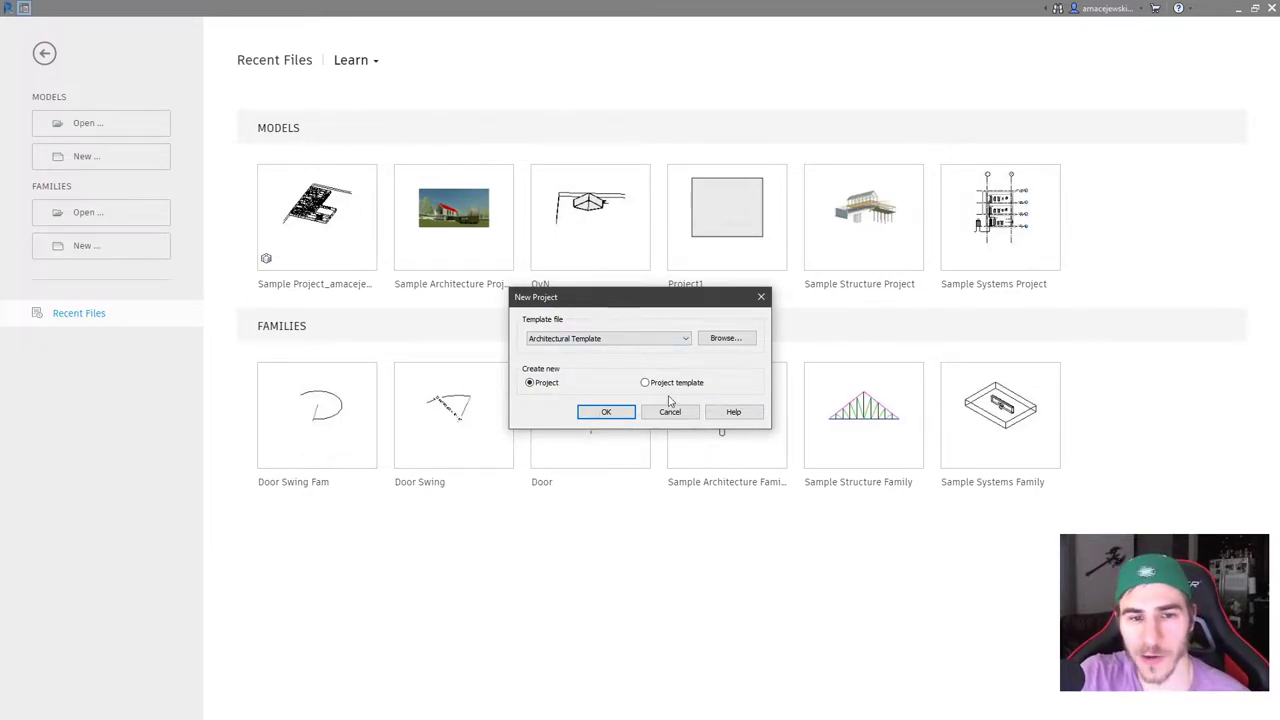
Create a project from the Architectural Template and draw a horizontal Exterior - Brick on Mtl. Stud wall about 52 feet long on Level 1
click(612, 413)
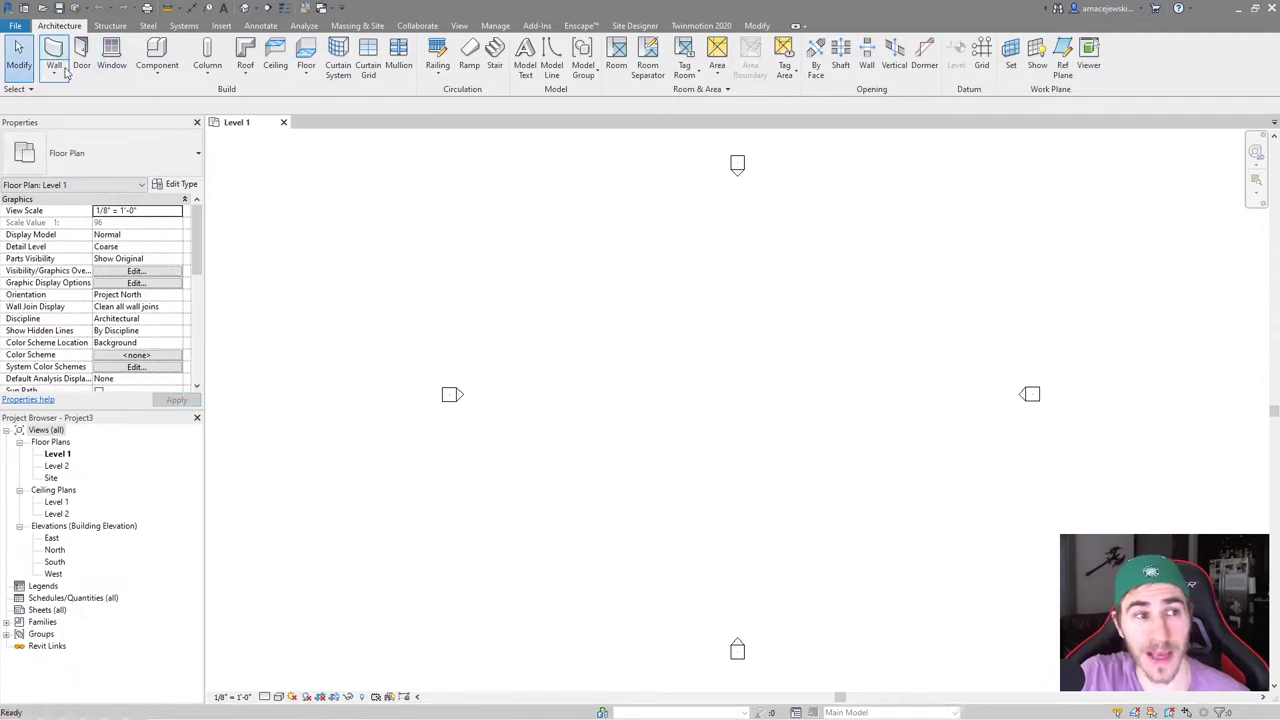
click(65, 66)
click(100, 152)
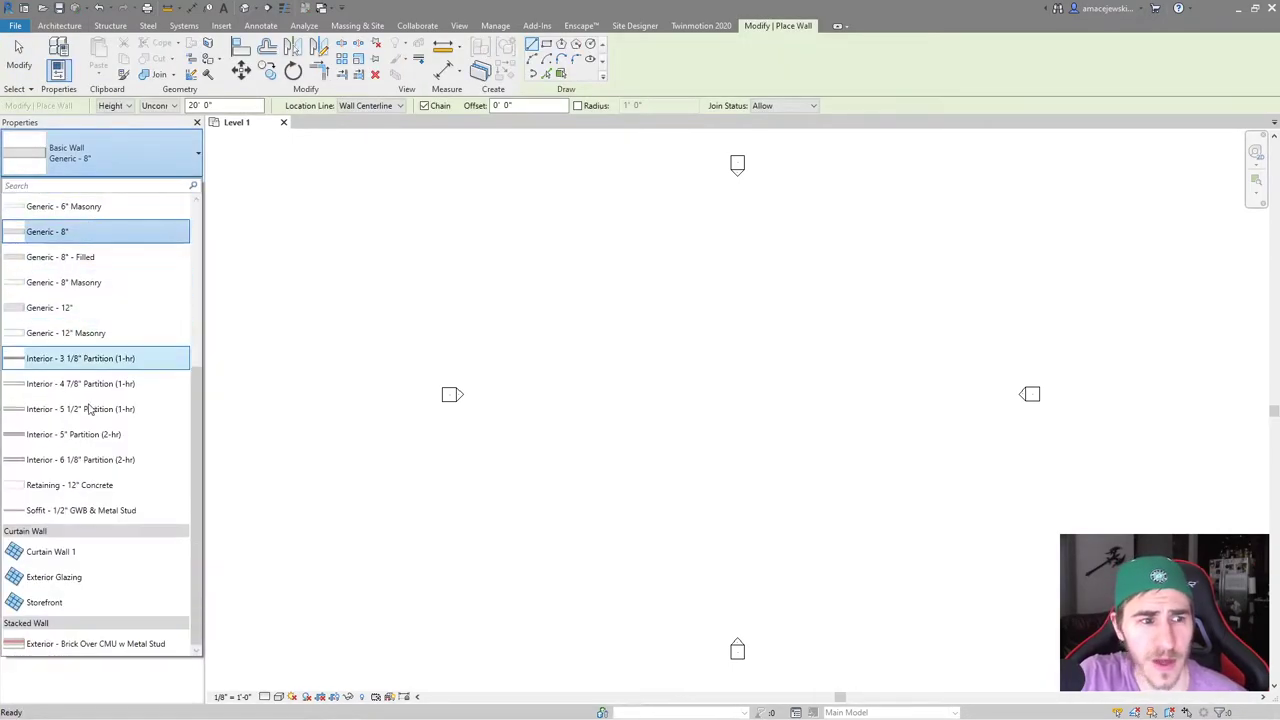
scroll(125, 385, up, 5)
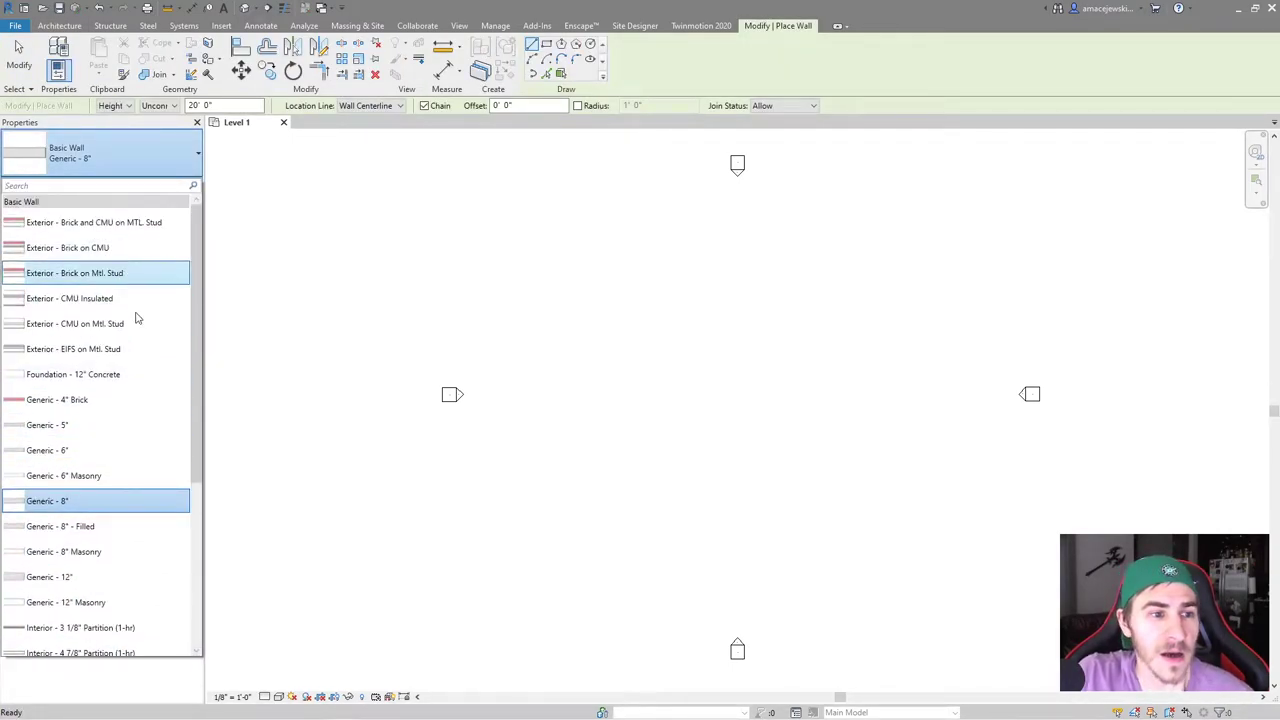
click(100, 273)
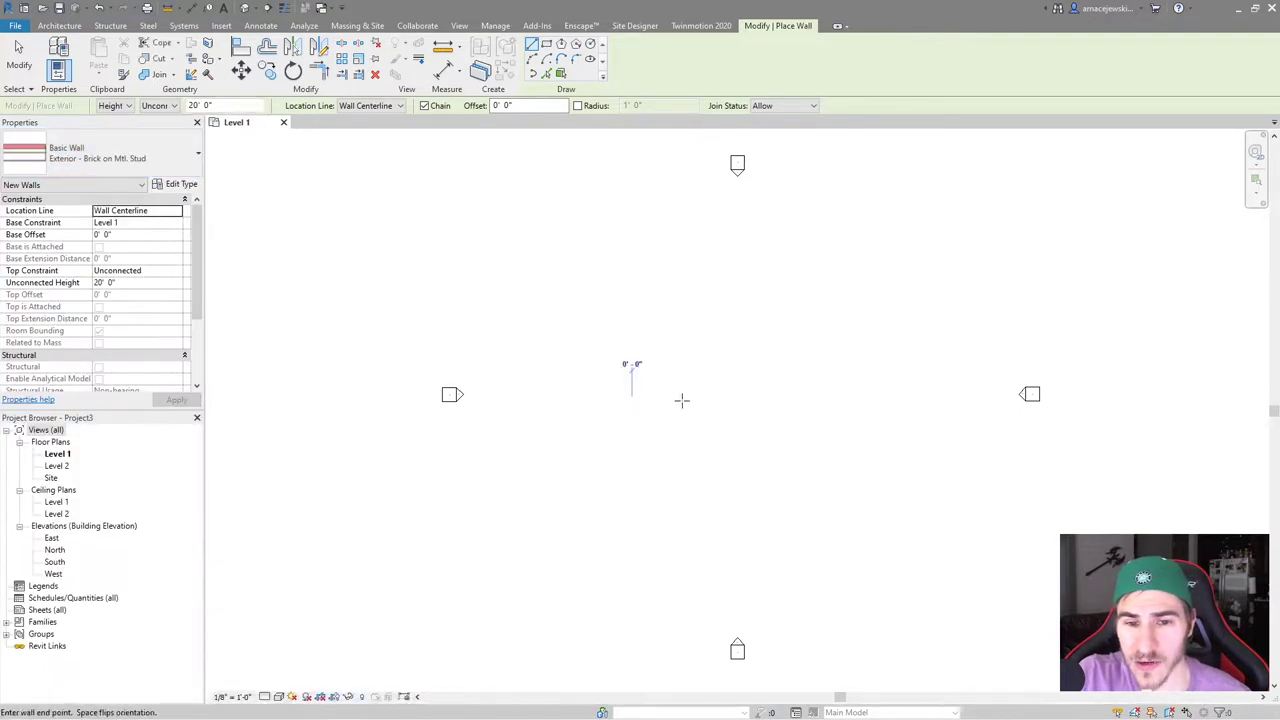
click(814, 398)
key(Escape)
scroll(712, 392, up, 2)
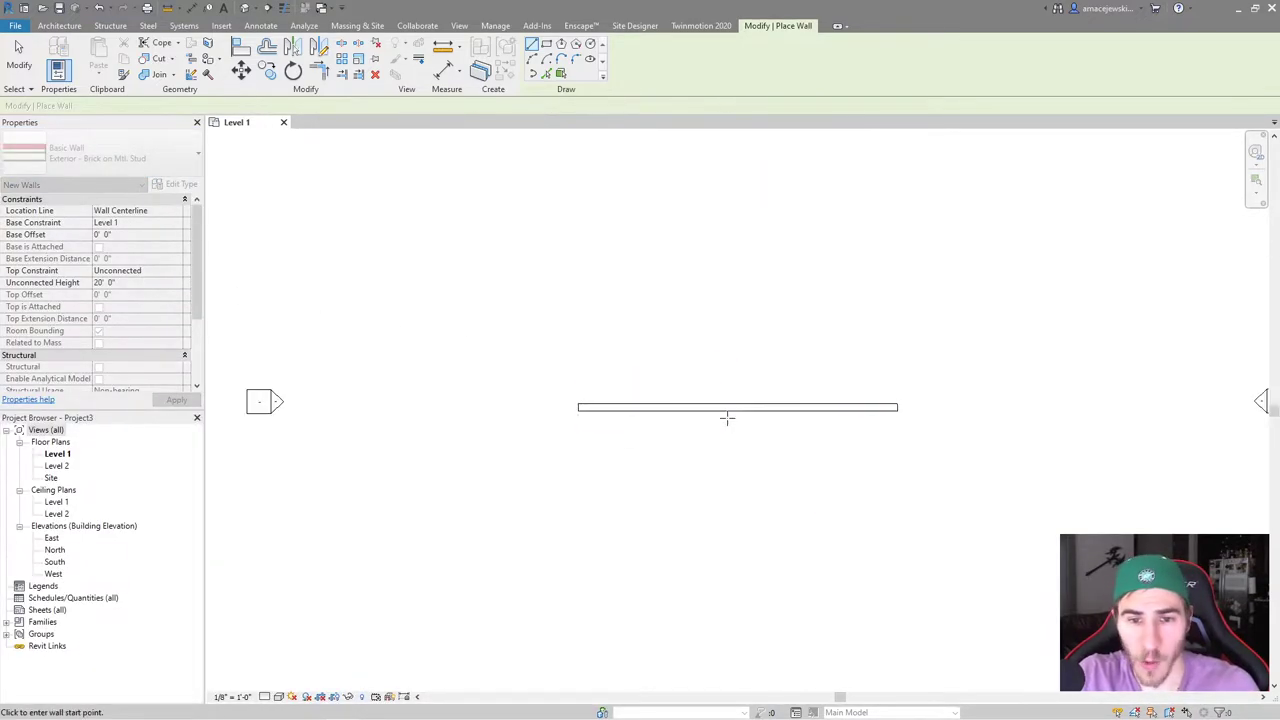
scroll(727, 418, up, 2)
middle_drag(667, 286, 566, 300)
Place a Single-Flush 36" x 84" door near the wall's middle, opening upward in plan, and set the view's detail level to Medium
click(59, 25)
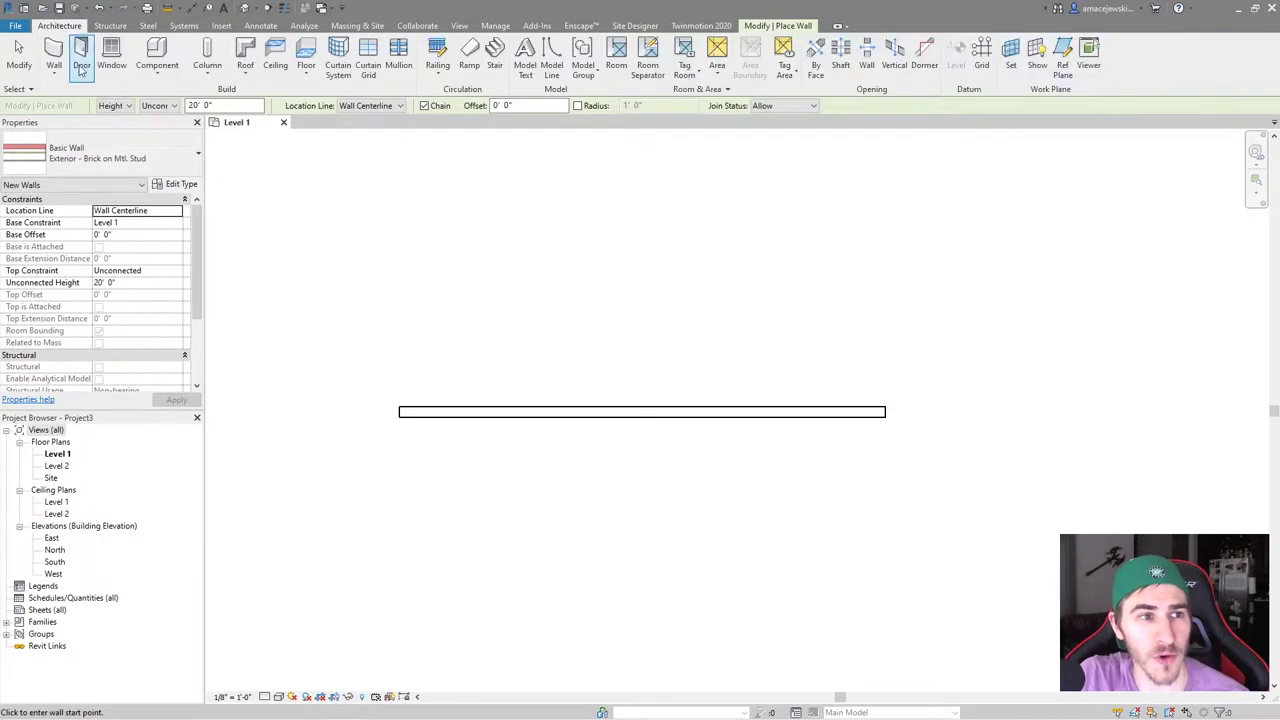
click(81, 65)
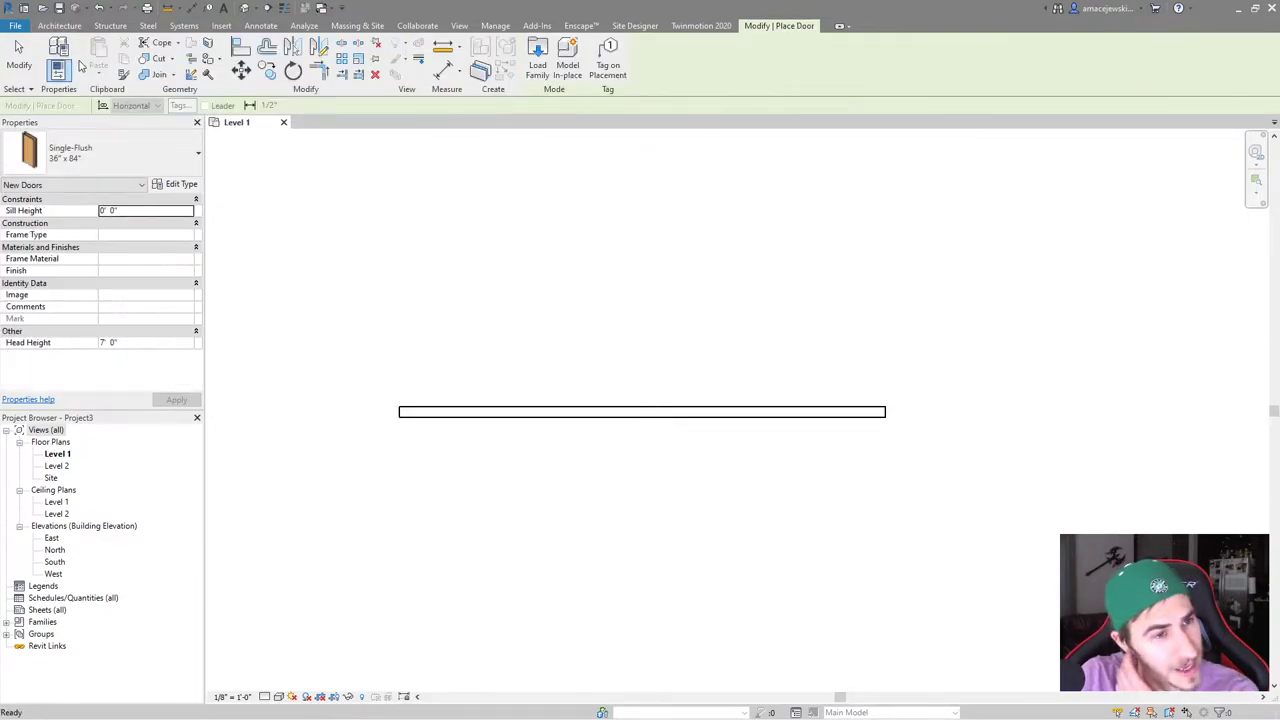
scroll(600, 345, up, 2)
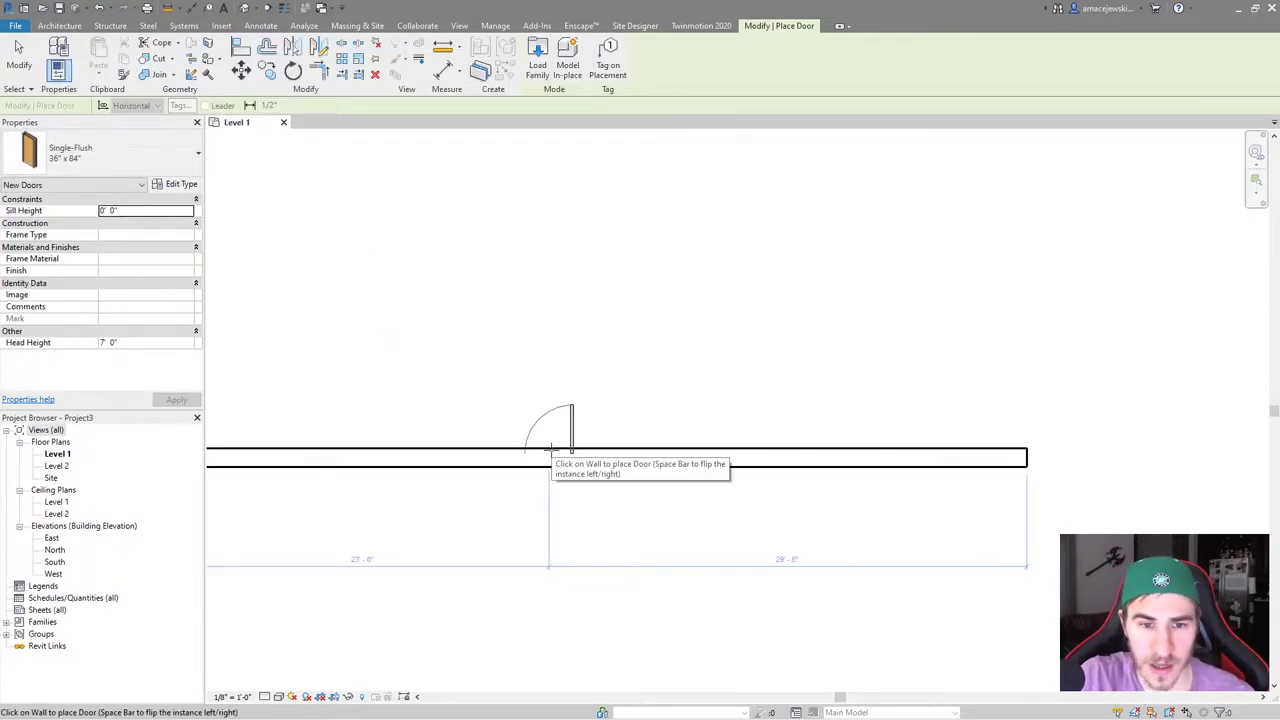
click(556, 447)
key(Escape)
key(Escape)
scroll(694, 494, up, 3)
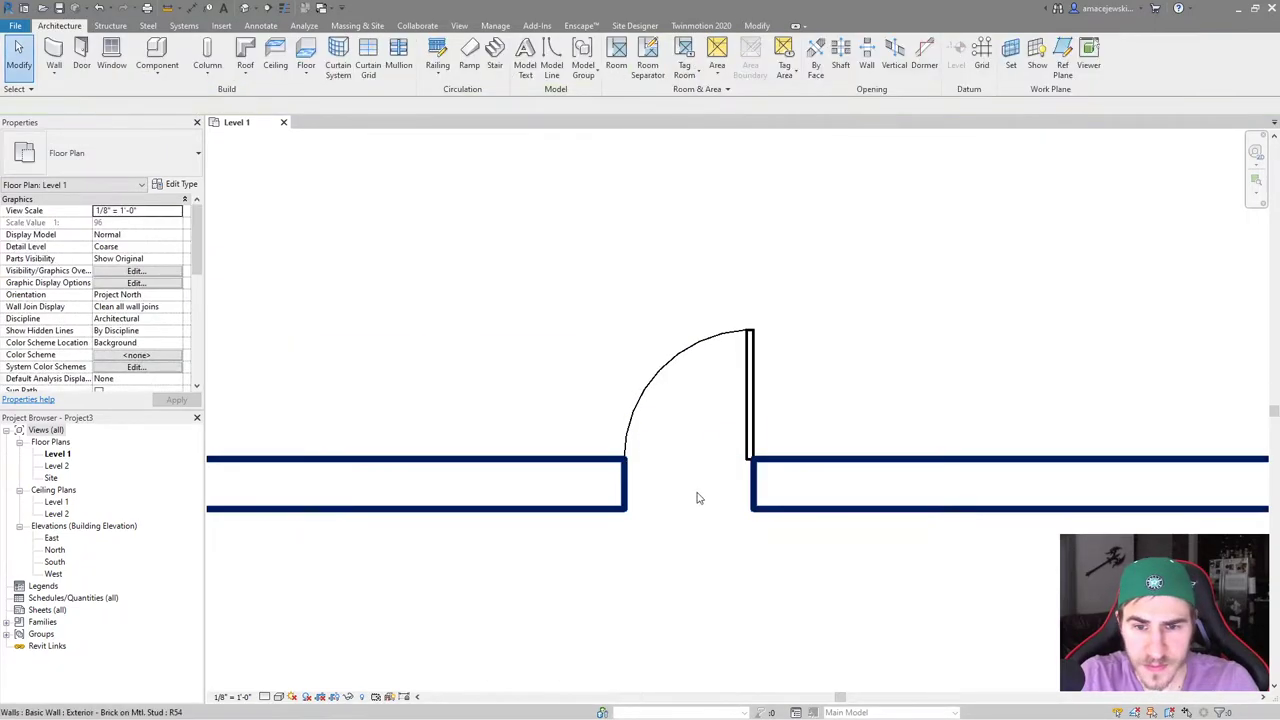
click(268, 698)
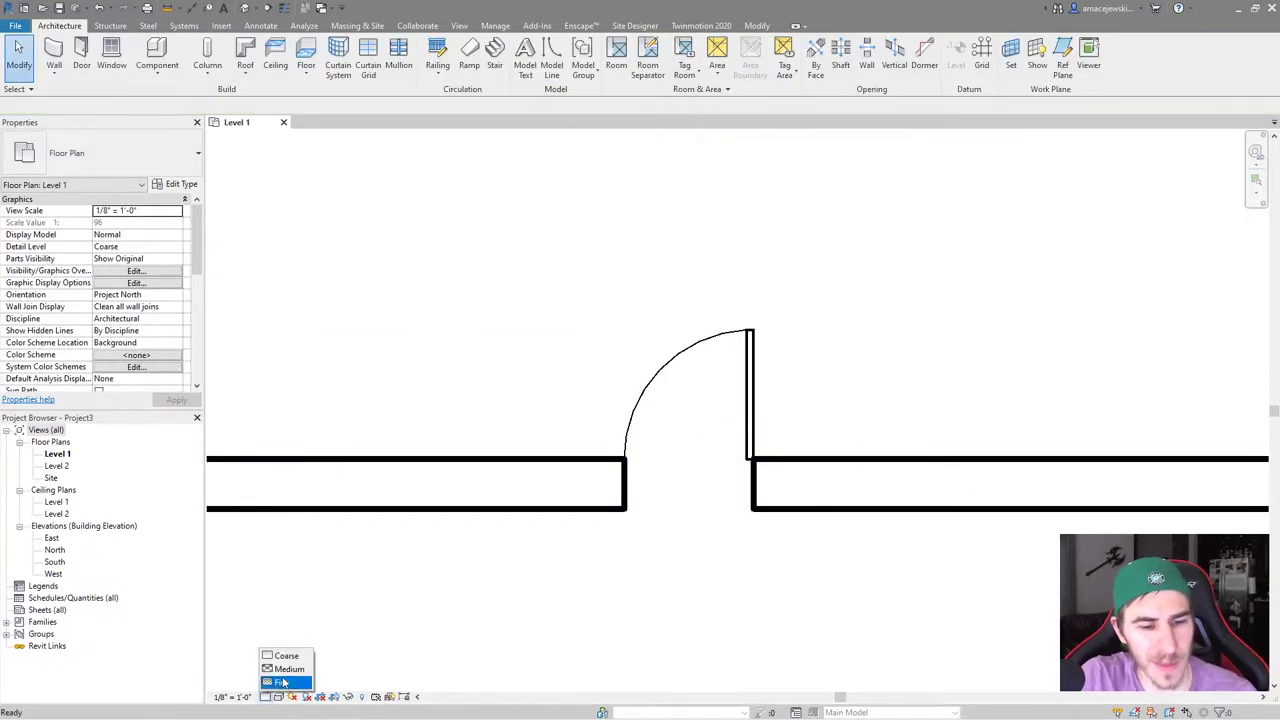
click(282, 683)
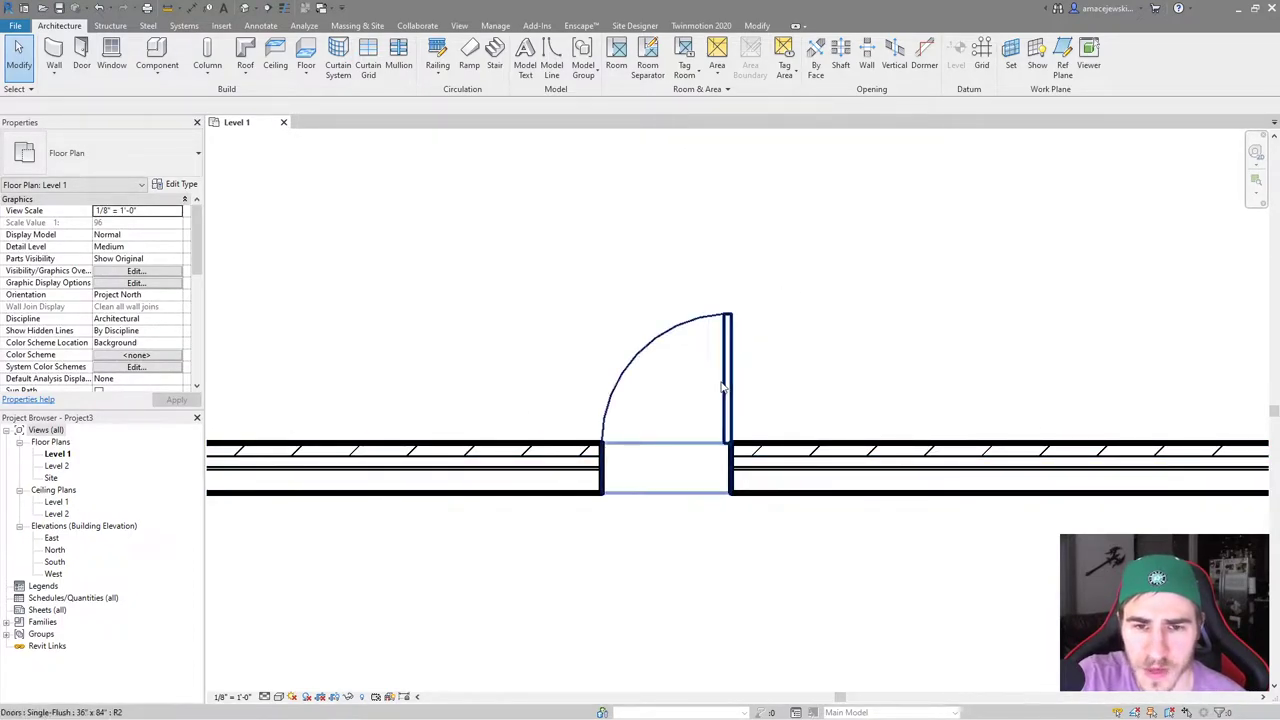
Open the placed door's family for editing and show its Ground floor plan
click(720, 384)
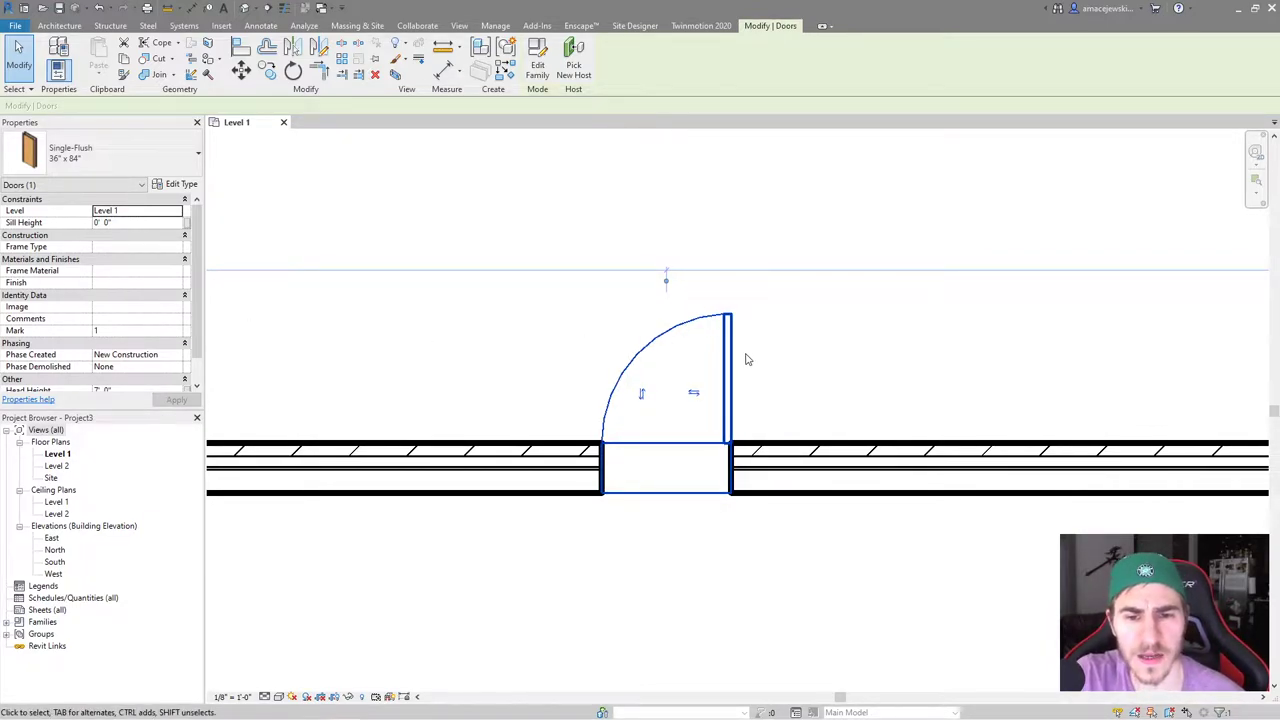
click(537, 58)
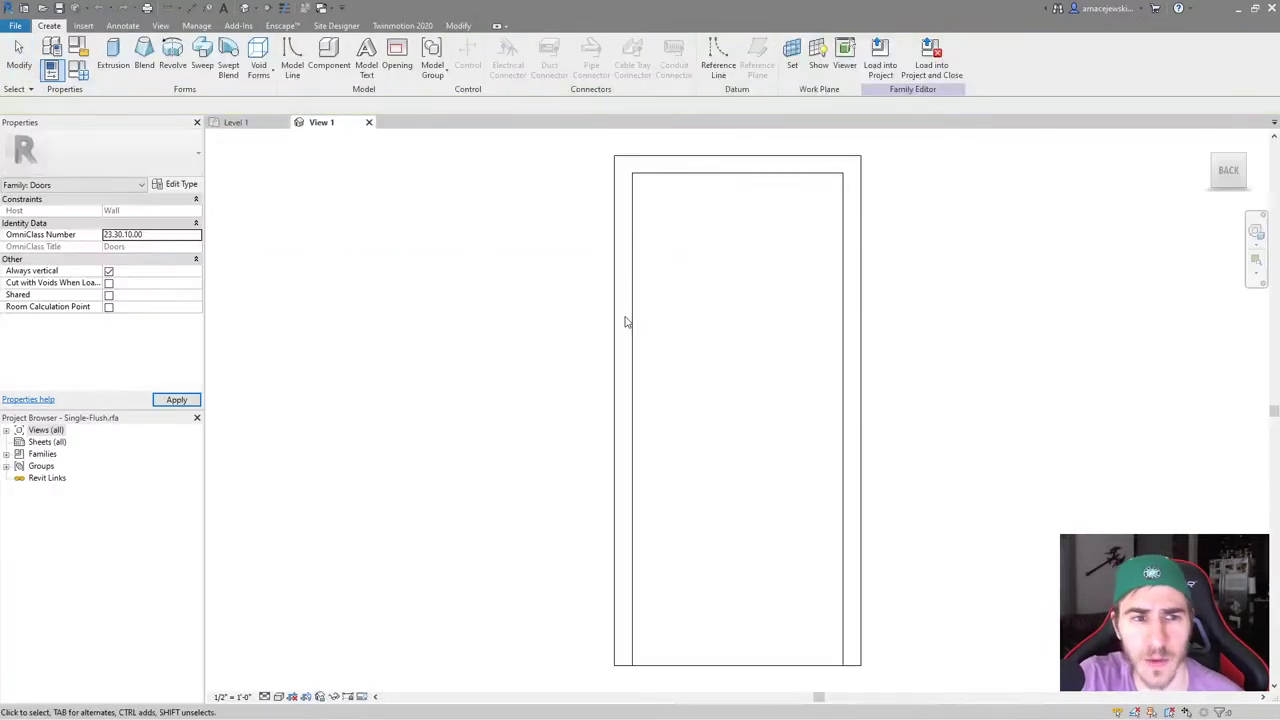
click(6, 432)
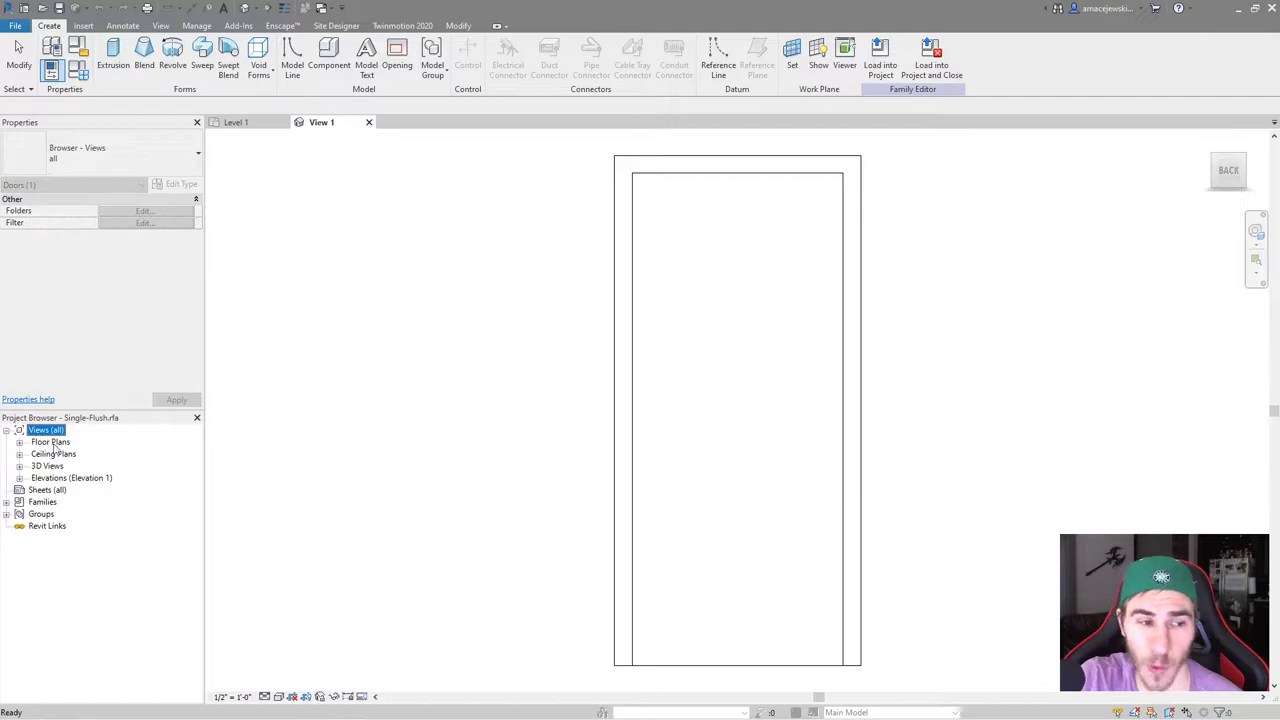
click(19, 442)
click(58, 455)
double_click(58, 455)
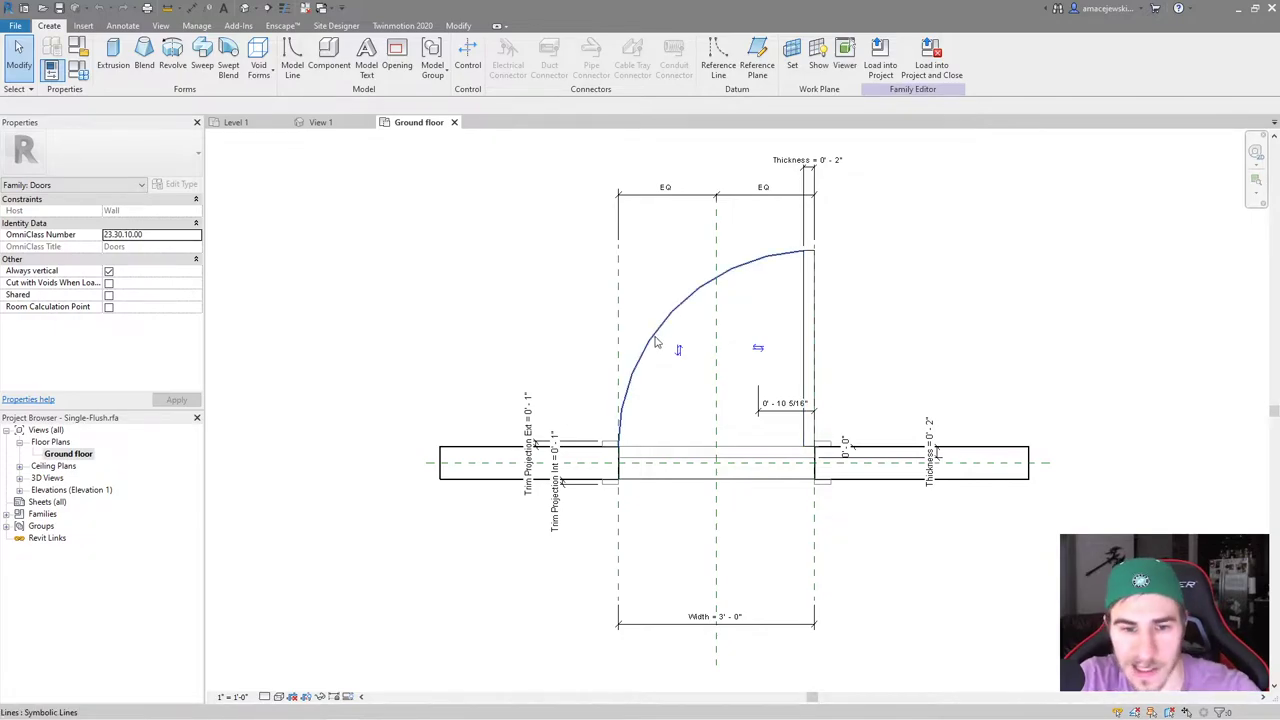
Delete the plan swing arc and the open door panel from the door family's Ground floor plan
click(477, 447)
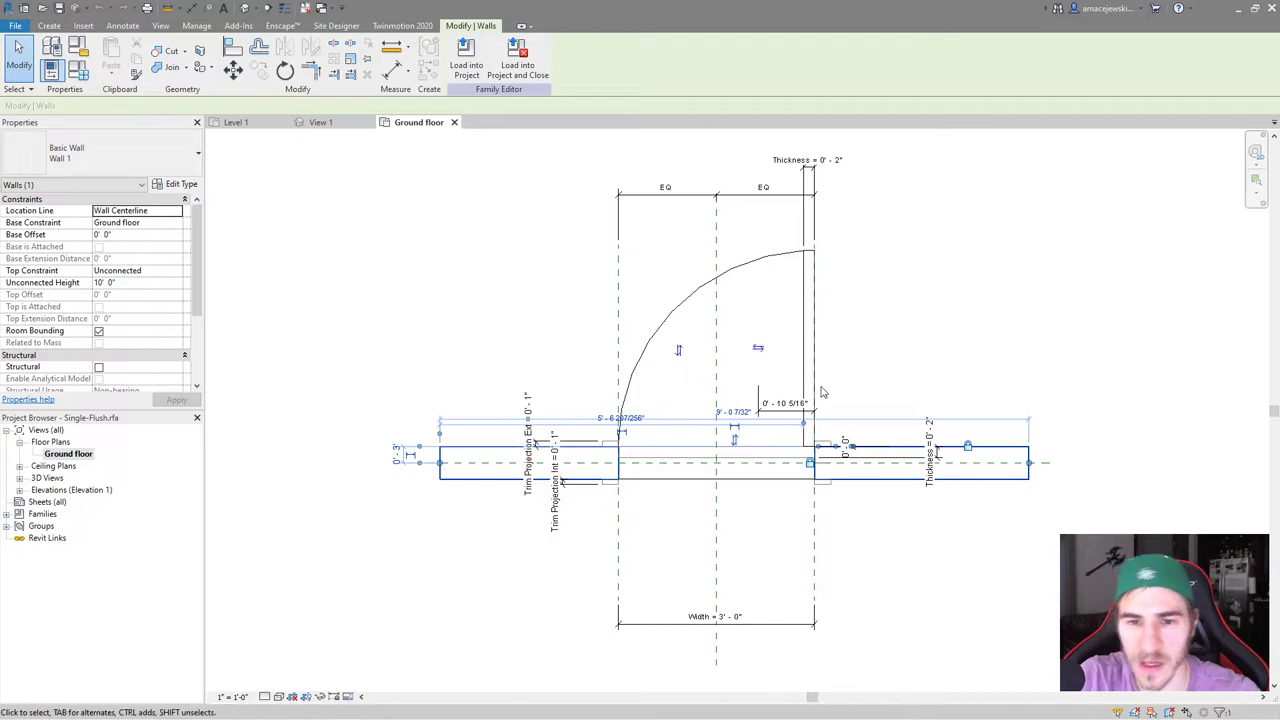
click(918, 347)
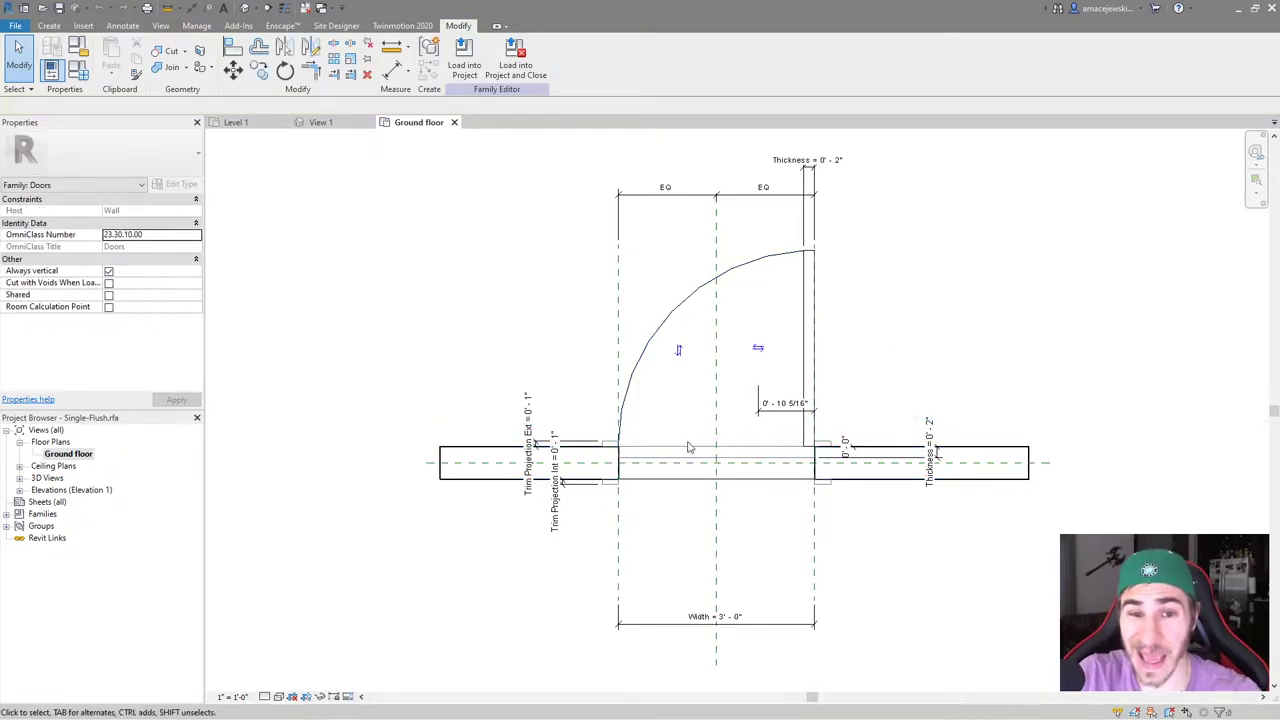
click(633, 372)
key(Delete)
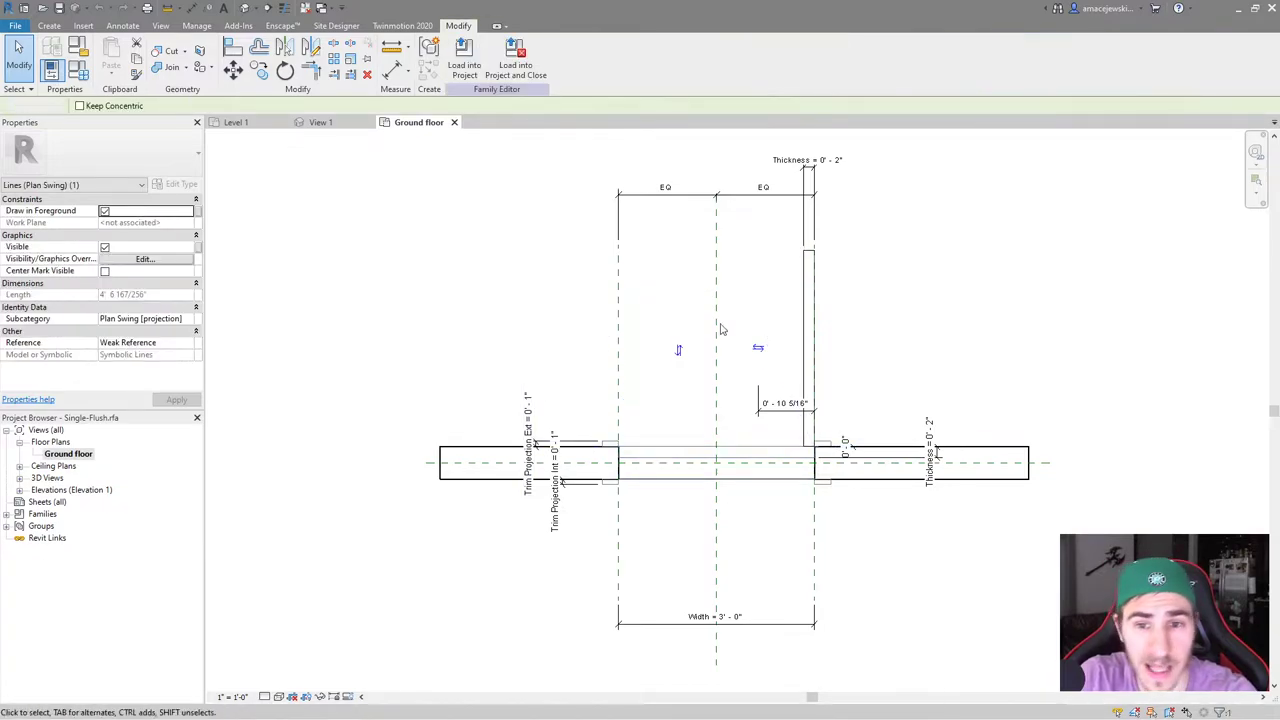
click(823, 445)
key(Delete)
click(814, 446)
key(Delete)
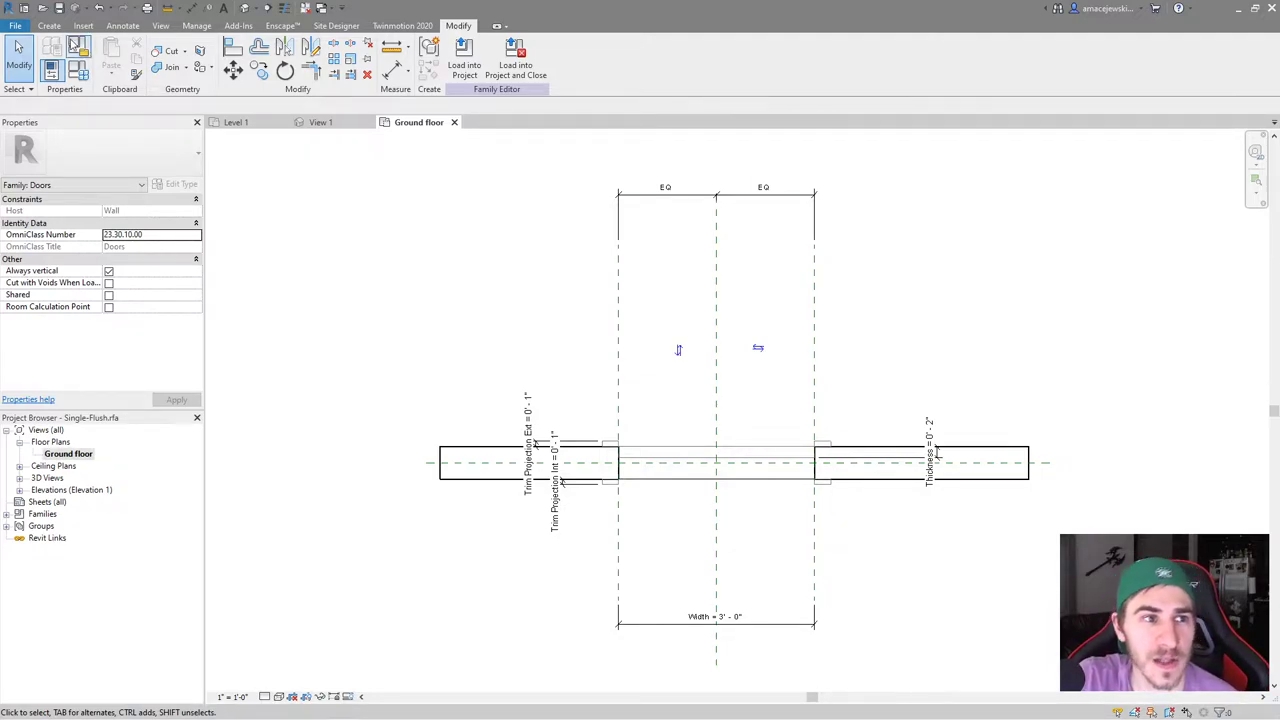
Create a new family from the Detail Item template
click(16, 27)
mouse_move(44, 78)
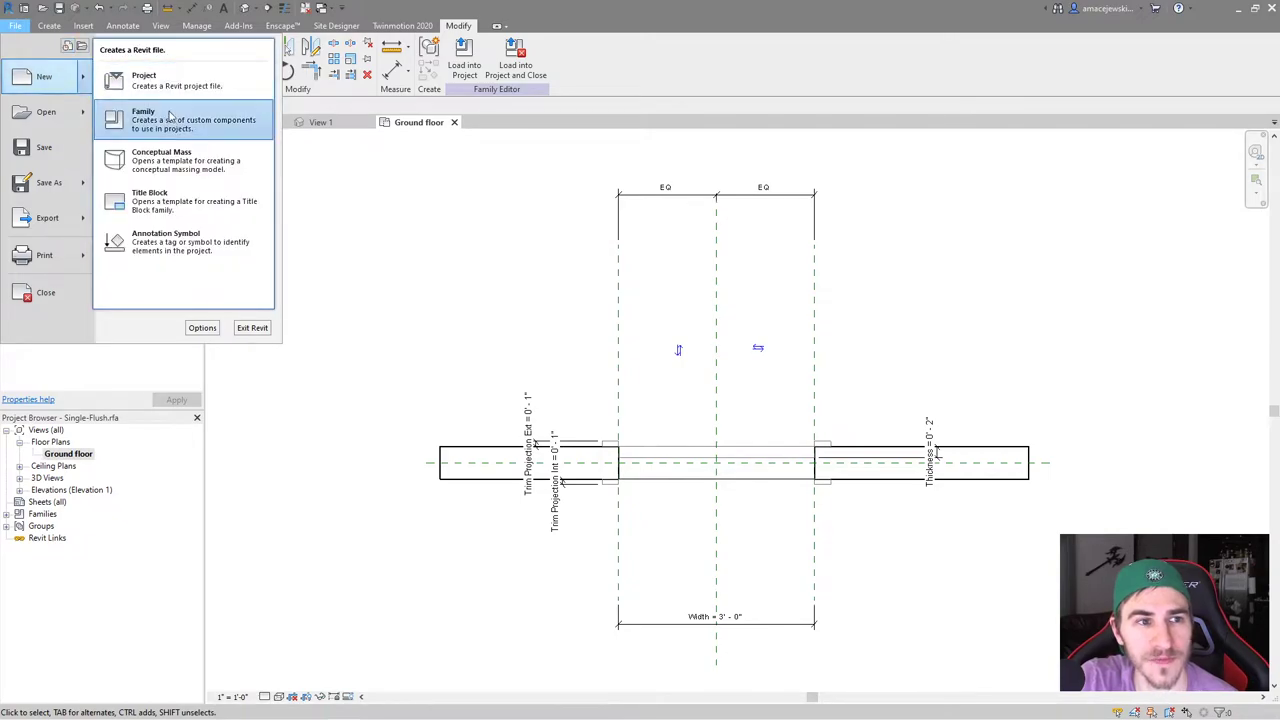
click(150, 118)
scroll(560, 400, down, 3)
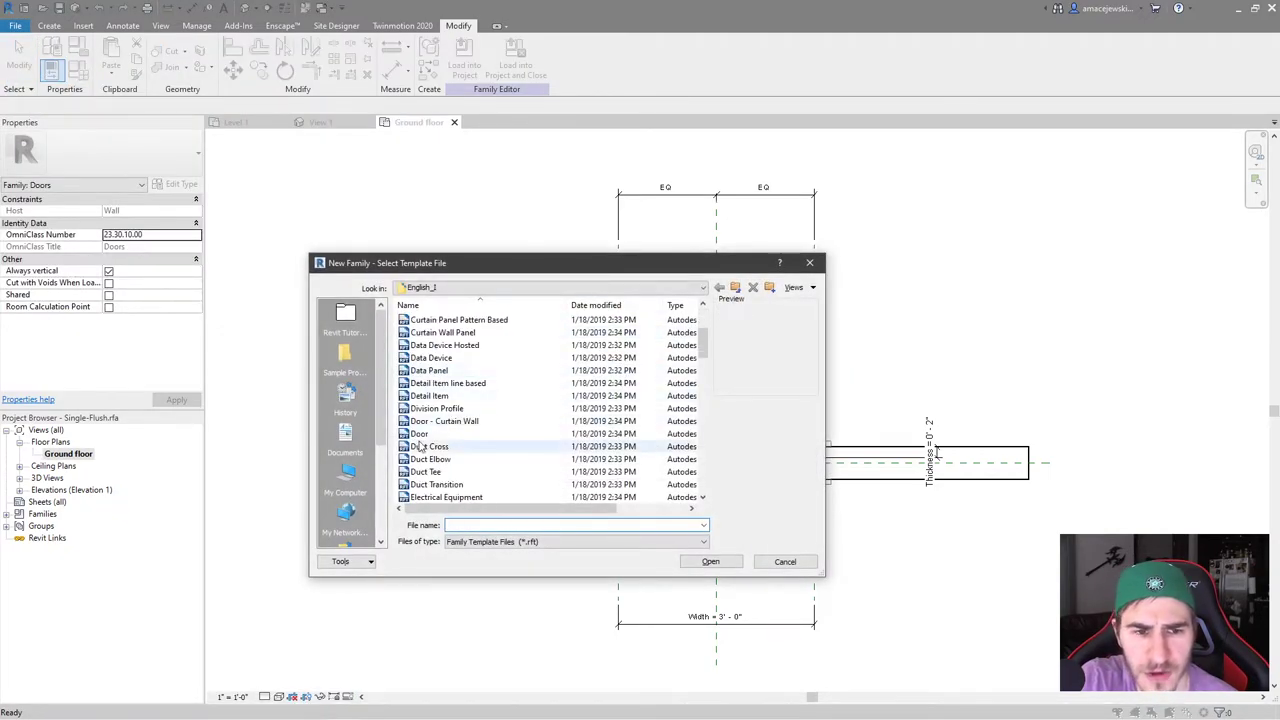
click(590, 395)
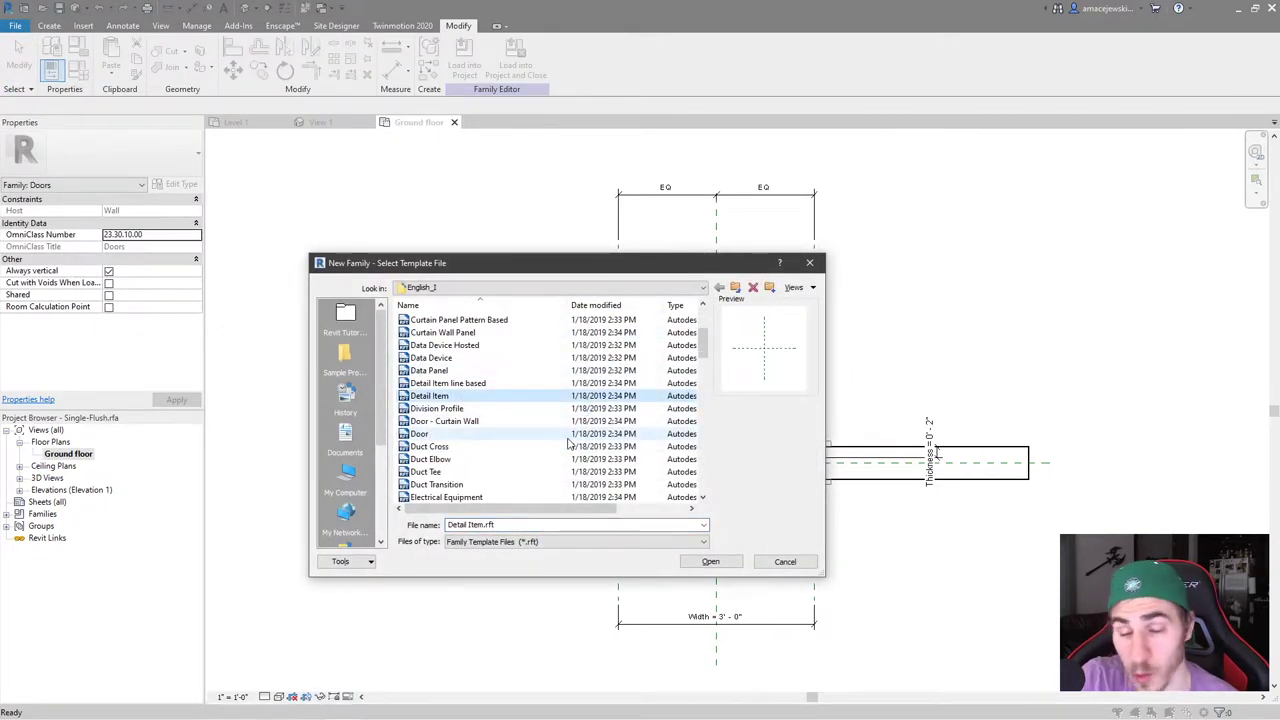
click(710, 561)
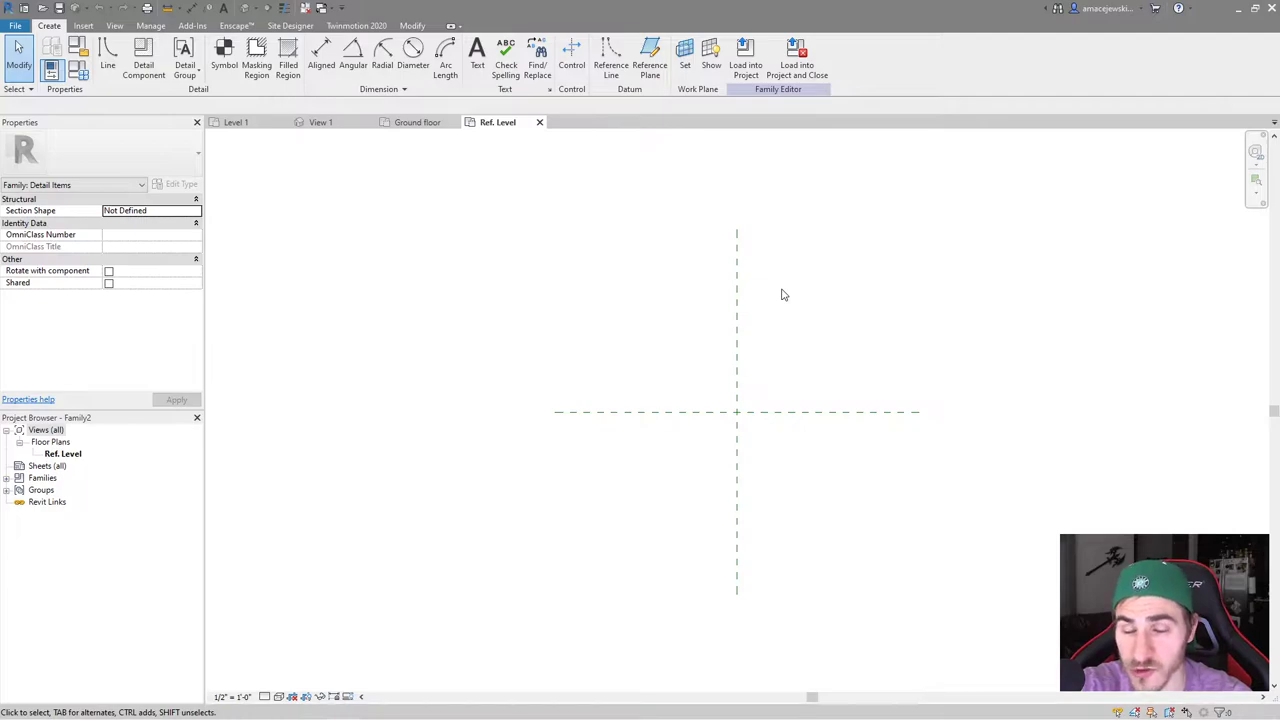
Create a rectangular masking region of about 1.8 square feet with Medium Lines, above and left of where the reference planes cross
click(256, 62)
click(500, 44)
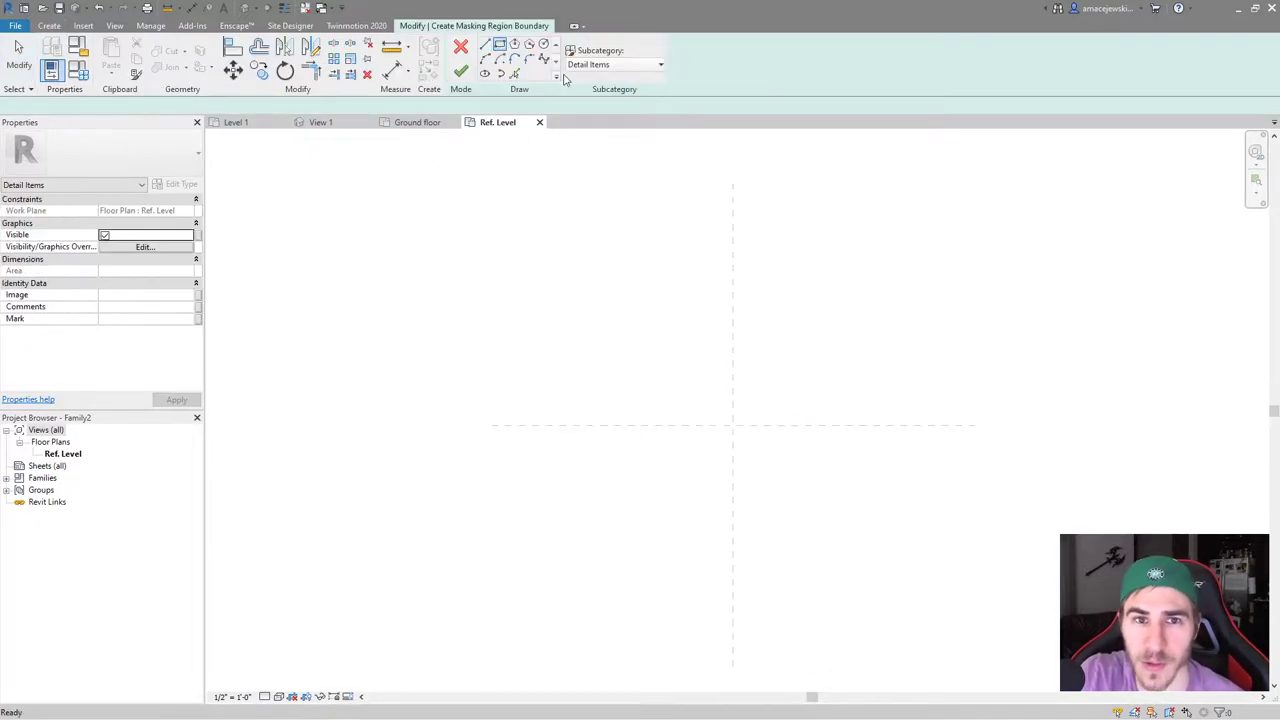
click(614, 64)
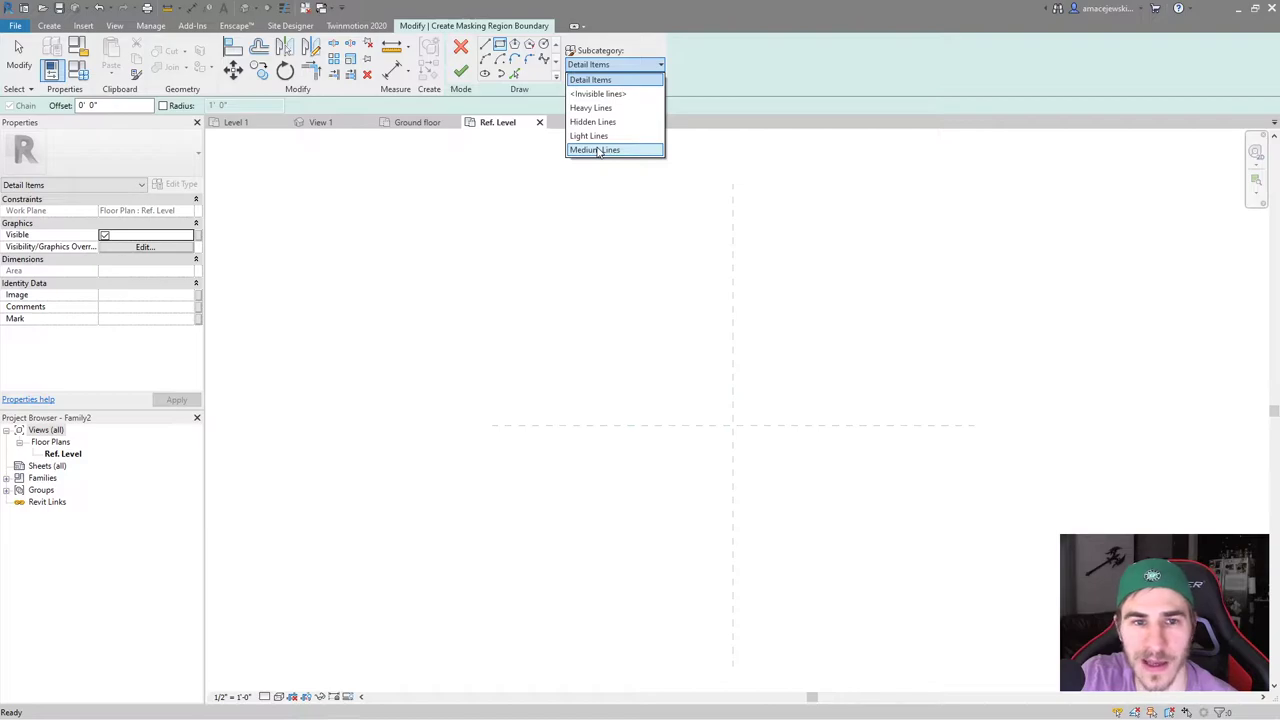
click(597, 150)
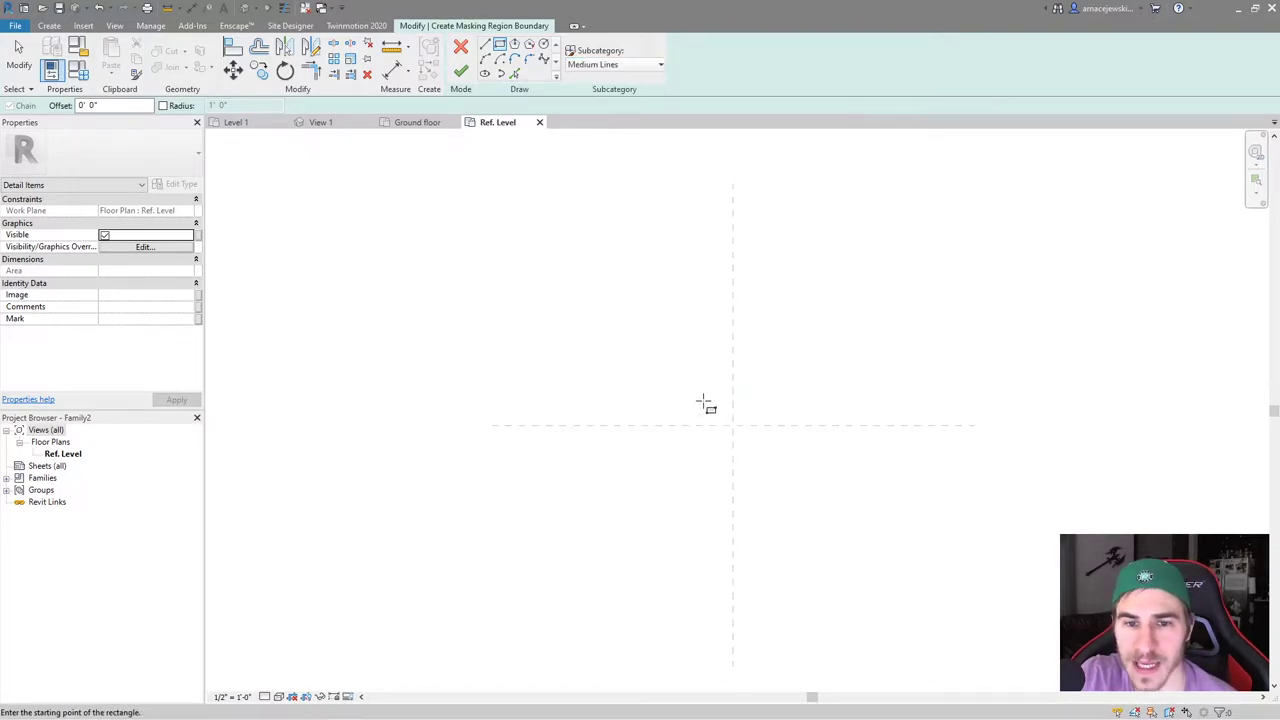
click(656, 303)
click(710, 382)
key(Escape)
key(Escape)
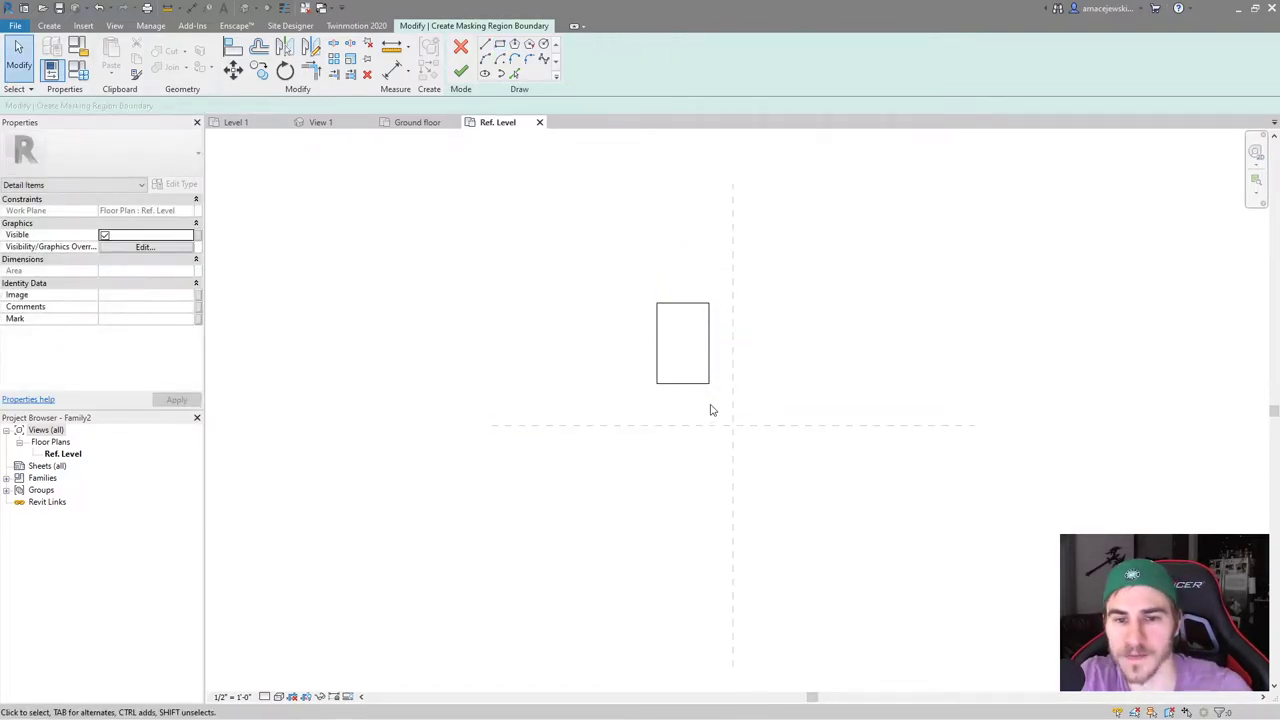
scroll(711, 409, up, 2)
click(460, 72)
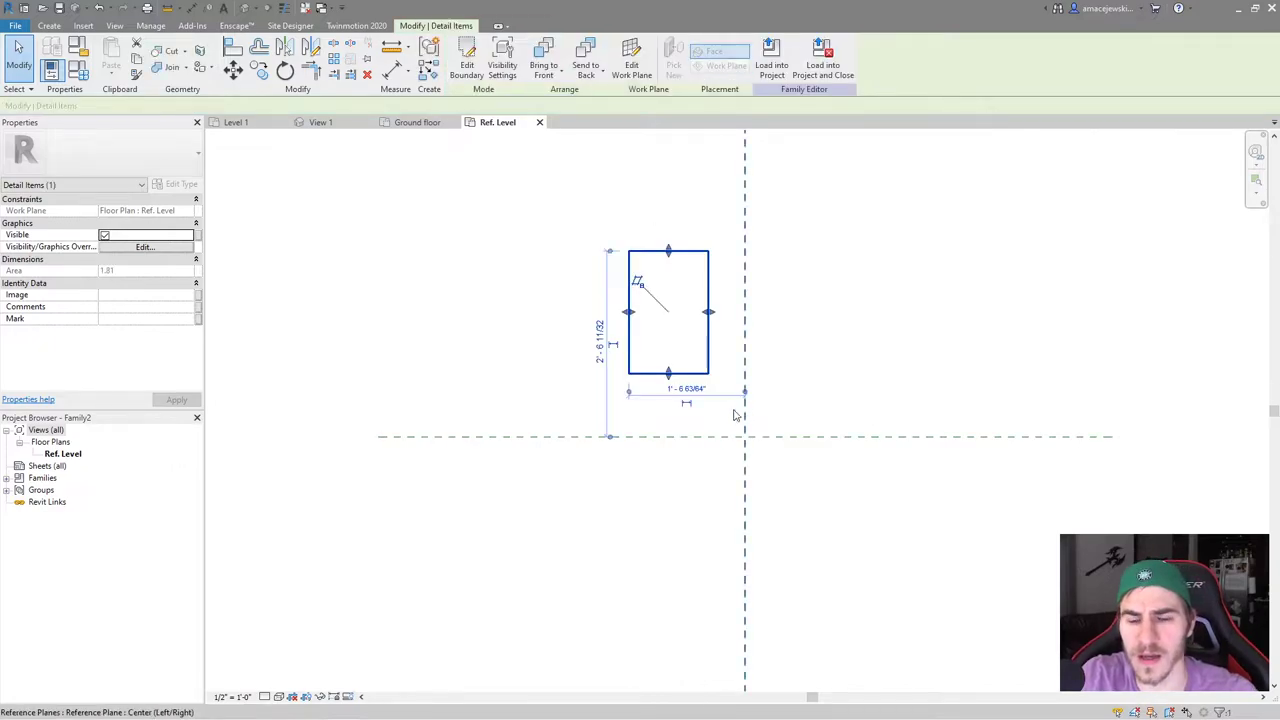
click(701, 497)
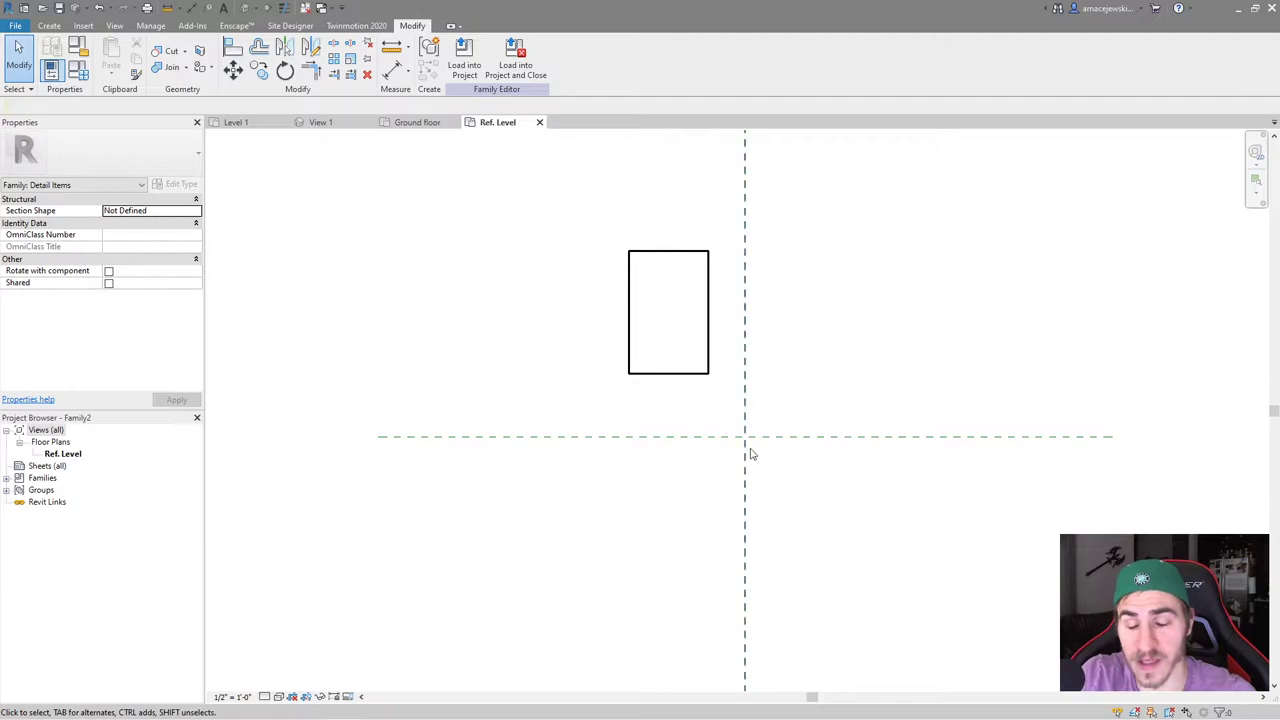
Move the masking region slightly farther up and left, away from the crossing of the reference planes
mouse_move(701, 385)
mouse_down()
mouse_move(749, 429)
mouse_move(688, 375)
mouse_up()
click(692, 349)
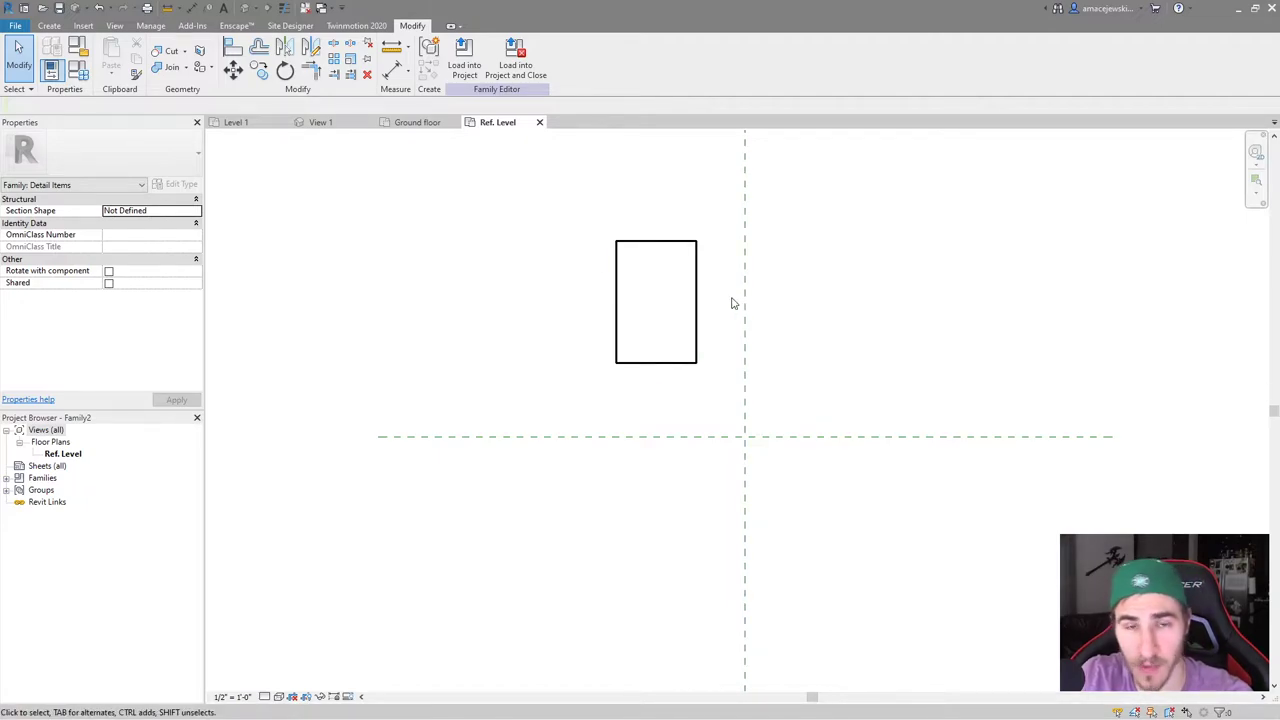
drag(797, 416, 768, 440)
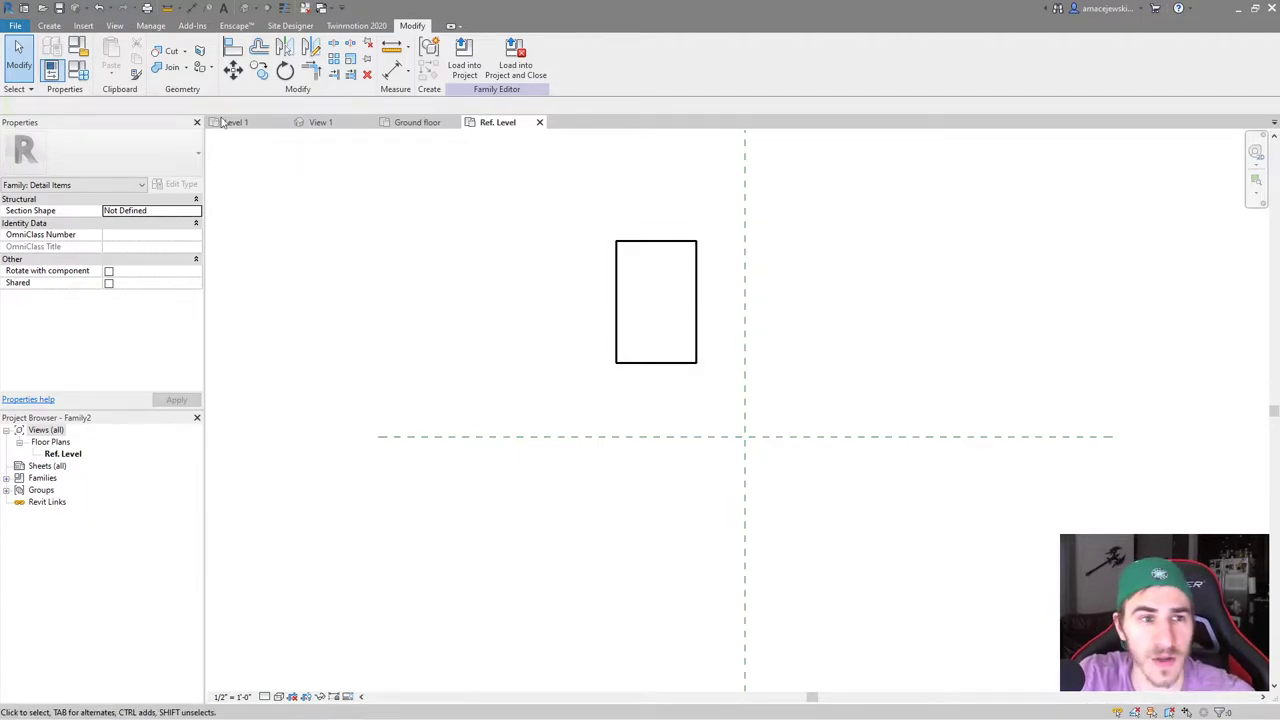
Draw a vertical reference plane just left of the masking region and a horizontal one just above it
click(49, 25)
click(650, 55)
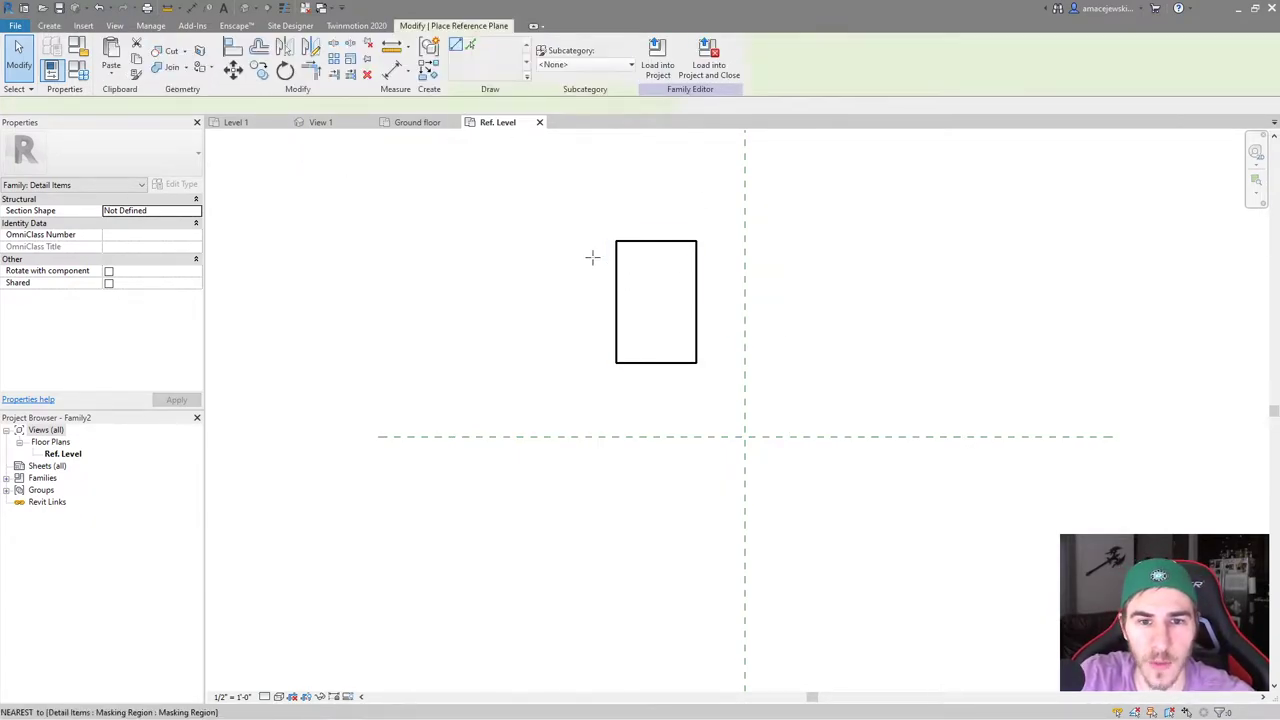
click(585, 213)
click(585, 512)
click(513, 223)
click(831, 223)
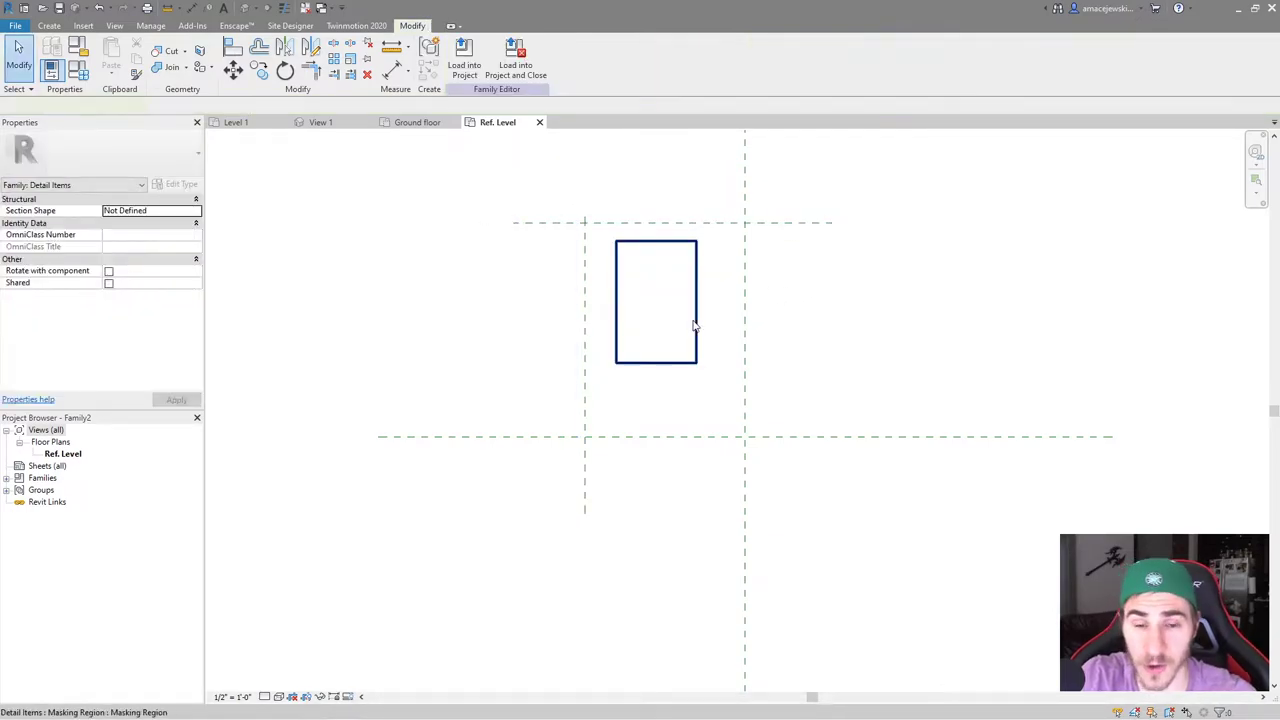
Align the masking region's bottom, right, top and left edges to the four surrounding reference planes
key(a)
key(l)
click(688, 363)
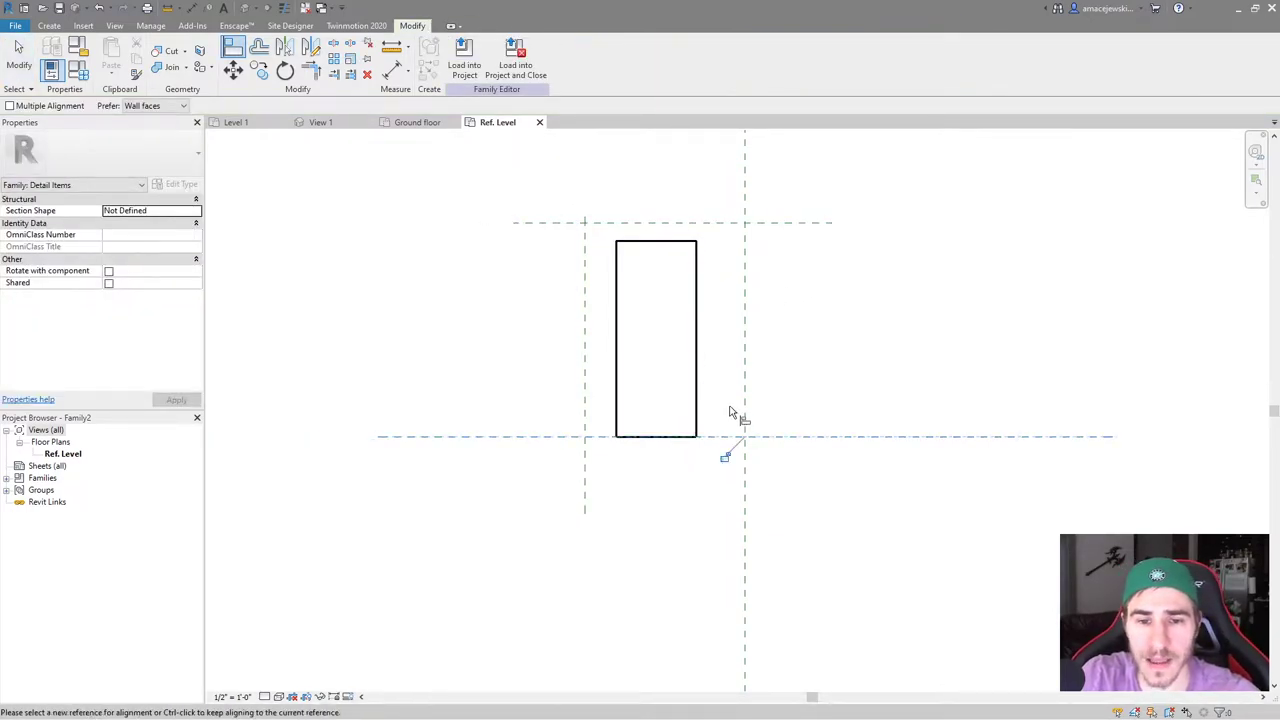
click(746, 285)
click(698, 310)
click(693, 228)
click(693, 245)
click(583, 299)
click(615, 365)
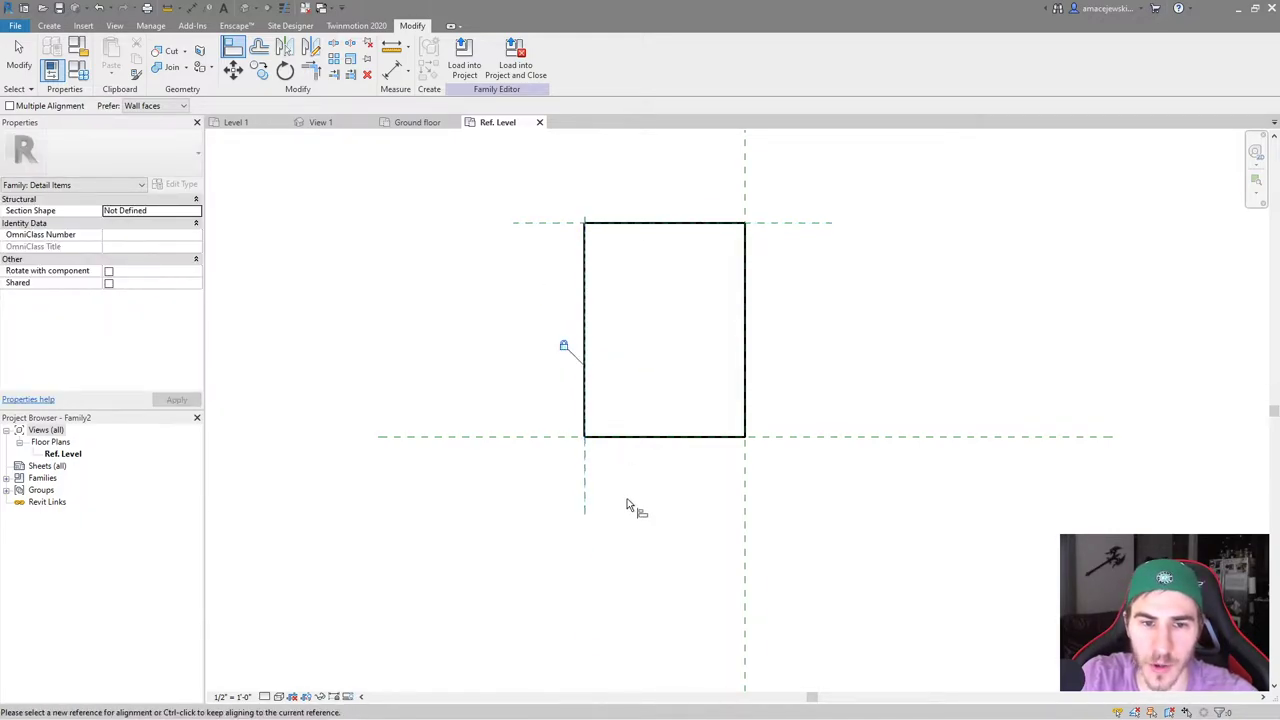
Dimension the spacing between the two horizontal reference planes and between the two vertical ones bounding the masking region
key(d)
key(i)
click(530, 437)
click(547, 223)
click(525, 320)
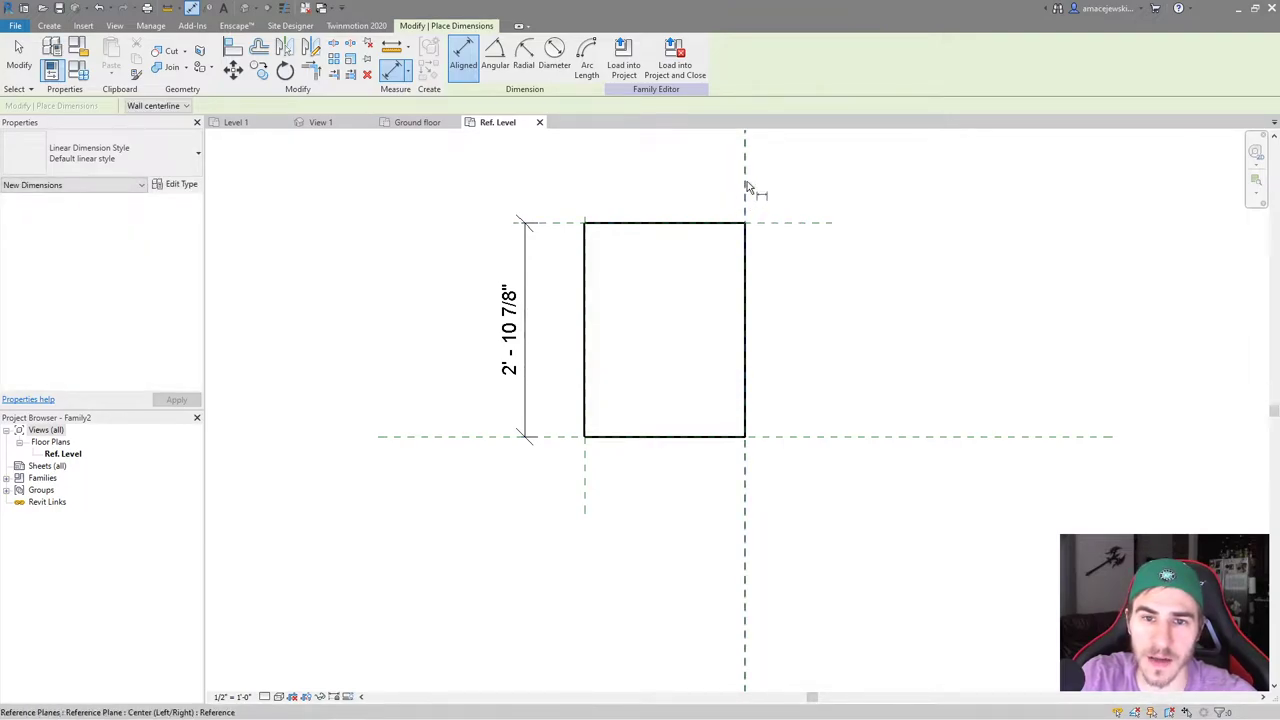
click(745, 186)
click(586, 497)
click(658, 187)
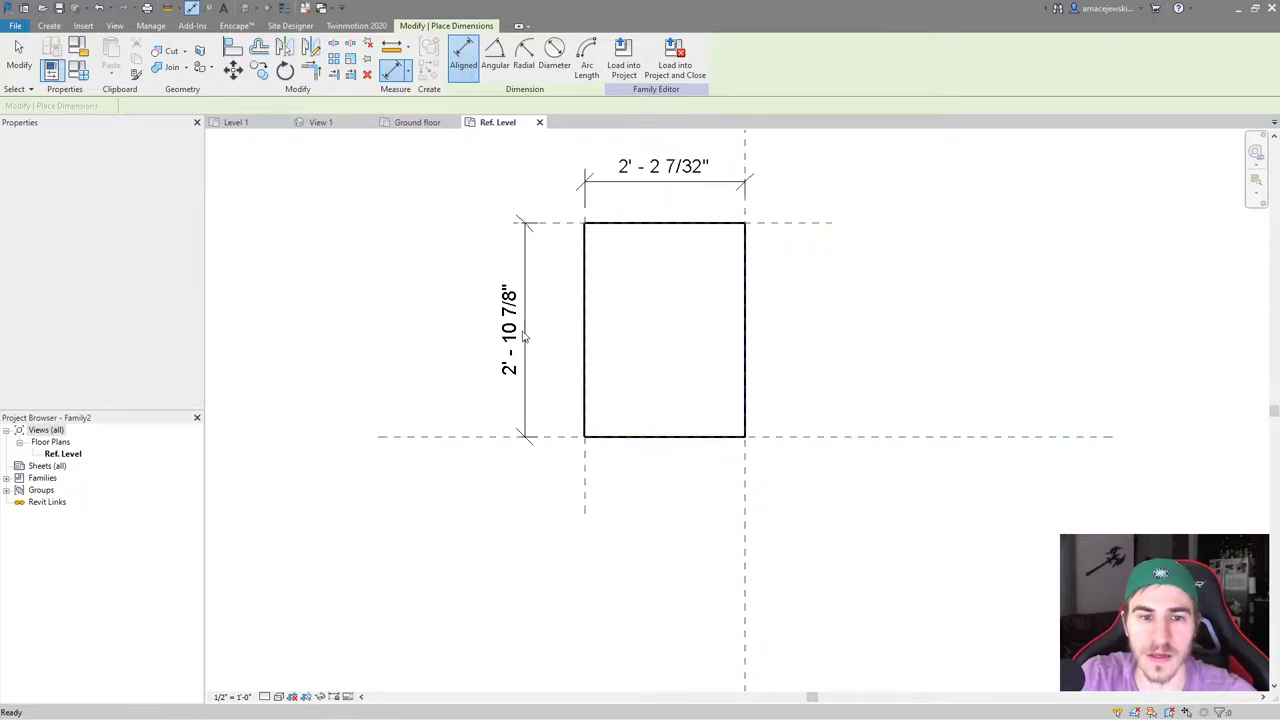
key(Escape)
Label the vertical dimension with a new family type parameter named Door Width, grouped under Dimensions
click(590, 56)
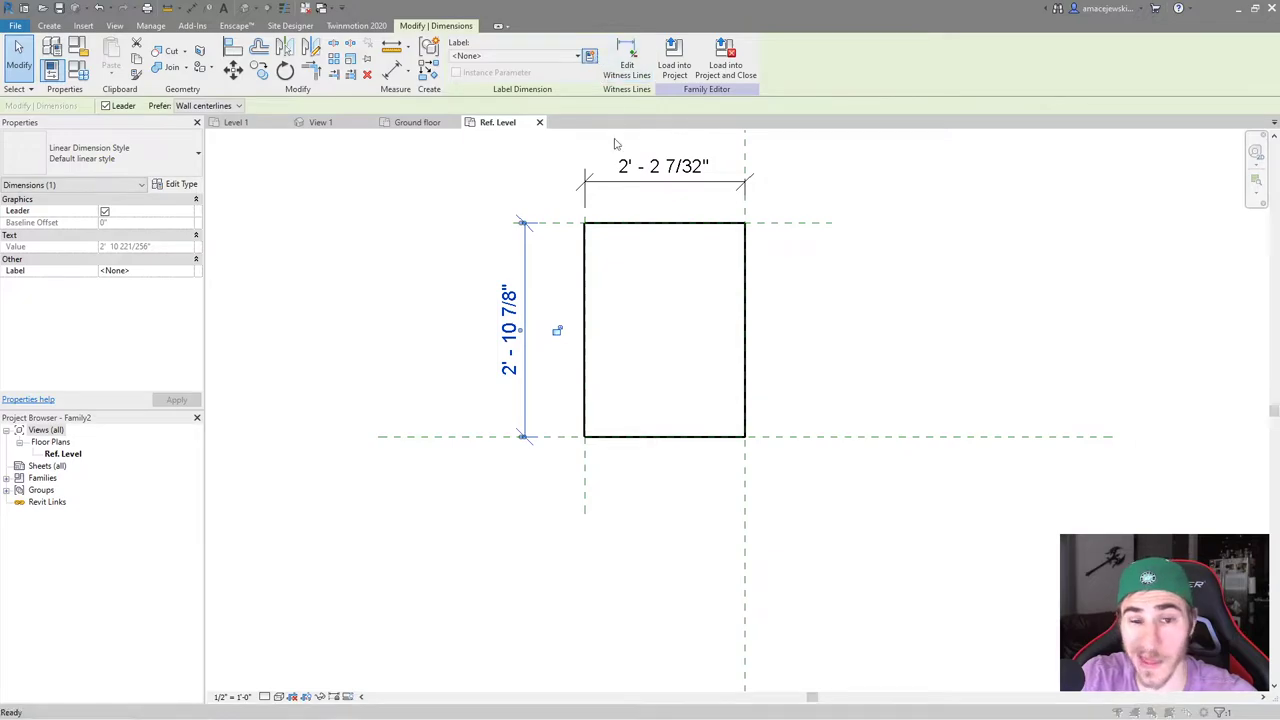
text(Door Width)
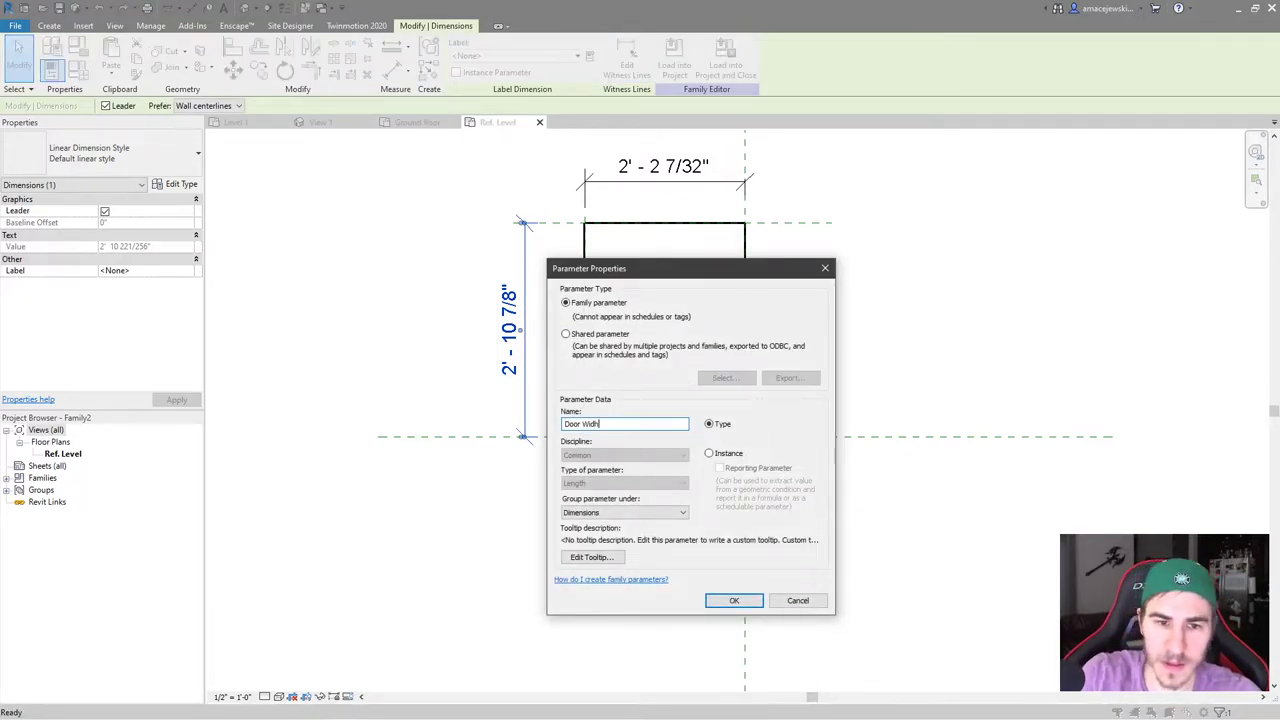
key(BackSpace)
key(BackSpace)
key(BackSpace)
key(BackSpace)
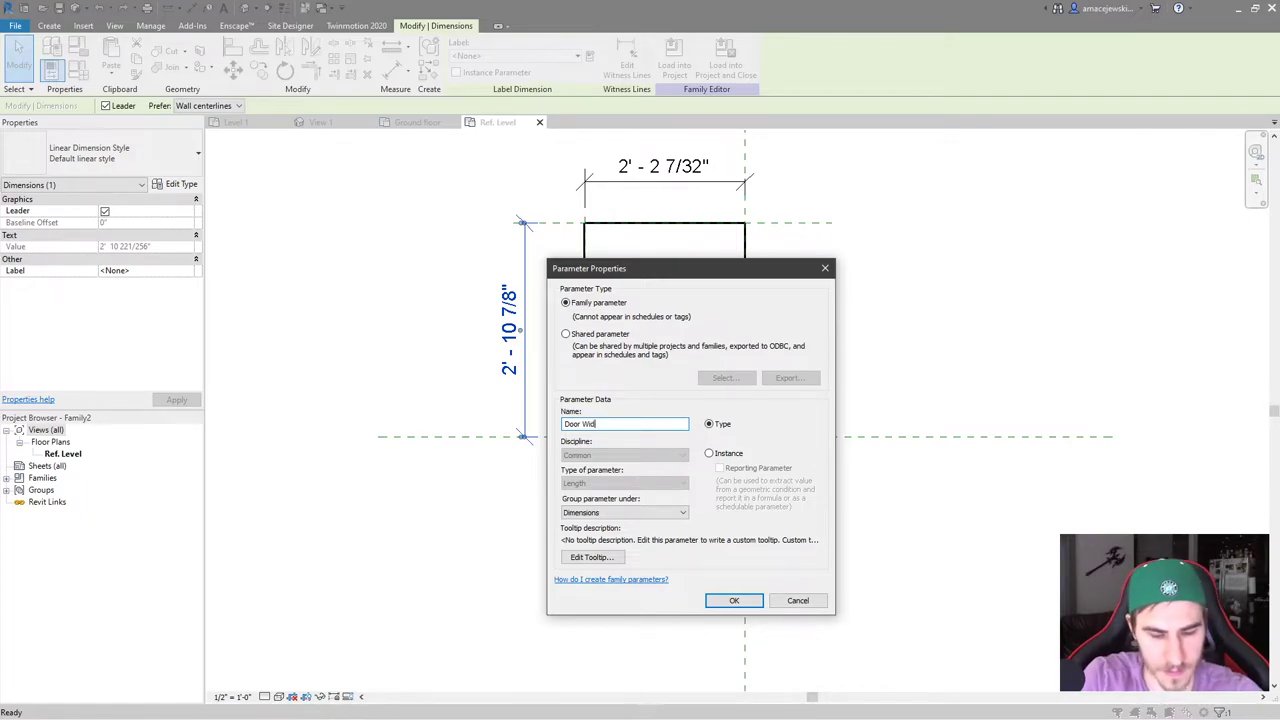
click(734, 600)
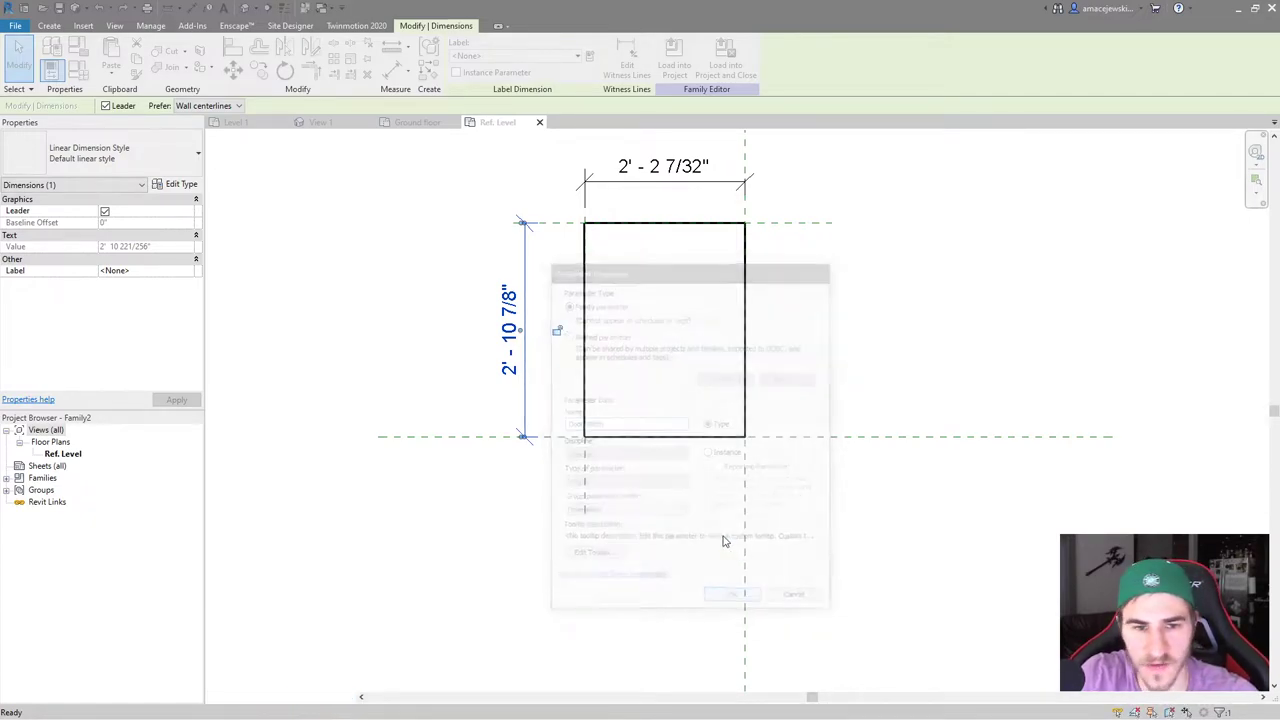
Label the horizontal dimension above the masking region with a new family type parameter named Door Thickness
click(686, 170)
click(589, 55)
text(Door Thickness)
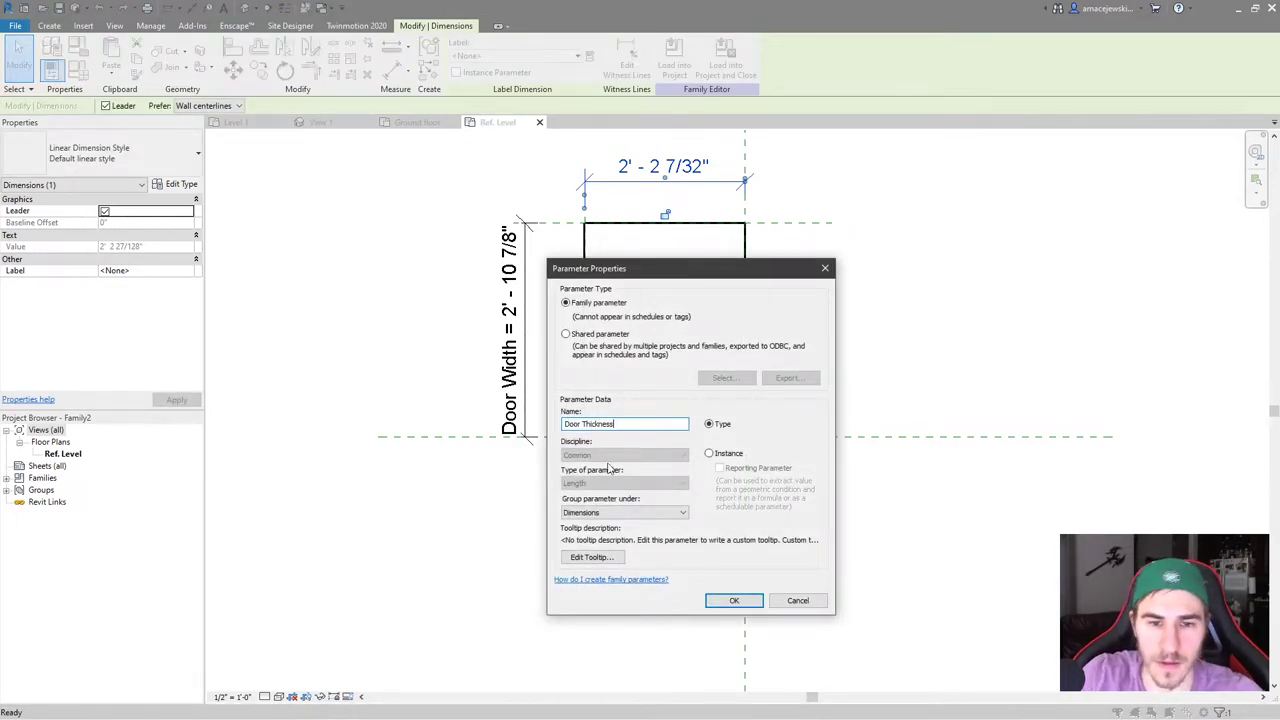
click(750, 605)
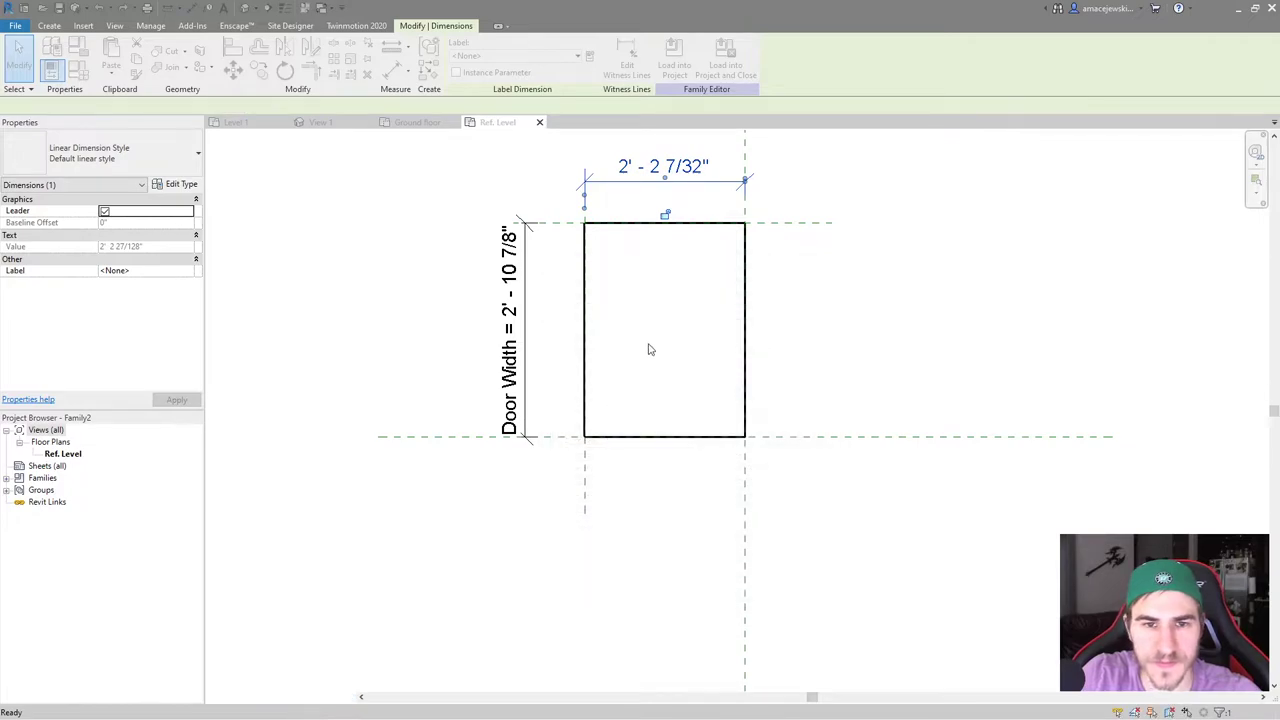
Set the Door Thickness dimension to 1.75"
click(705, 176)
text(1.75)
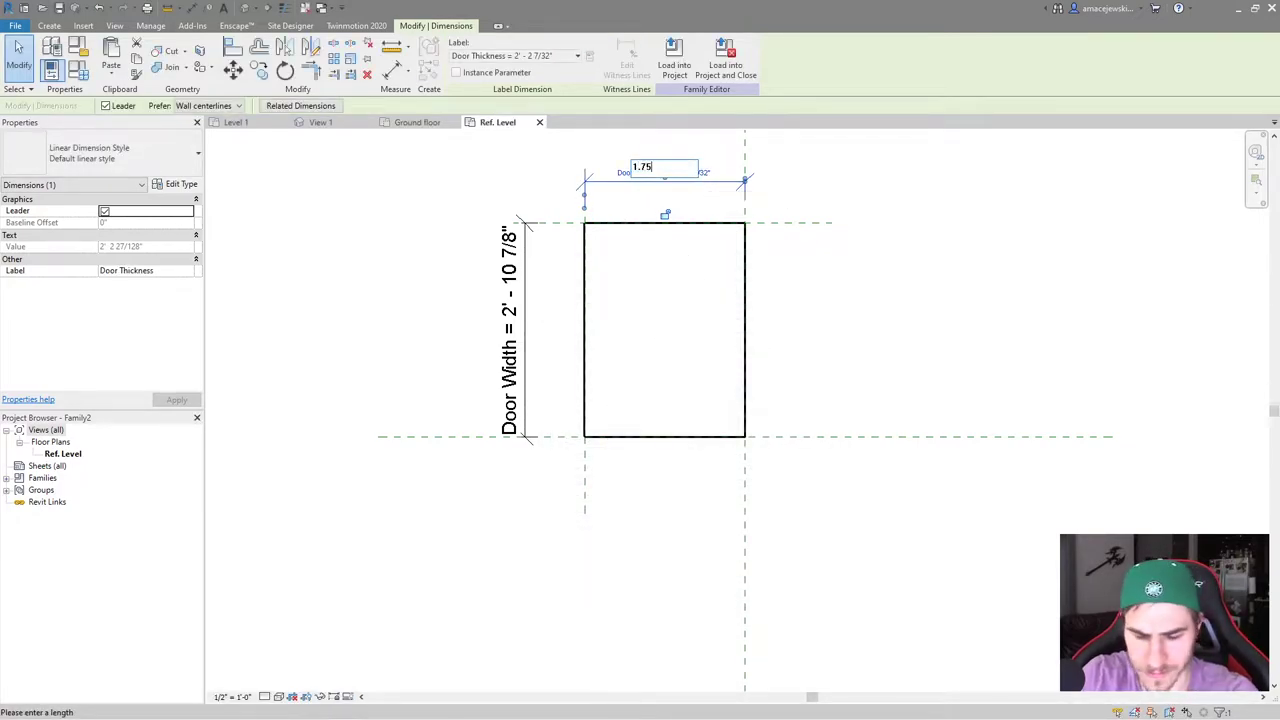
text(")
key(Return)
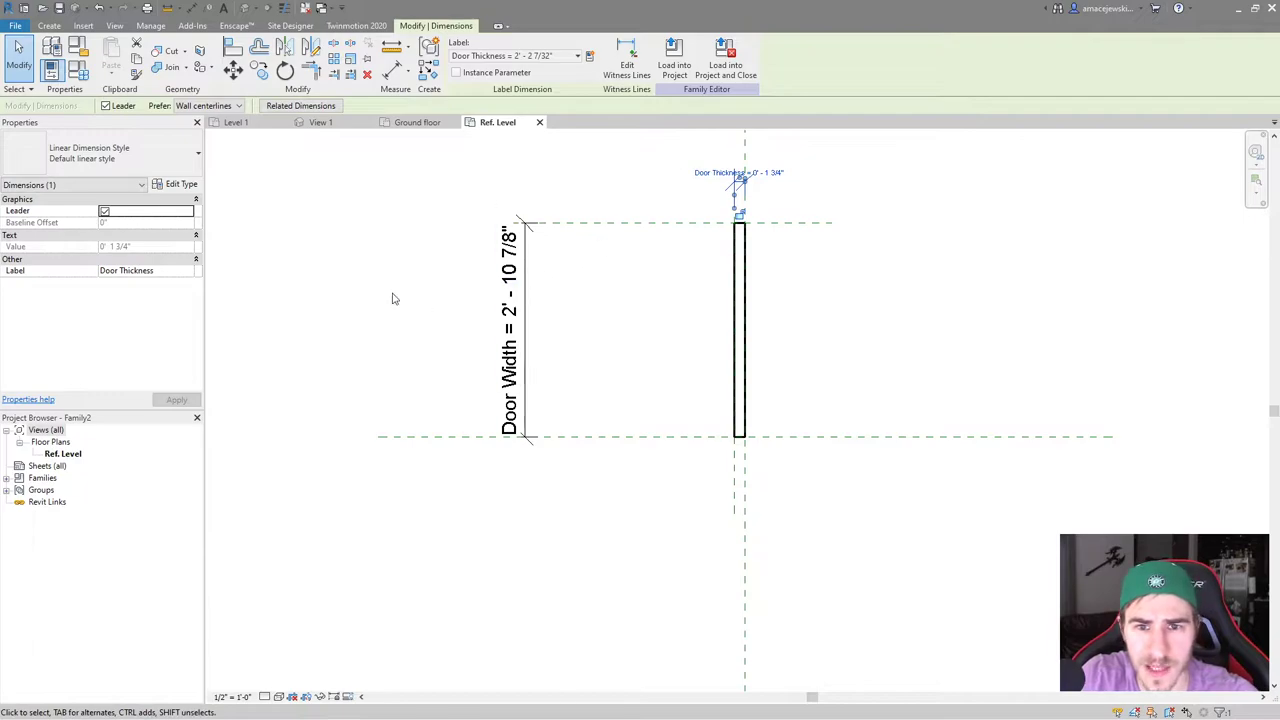
click(411, 334)
Set the Door Width dimension to 3 feet
click(497, 316)
click(654, 266)
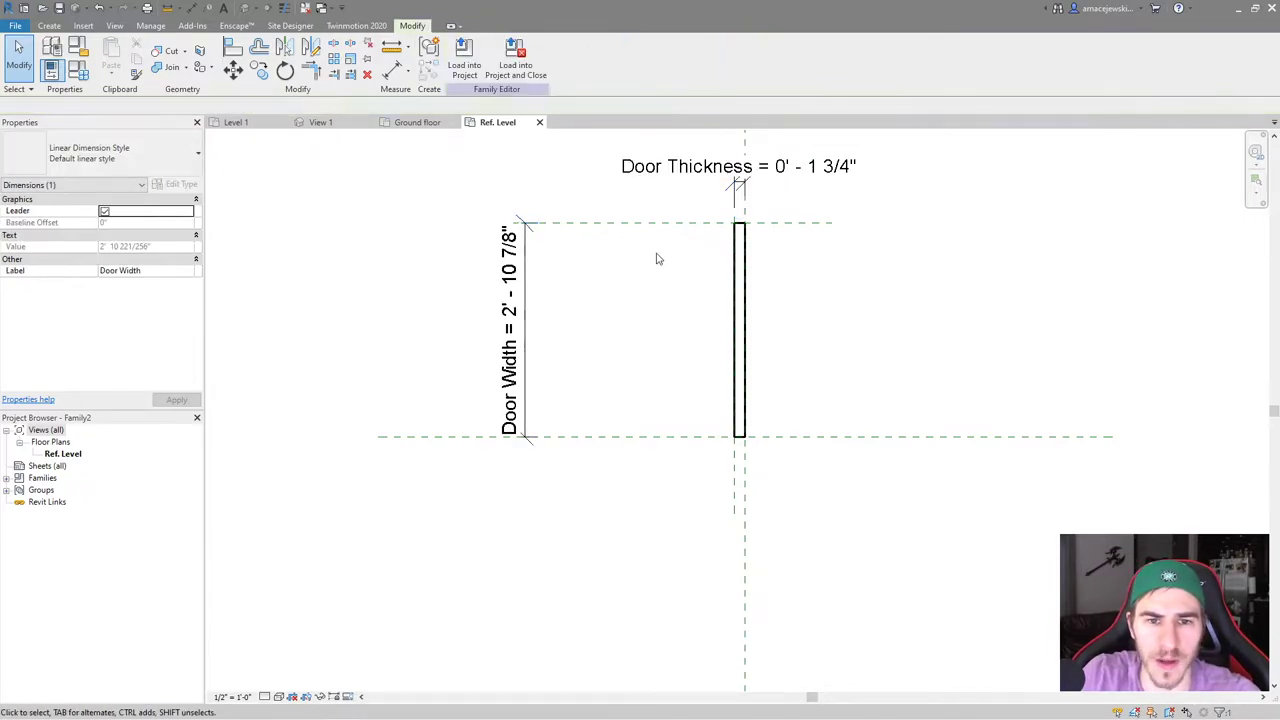
click(528, 347)
click(520, 350)
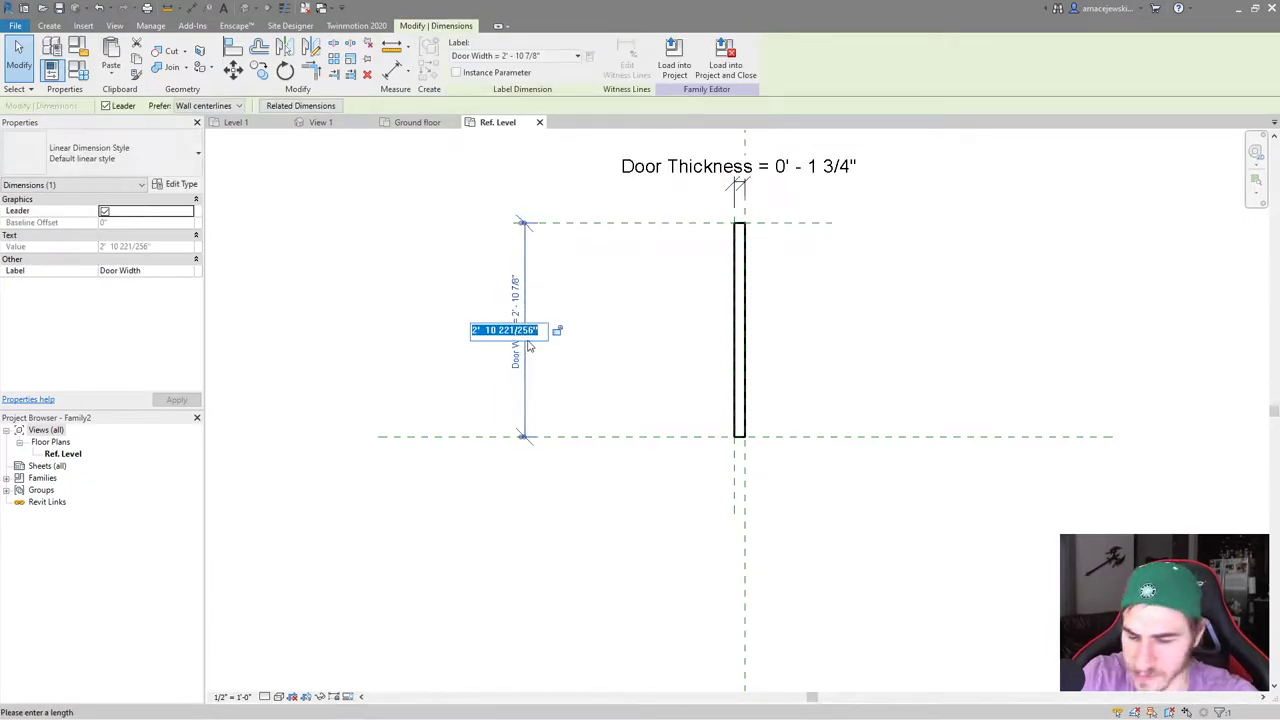
text(3)
key(Return)
click(957, 337)
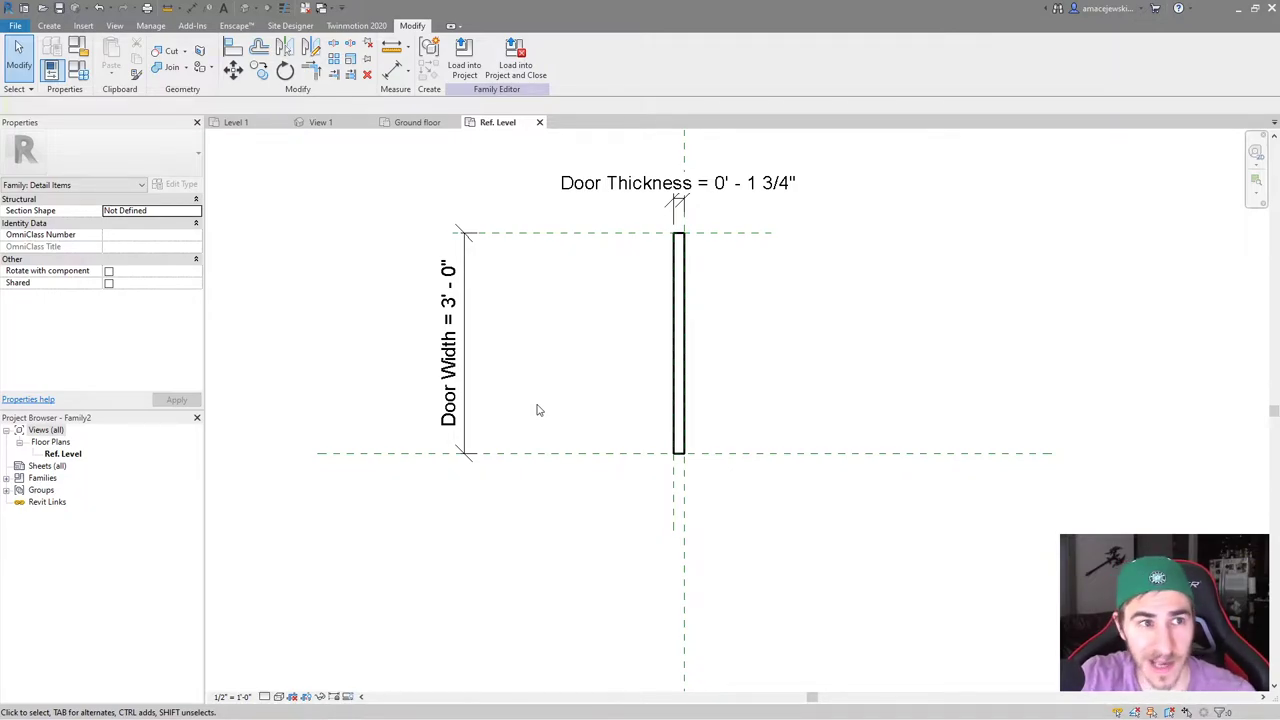
Save the detail item family as Door and move the Door Width dimension closer to the masking region
click(41, 8)
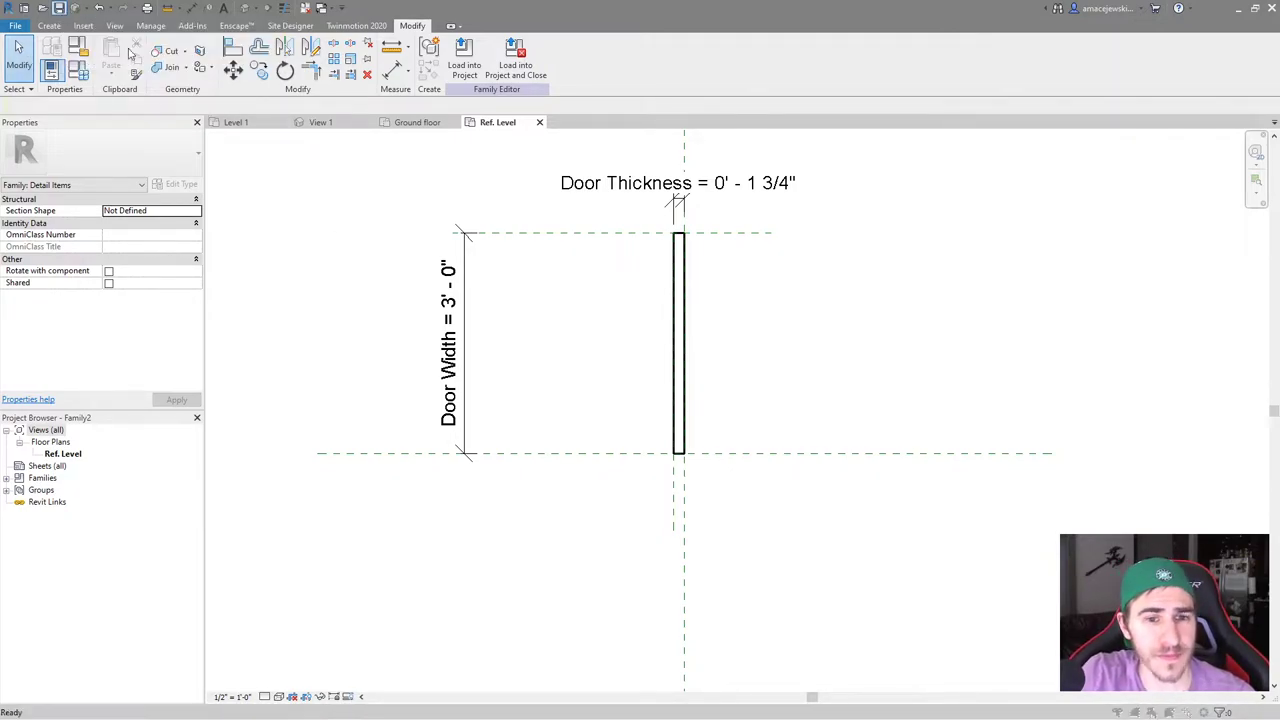
click(385, 350)
click(590, 490)
click(612, 375)
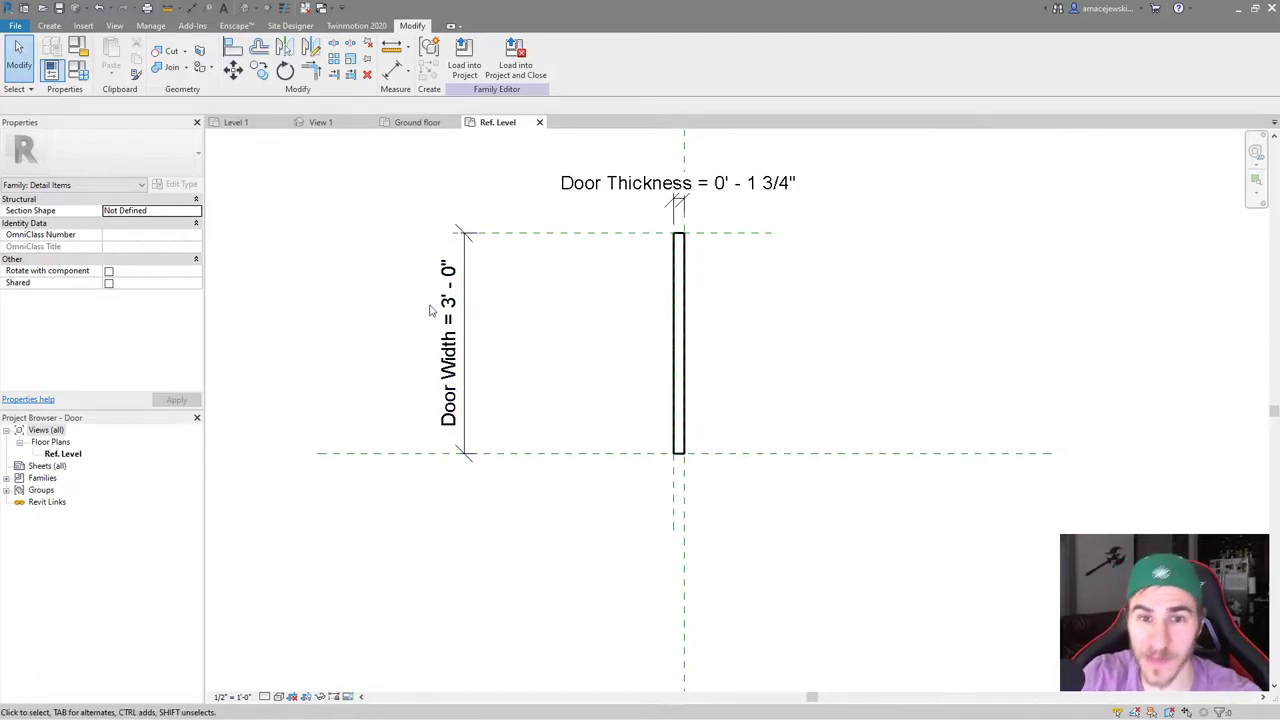
drag(462, 296, 636, 256)
click(560, 318)
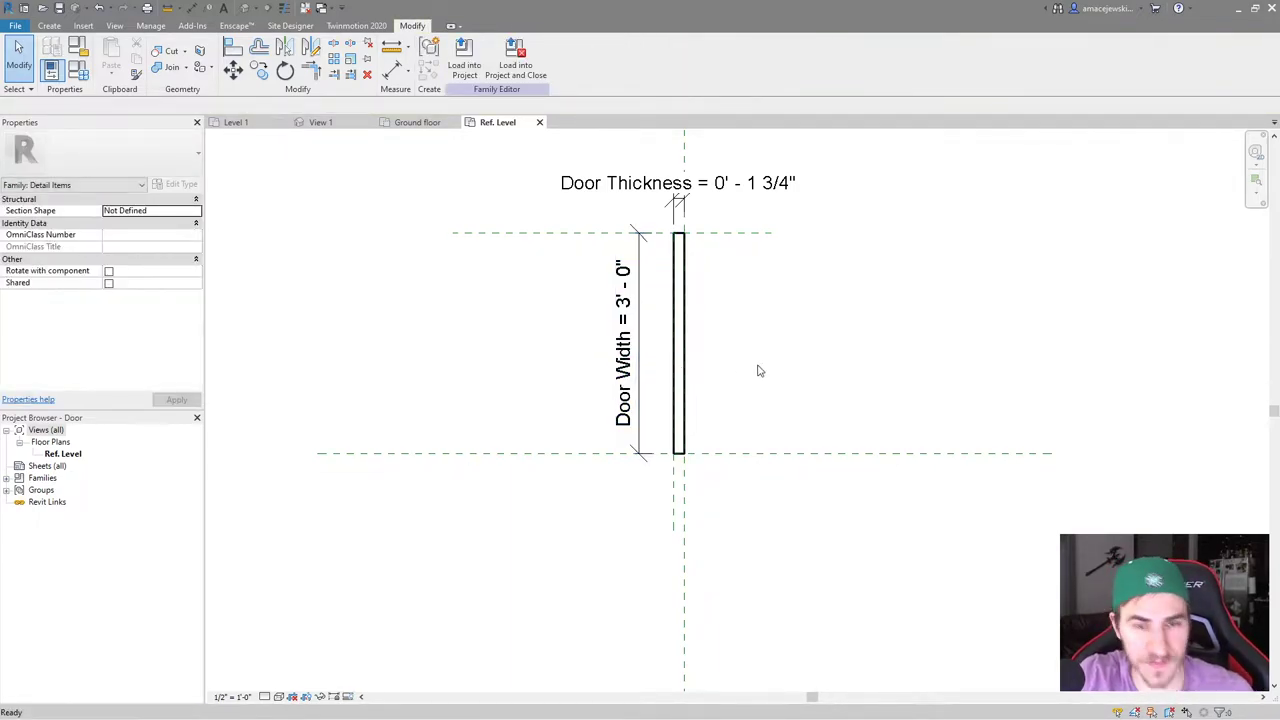
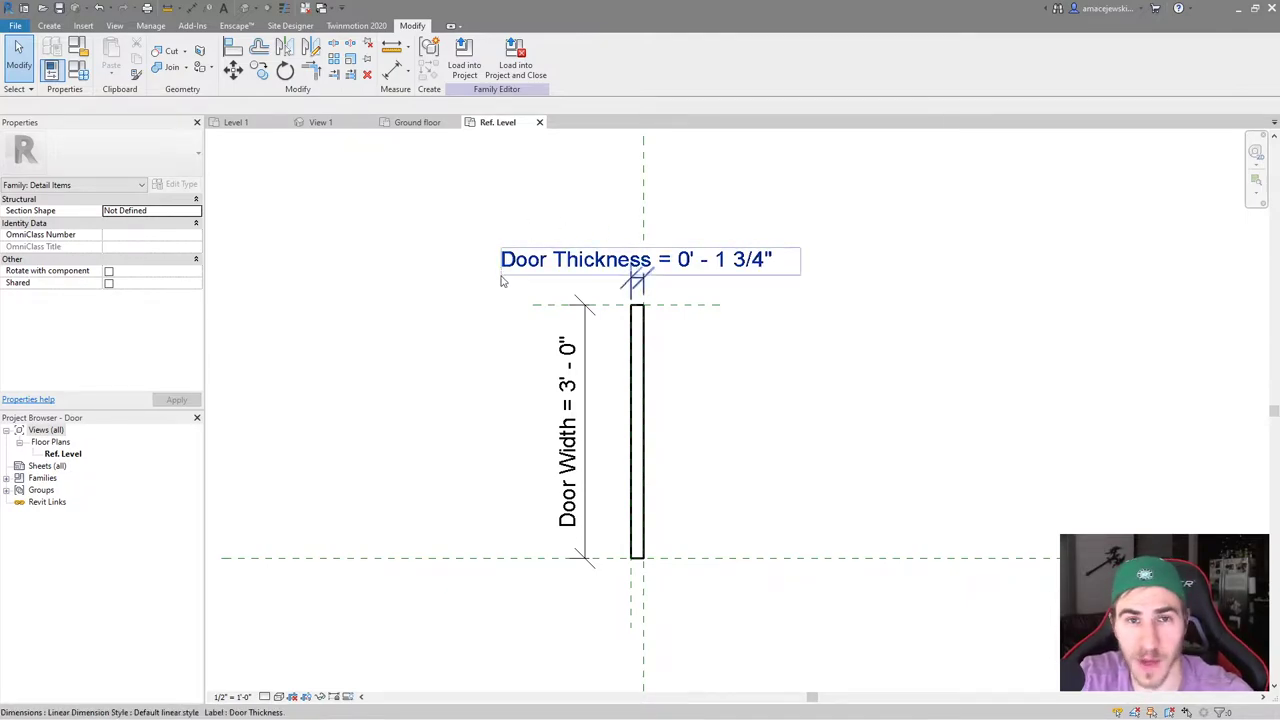
Create a new family from the Generic Model template
click(15, 25)
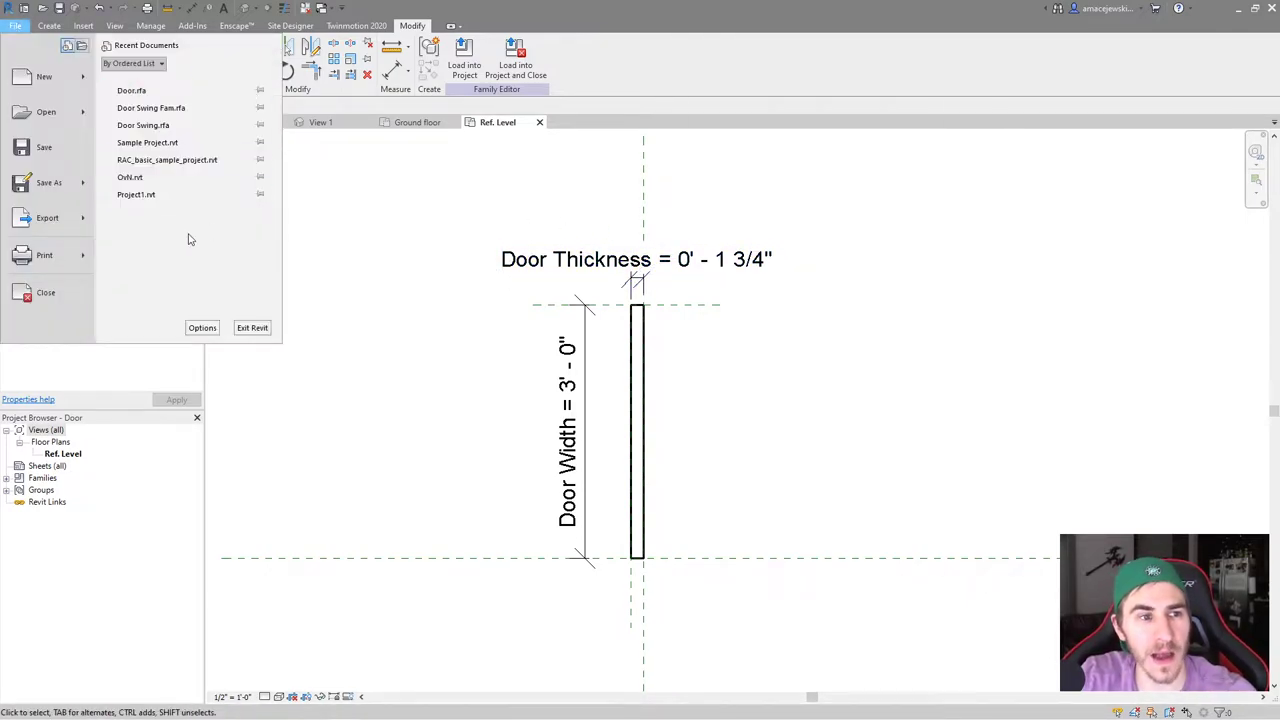
mouse_move(46, 80)
key(Escape)
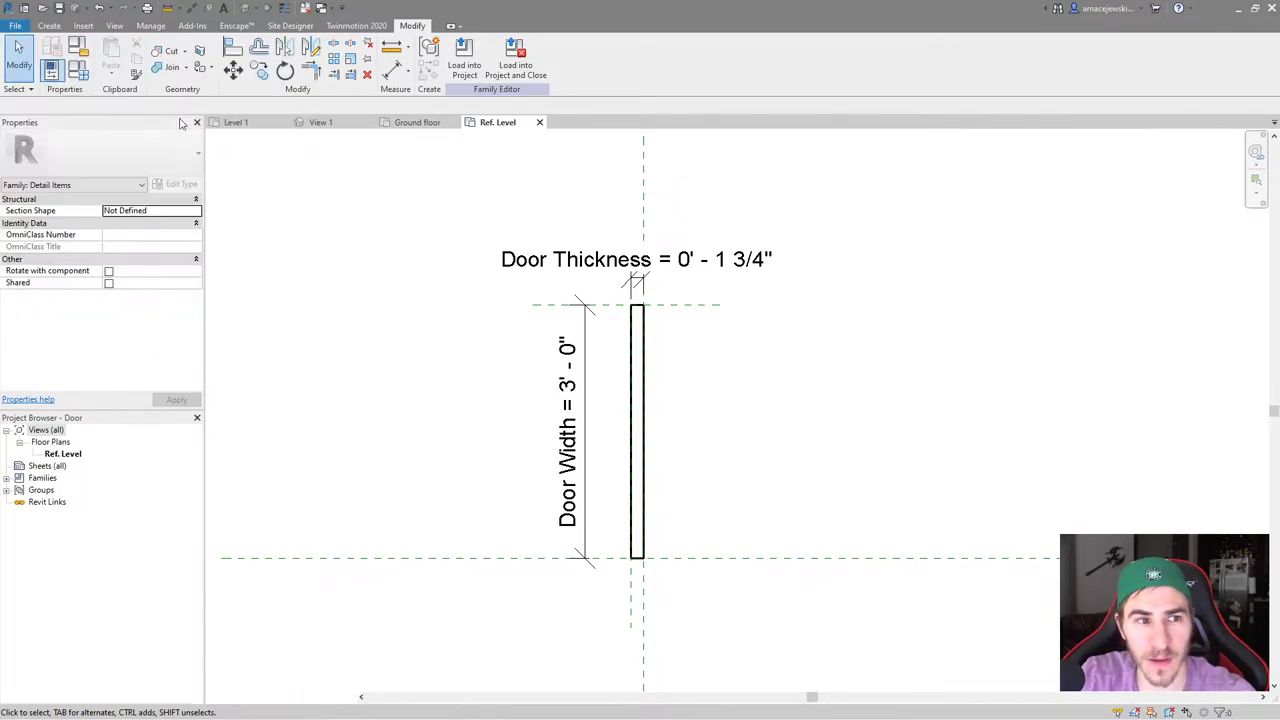
click(15, 25)
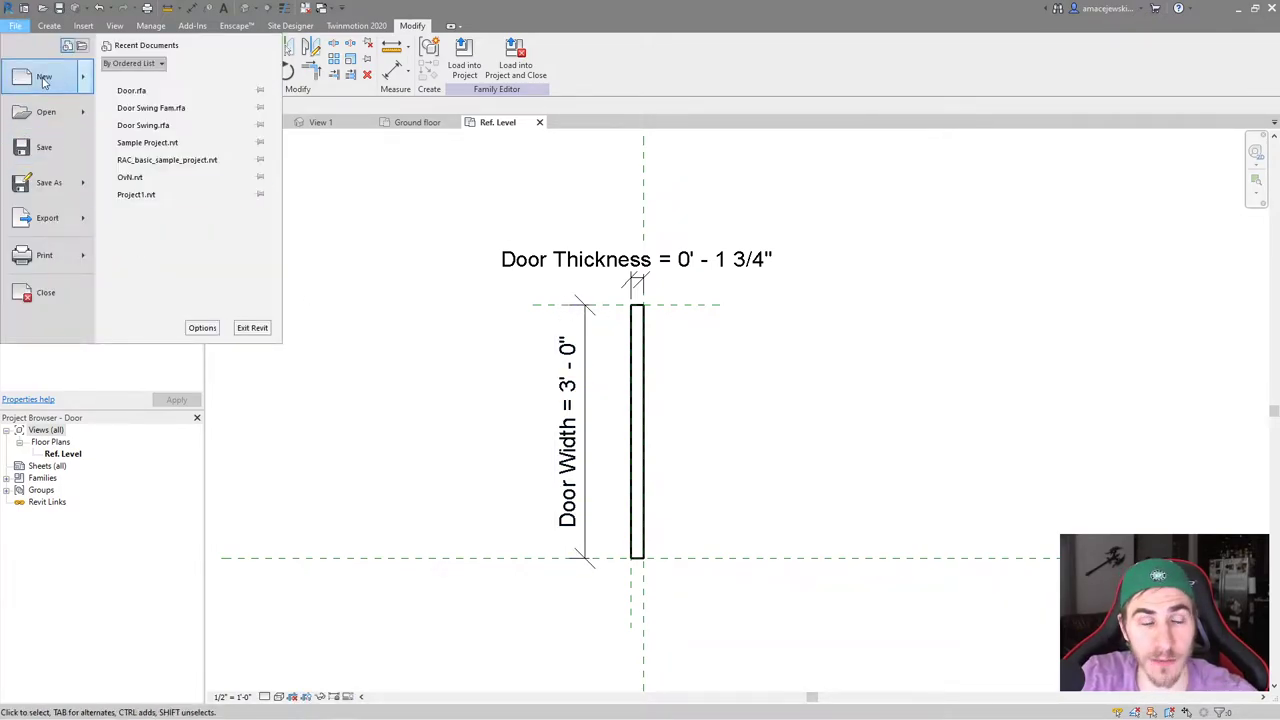
mouse_move(67, 97)
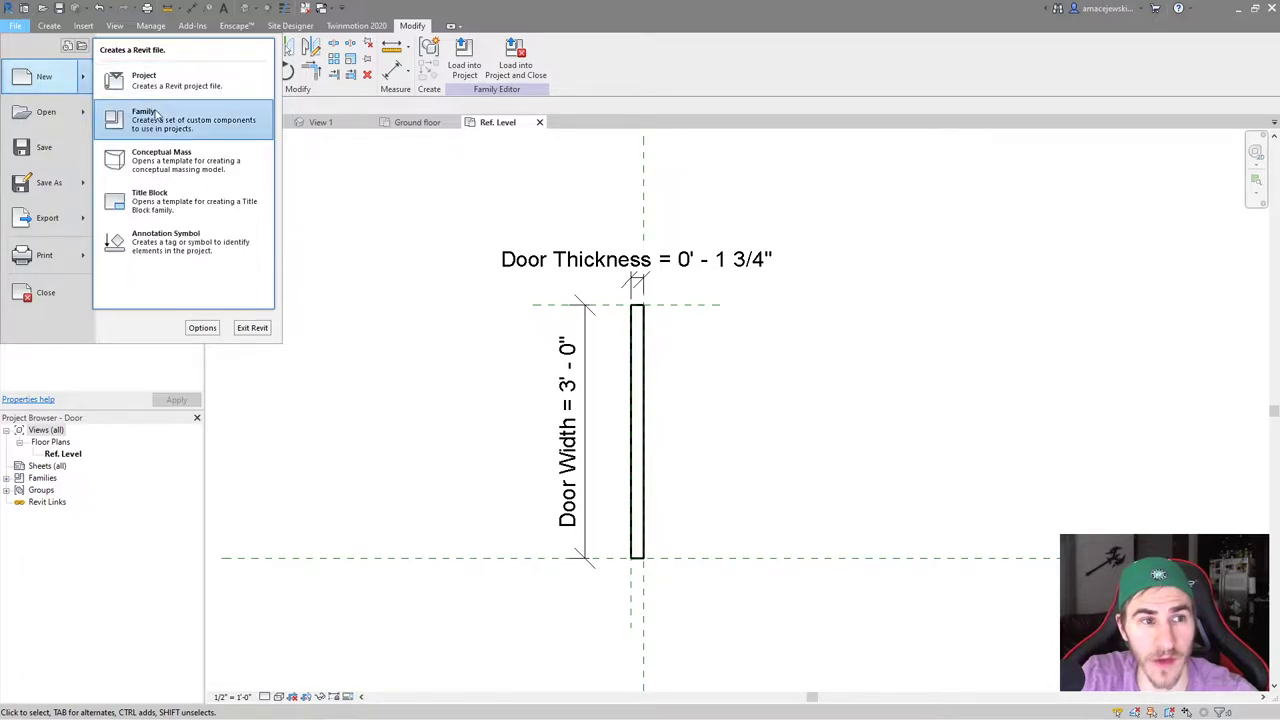
click(170, 115)
scroll(845, 390, down, 5)
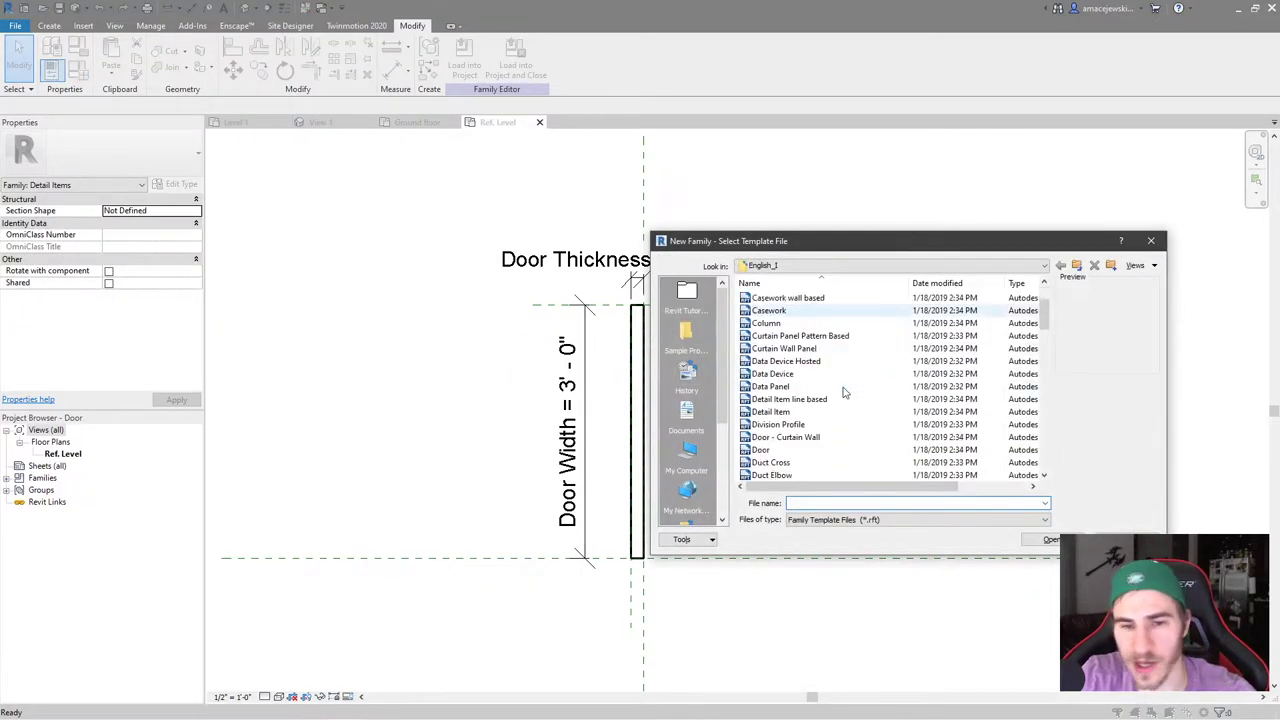
scroll(848, 388, down, 4)
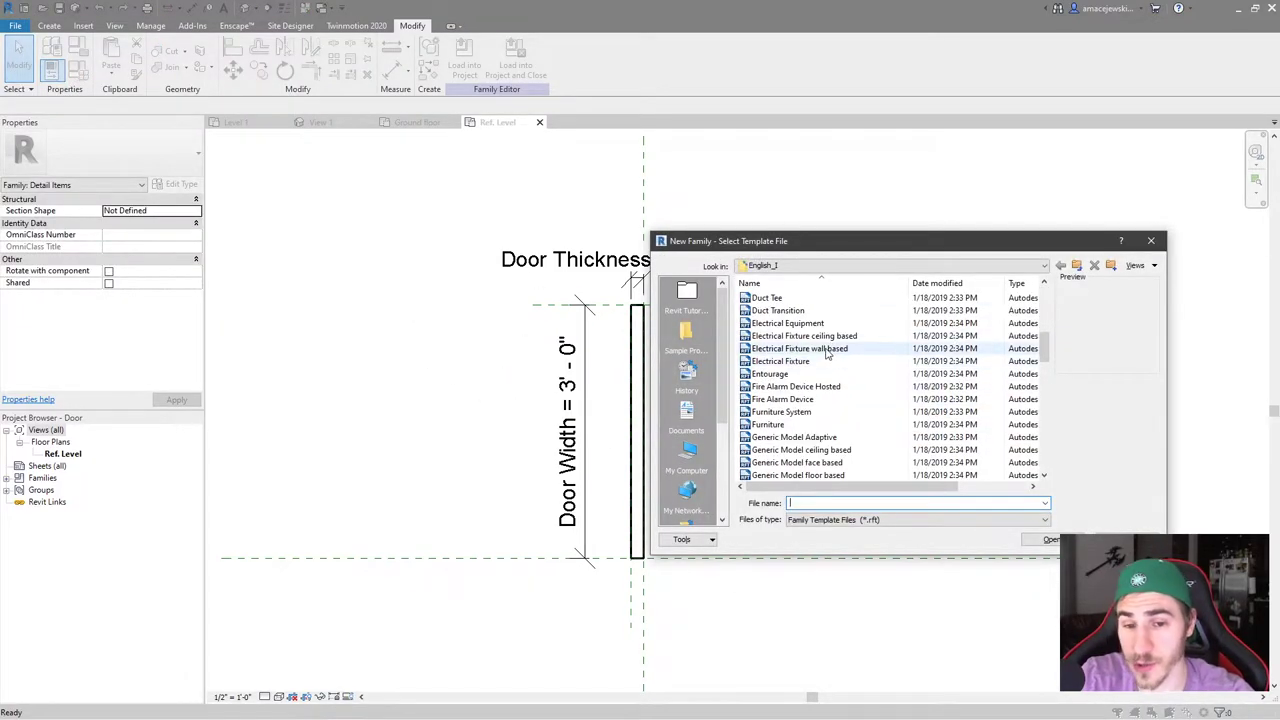
scroll(845, 372, down, 1)
click(777, 437)
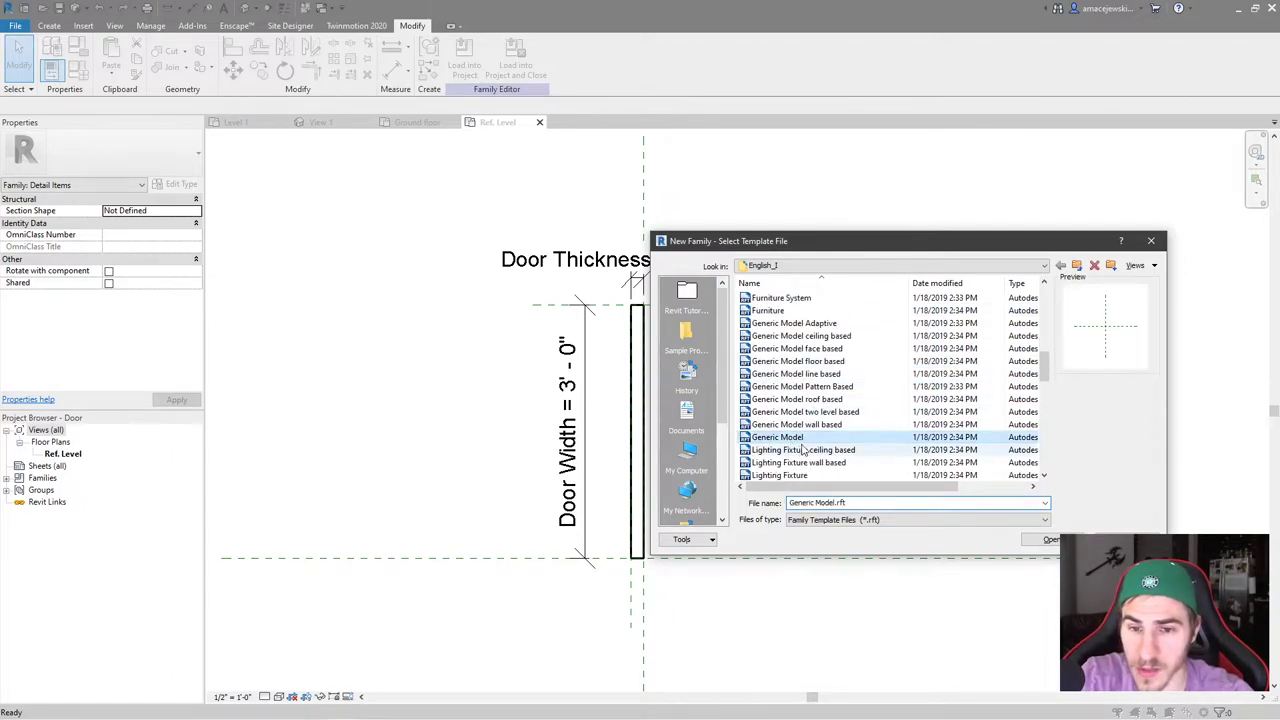
click(1045, 540)
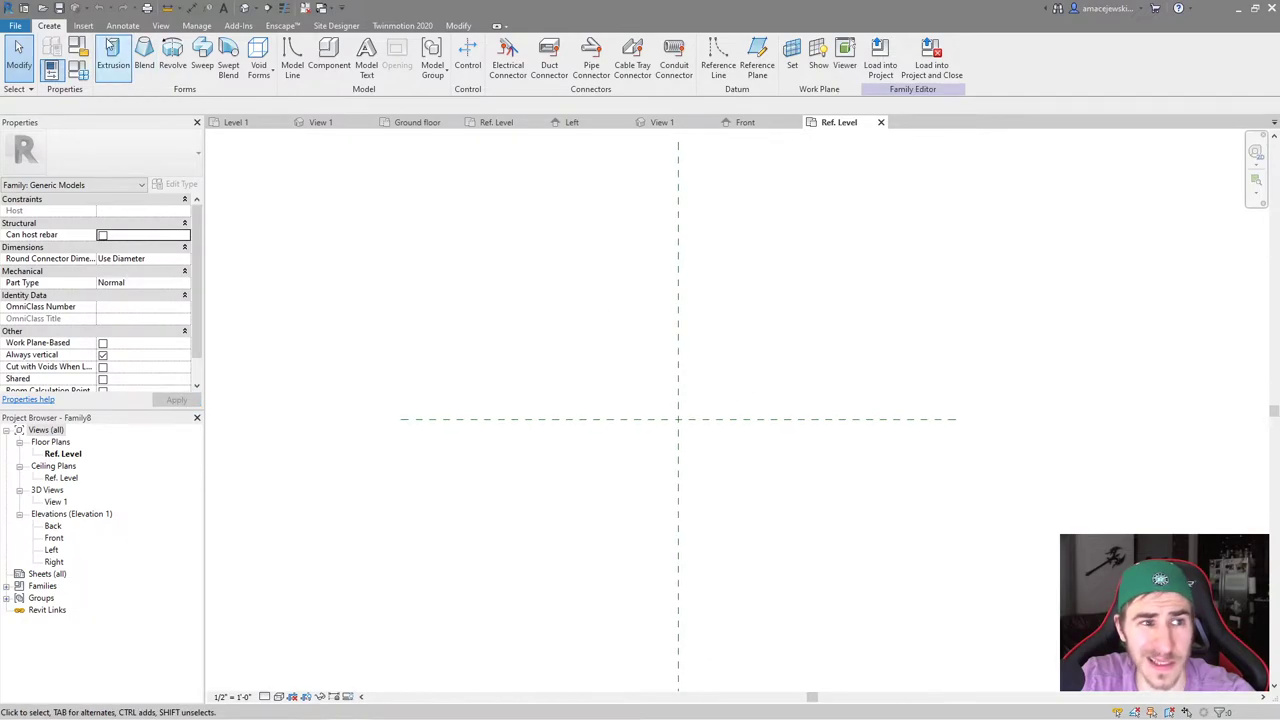
Set the new family's category to Doors and look over its parameters in Family Types
click(51, 47)
click(600, 314)
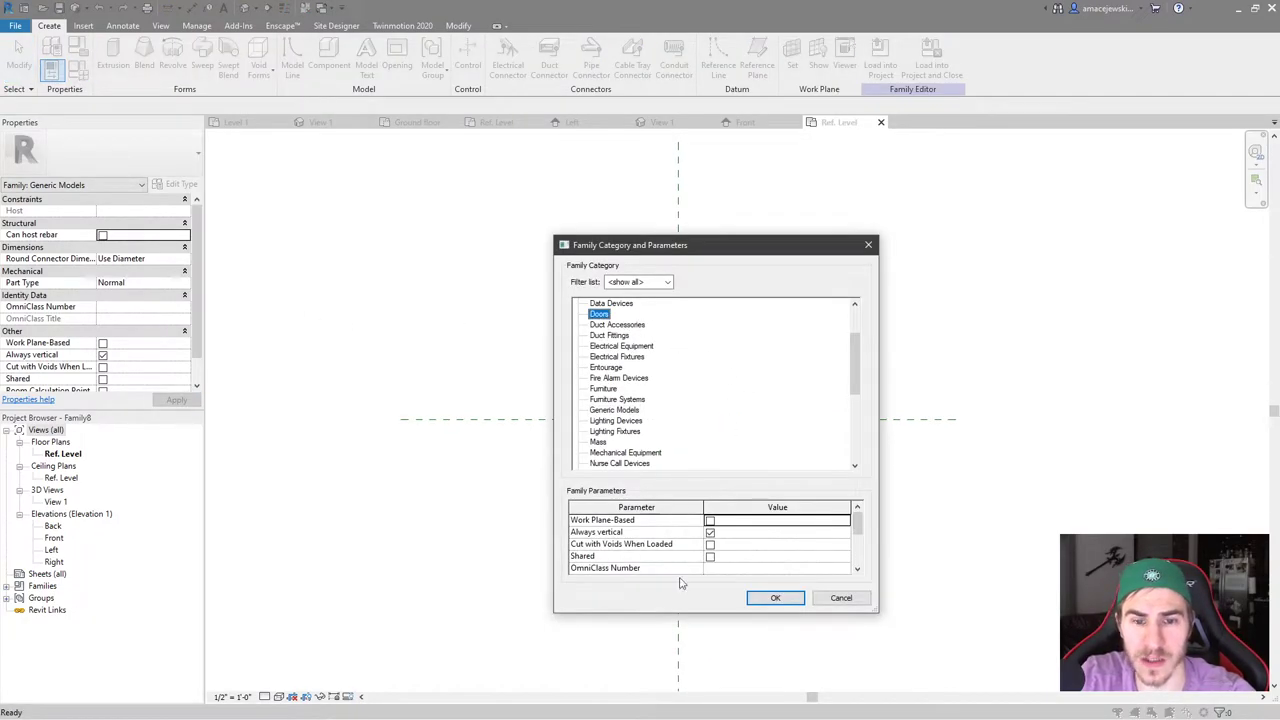
click(776, 597)
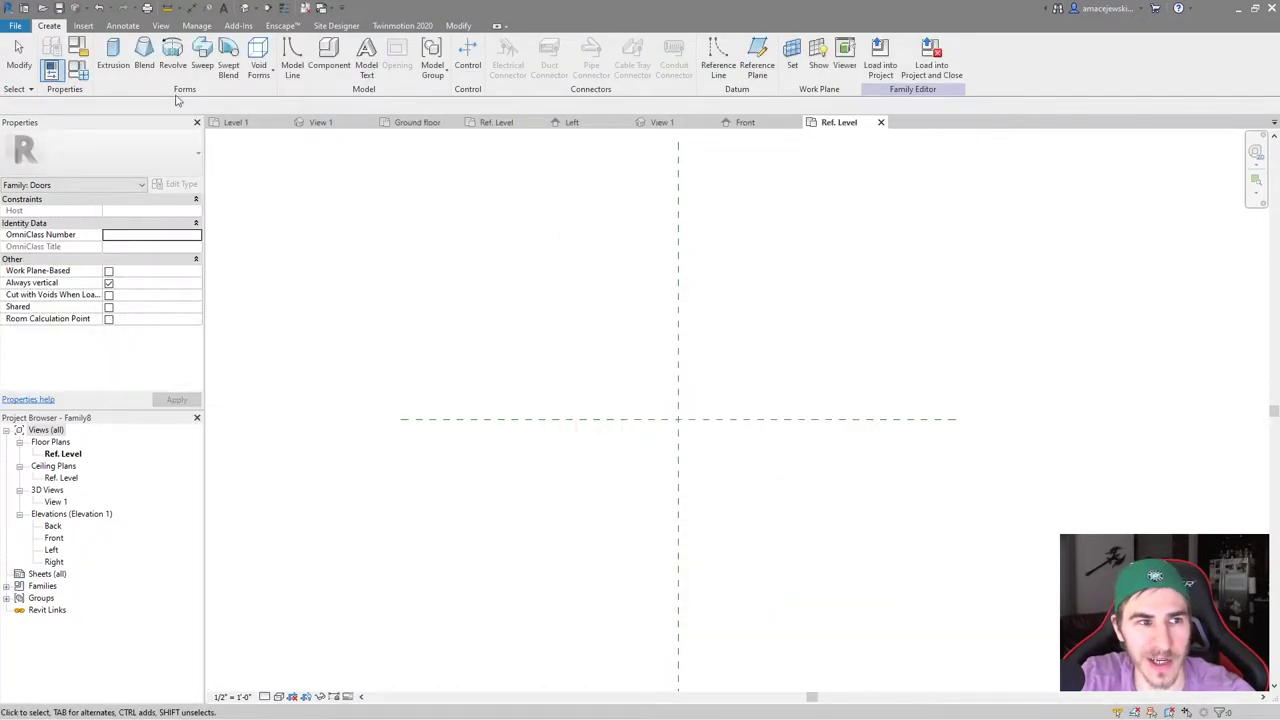
click(78, 47)
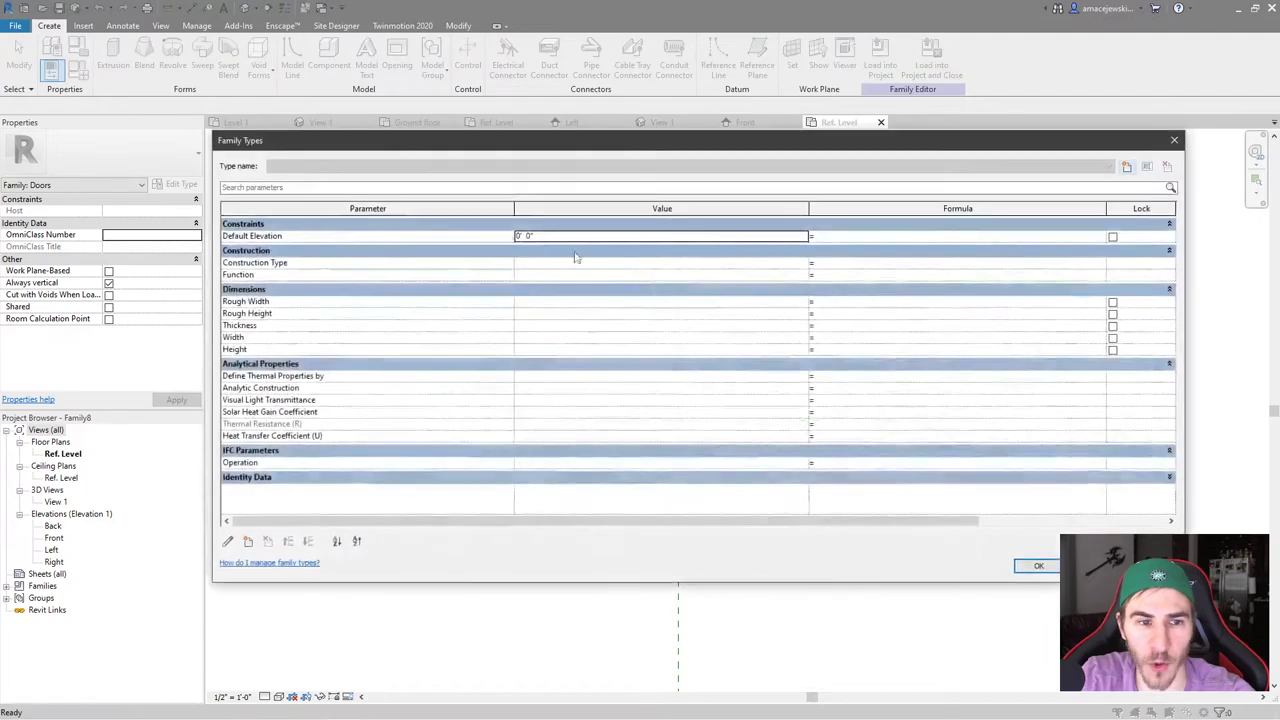
click(1173, 145)
scroll(684, 425, down, 1)
scroll(641, 399, up, 1)
middle_drag(686, 376, 634, 361)
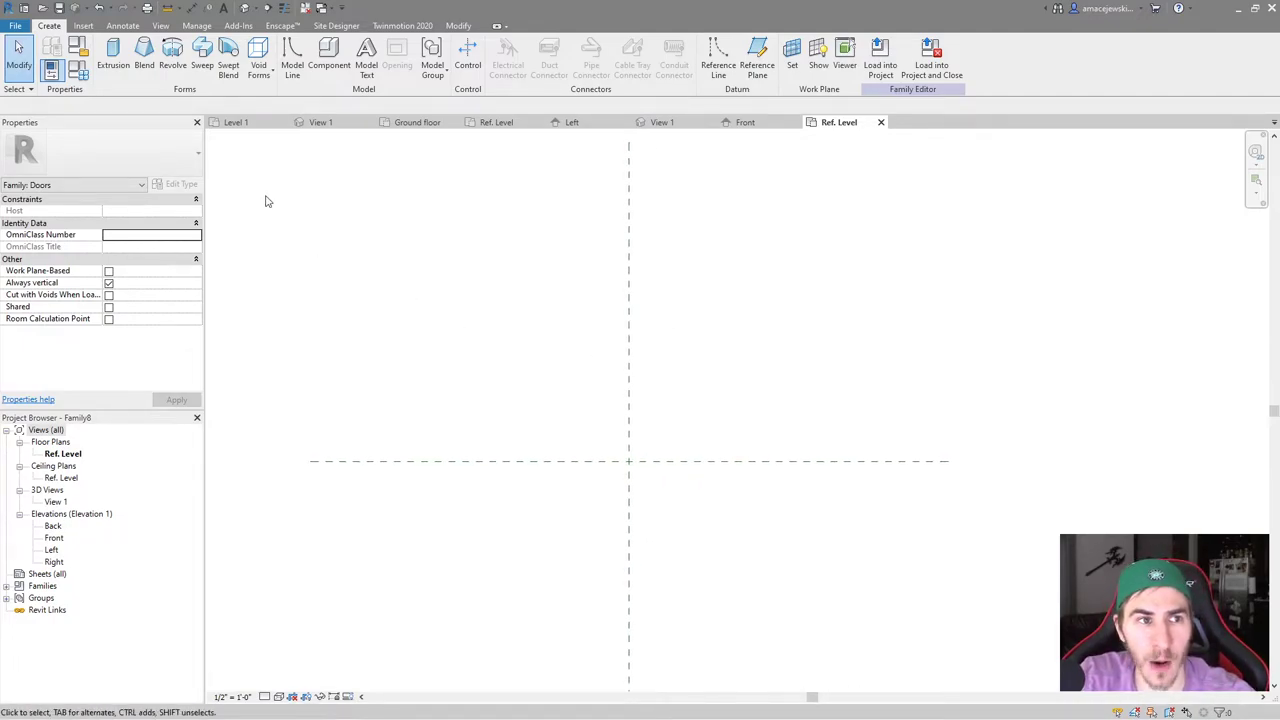
Save the new doors family as Door Swing and close its Left, View 1 and Front views
click(664, 123)
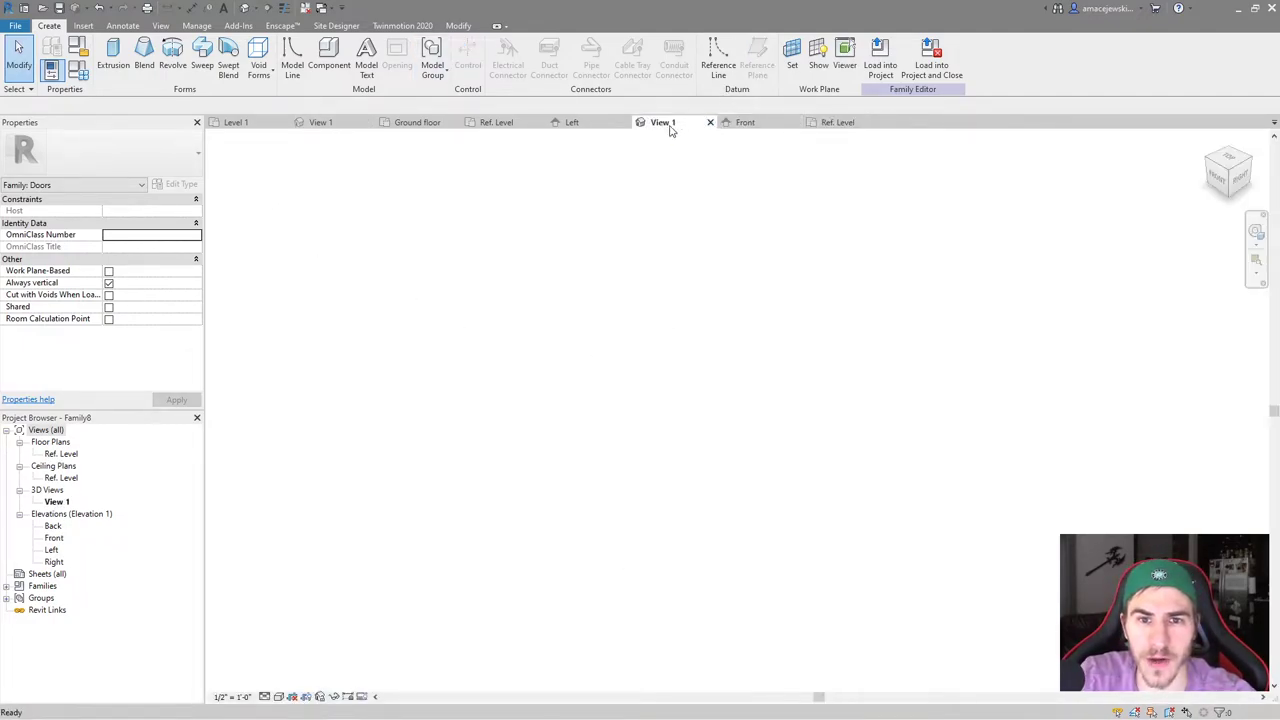
click(489, 124)
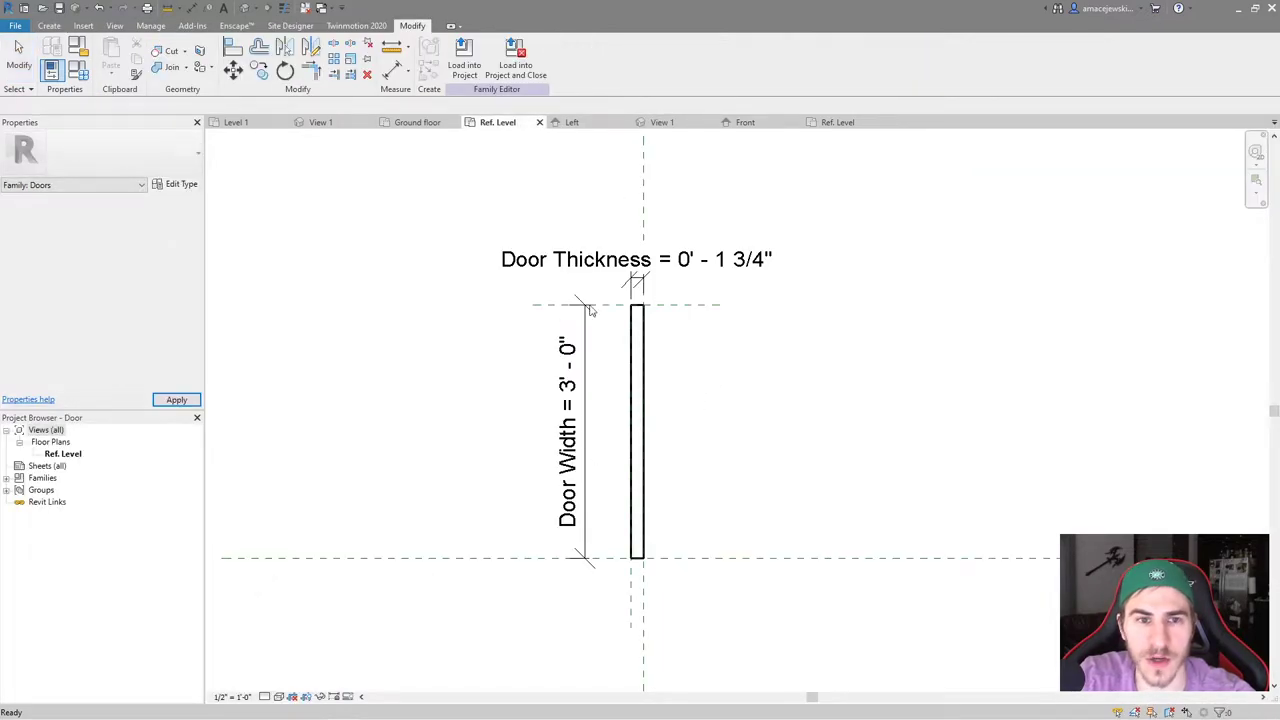
click(515, 62)
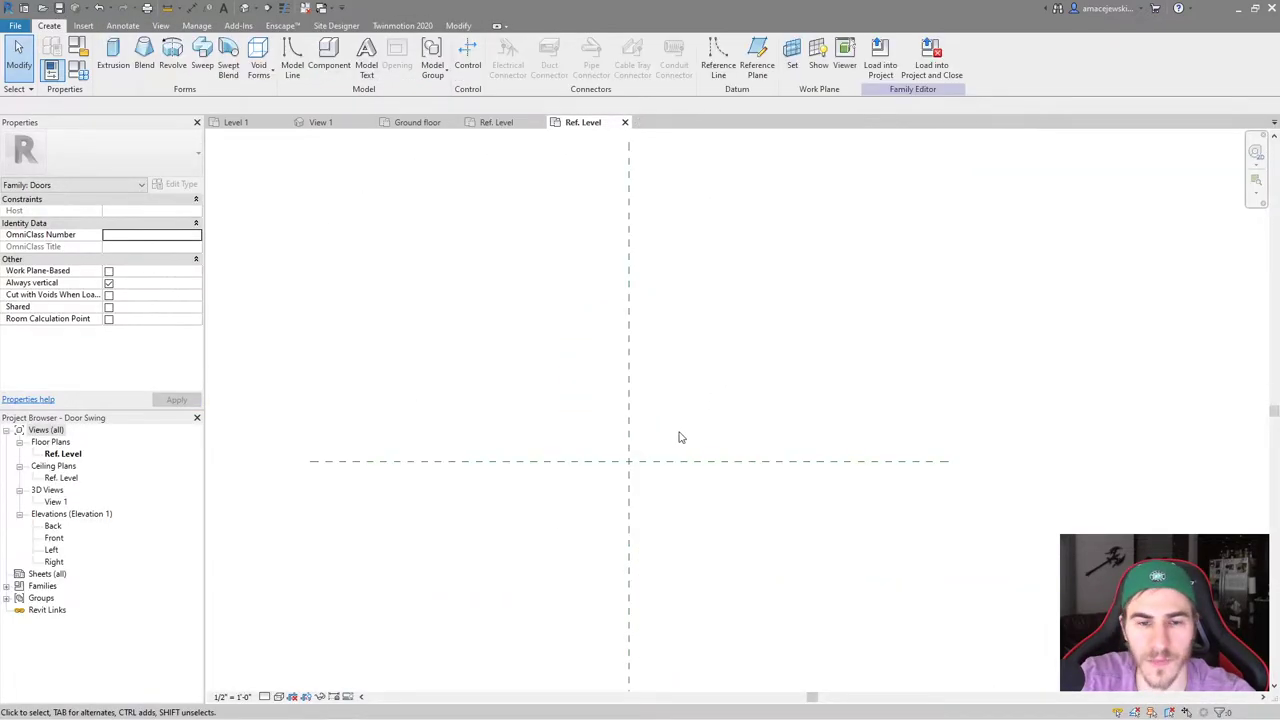
Load the Door detail item family into Door Swing.rfa
click(511, 124)
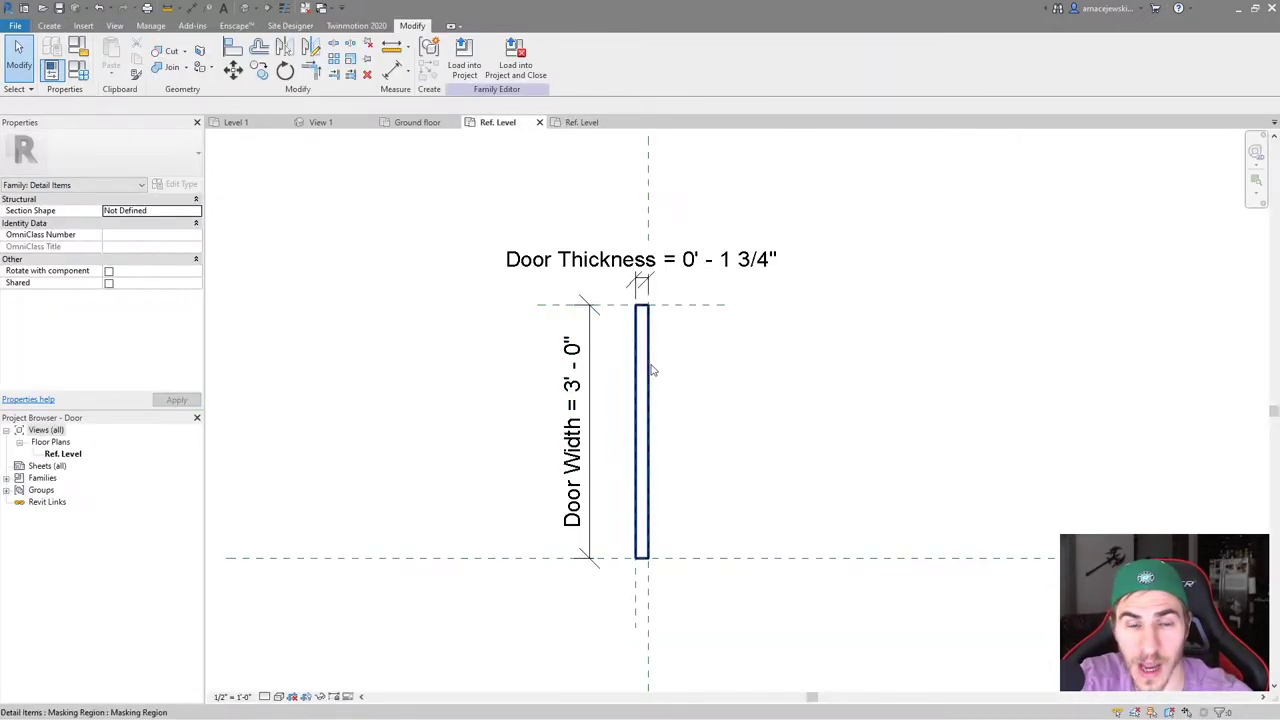
click(506, 72)
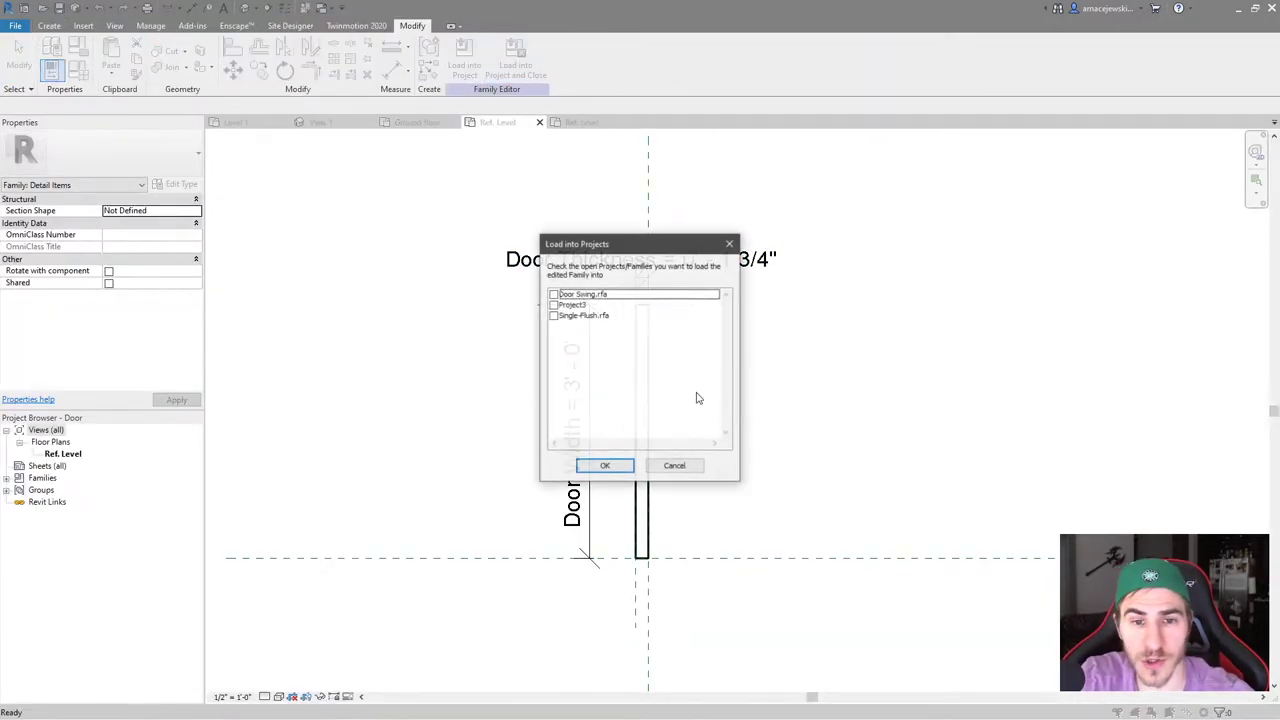
click(554, 295)
click(604, 466)
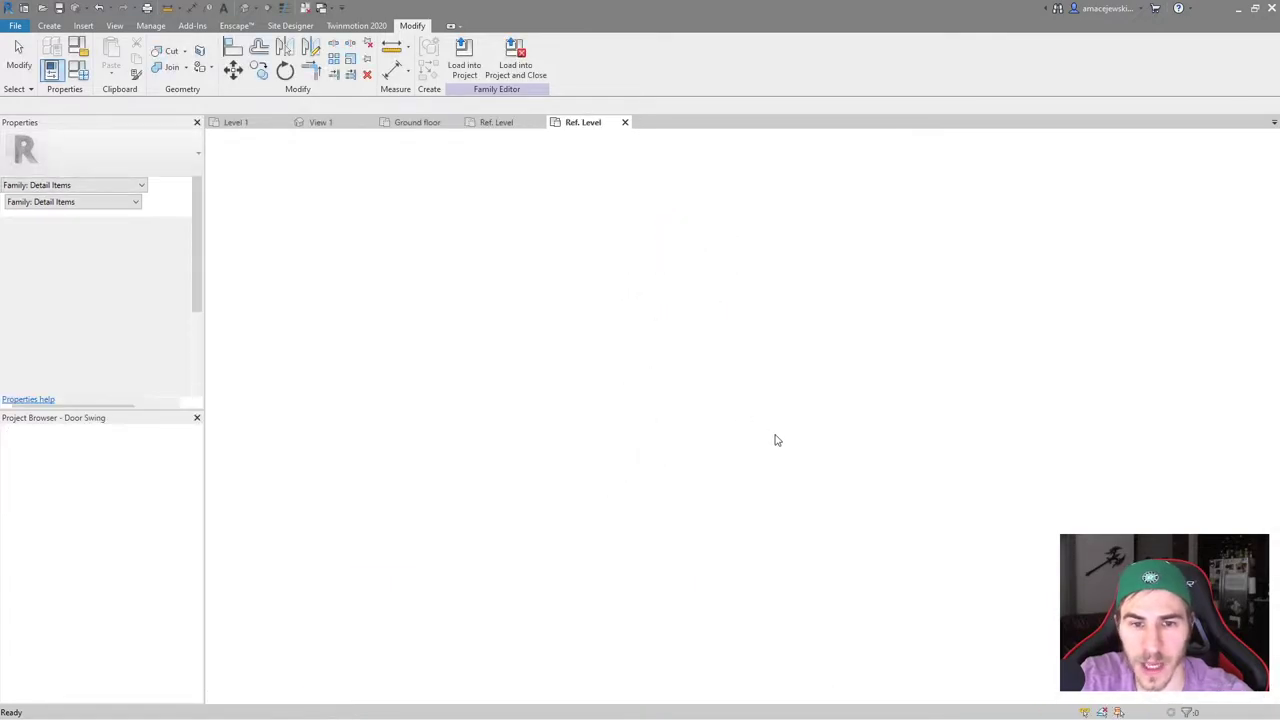
Place the Door detail item about 2'-2" left of the vertical reference plane and 7" above the horizontal one
click(503, 385)
middle_drag(510, 385, 479, 440)
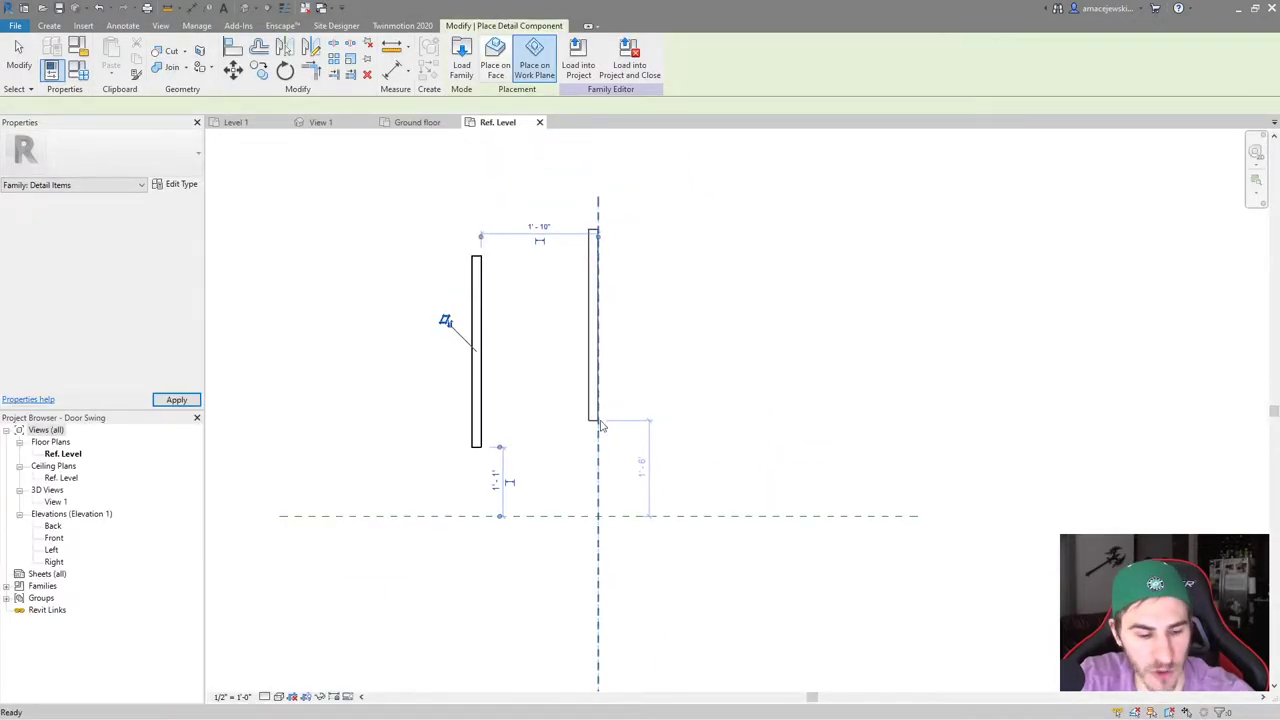
key(Escape)
key(Escape)
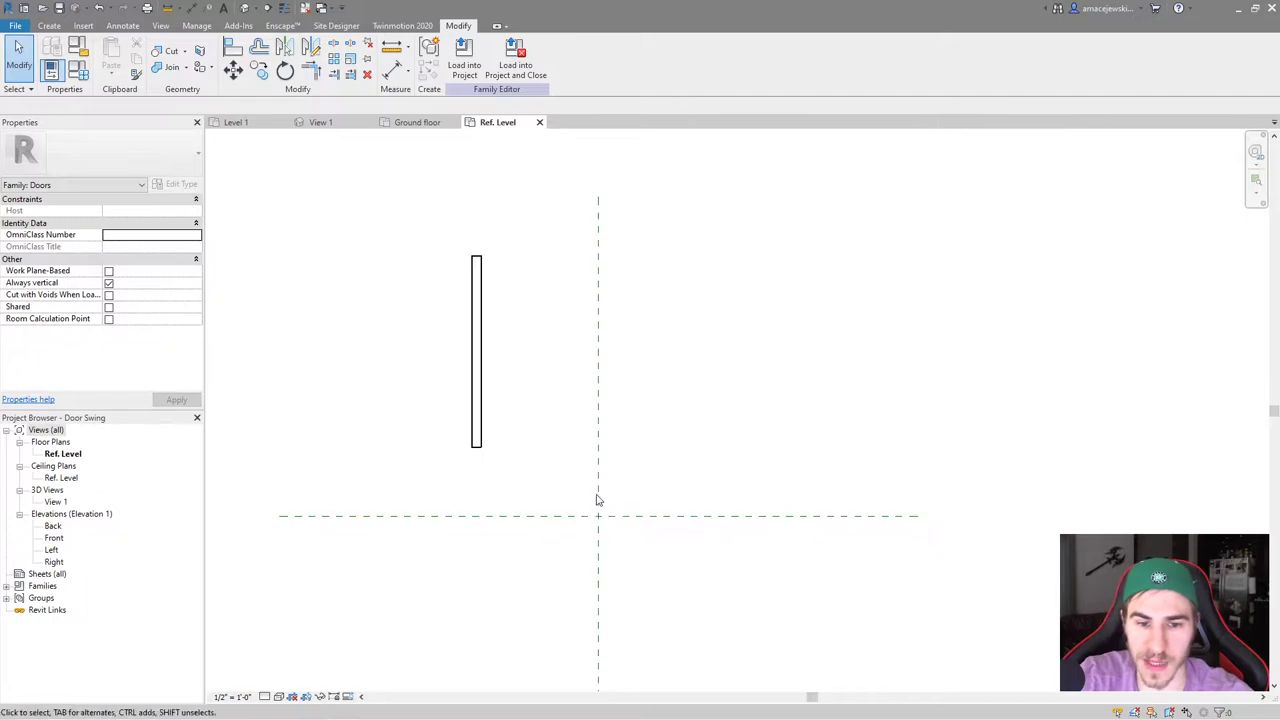
middle_drag(633, 507, 690, 497)
mouse_move(537, 371)
mouse_down()
mouse_move(566, 409)
mouse_move(573, 364)
mouse_move(519, 381)
mouse_up()
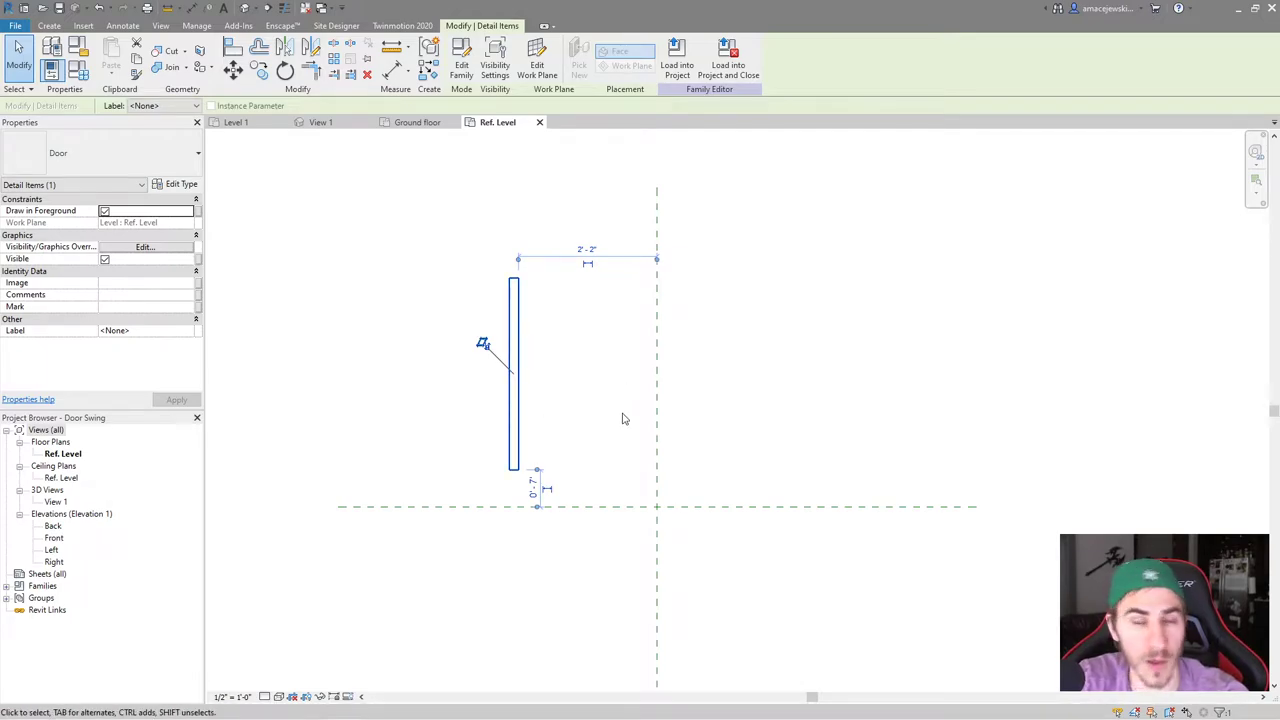
click(731, 443)
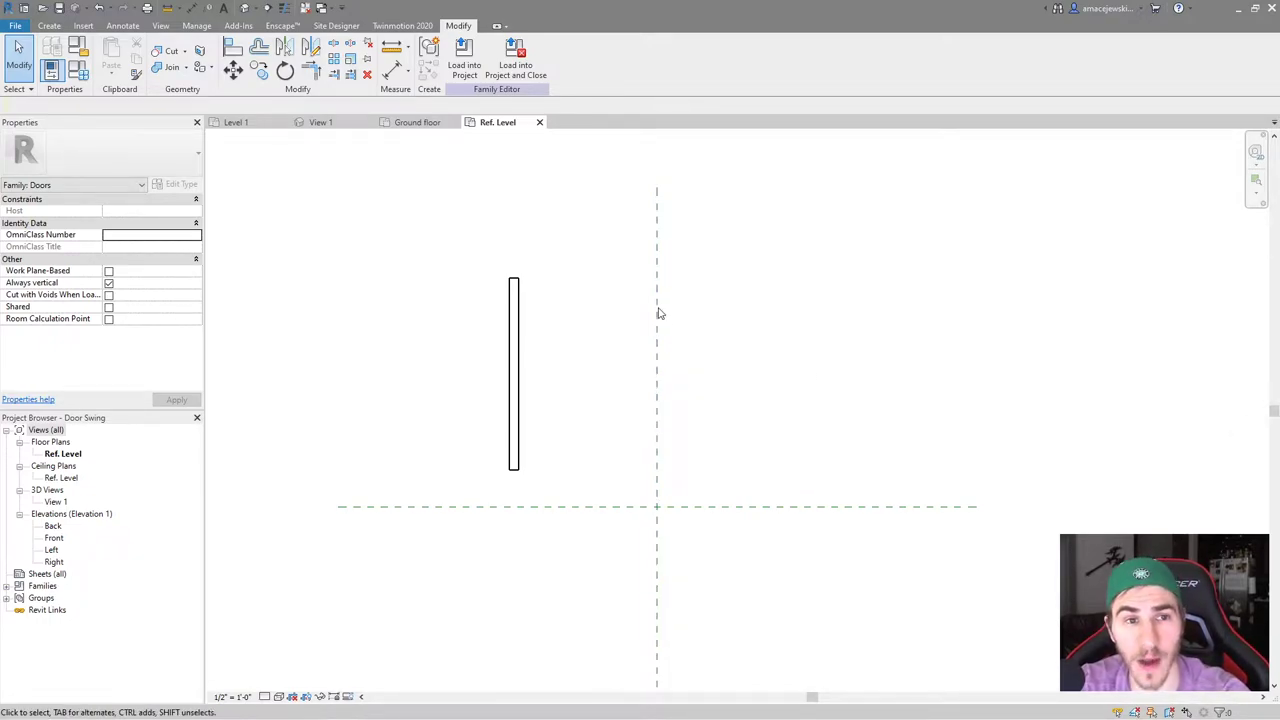
Draw a reference line about 4'-10" long from the reference plane intersection, diagonally up to the left
click(49, 25)
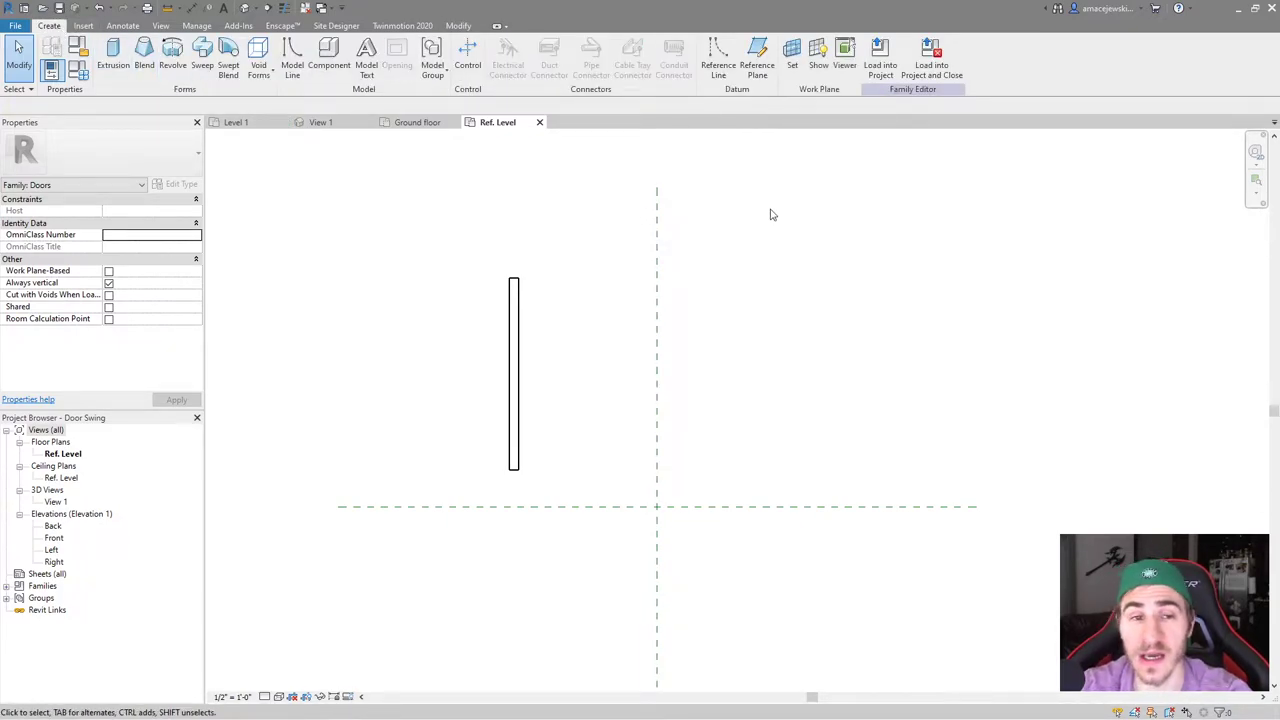
click(718, 62)
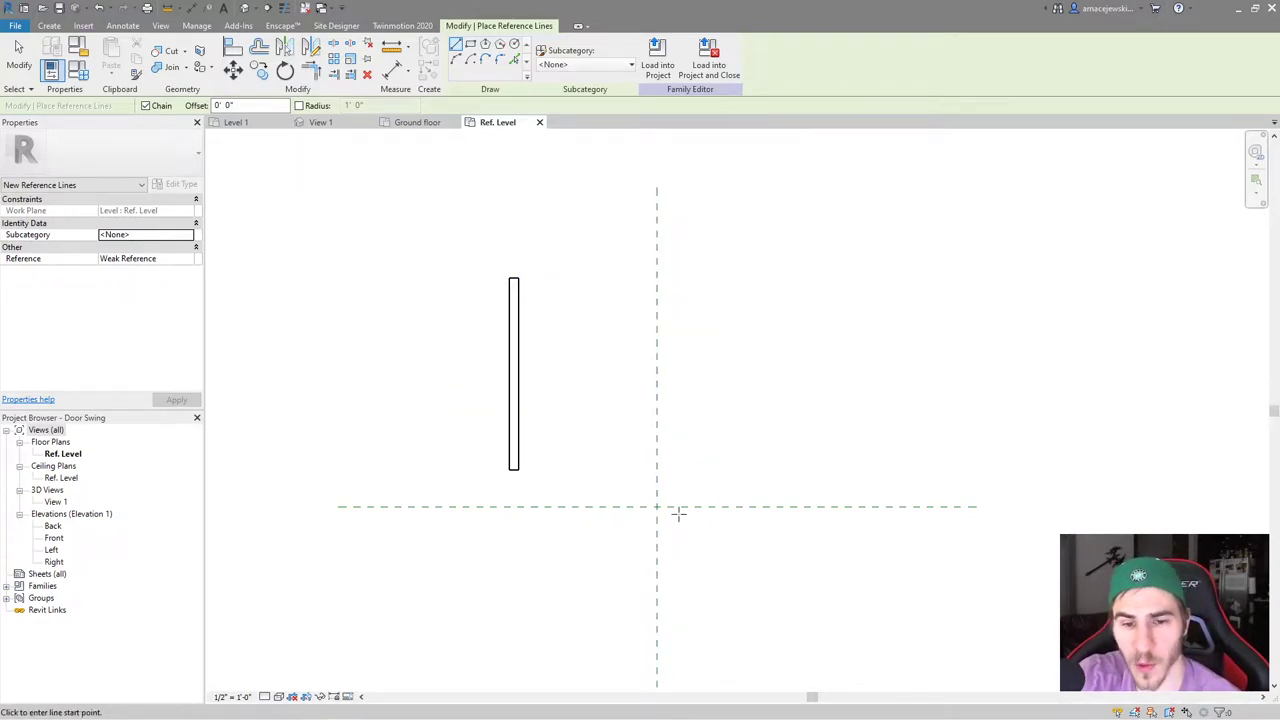
click(657, 506)
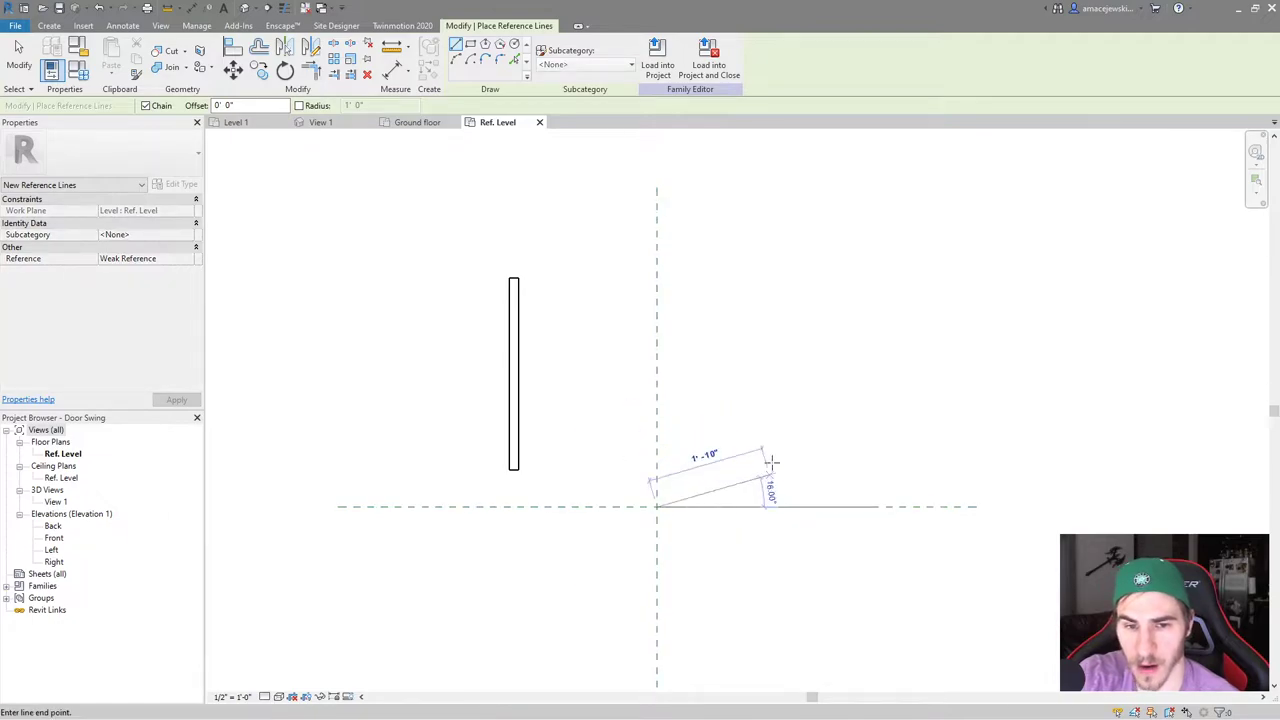
click(429, 300)
middle_drag(618, 382, 586, 394)
key(Escape)
key(Escape)
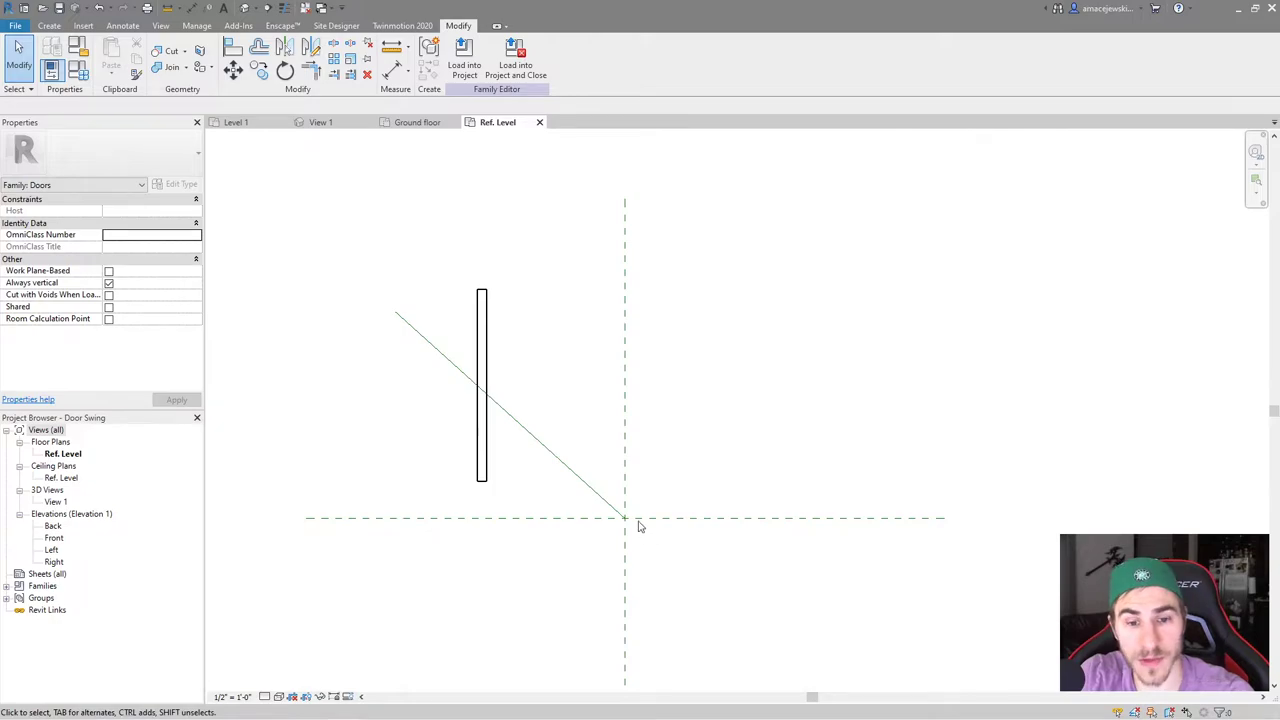
Align the reference line's lower endpoint to both center reference planes, with each alignment locked, and check the locks
key(a)
key(l)
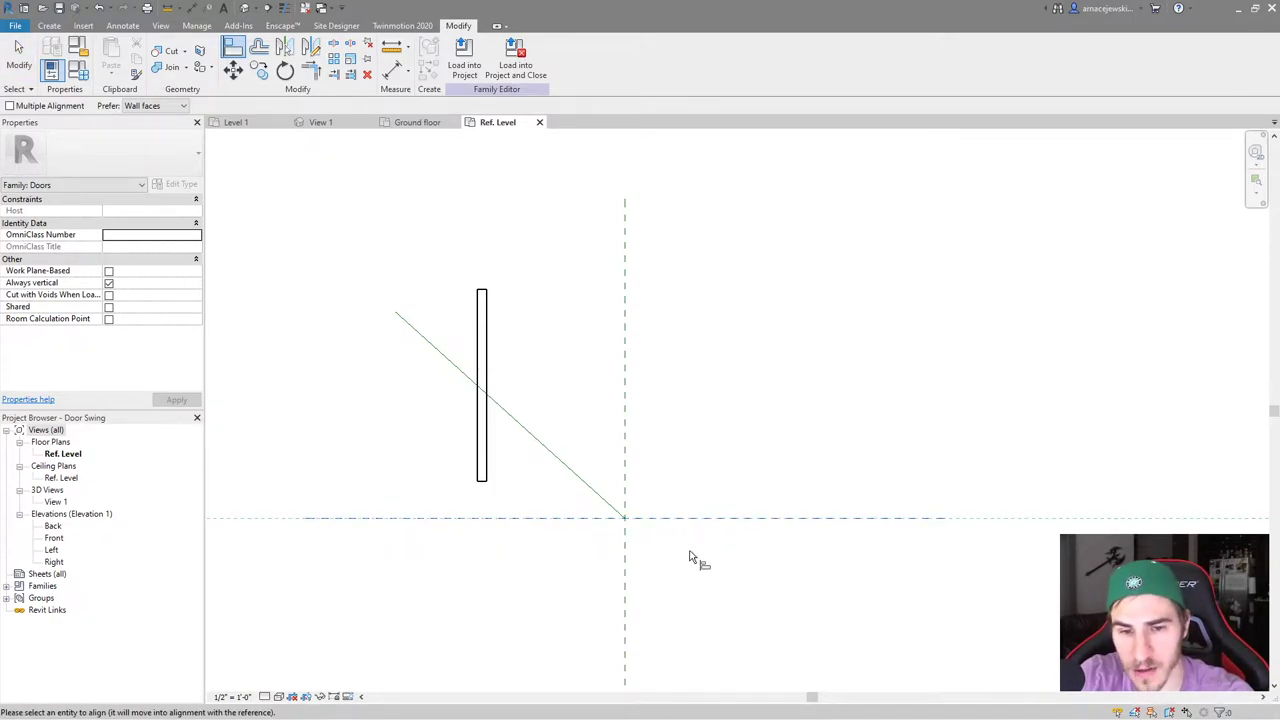
click(624, 522)
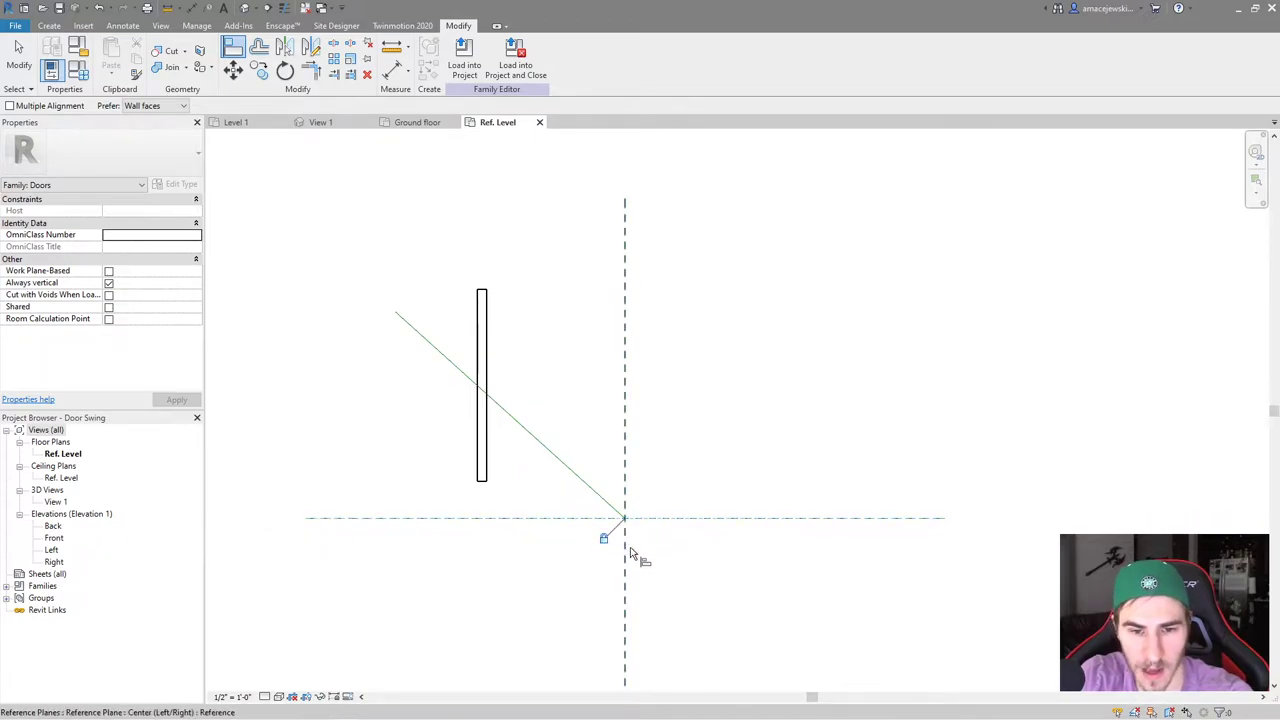
click(624, 486)
click(626, 522)
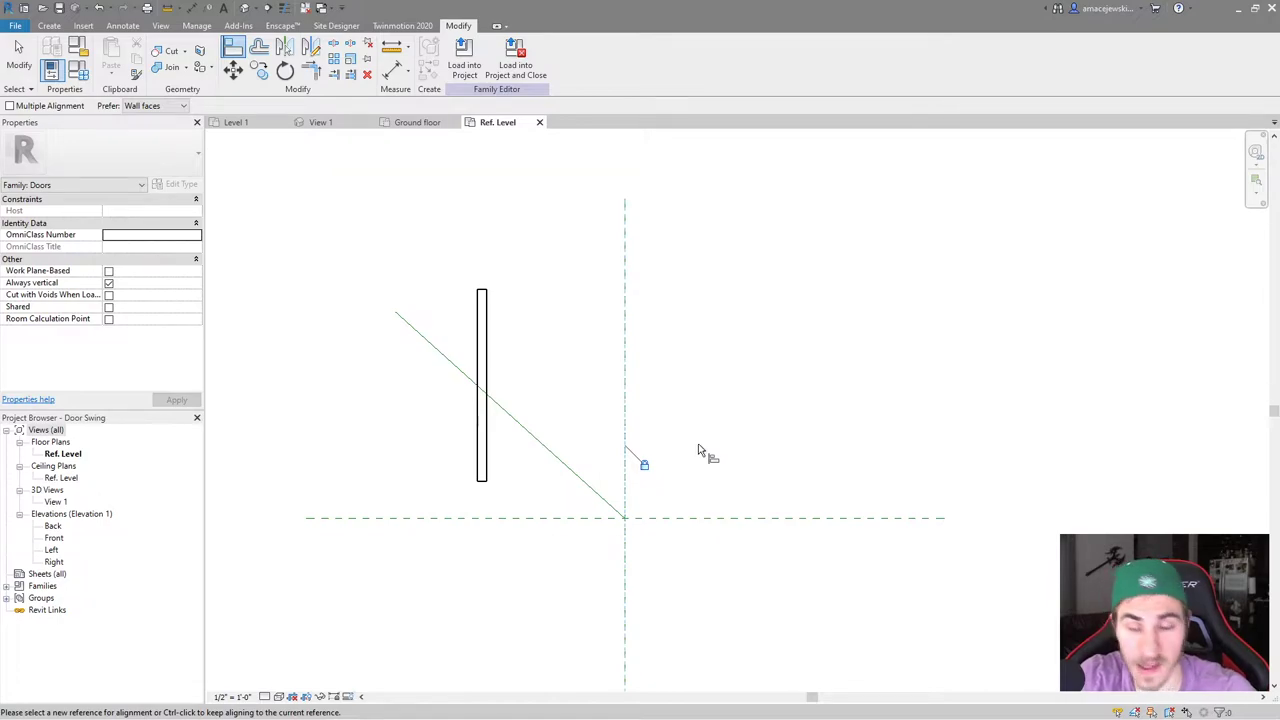
key(Escape)
key(Escape)
drag(576, 564, 698, 460)
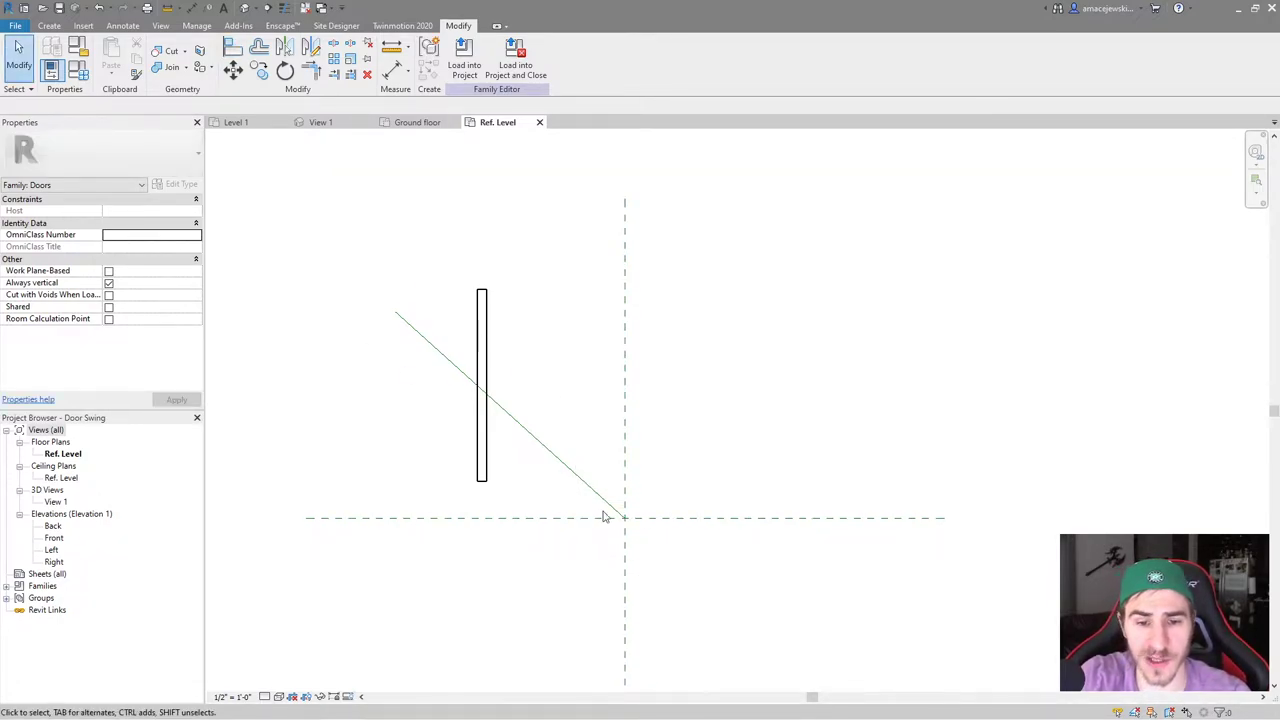
click(600, 494)
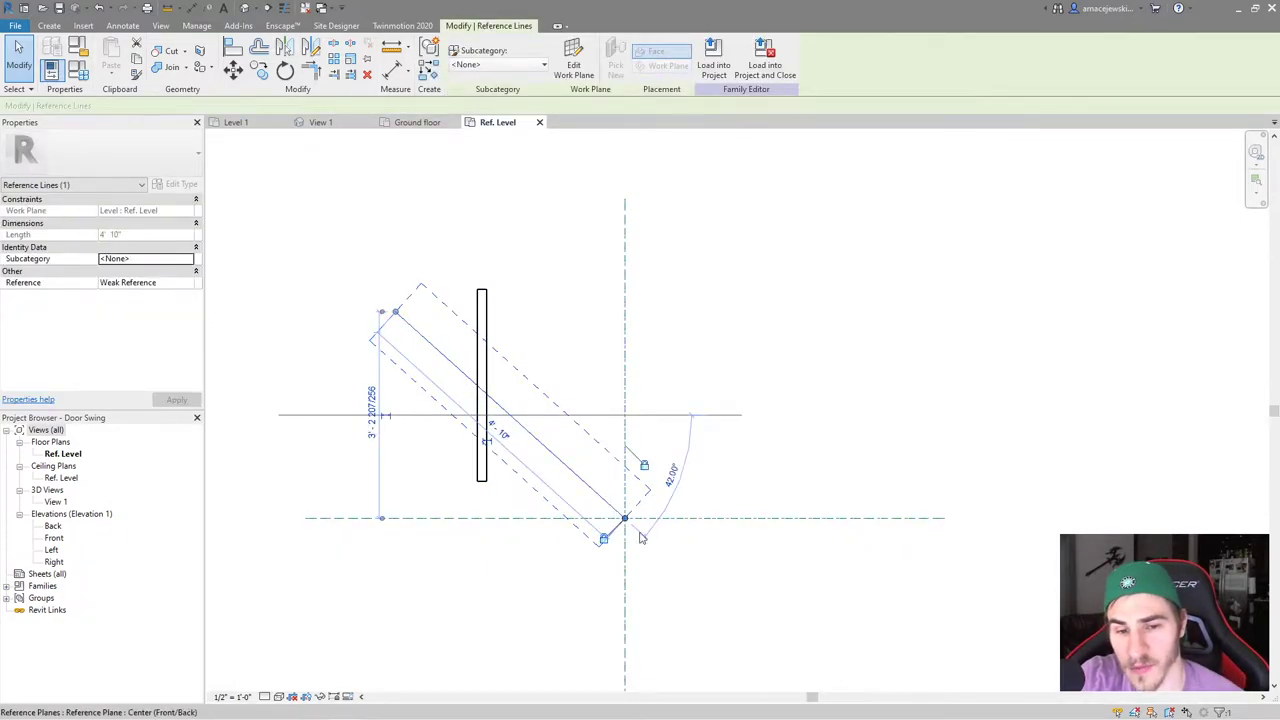
click(720, 410)
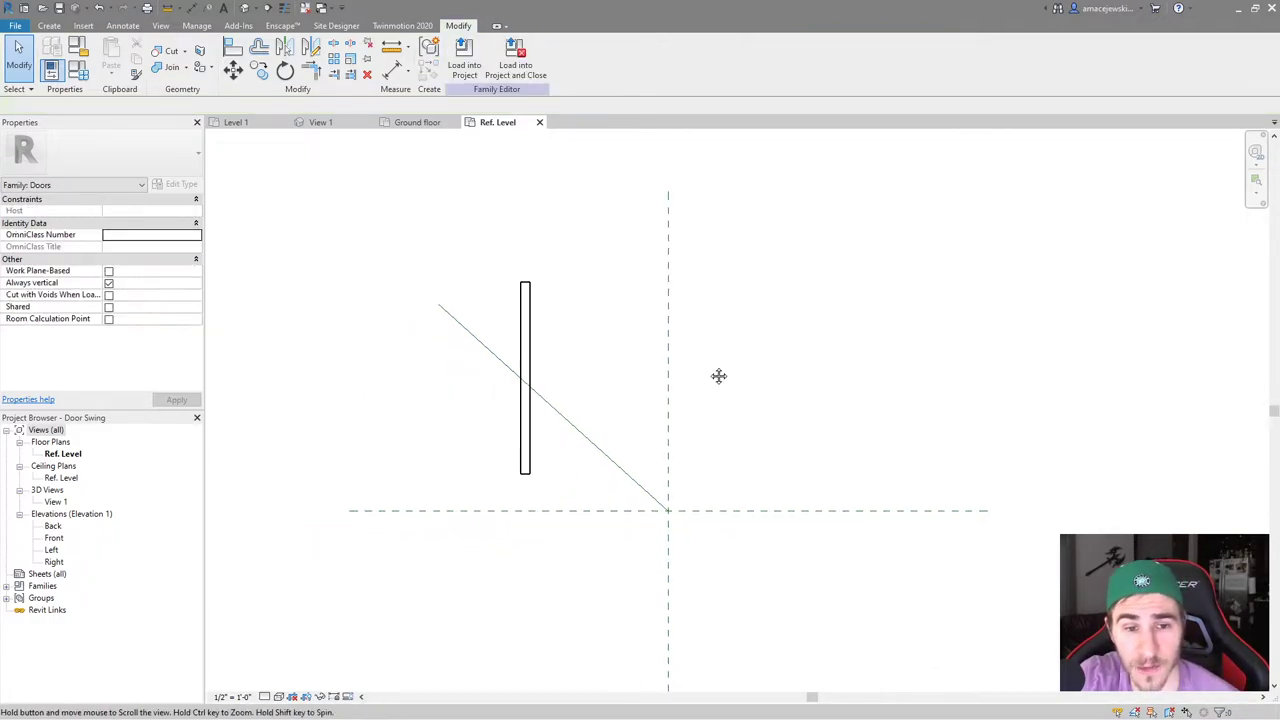
Add an angular dimension between the horizontal reference plane and the diagonal reference line
scroll(649, 385, up, 1)
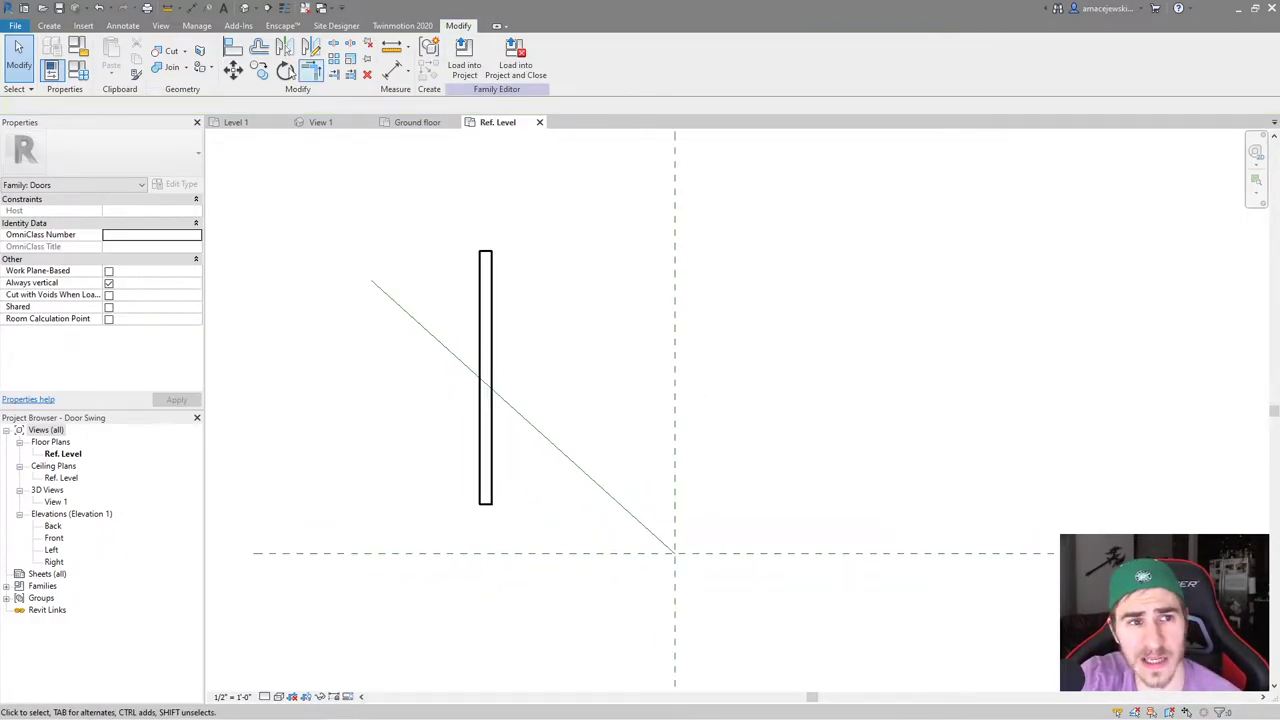
click(122, 25)
click(86, 55)
click(530, 540)
click(598, 447)
click(415, 390)
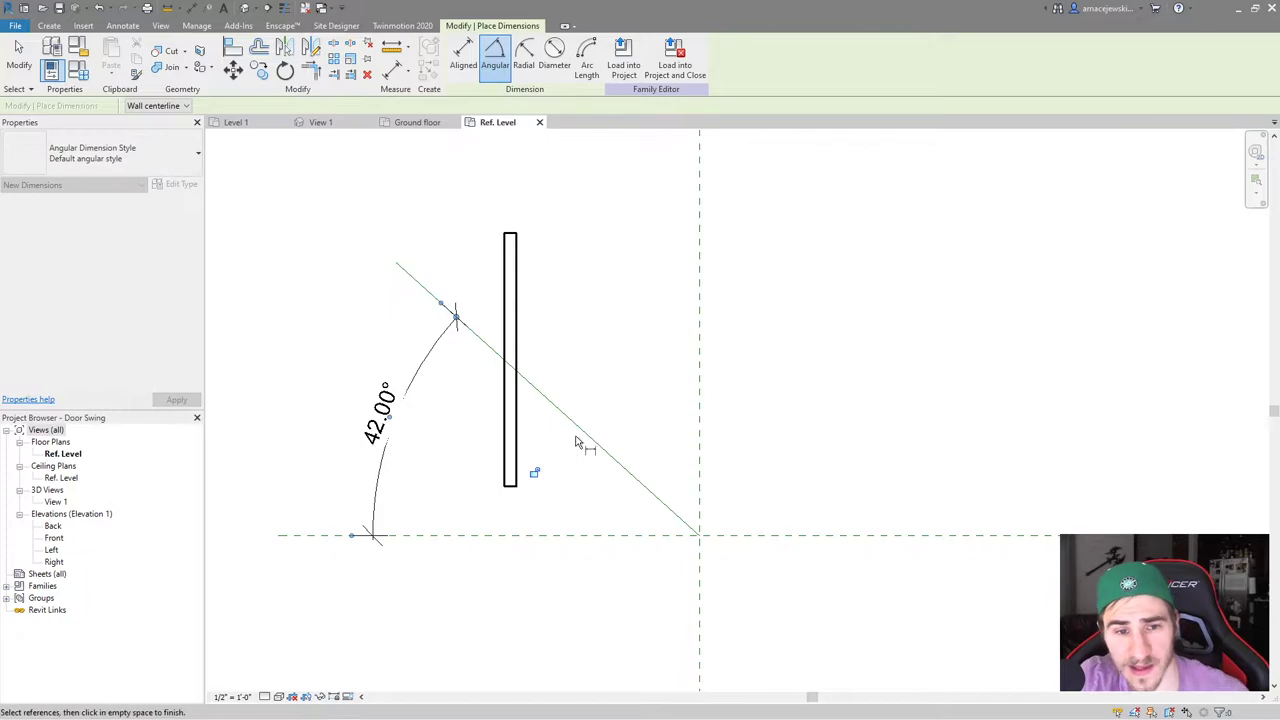
key(Escape)
key(Escape)
Set the angle between the reference line and the horizontal reference plane to 60°
click(378, 410)
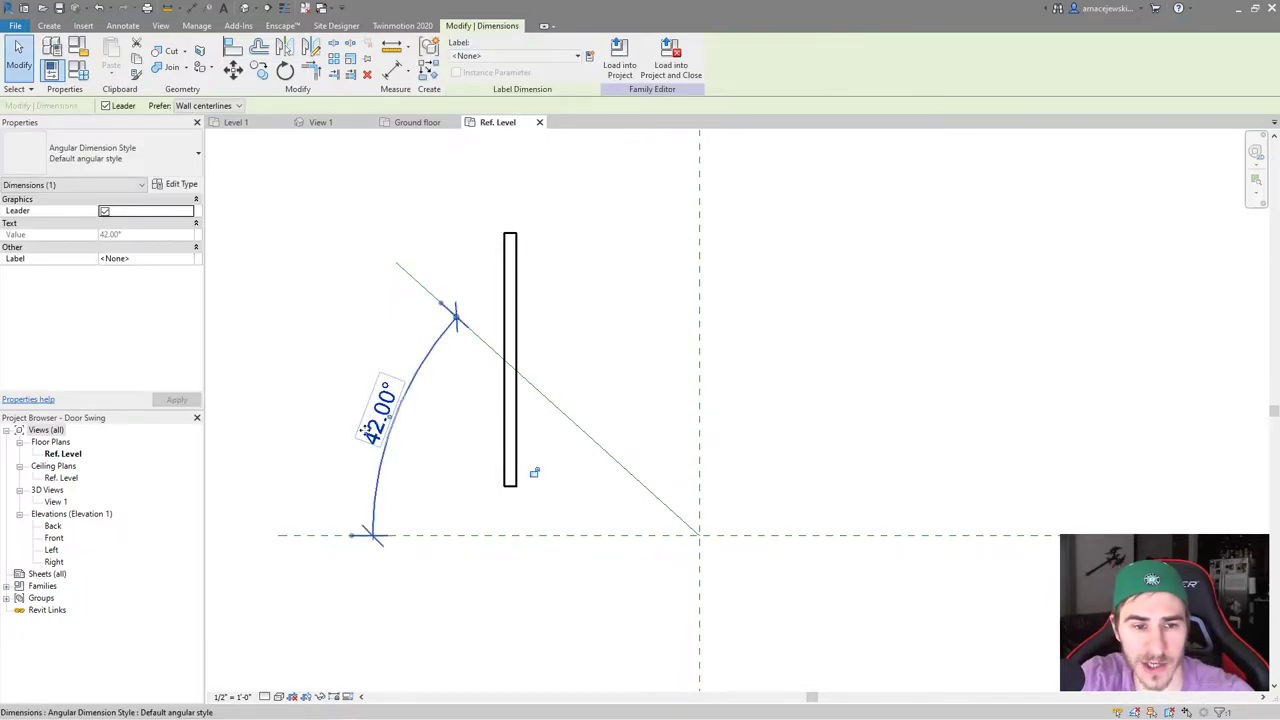
click(534, 471)
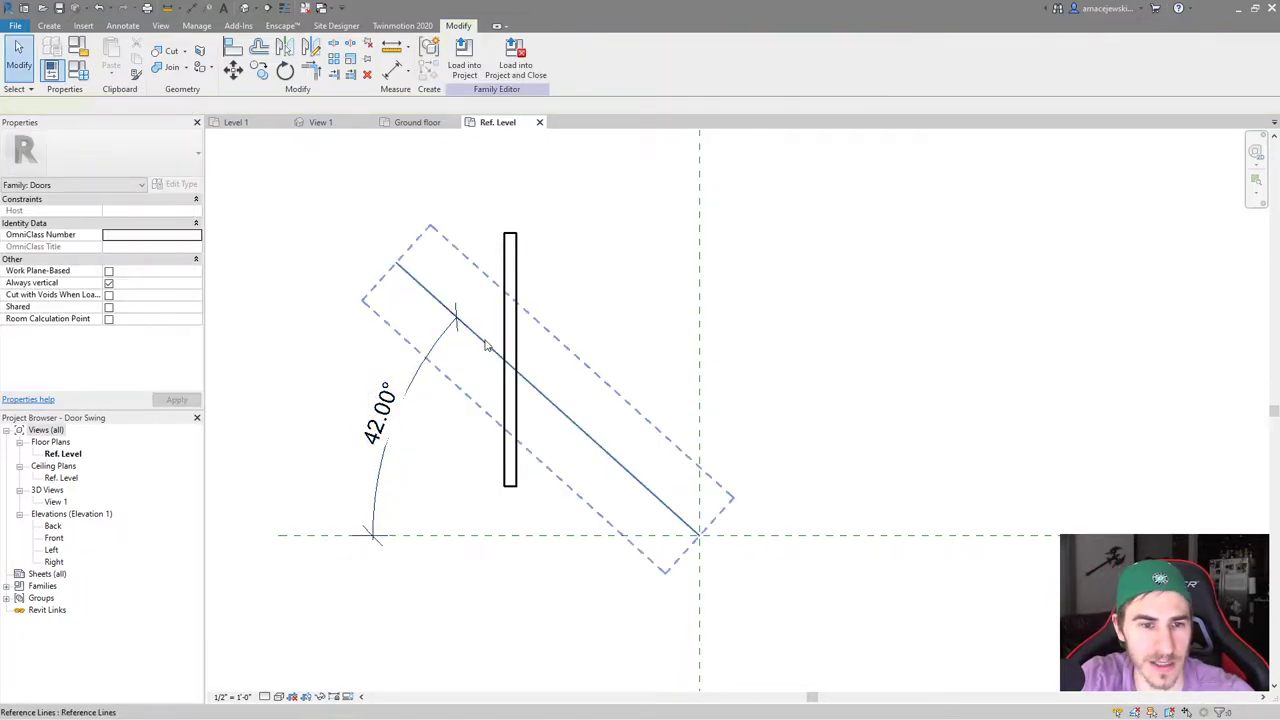
click(488, 344)
click(390, 420)
text(60)
key(Return)
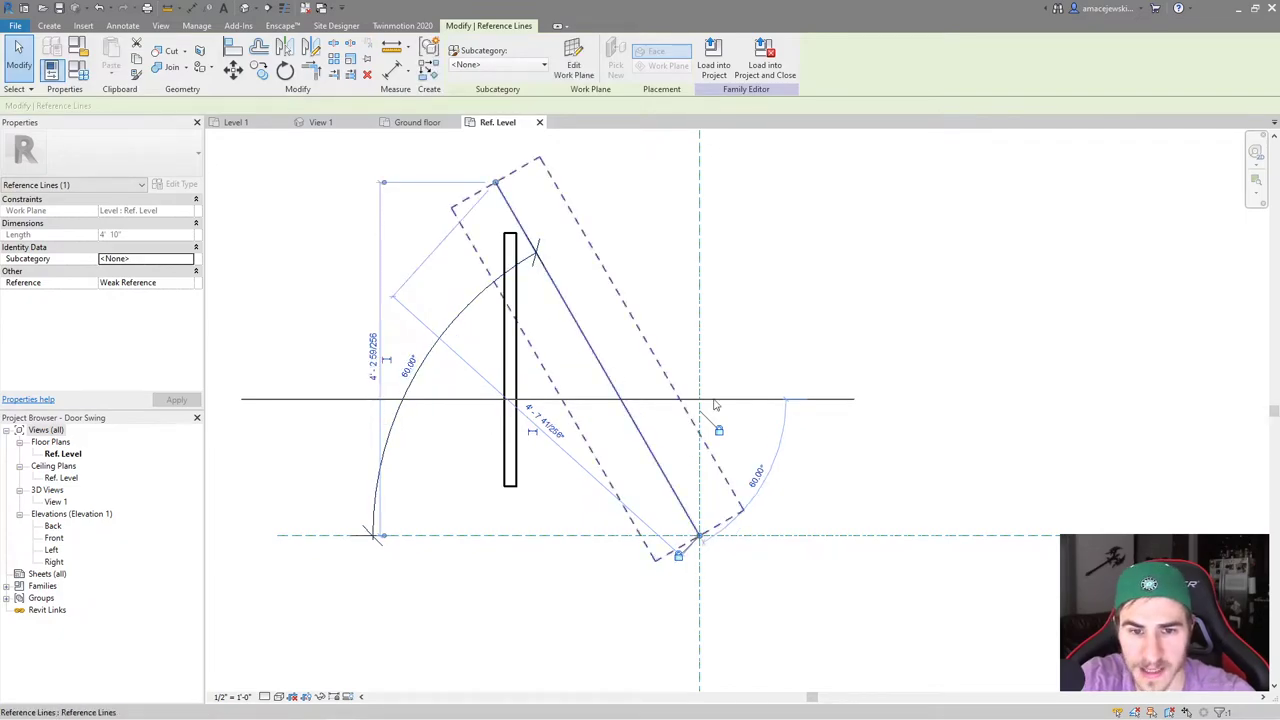
click(943, 366)
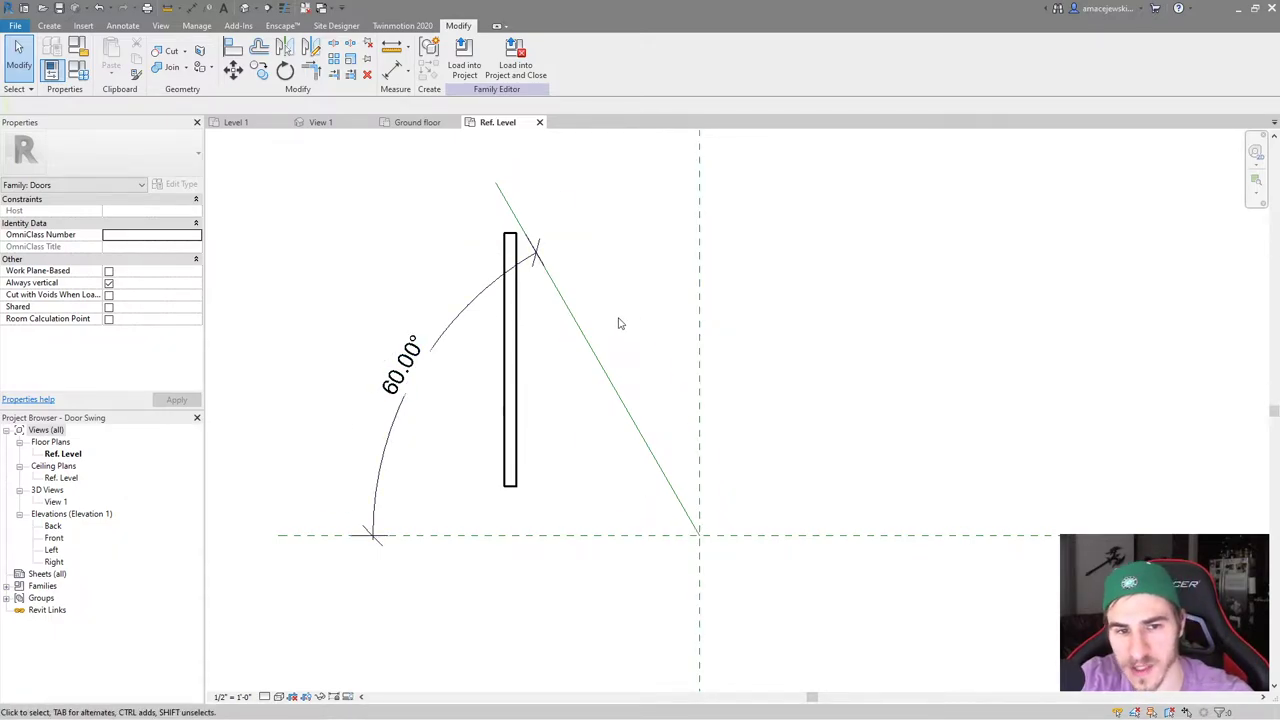
Label the angular dimension with a new instance family parameter named Door Swing
click(447, 338)
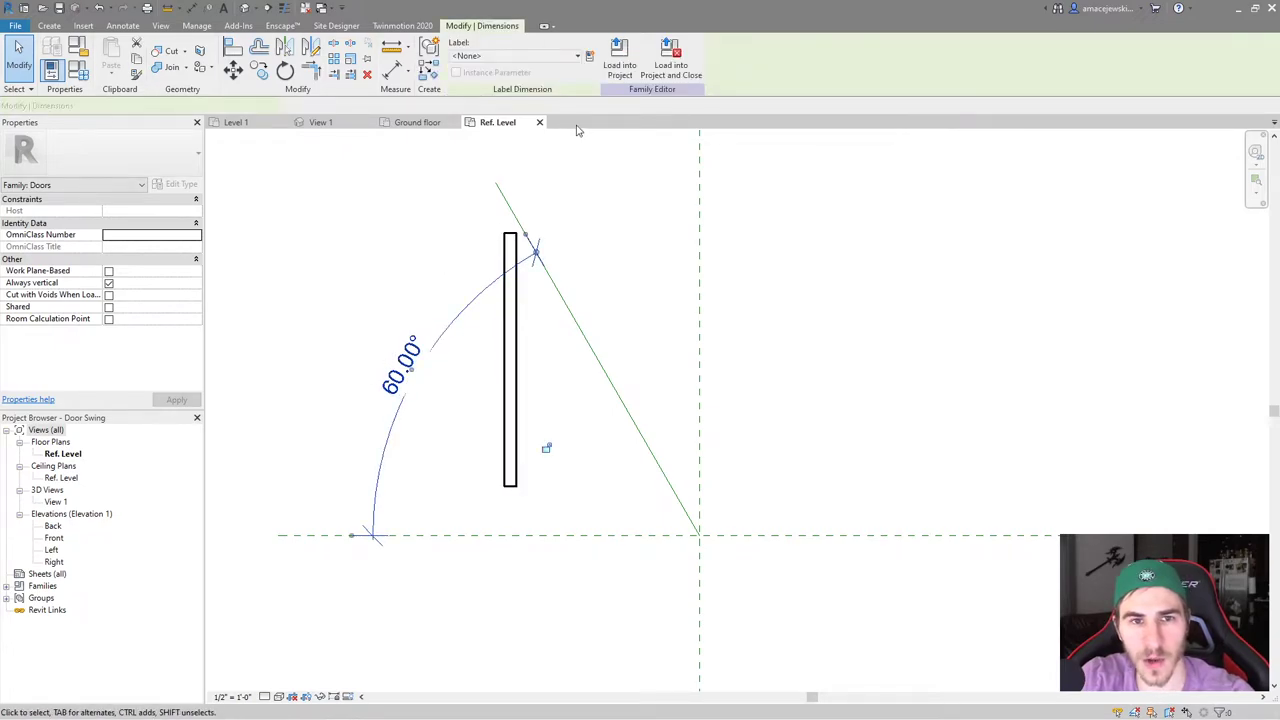
click(591, 60)
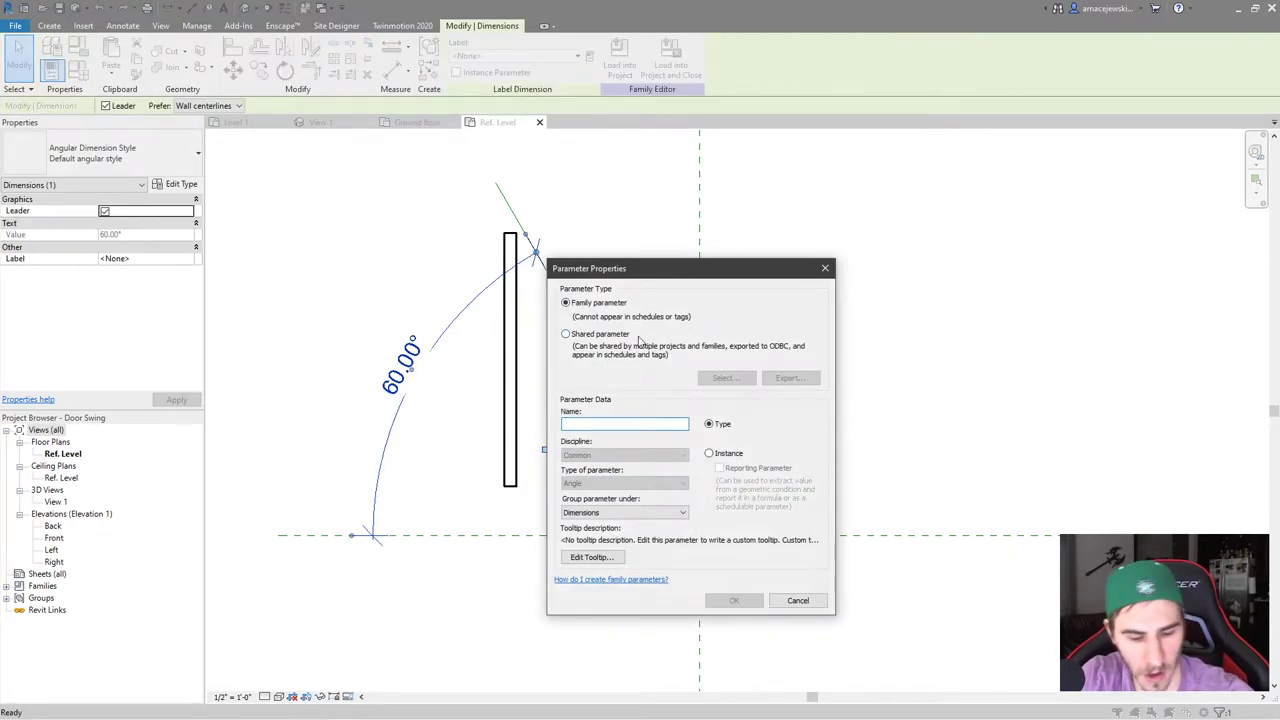
text(Door Swing)
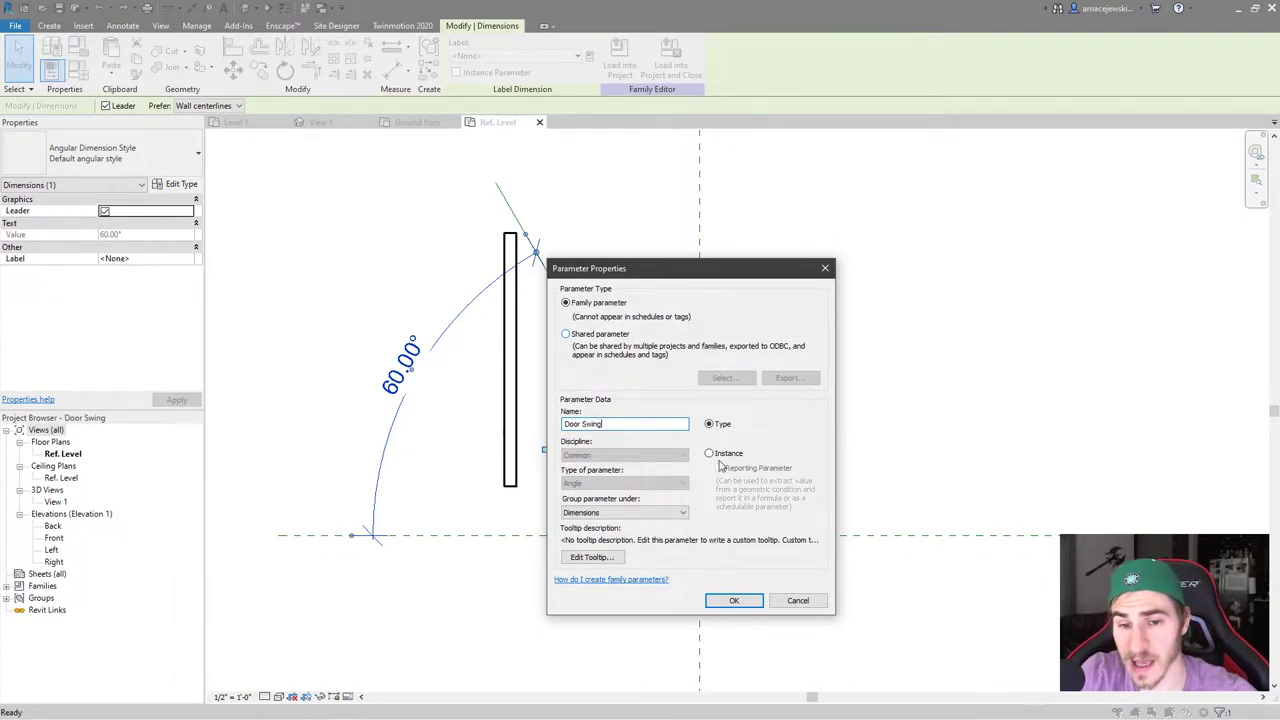
click(712, 454)
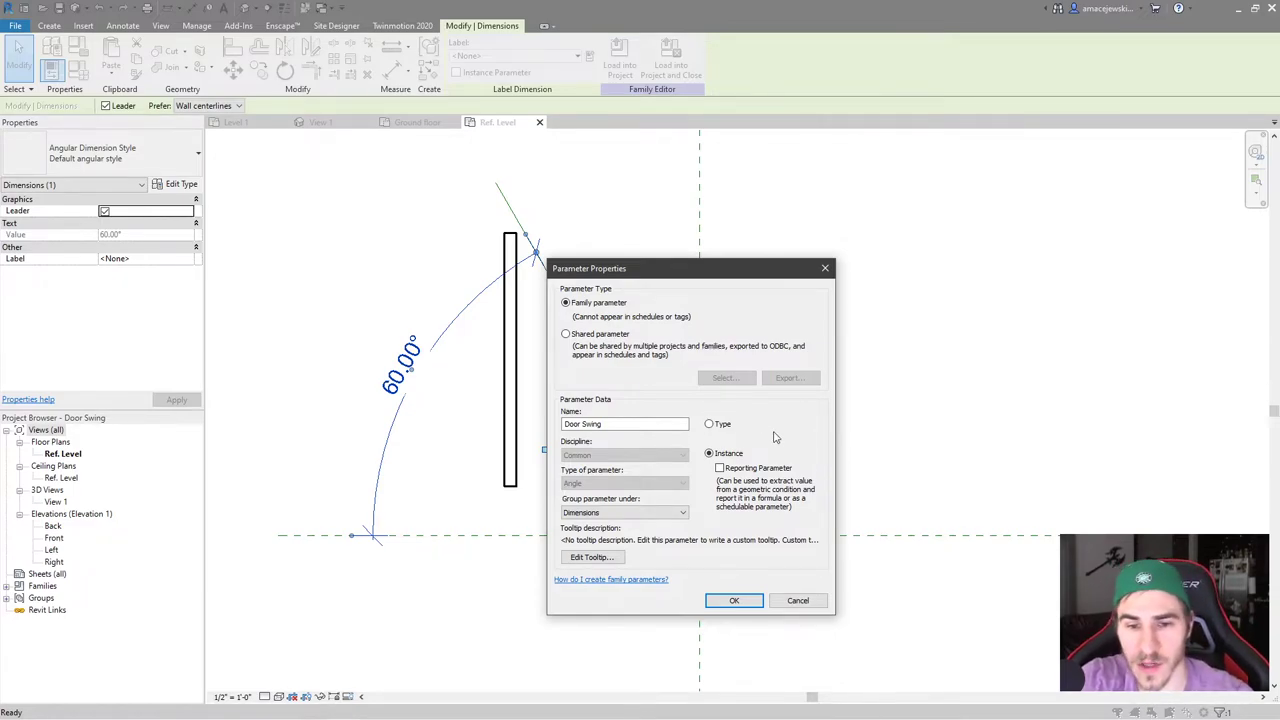
click(733, 600)
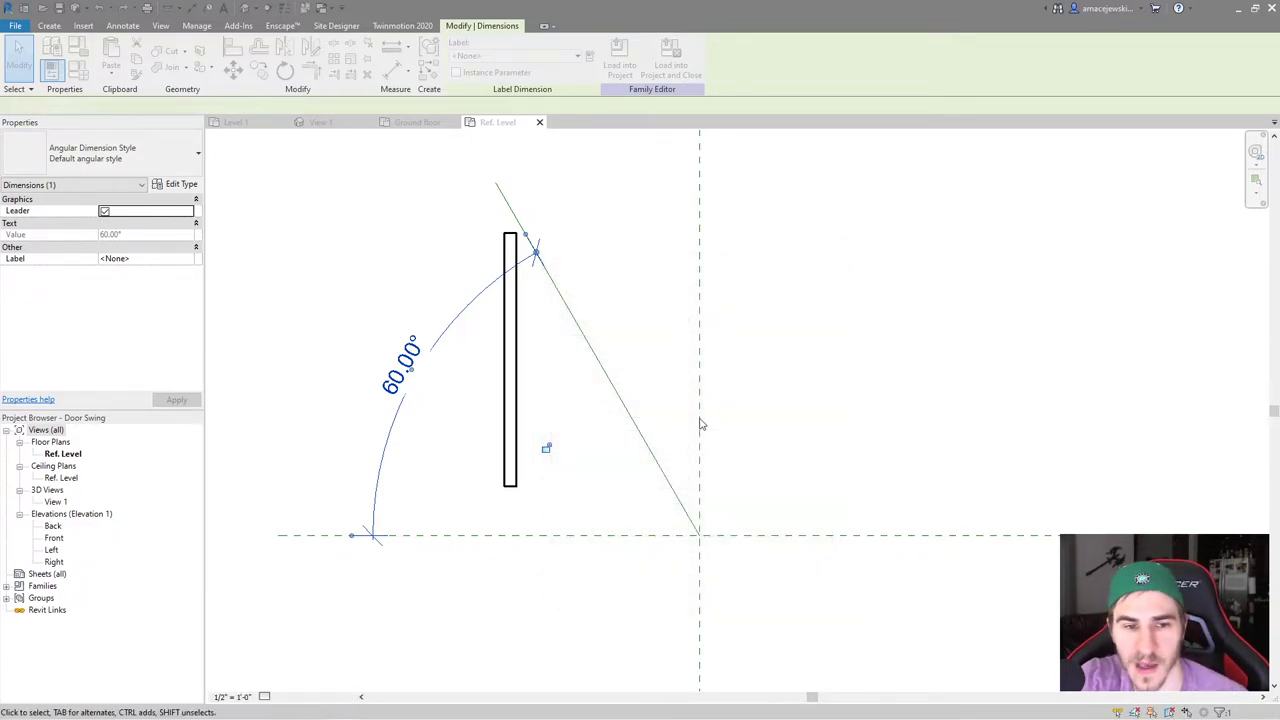
Flex the Door Swing angle by setting it to 45°, 120° and 178° in turn
click(400, 372)
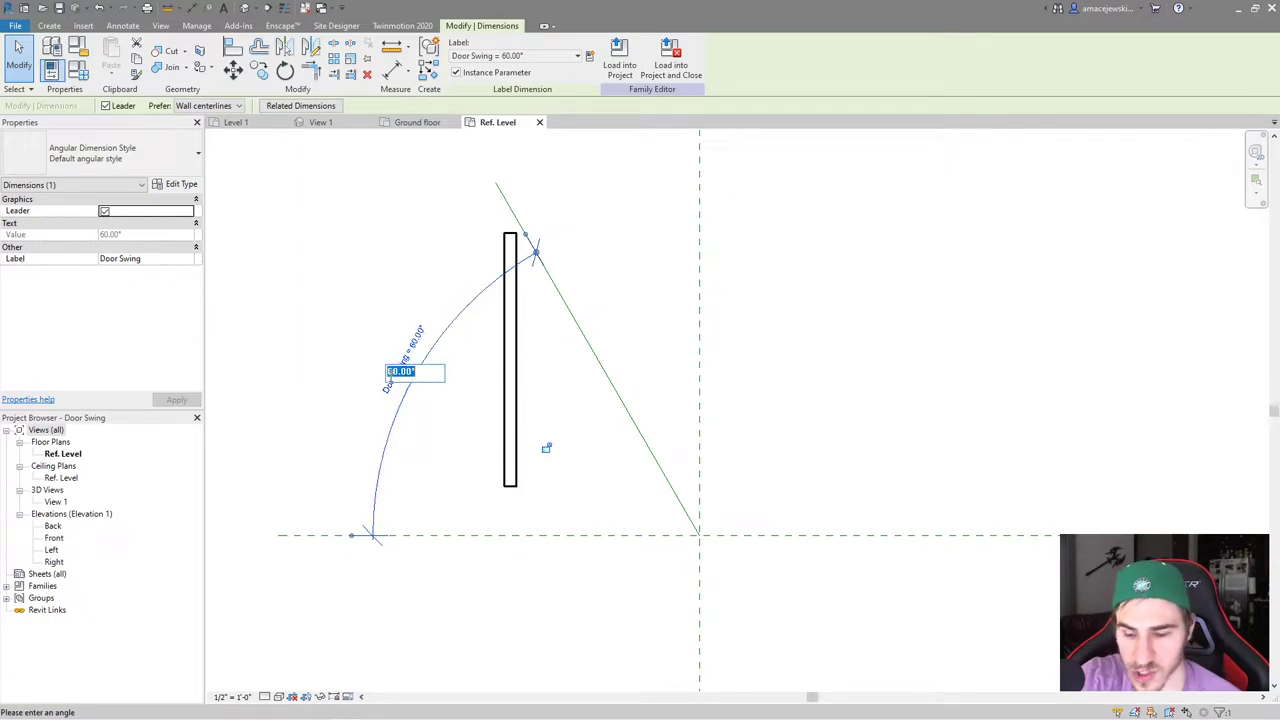
text(45)
key(Return)
click(372, 416)
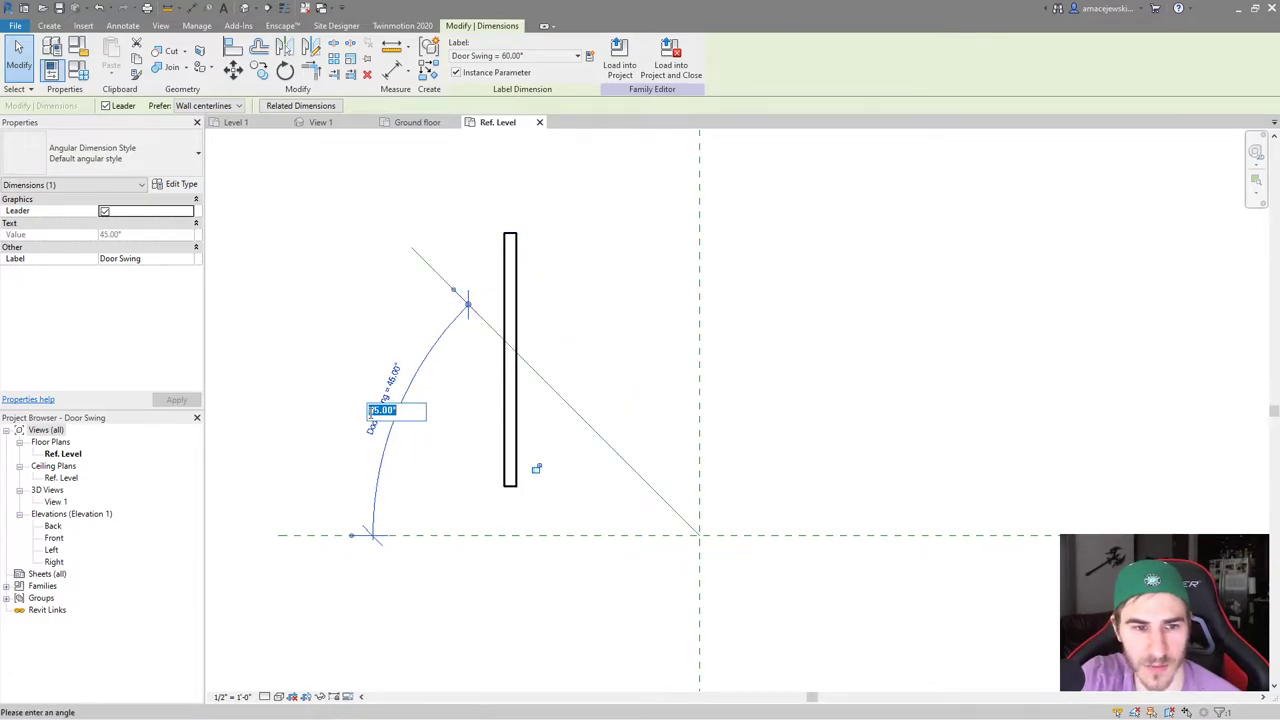
text(120)
key(Return)
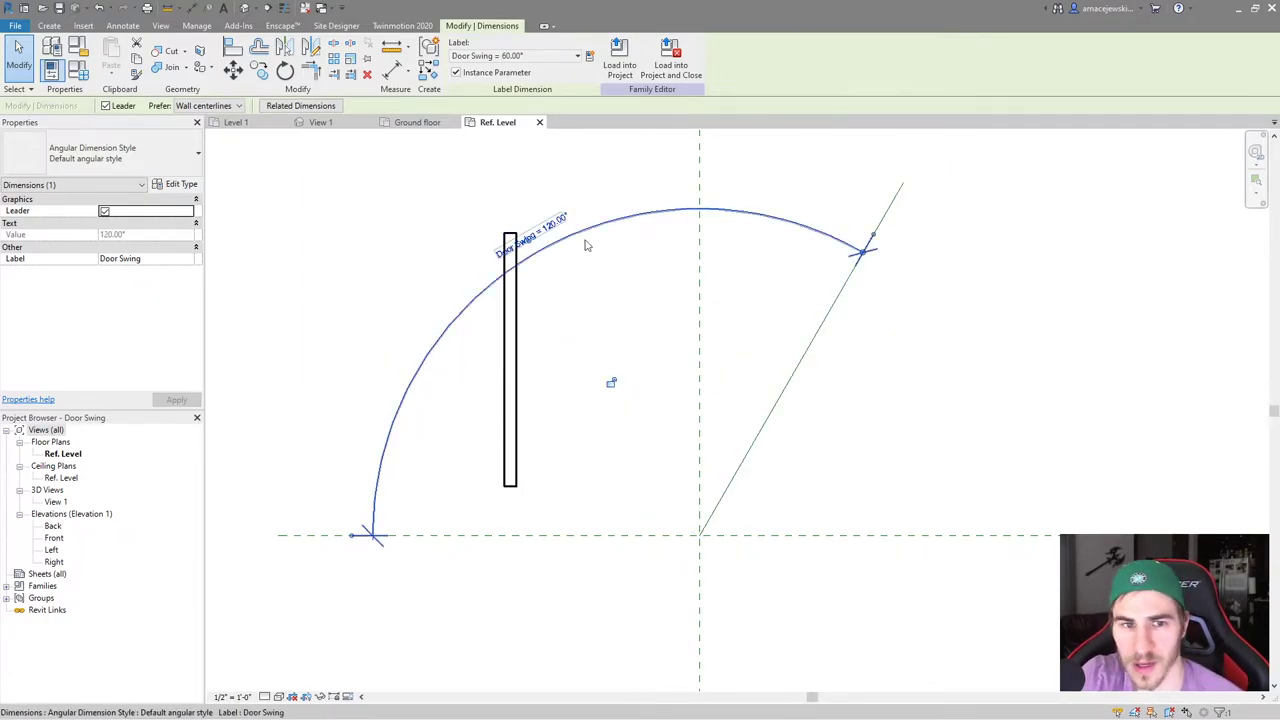
click(506, 252)
text(178)
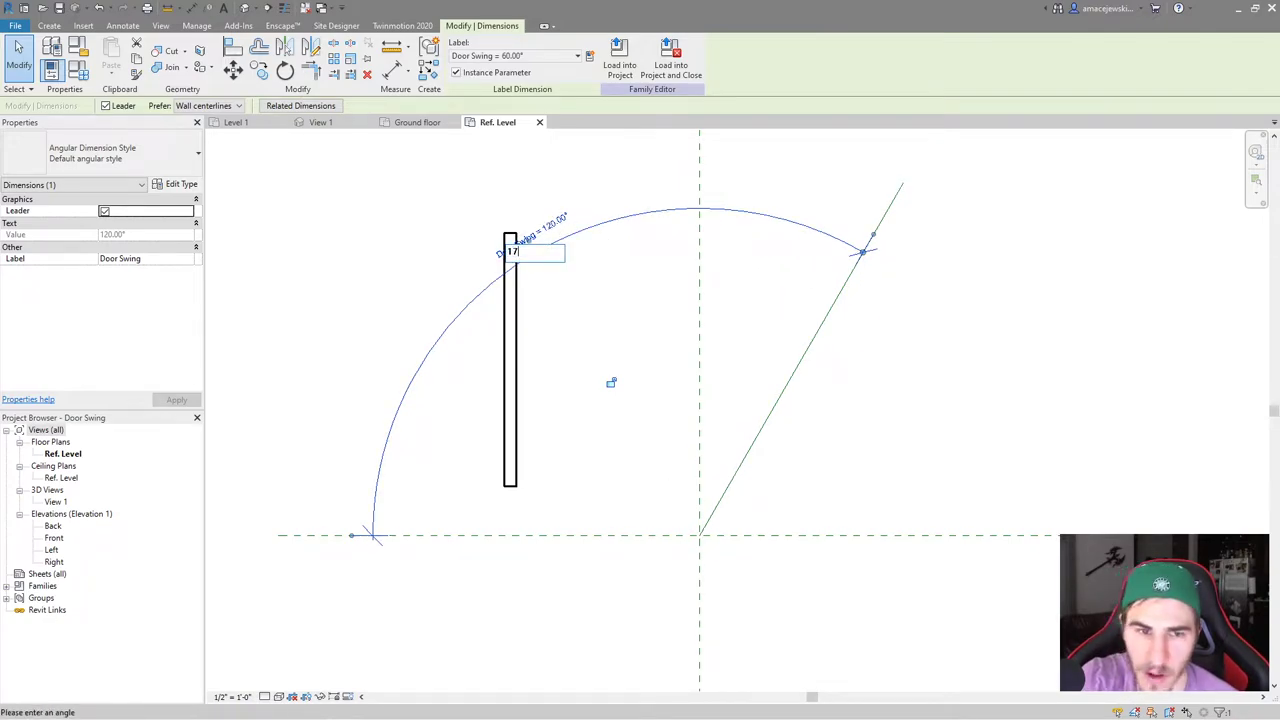
key(Return)
key(Escape)
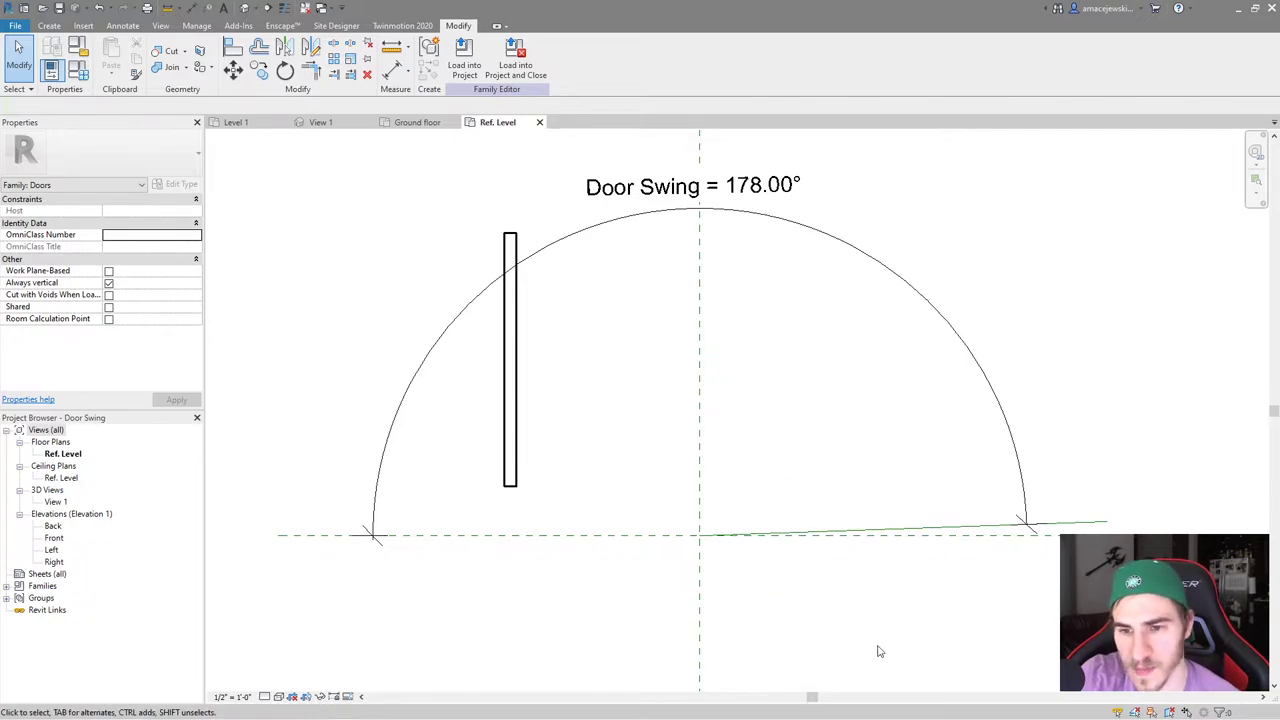
Set the Door Swing angle to 45°
double_click(730, 192)
text(45)
key(Return)
key(Escape)
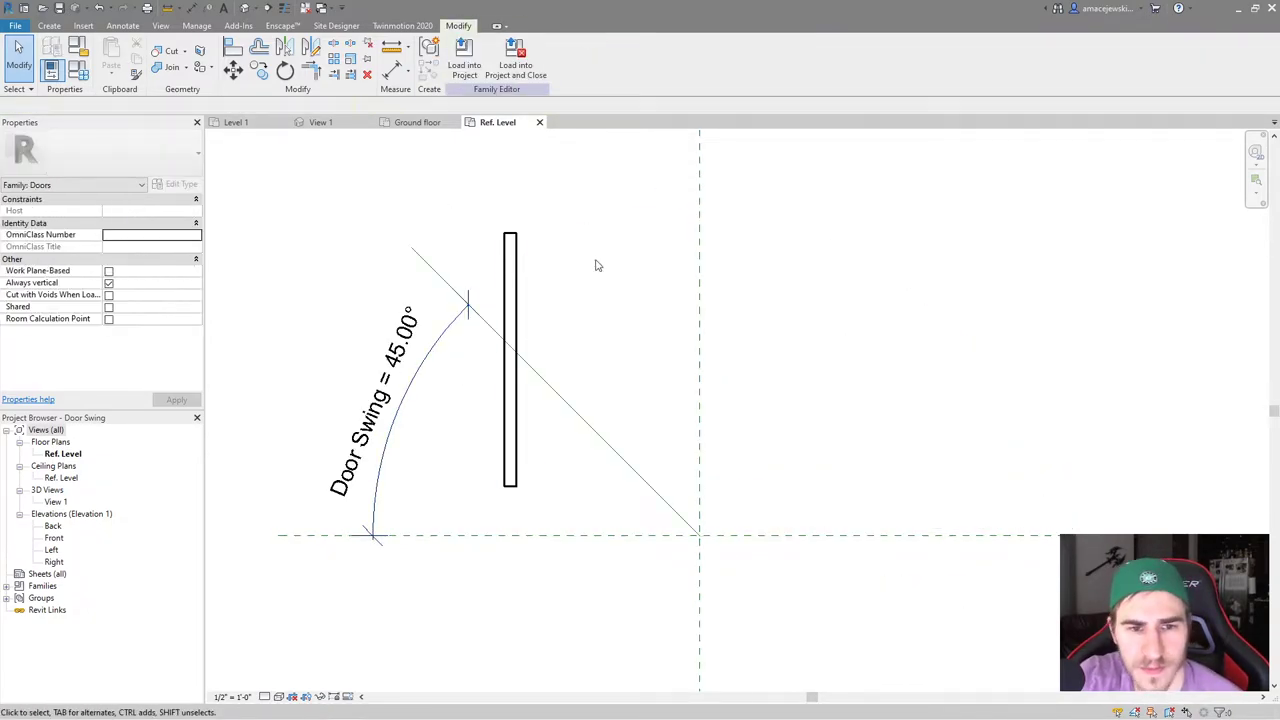
Move the Door detail item closer to the vertical reference plane and align its right edge to the angled reference line
click(515, 296)
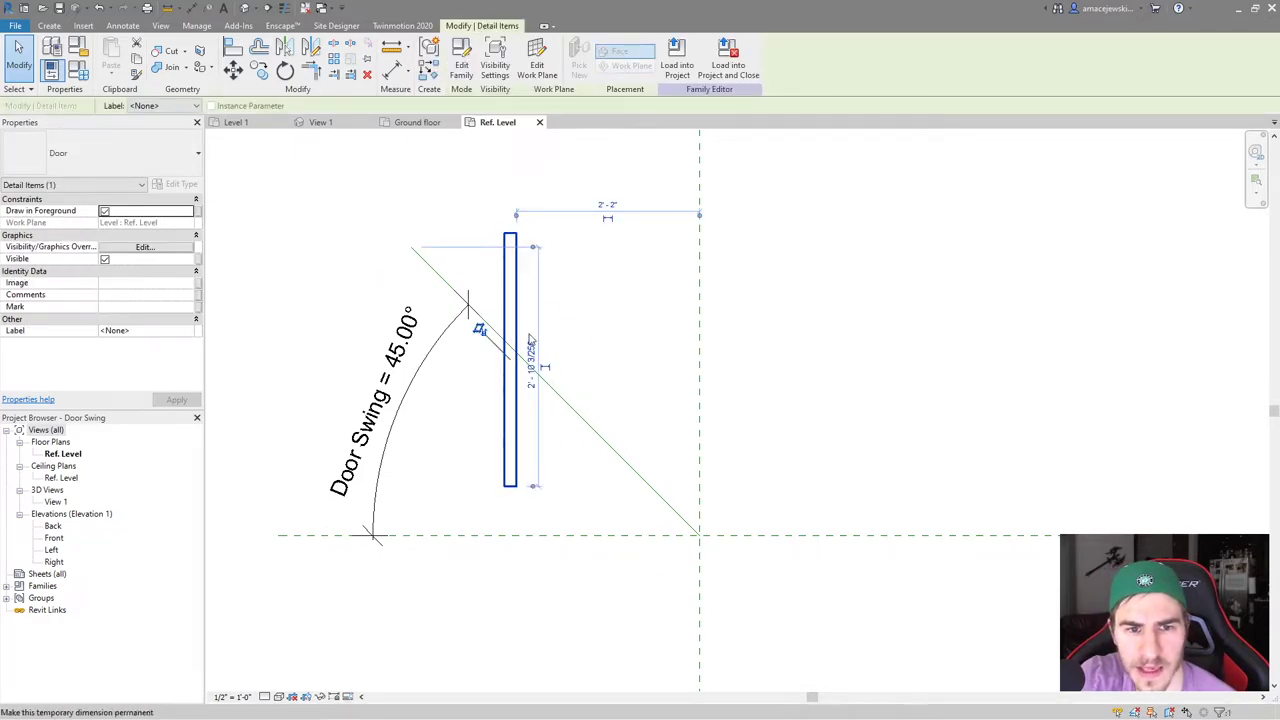
key(Escape)
drag(504, 282, 560, 293)
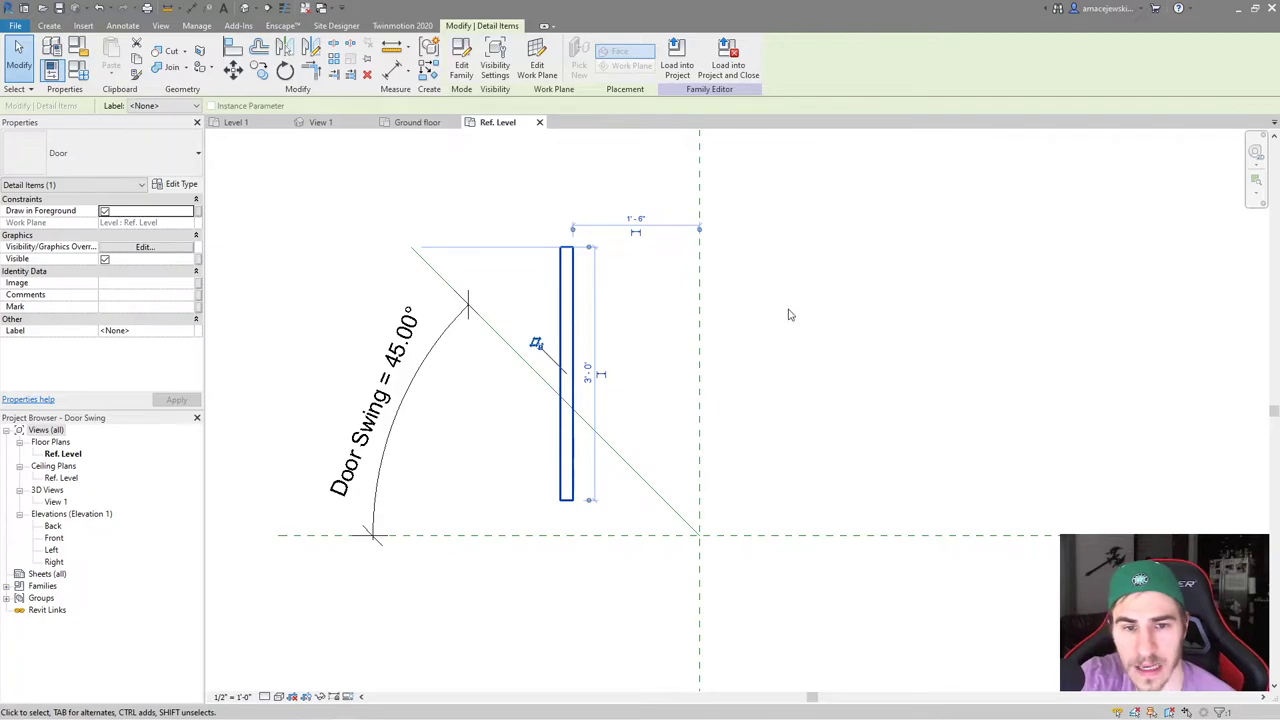
key(Escape)
key(a)
key(l)
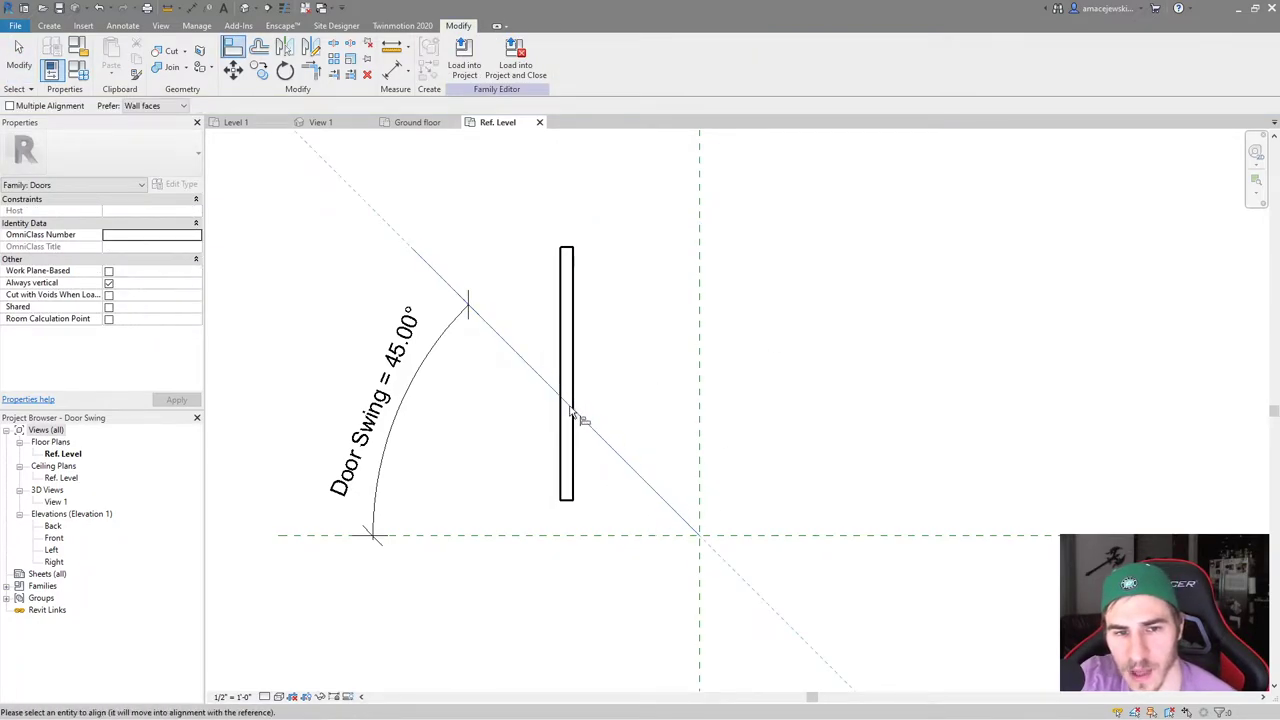
click(573, 316)
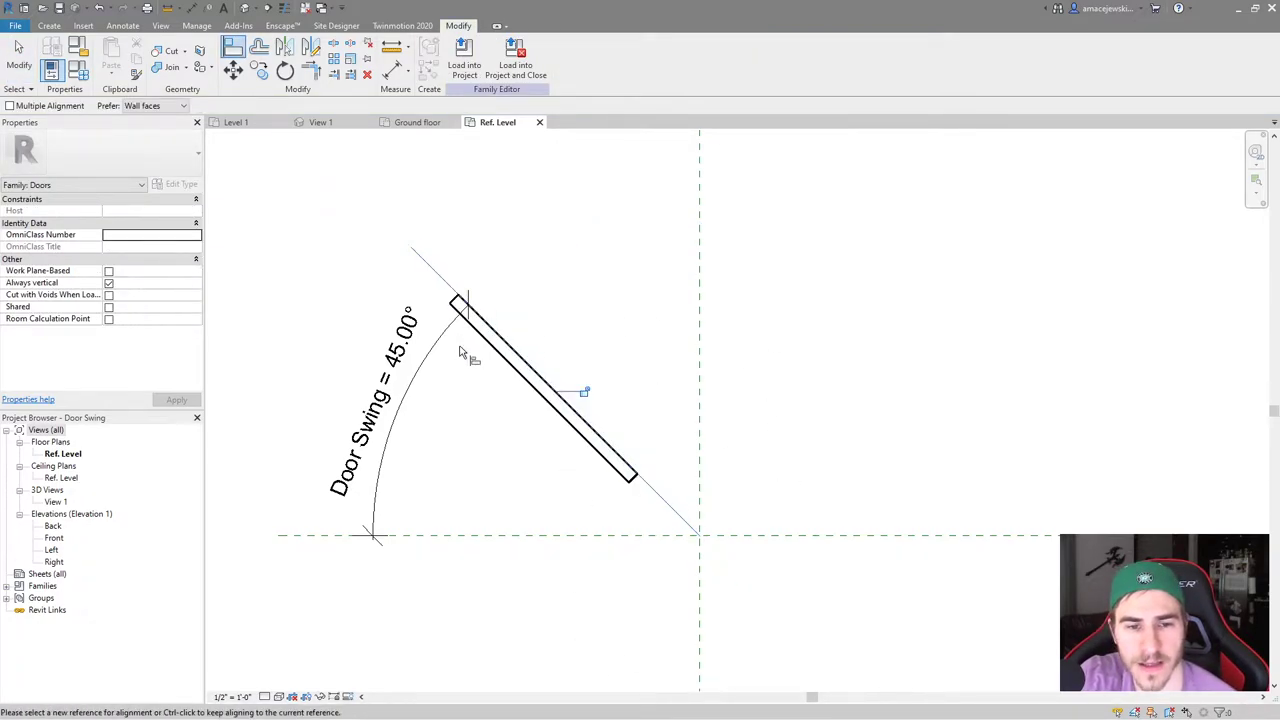
Lock the Door detail item's alignment to the angled reference line and try setting the Door Swing angle to 60°
click(584, 392)
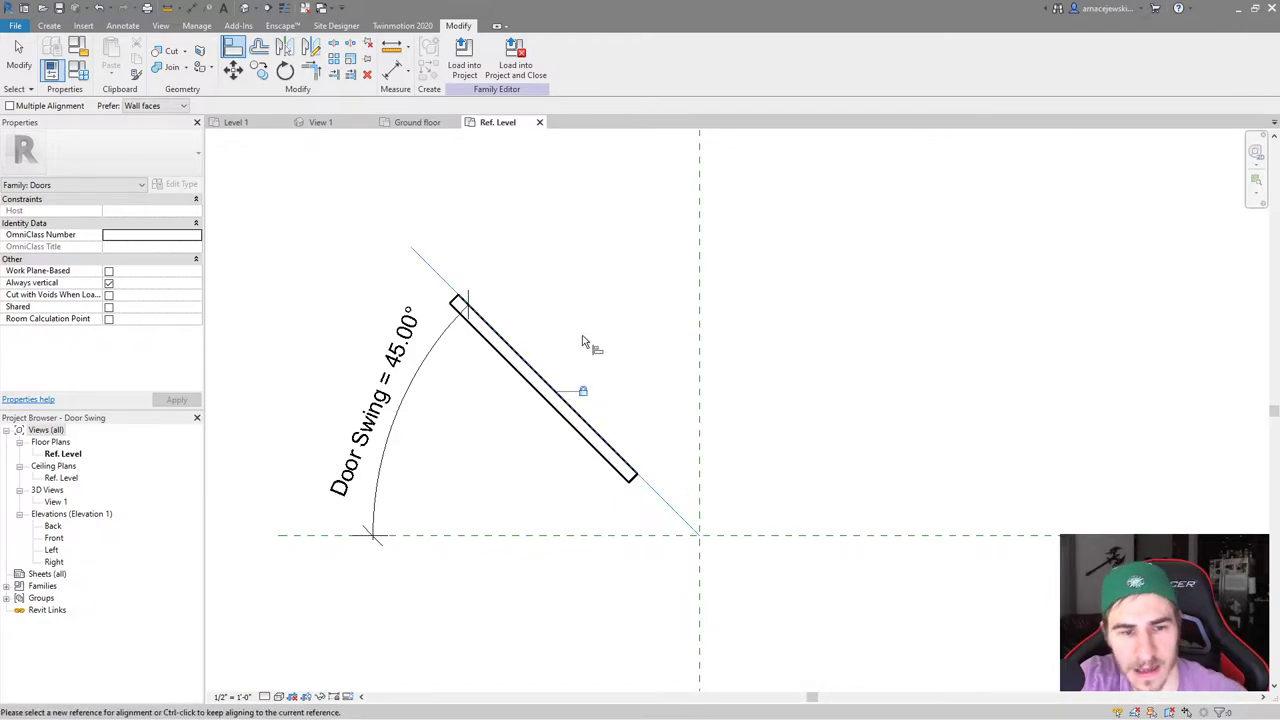
key(Escape)
click(373, 428)
text(60)
key(Return)
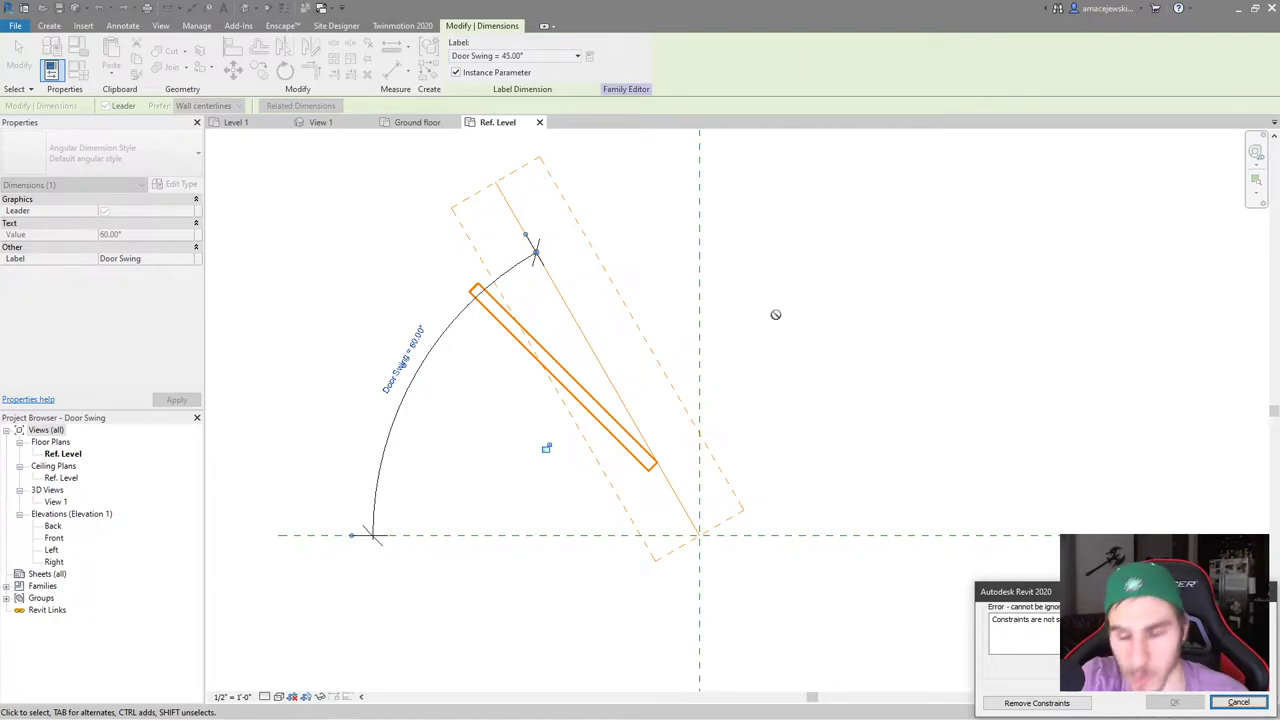
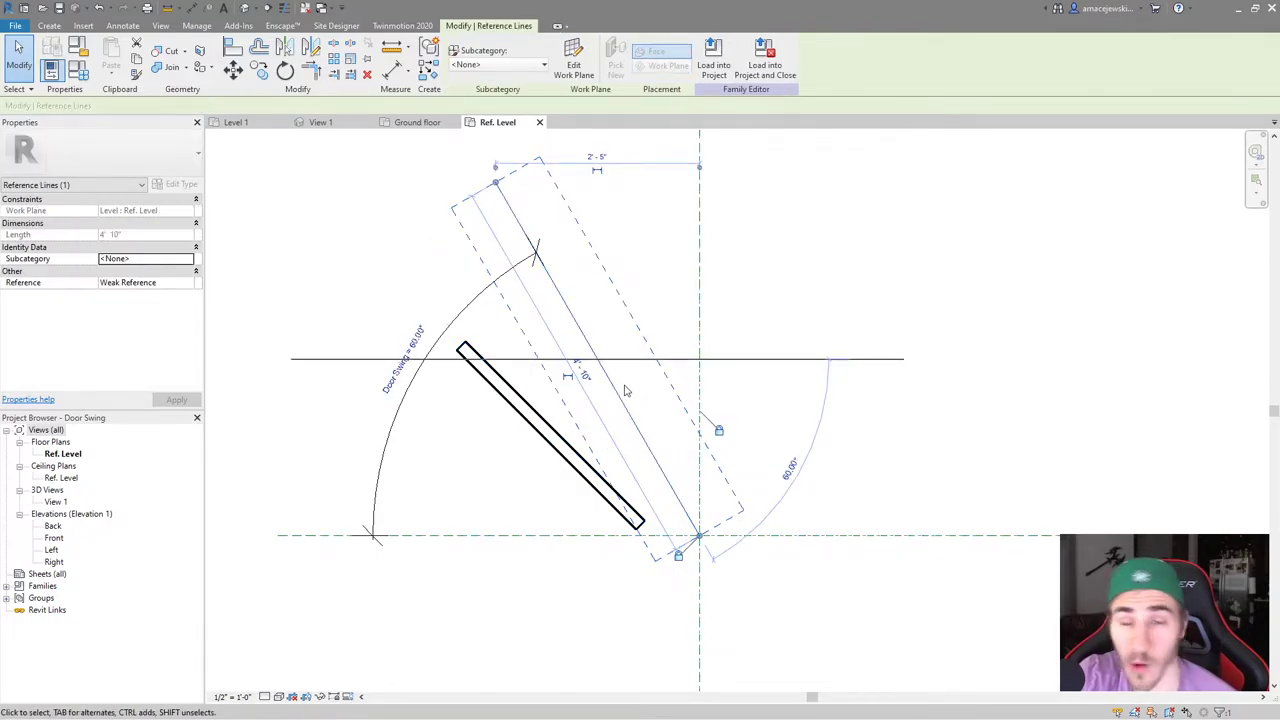
Examine the angled reference line's own work planes and compare them with the Door detail item's placement
click(648, 292)
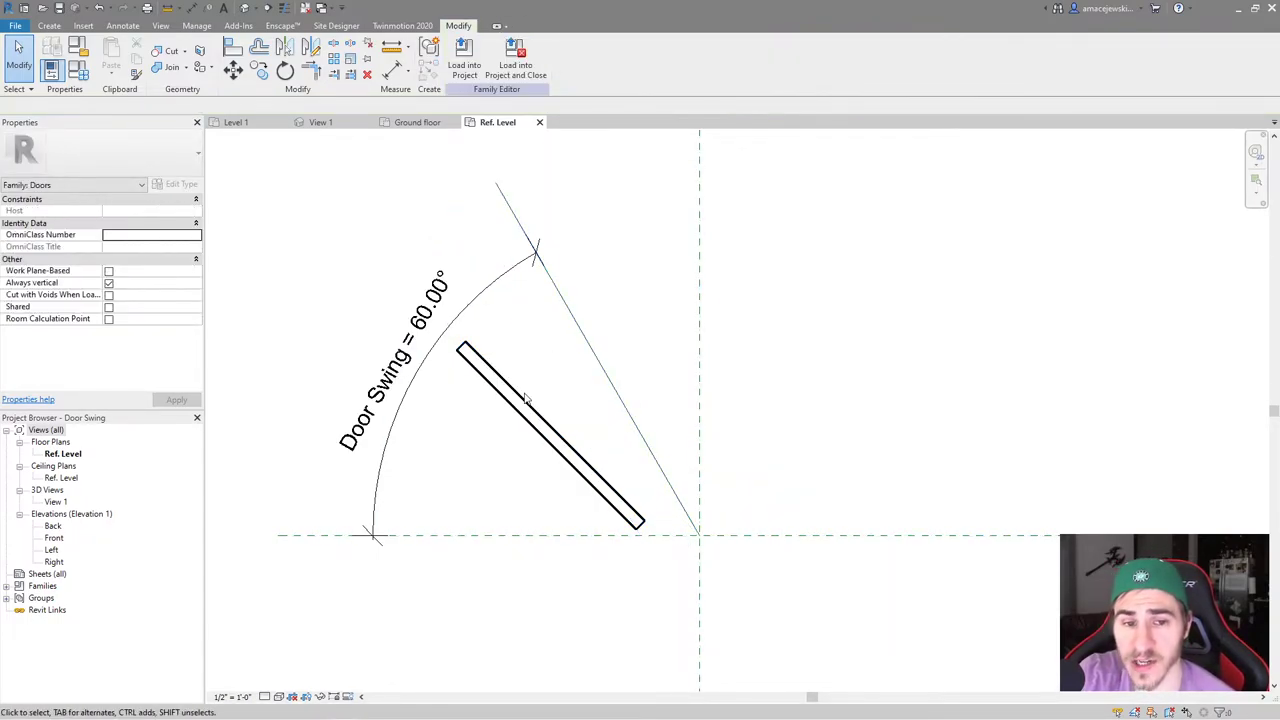
click(521, 400)
click(577, 478)
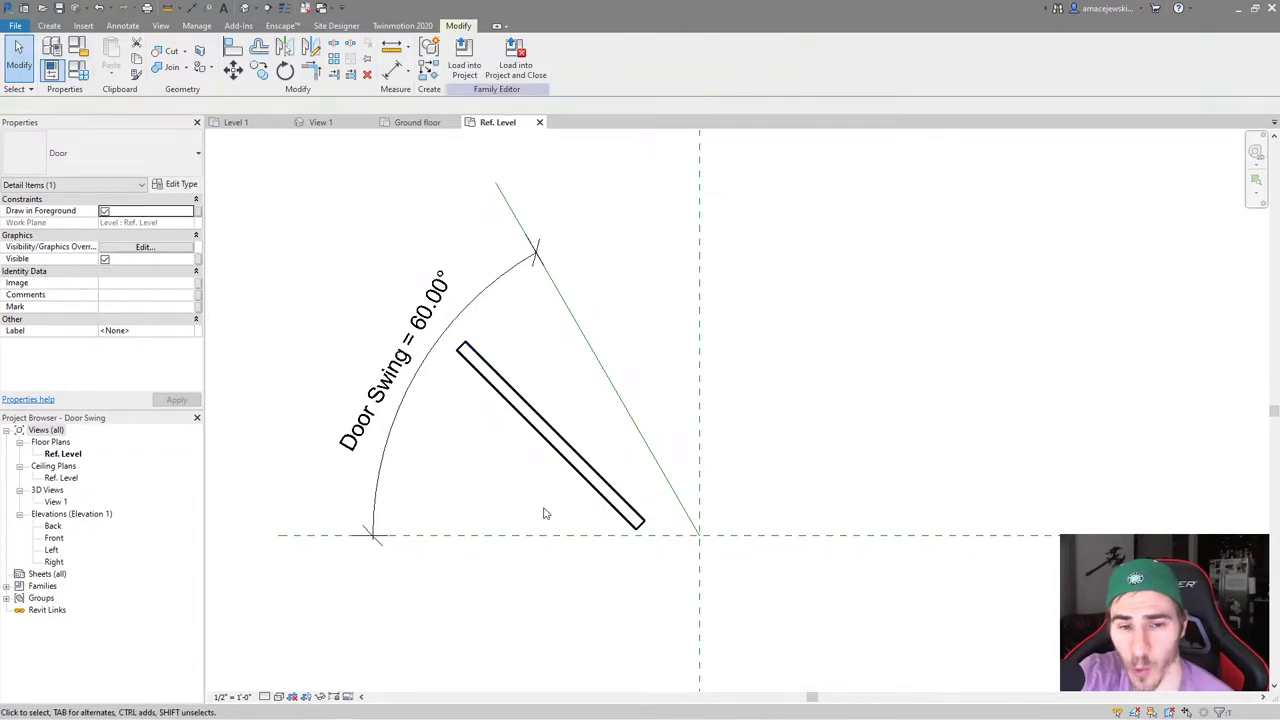
click(600, 372)
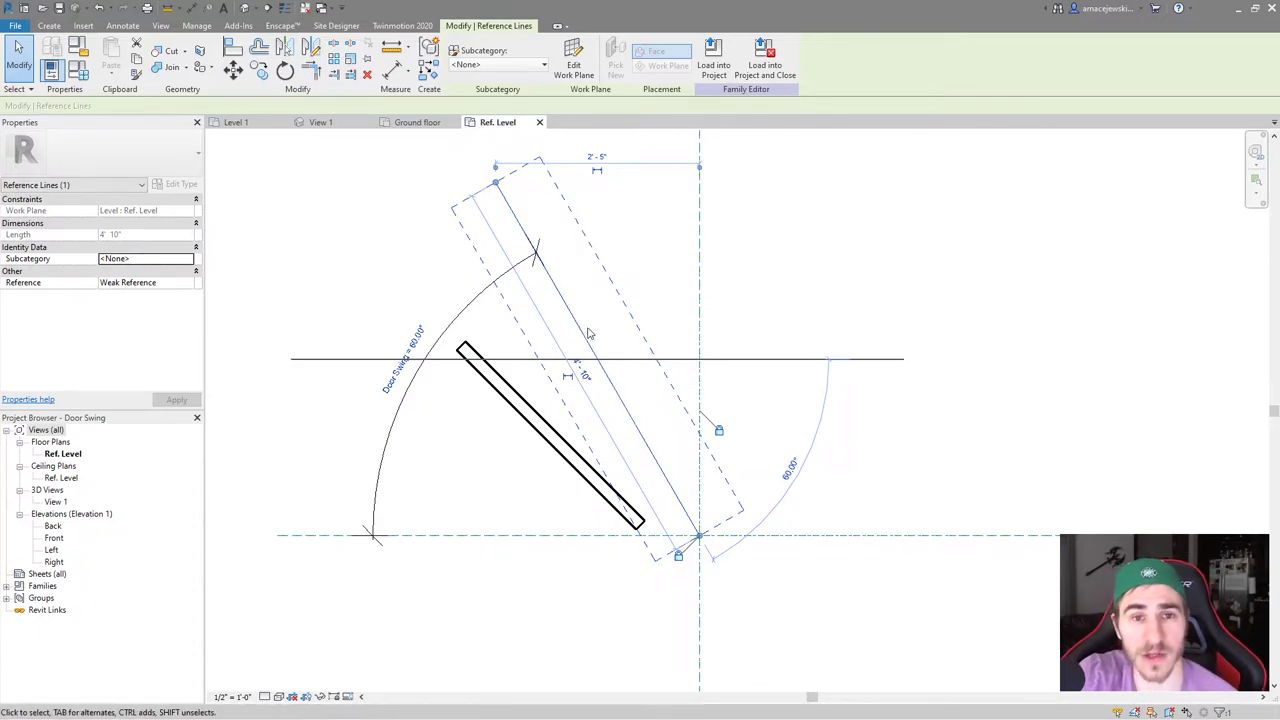
click(617, 343)
click(598, 371)
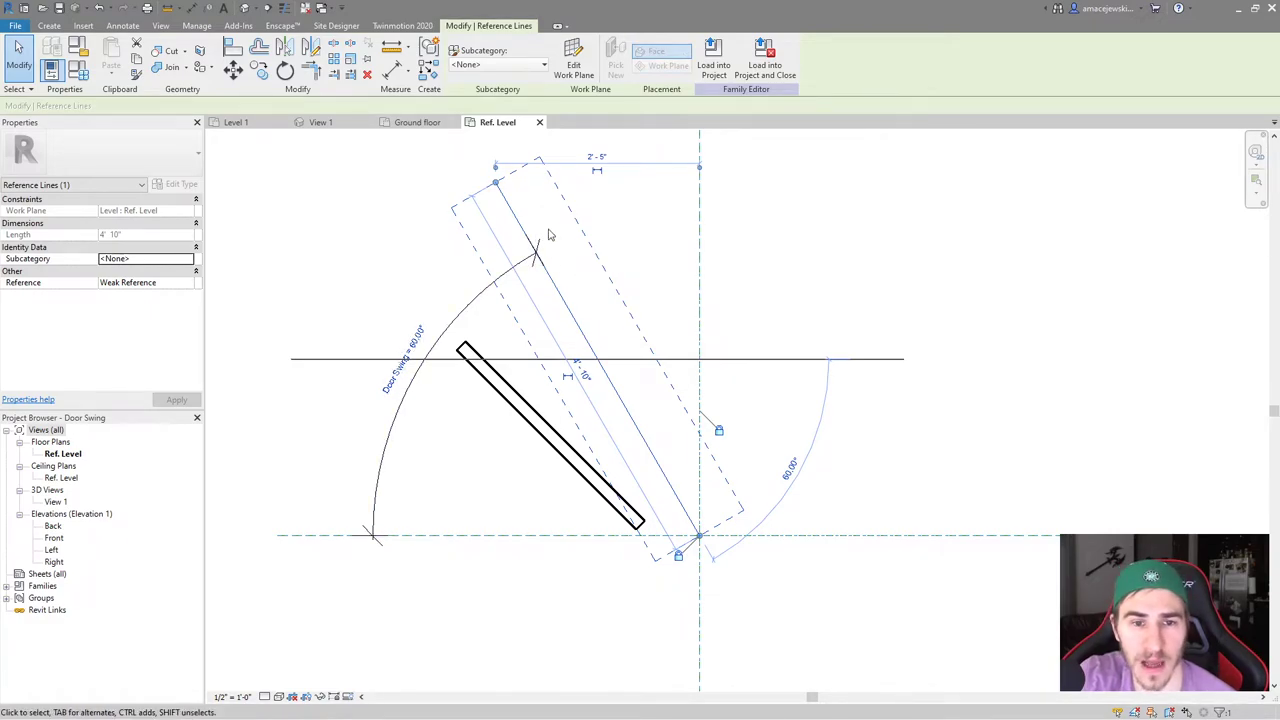
click(546, 446)
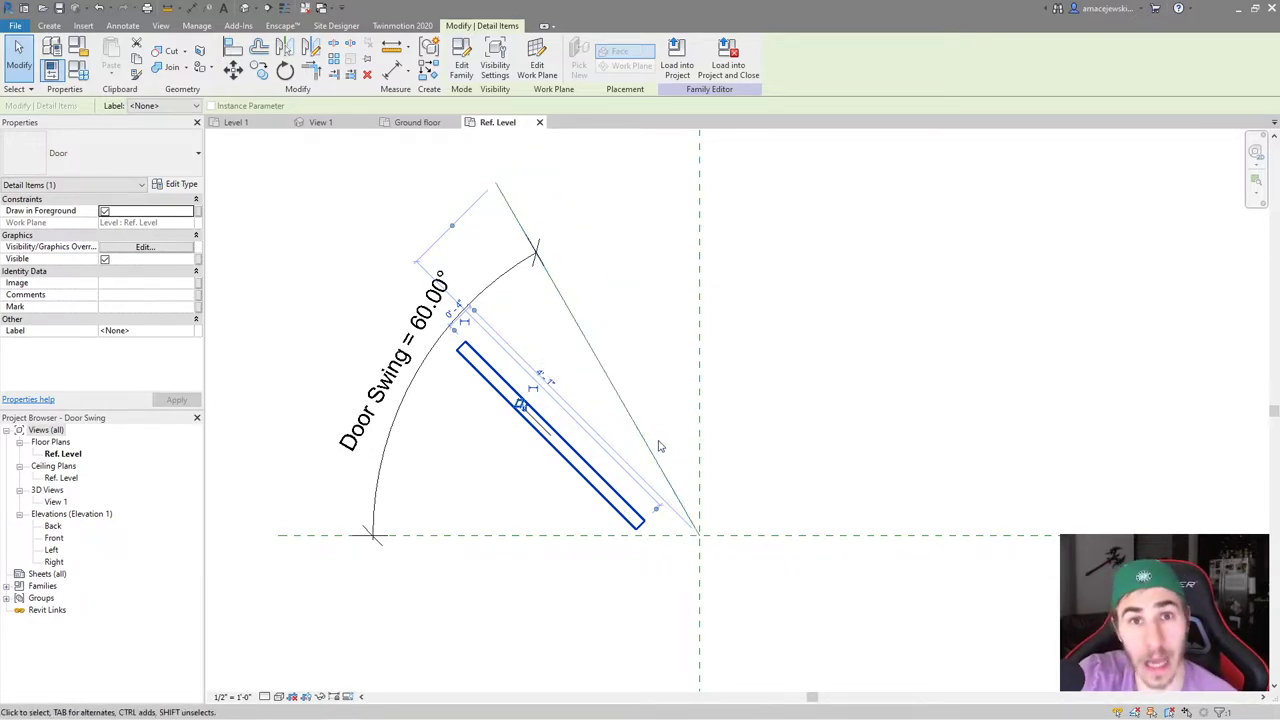
click(629, 325)
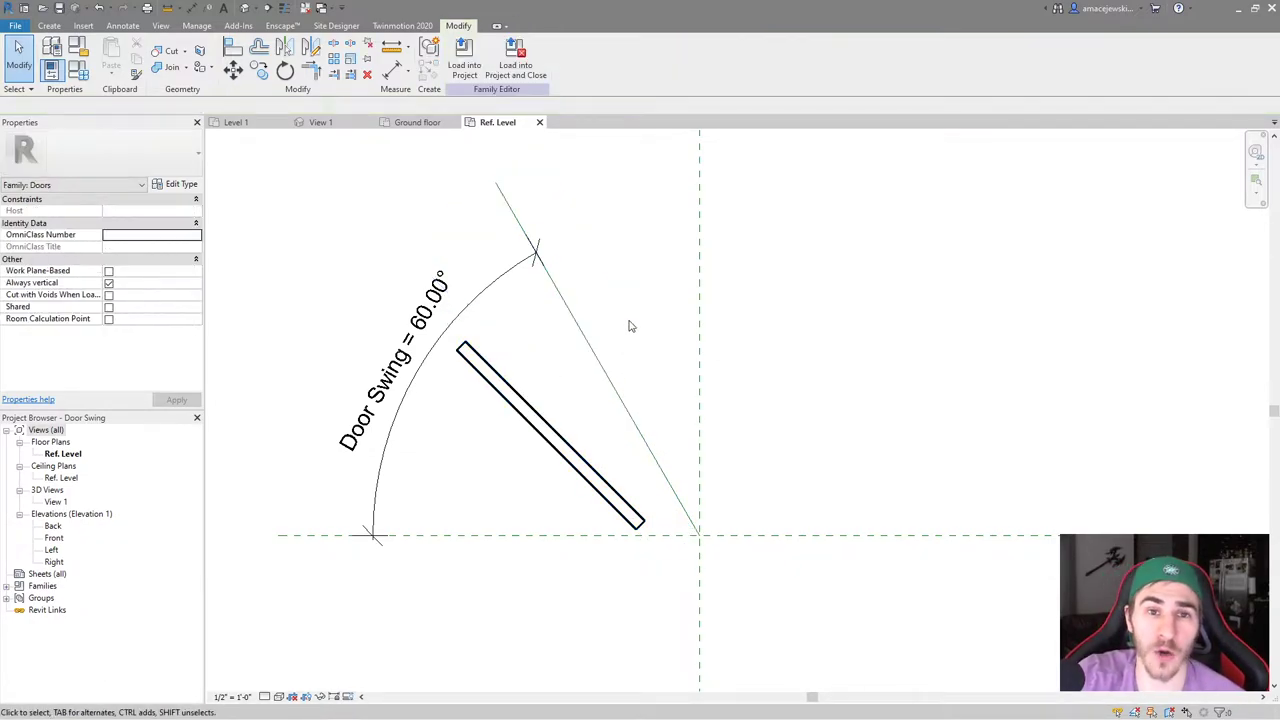
click(559, 430)
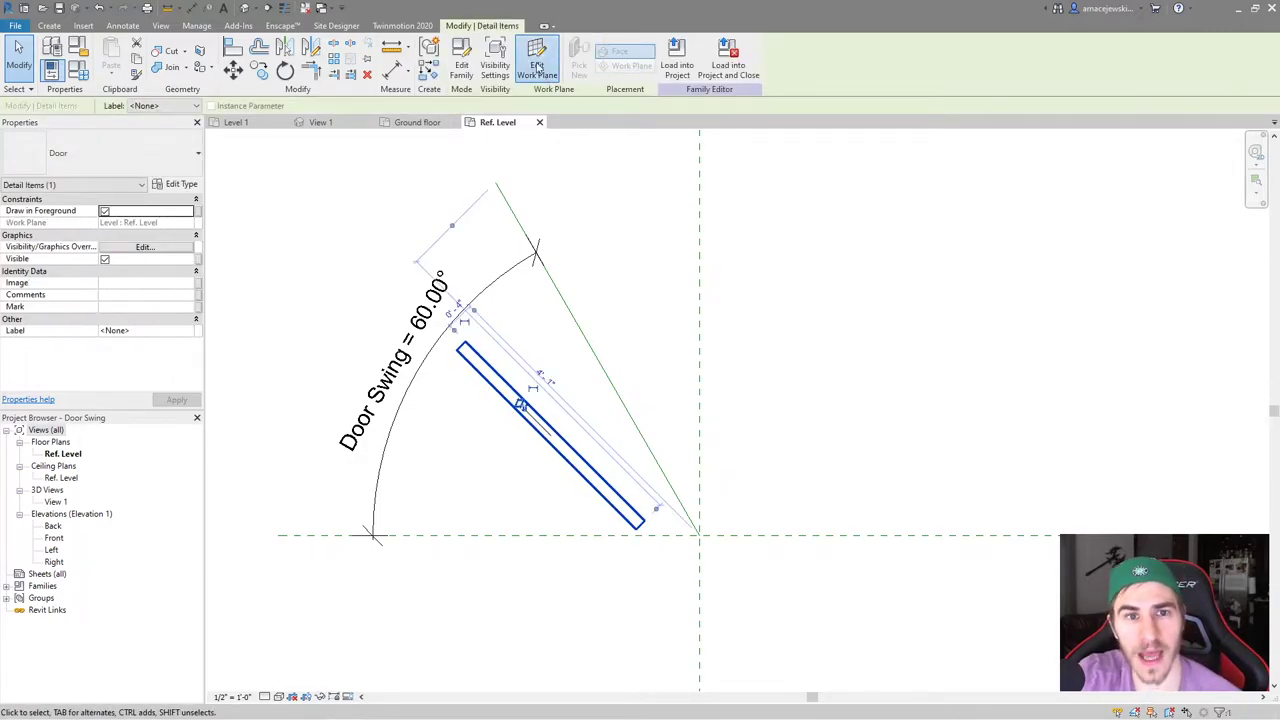
click(515, 294)
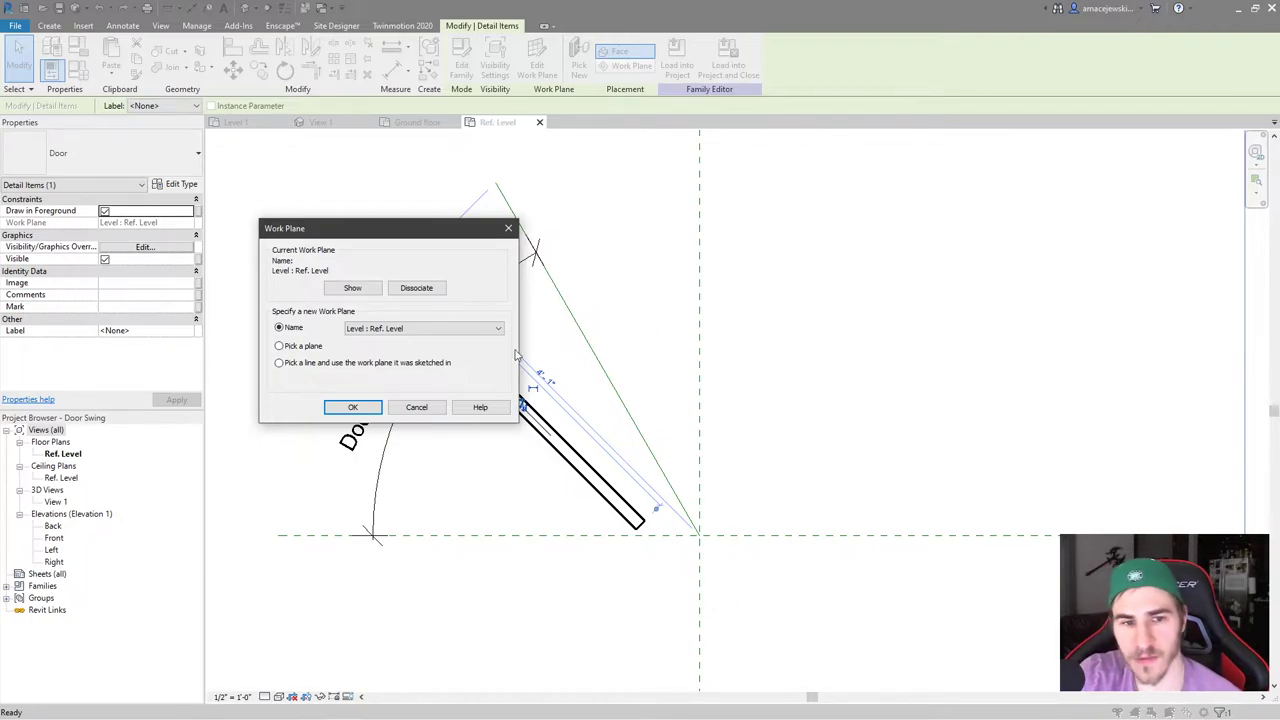
click(416, 407)
scroll(720, 323, down, 1)
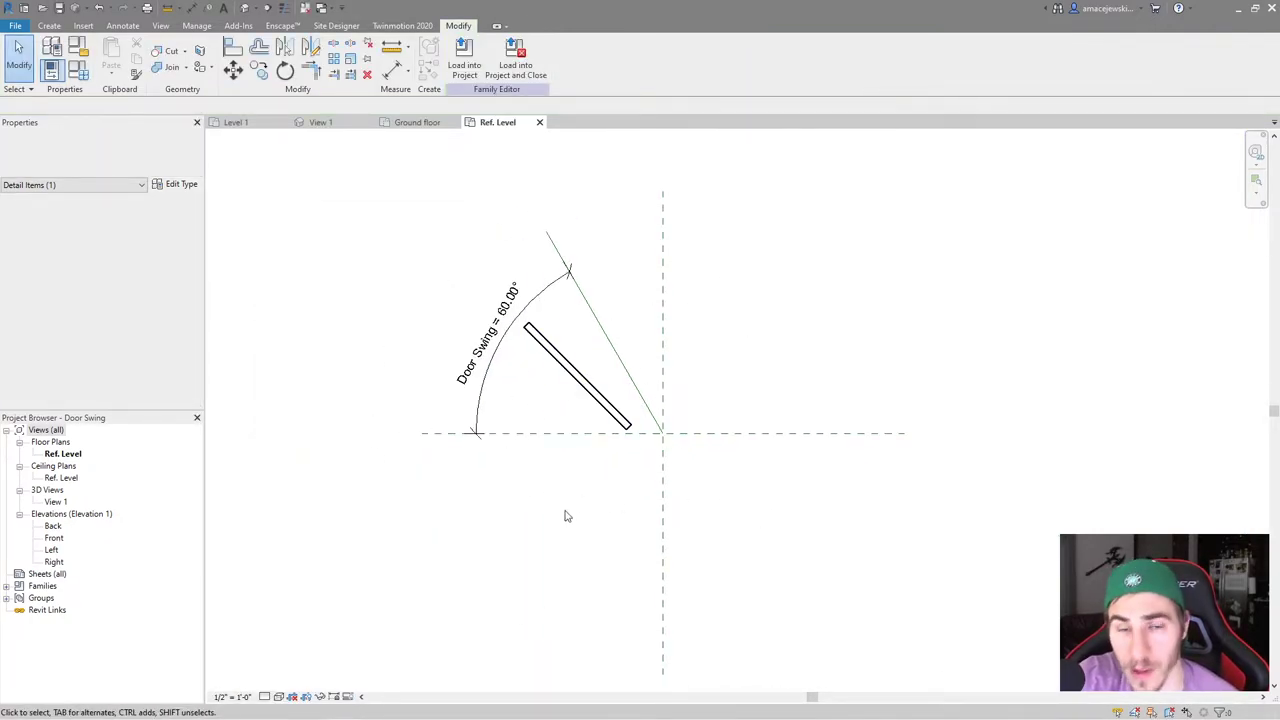
scroll(680, 447, up, 1)
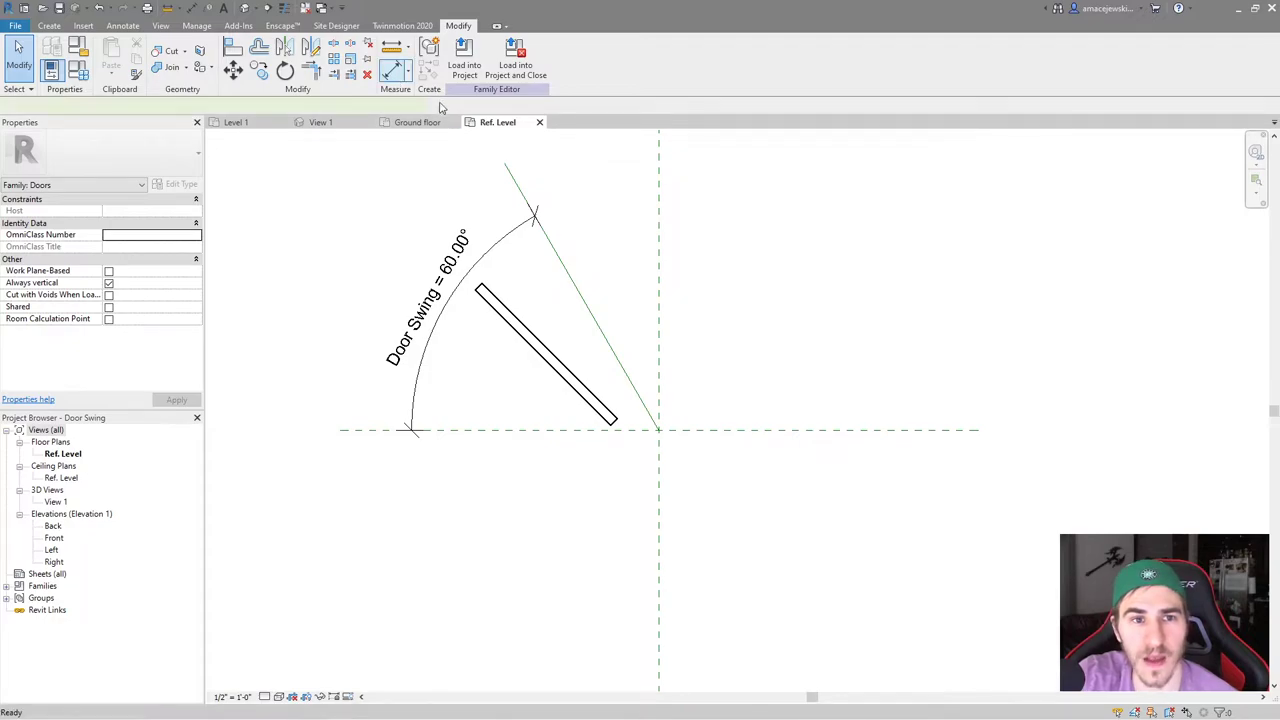
click(391, 68)
key(Escape)
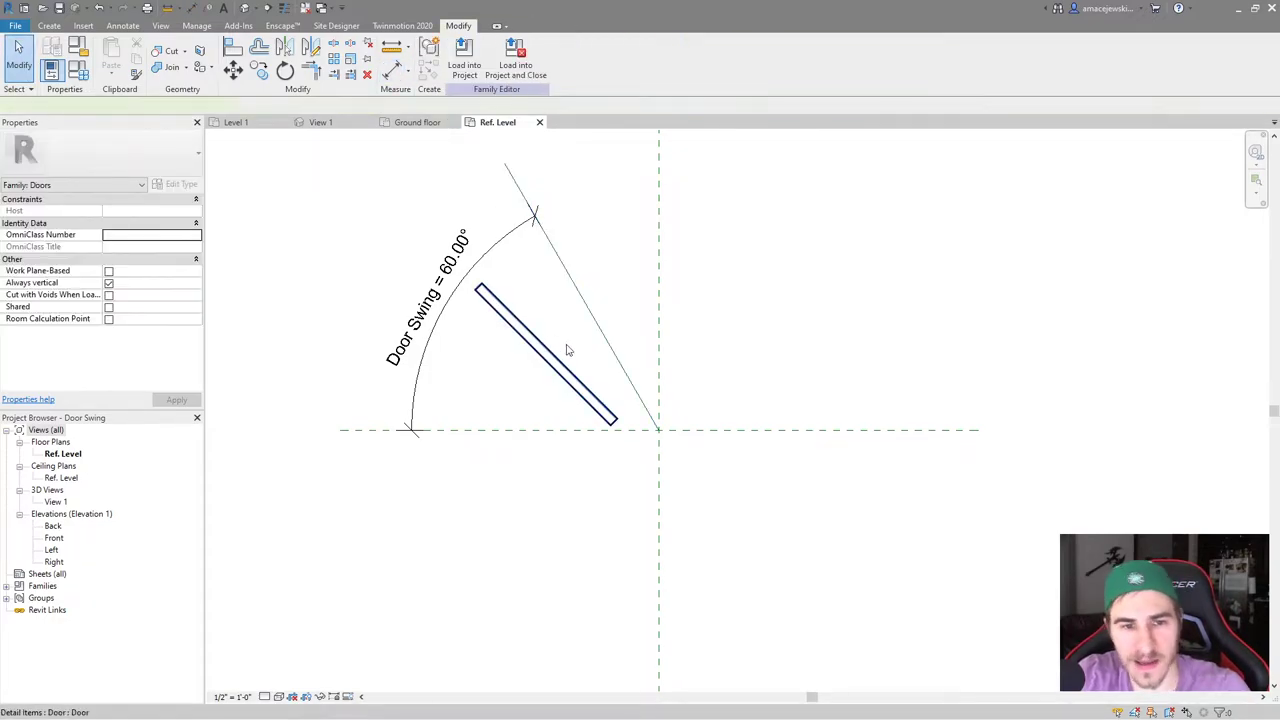
Change the Door detail item's work plane with the pick-a-plane option, picking the plane of the angled reference line
click(556, 366)
key(w)
key(p)
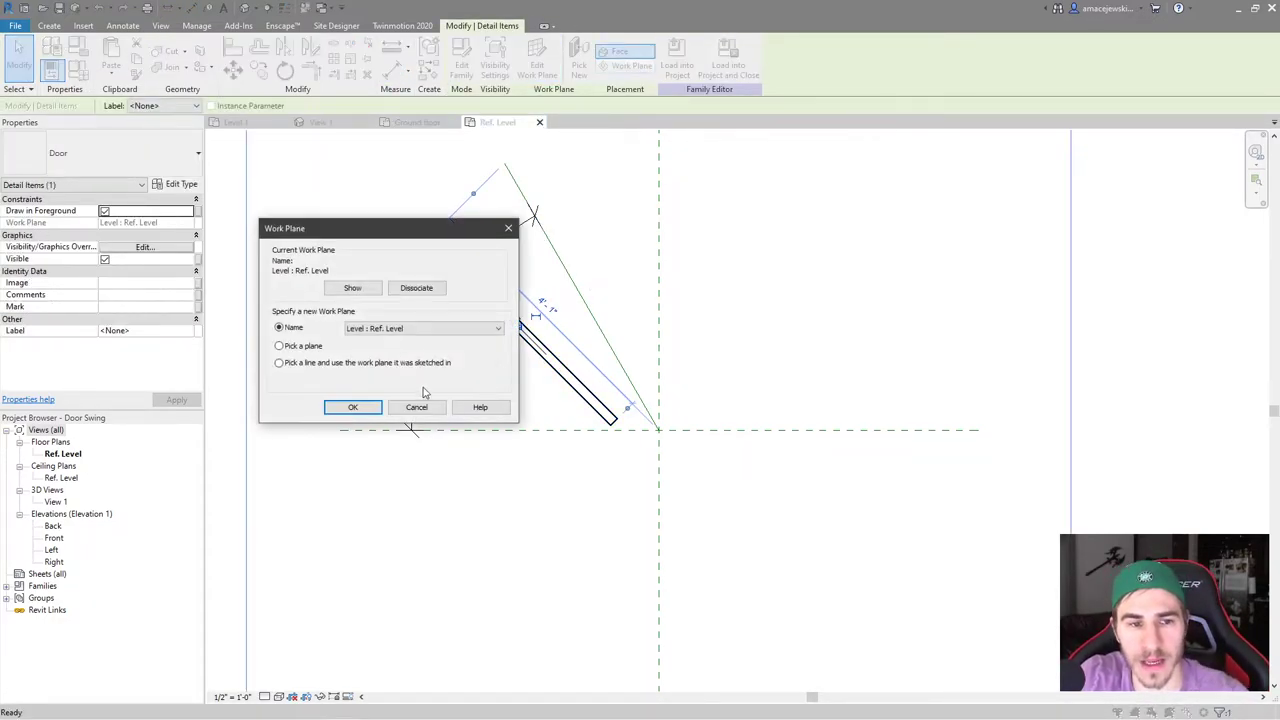
click(351, 407)
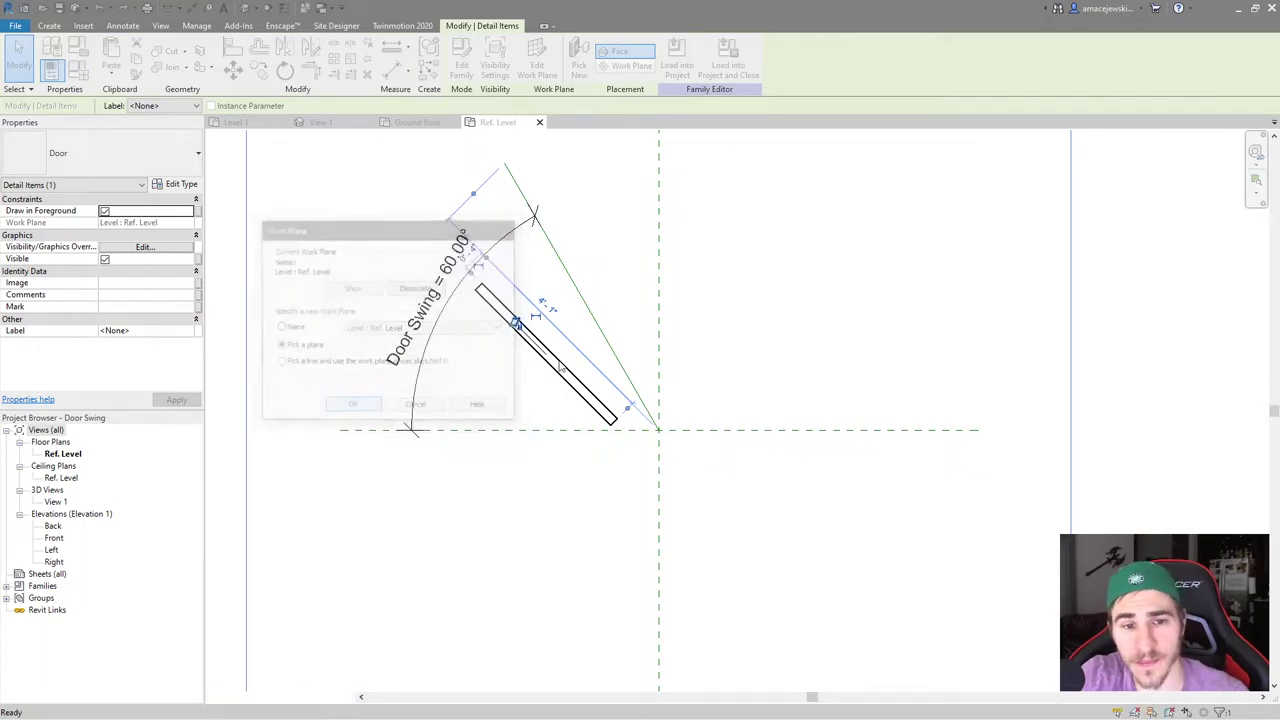
scroll(620, 440, up, 2)
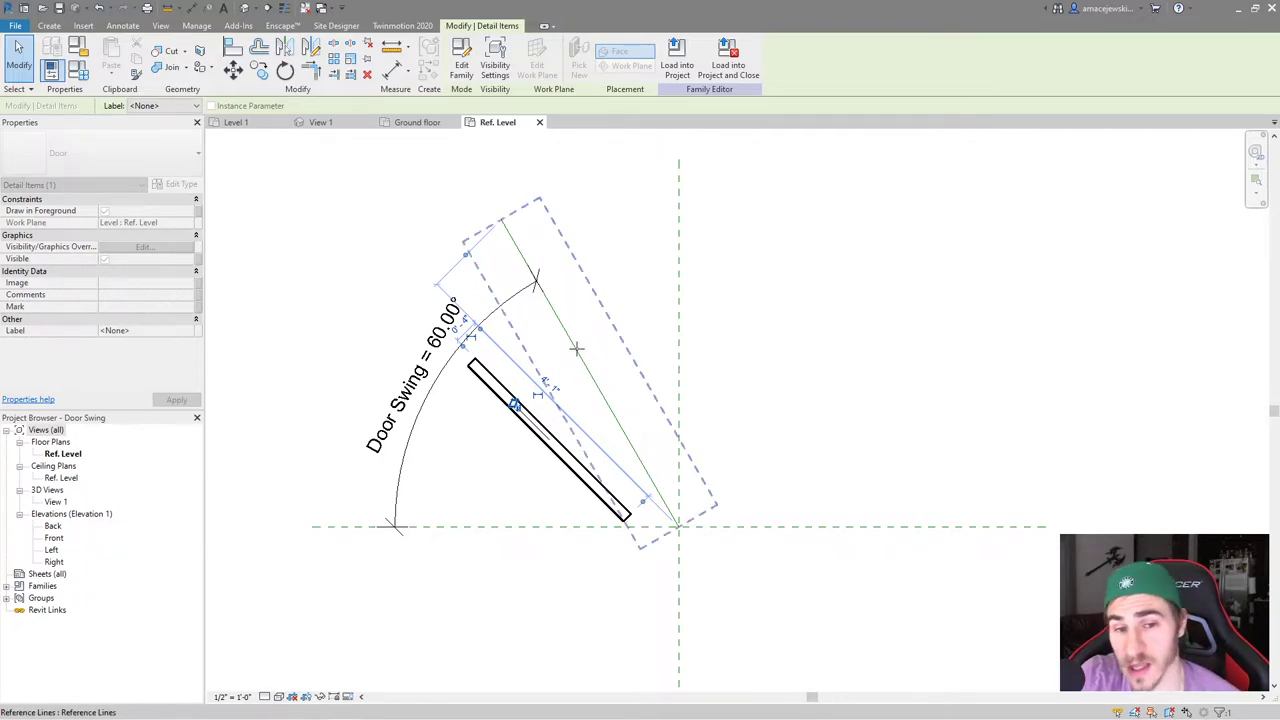
click(576, 349)
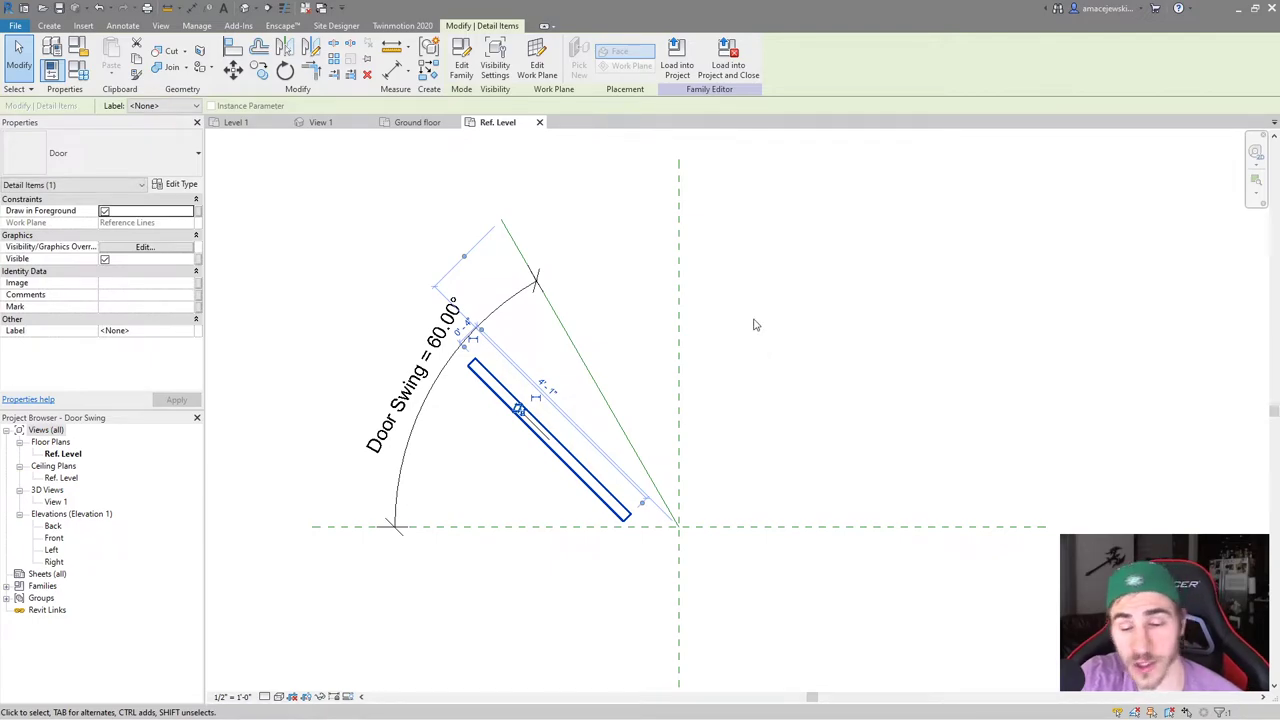
click(637, 397)
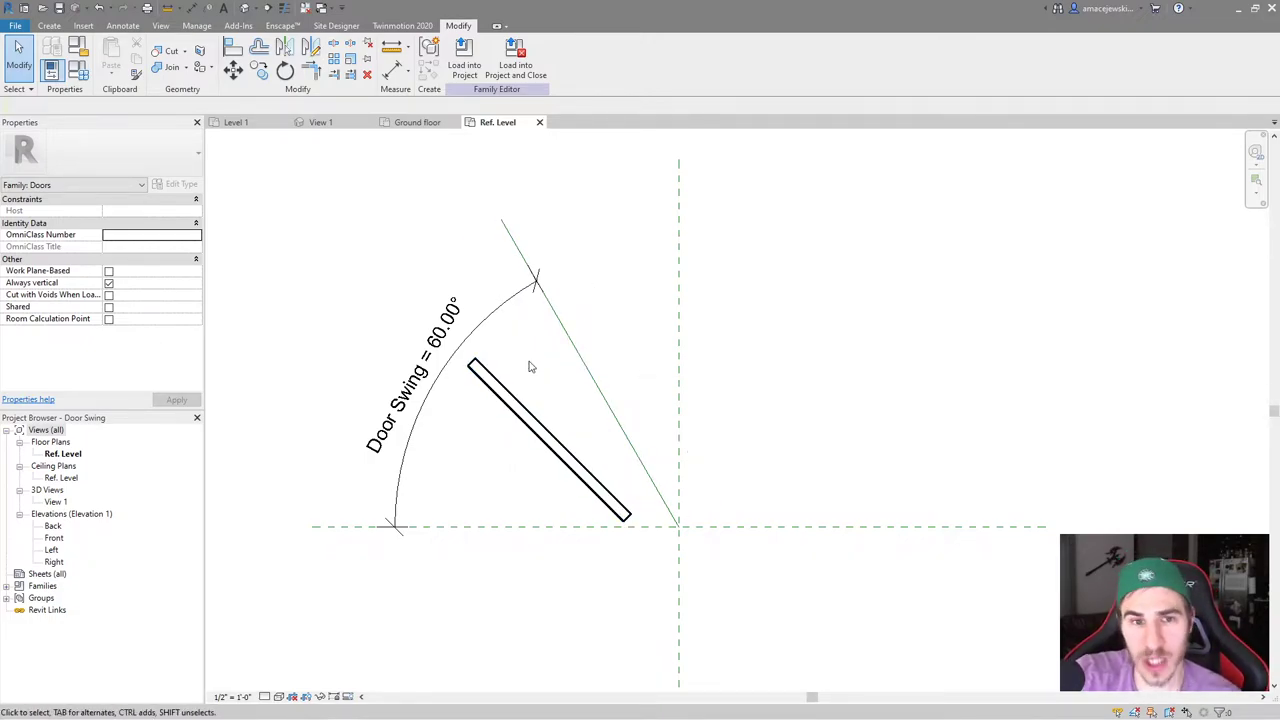
Flex the Door Swing angle by setting it to 45° and 120° in turn
click(555, 447)
mouse_move(540, 436)
mouse_down()
mouse_move(492, 476)
mouse_move(552, 433)
mouse_up()
click(437, 360)
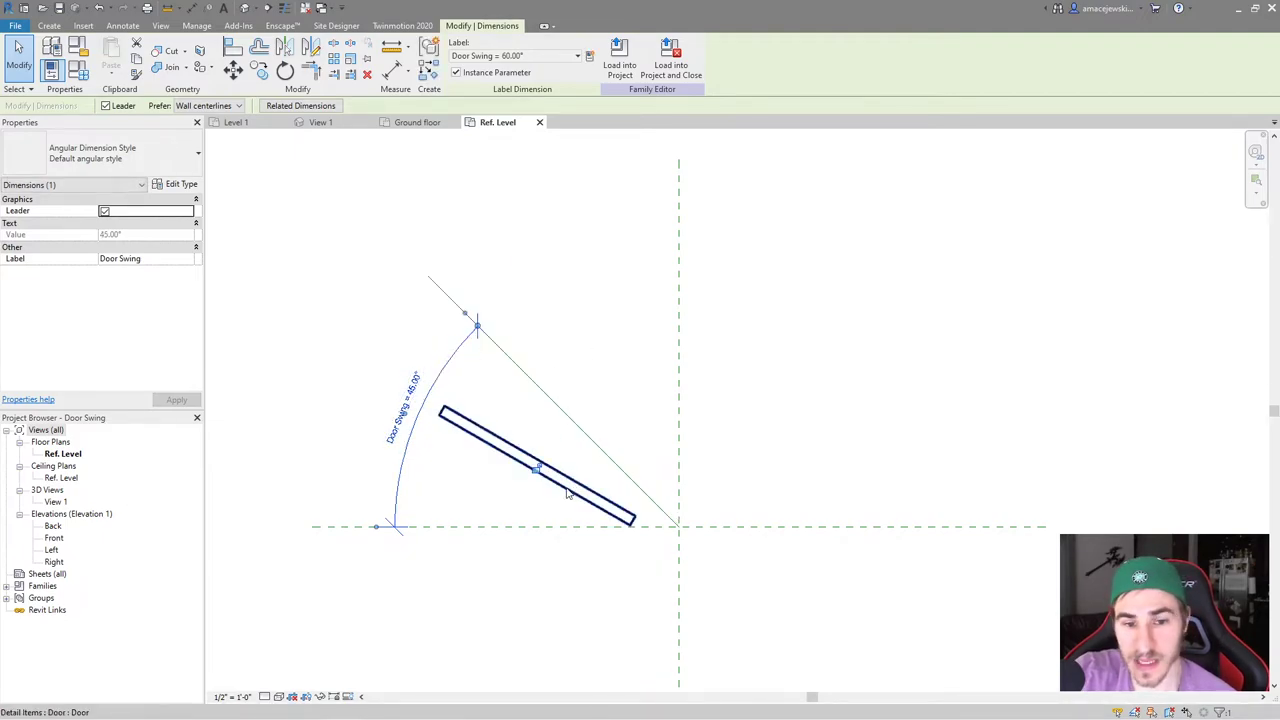
click(401, 414)
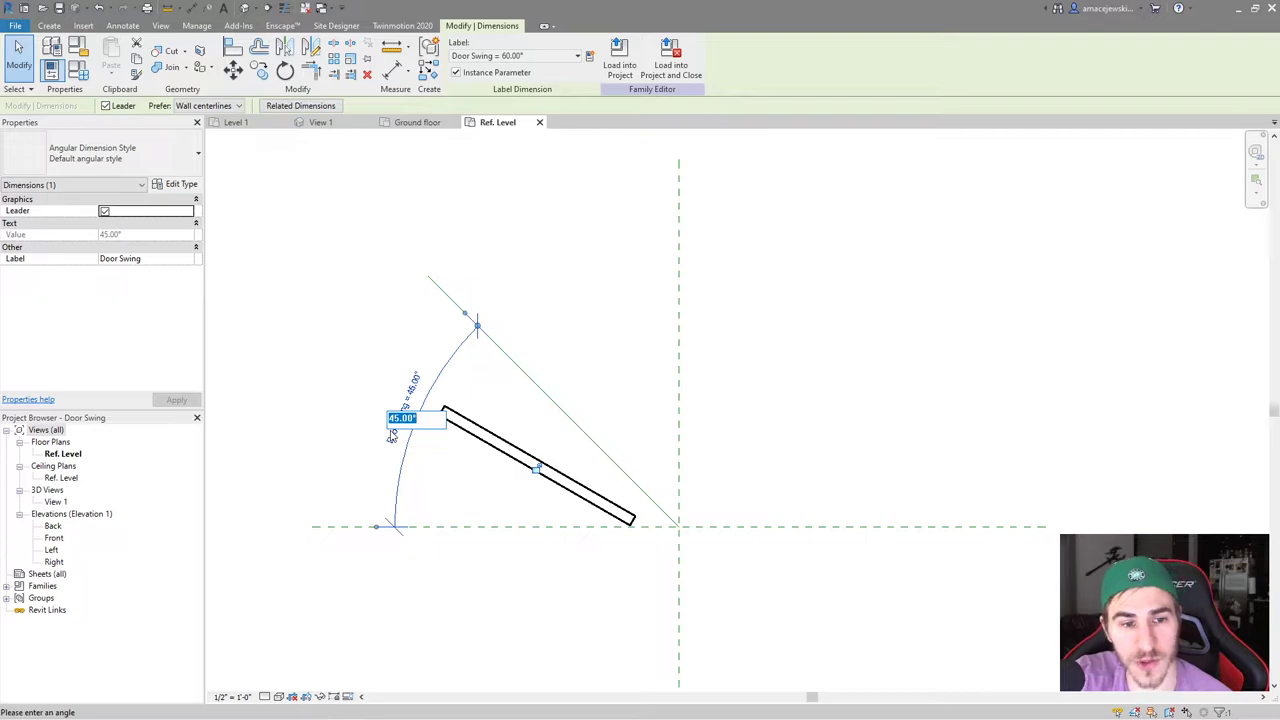
text(120)
key(Return)
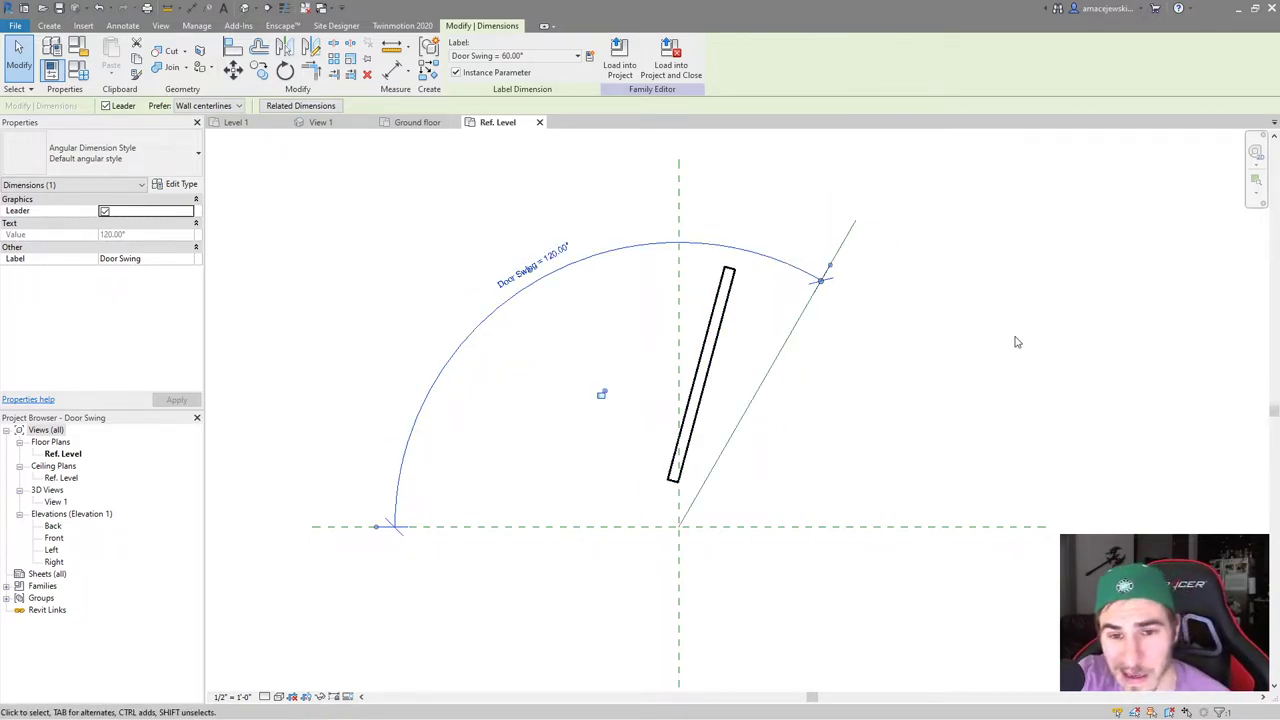
Align the Door detail item's right edge to the angled reference line without locking it
key(a)
key(l)
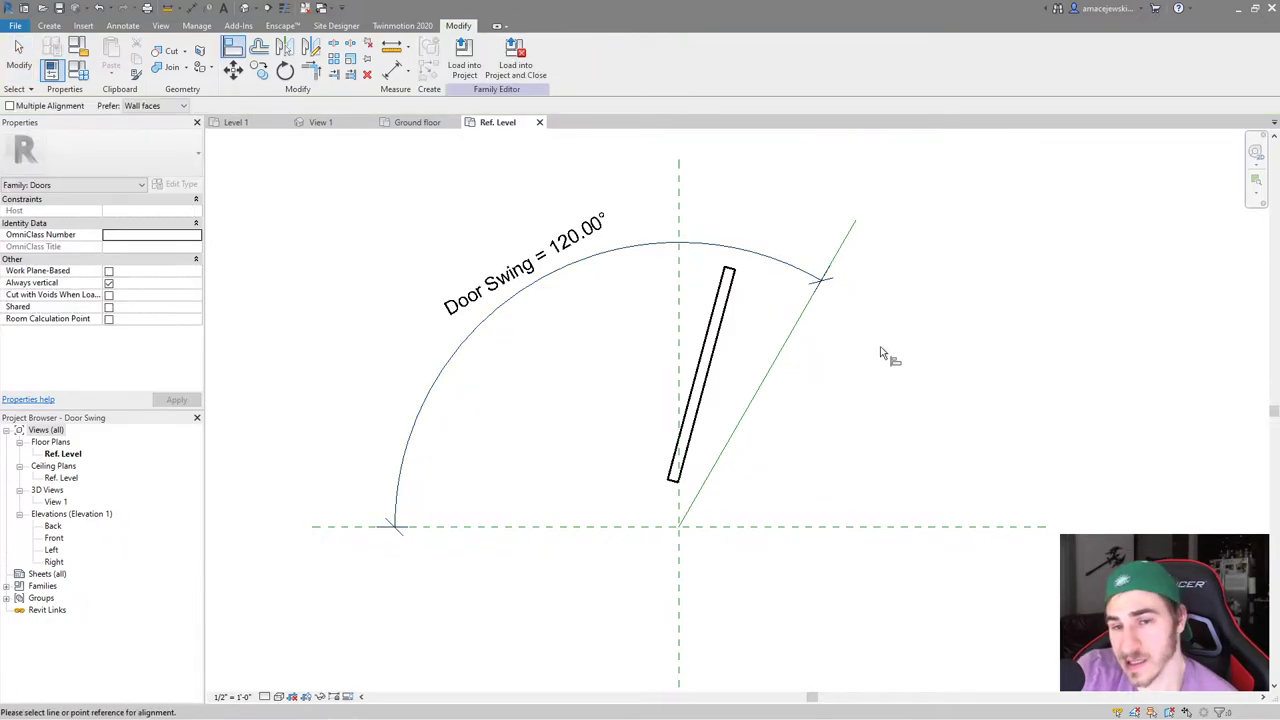
click(789, 337)
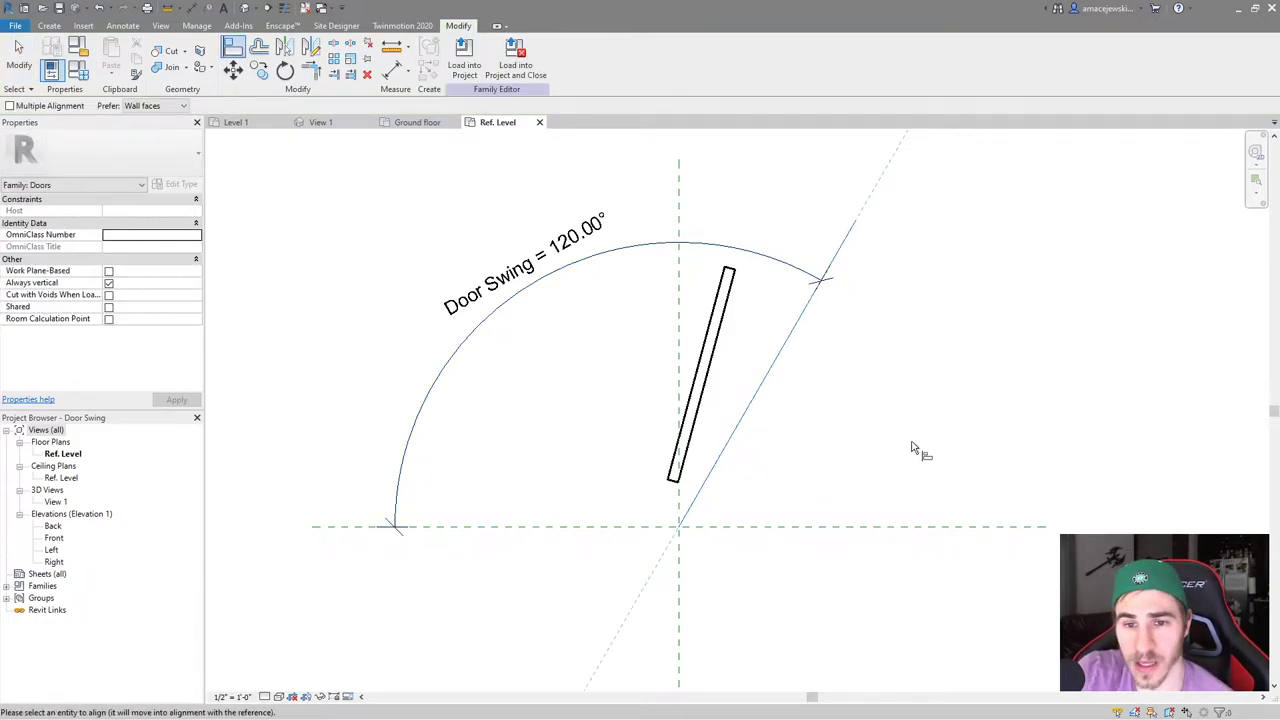
click(721, 330)
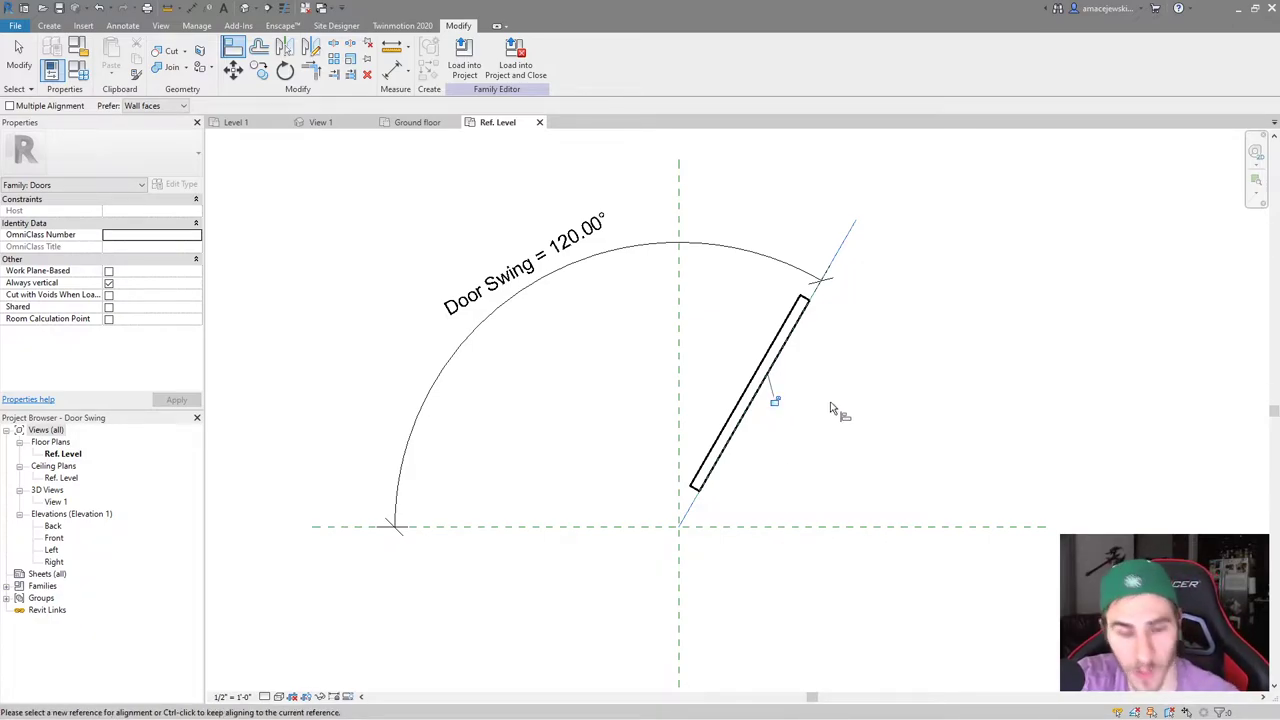
key(Escape)
key(Escape)
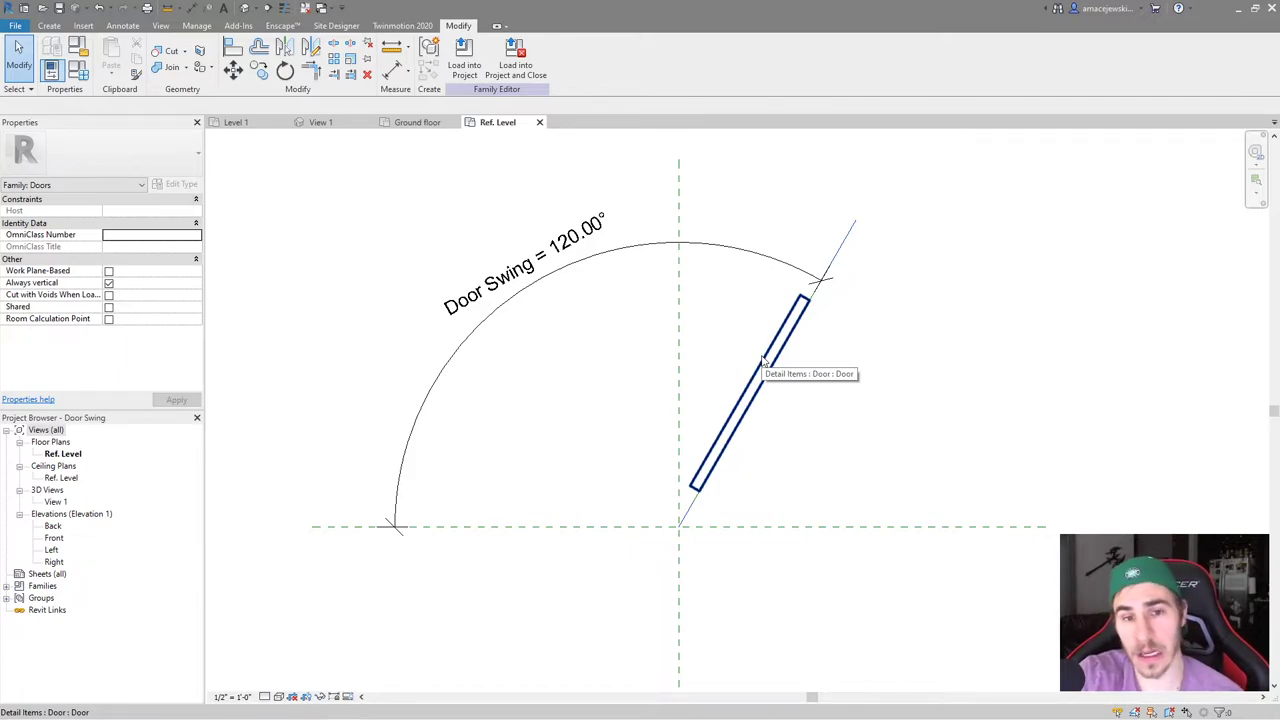
Set the Door Swing angle to 45° to test the aligned Door detail item
click(515, 285)
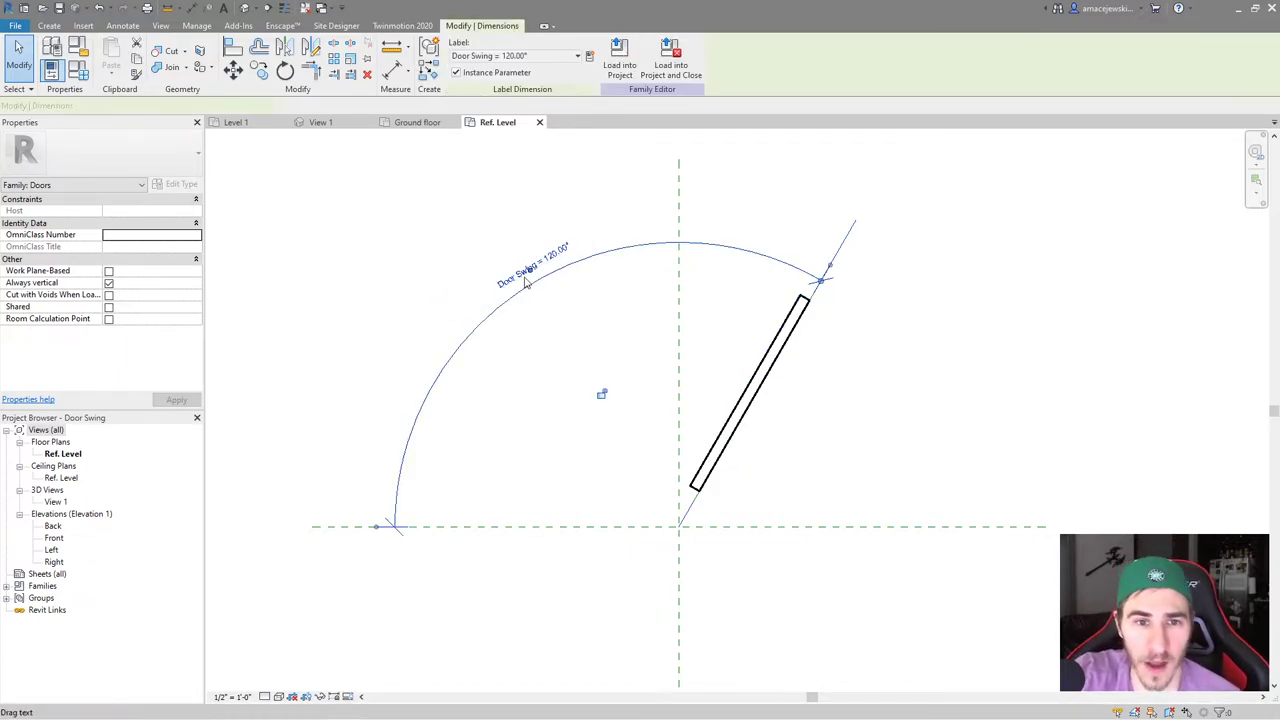
click(510, 291)
text(45)
key(Return)
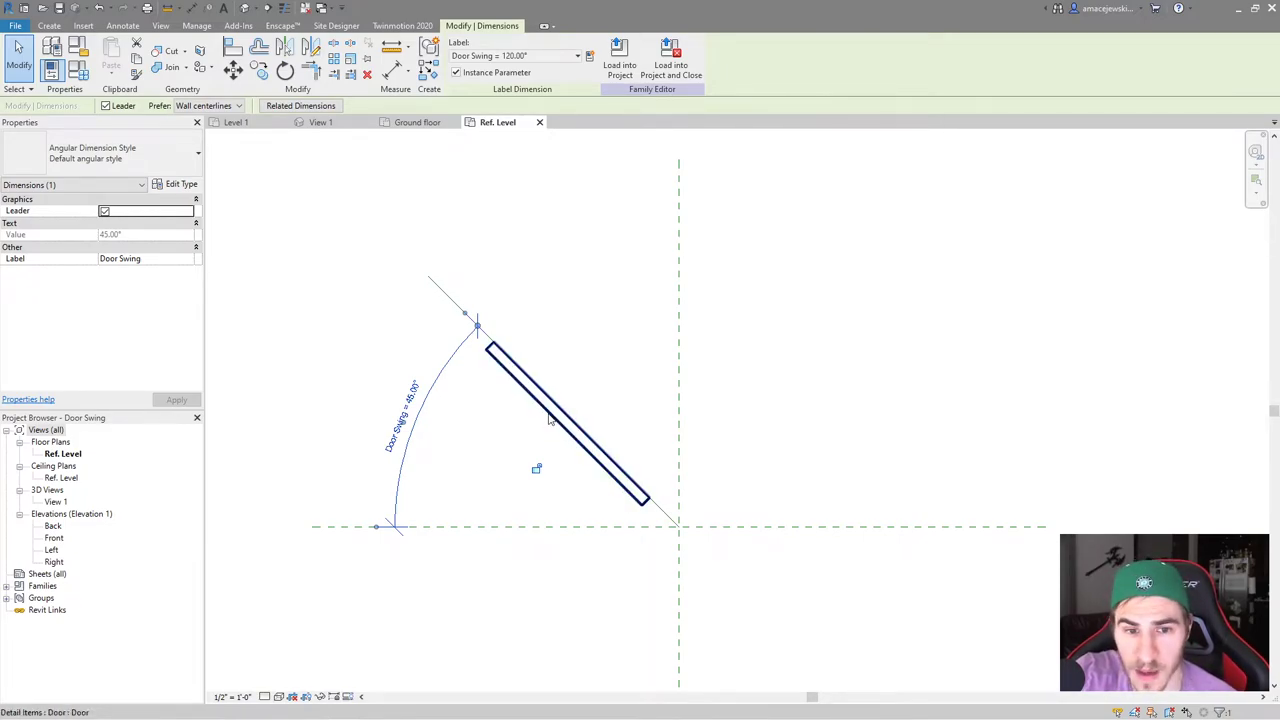
Move the Door detail item by its lower corner endpoint onto the intersection of the two reference planes
click(592, 462)
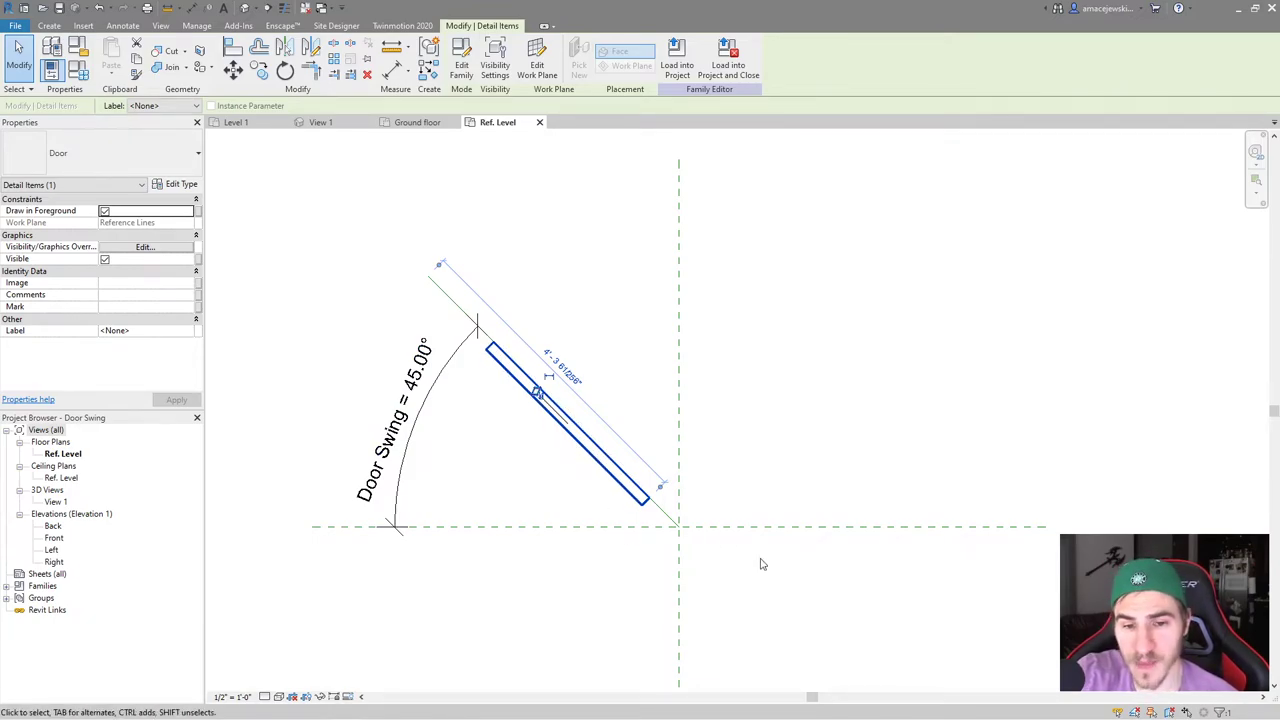
key(m)
key(v)
scroll(697, 566, up, 3)
click(638, 482)
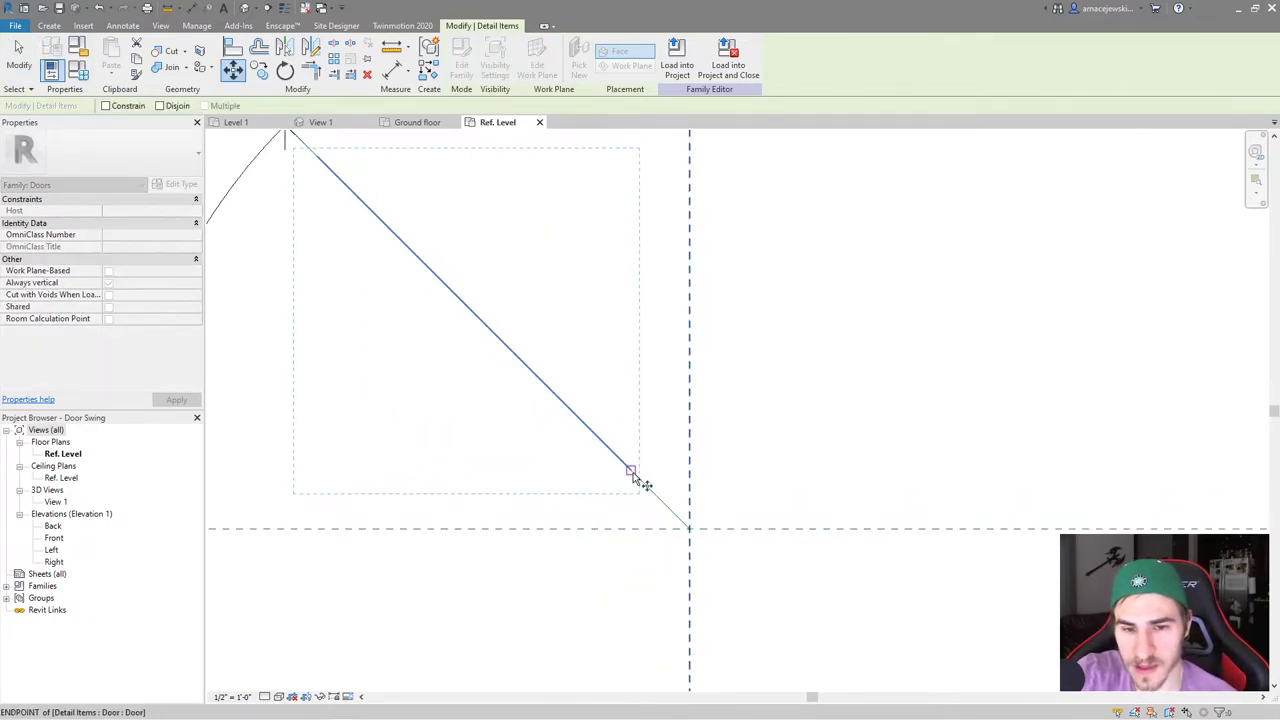
click(688, 527)
click(783, 600)
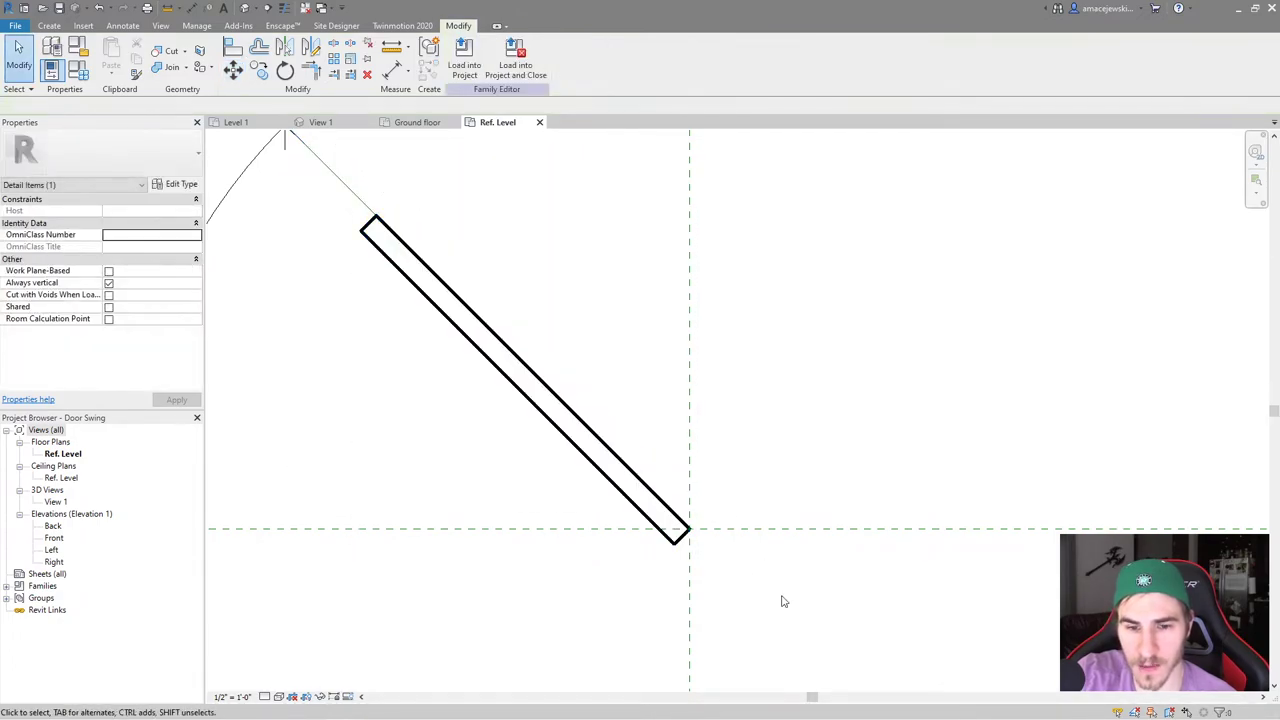
Flex the Door Swing angle by setting it to 60°, 120° and 150° in turn
scroll(745, 571, down, 3)
scroll(754, 589, up, 2)
click(422, 427)
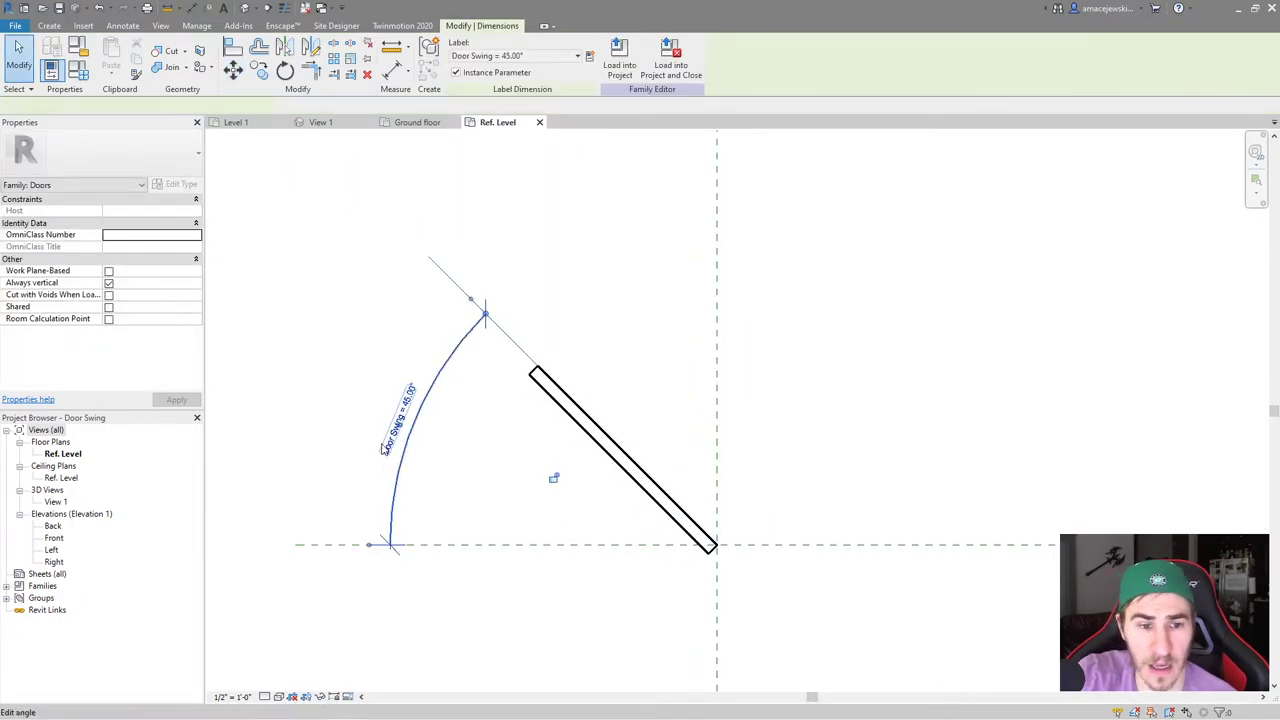
click(395, 435)
text(60)
key(Return)
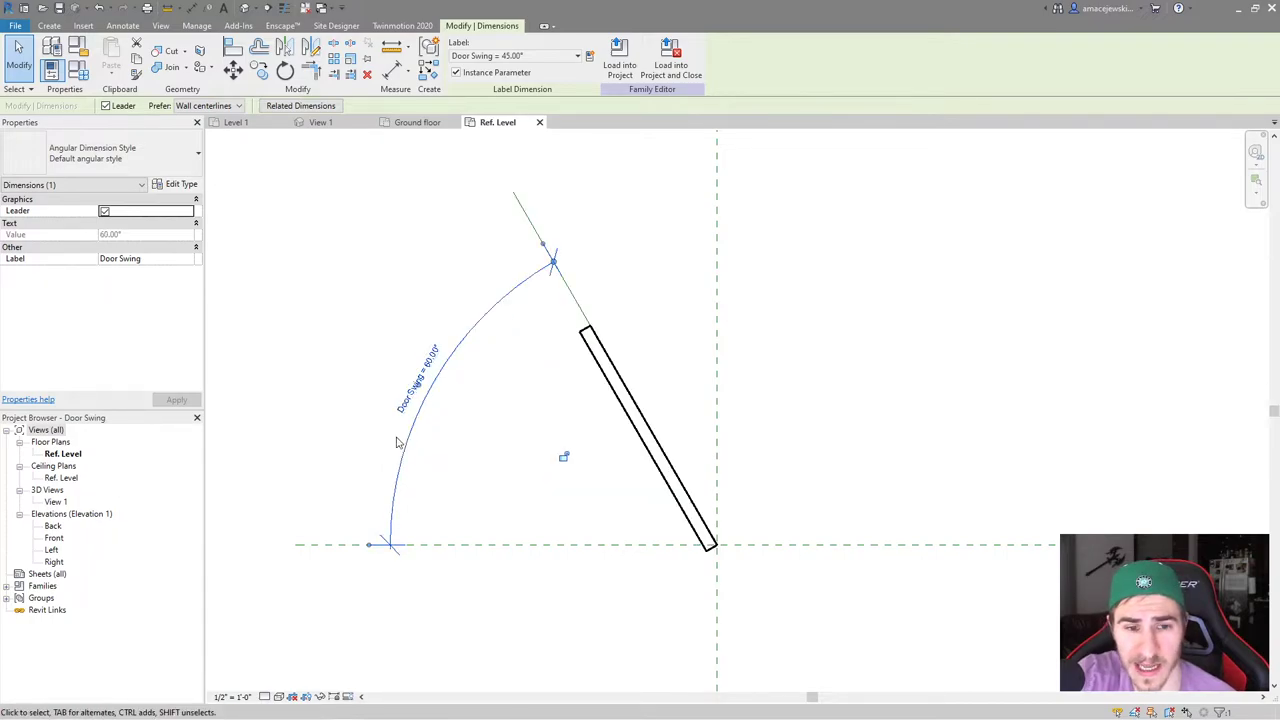
click(392, 406)
text(120)
key(Return)
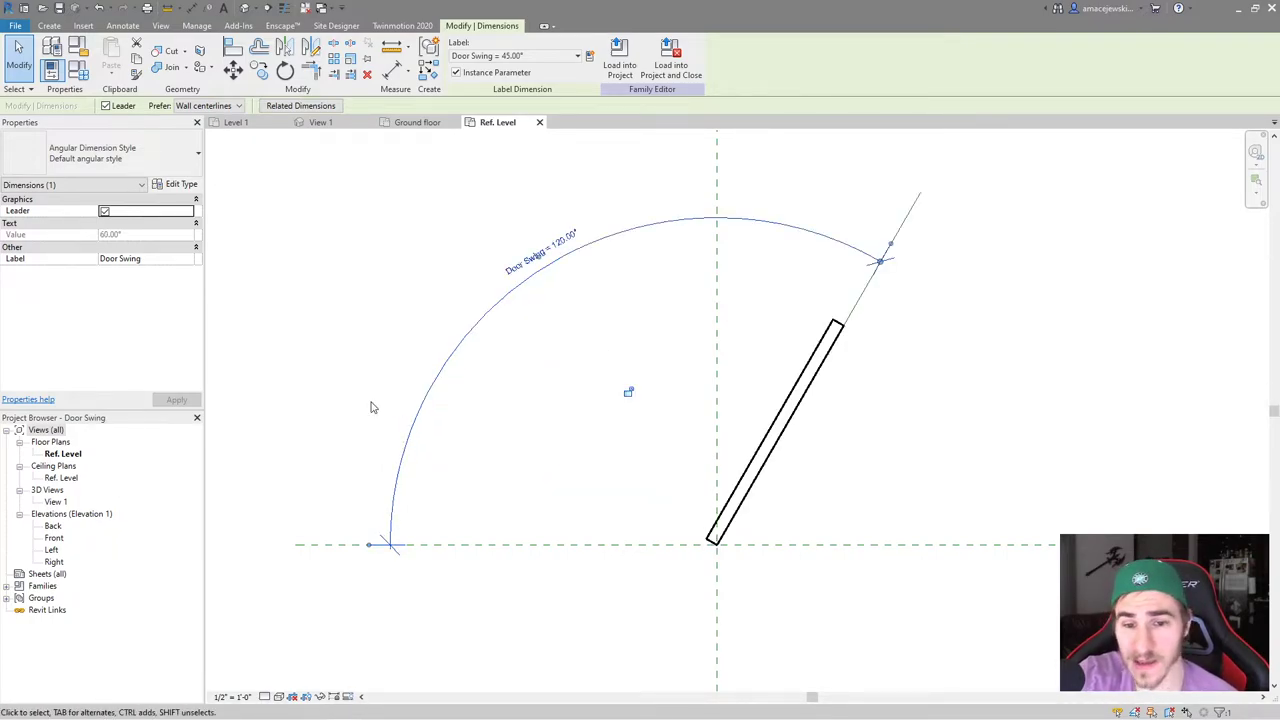
click(537, 245)
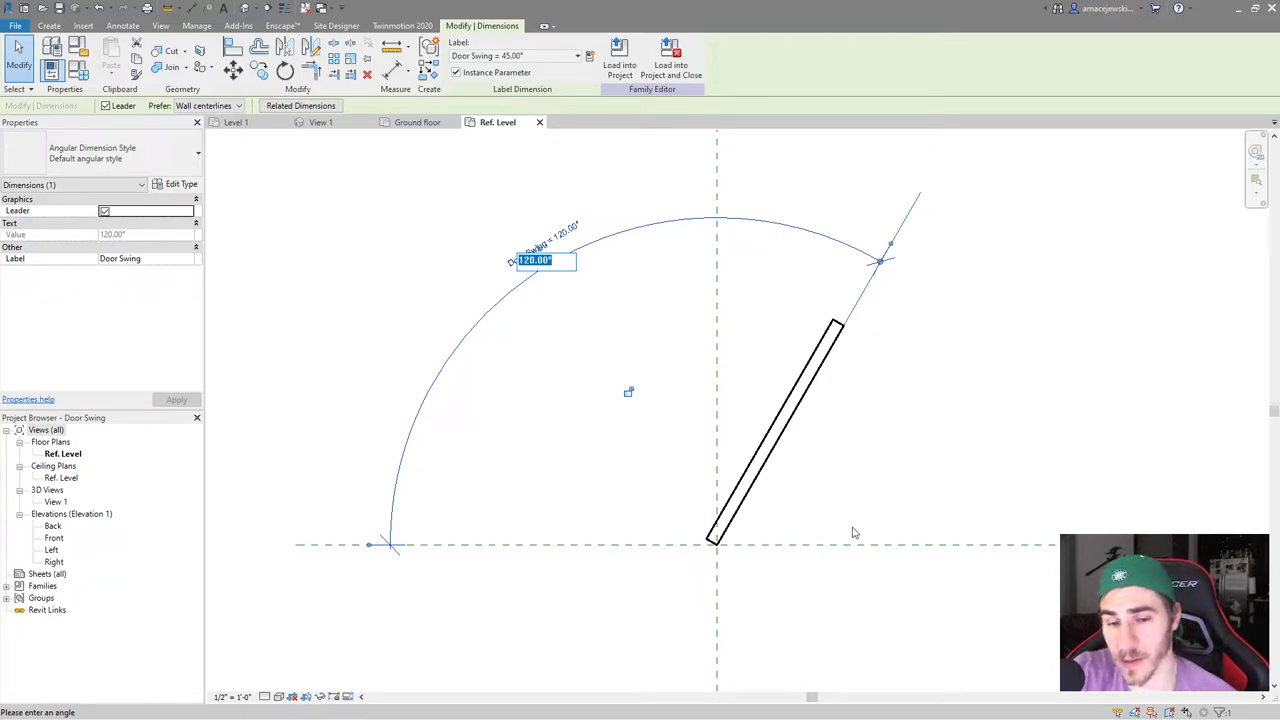
text(150)
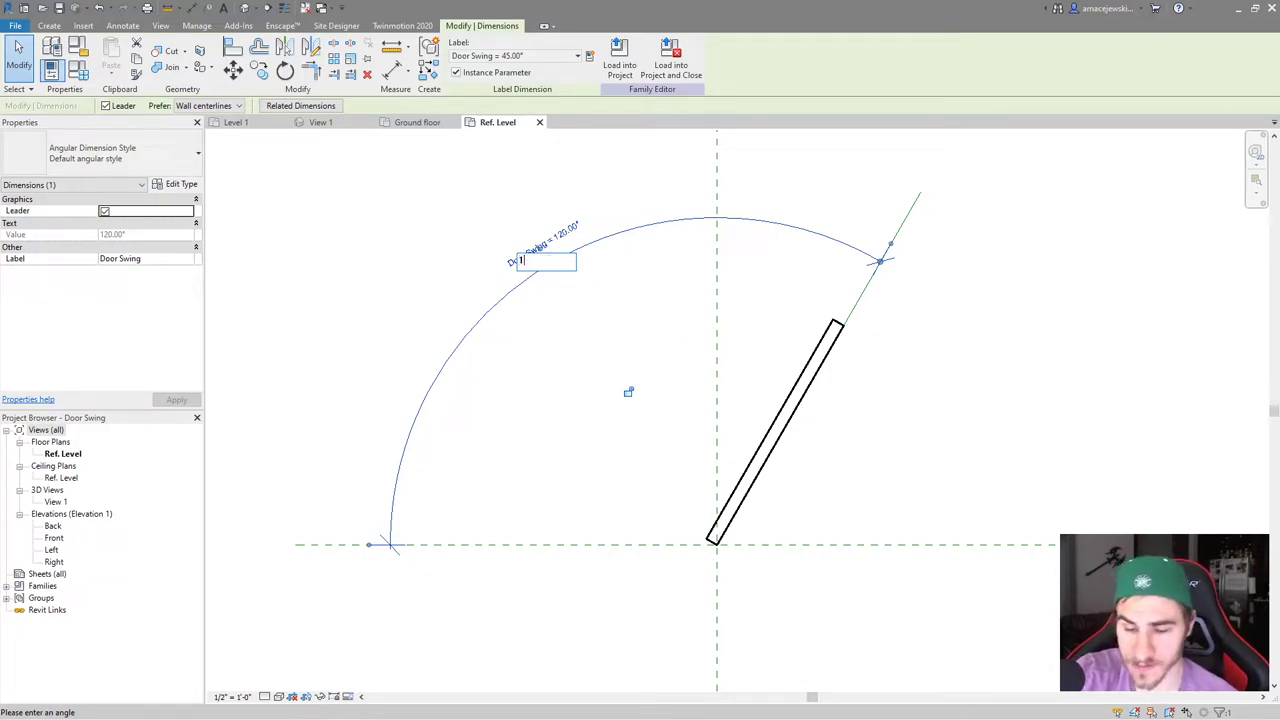
key(Return)
Set the Door Swing angle back to 45°
click(643, 205)
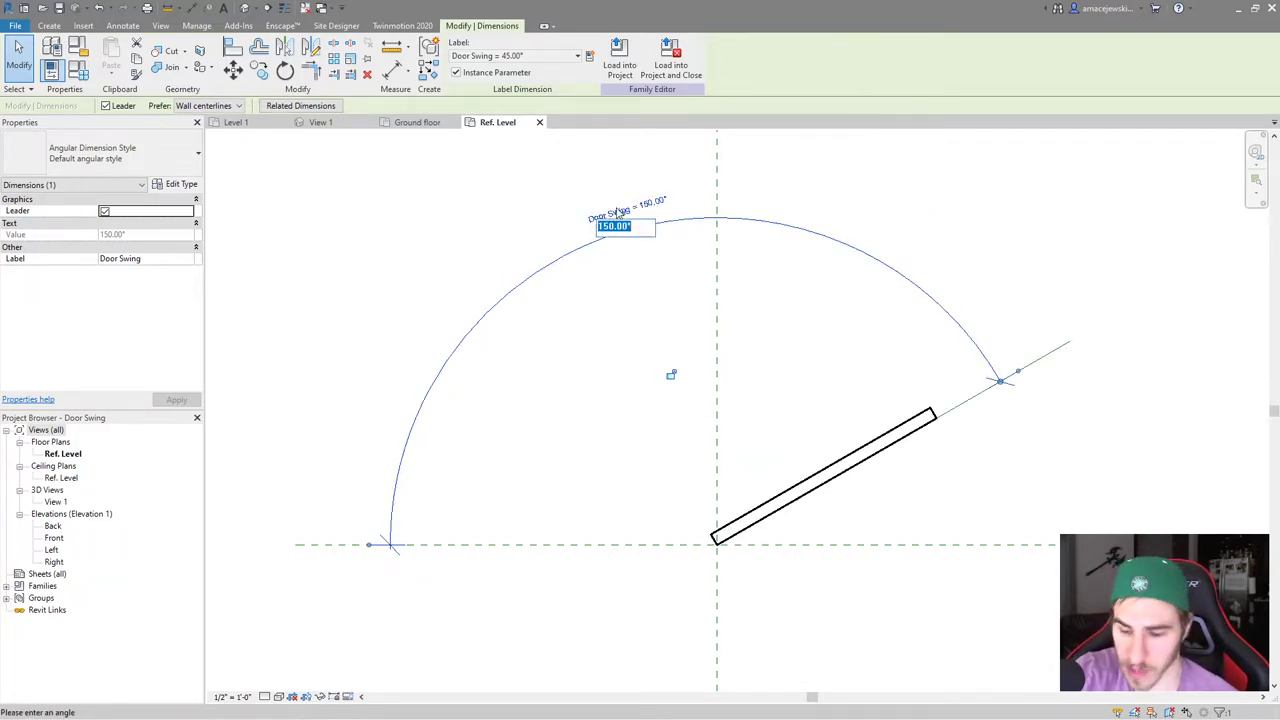
text(45)
key(Return)
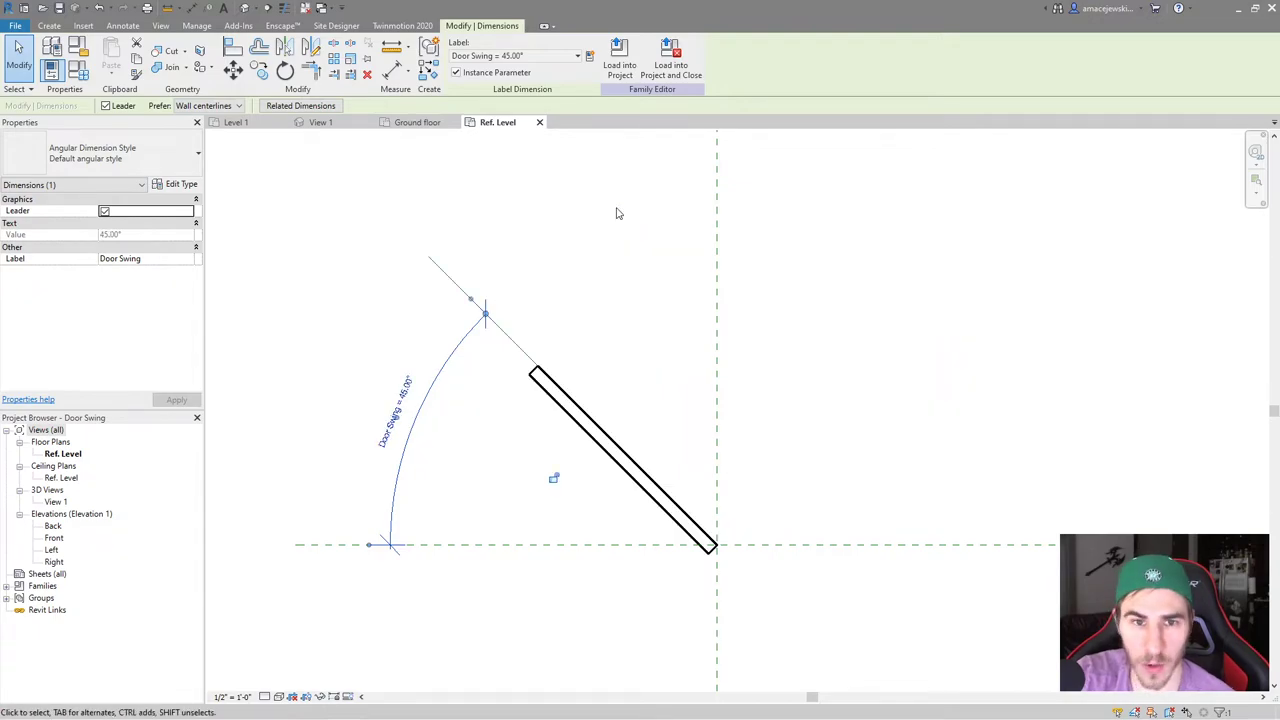
click(754, 257)
scroll(754, 257, down, 1)
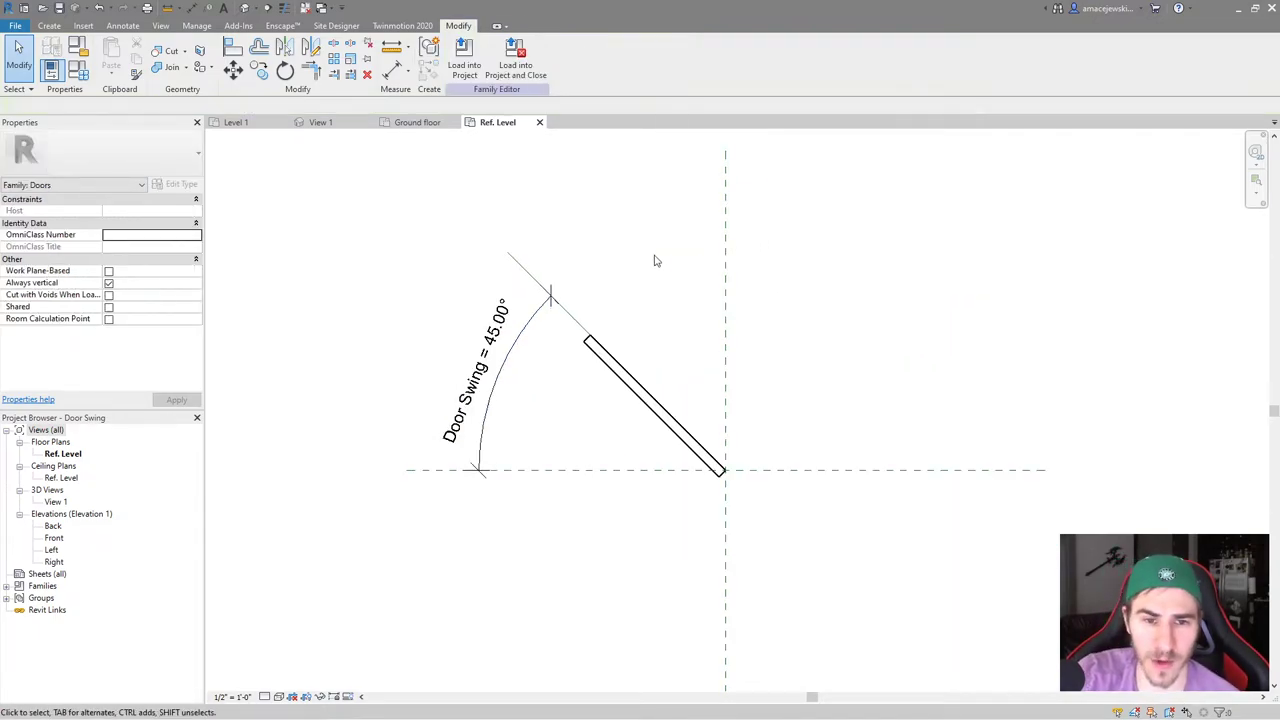
click(509, 362)
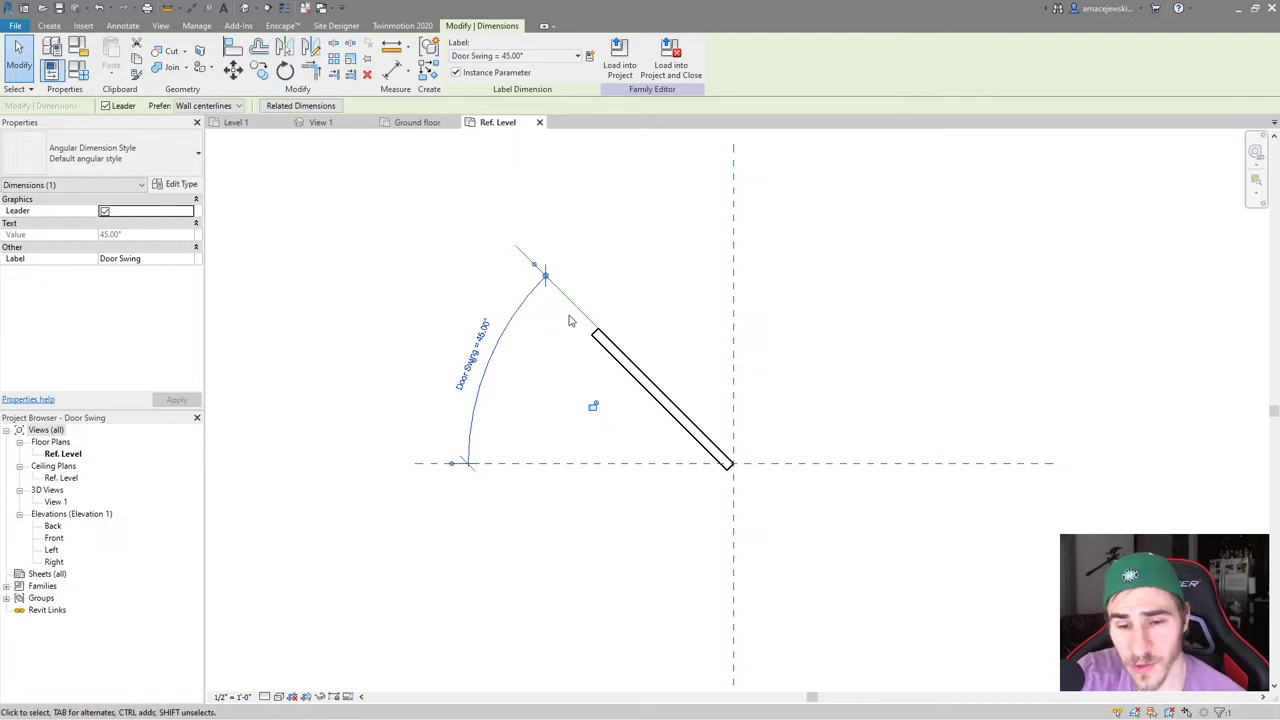
scroll(603, 333, up, 1)
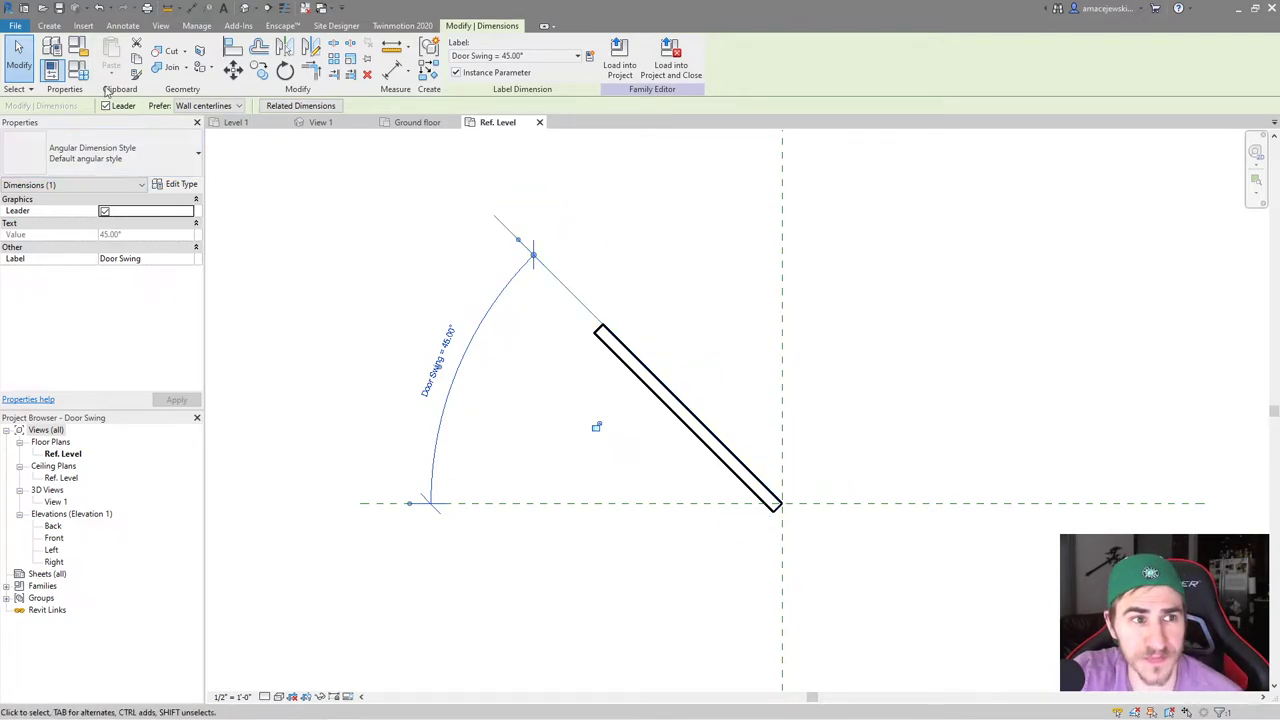
Draw a center-ends arc as an Opening [projection] model line, centered on the door's hinge corner and ending on the horizontal reference plane
click(120, 26)
click(50, 26)
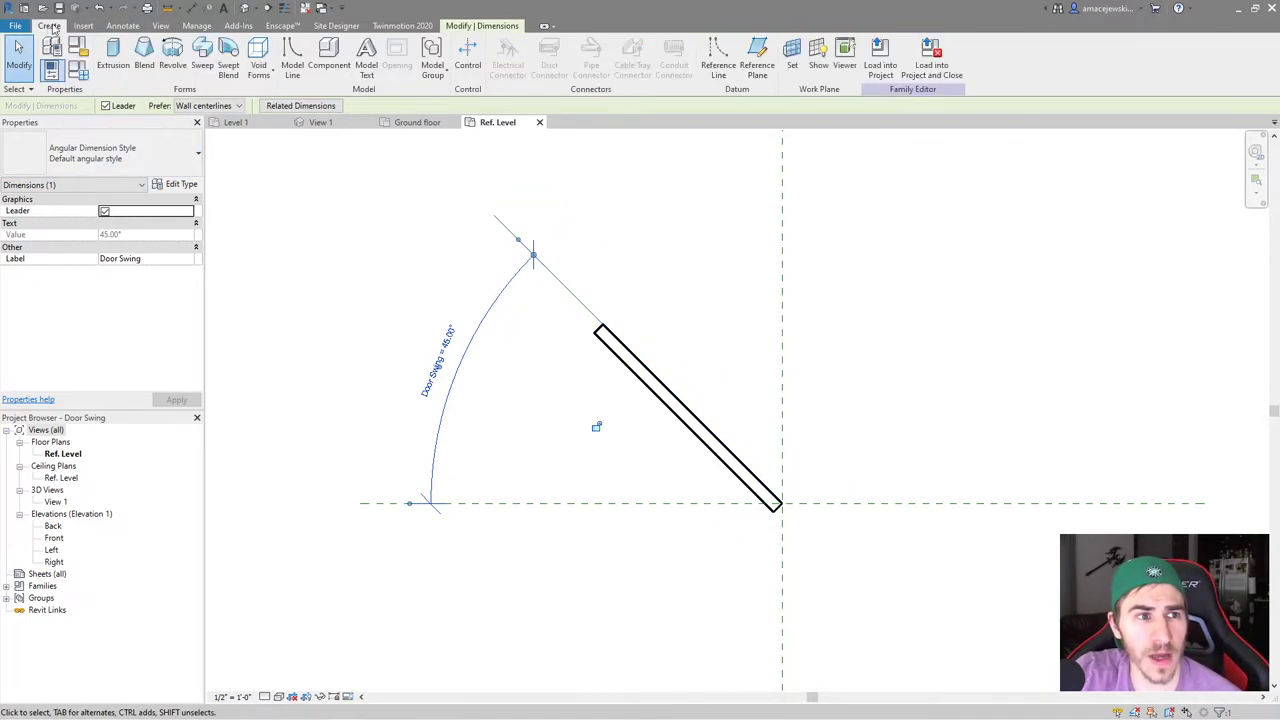
click(293, 58)
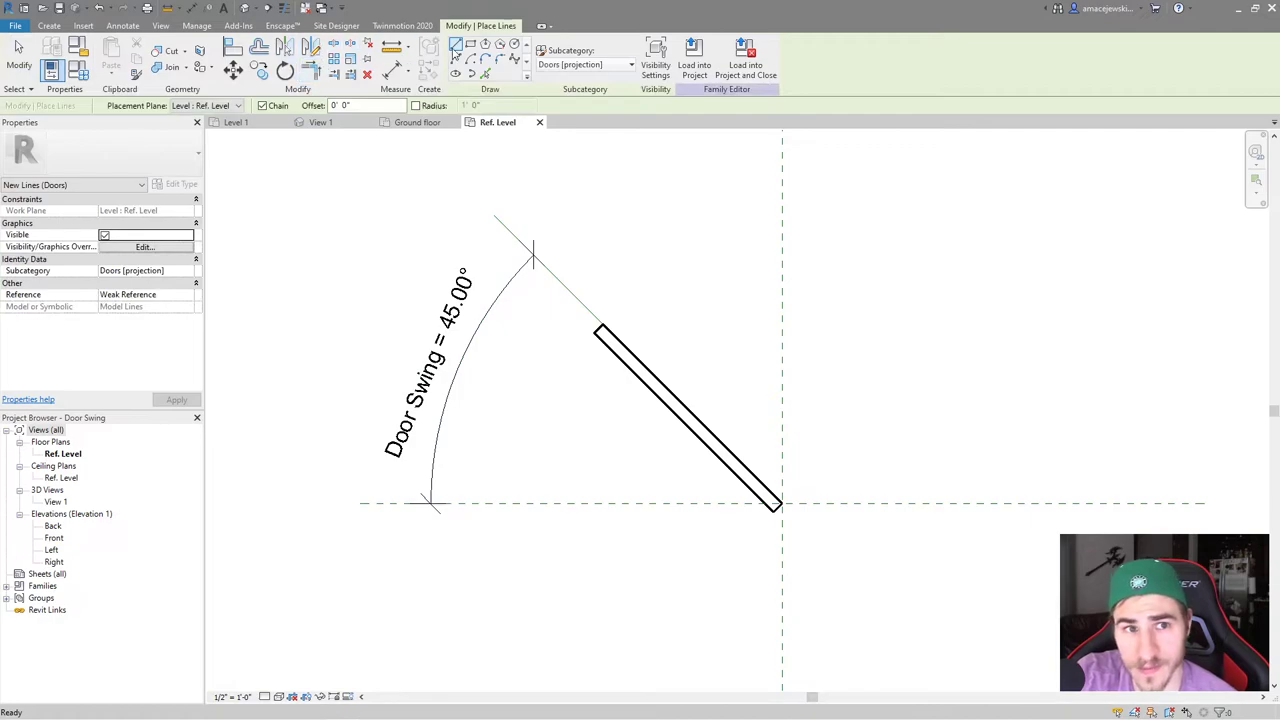
click(588, 64)
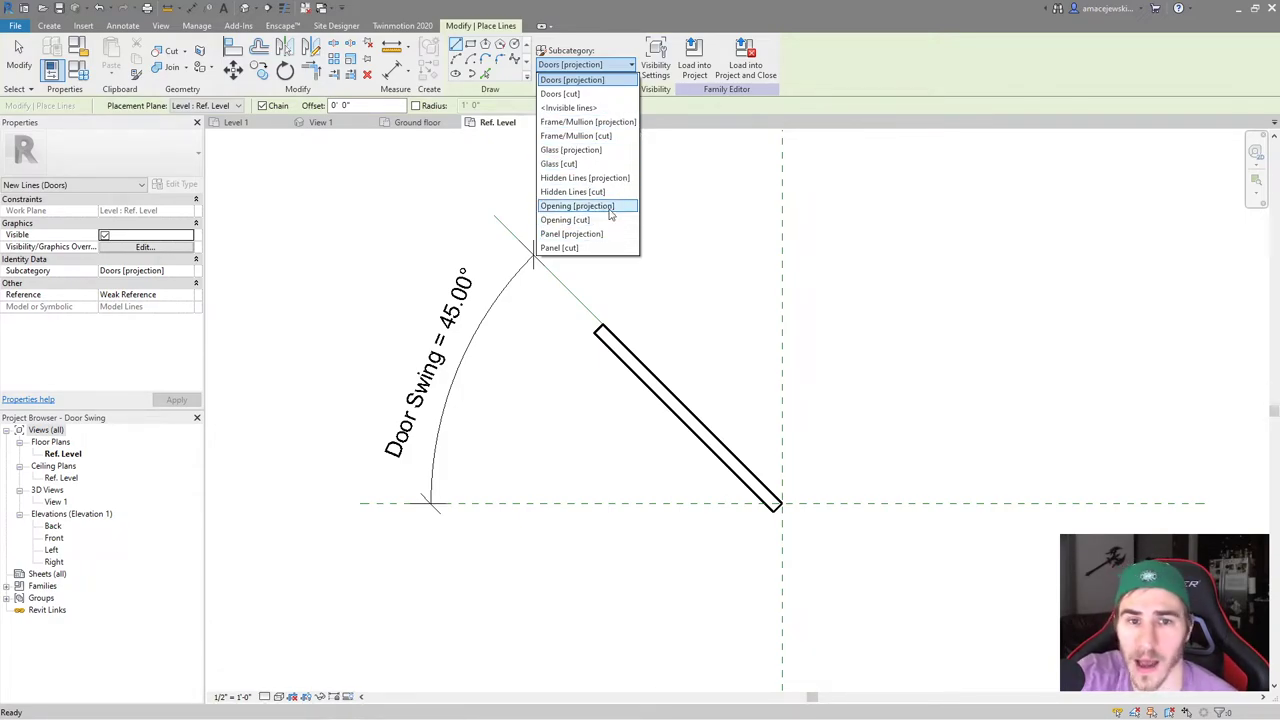
click(590, 206)
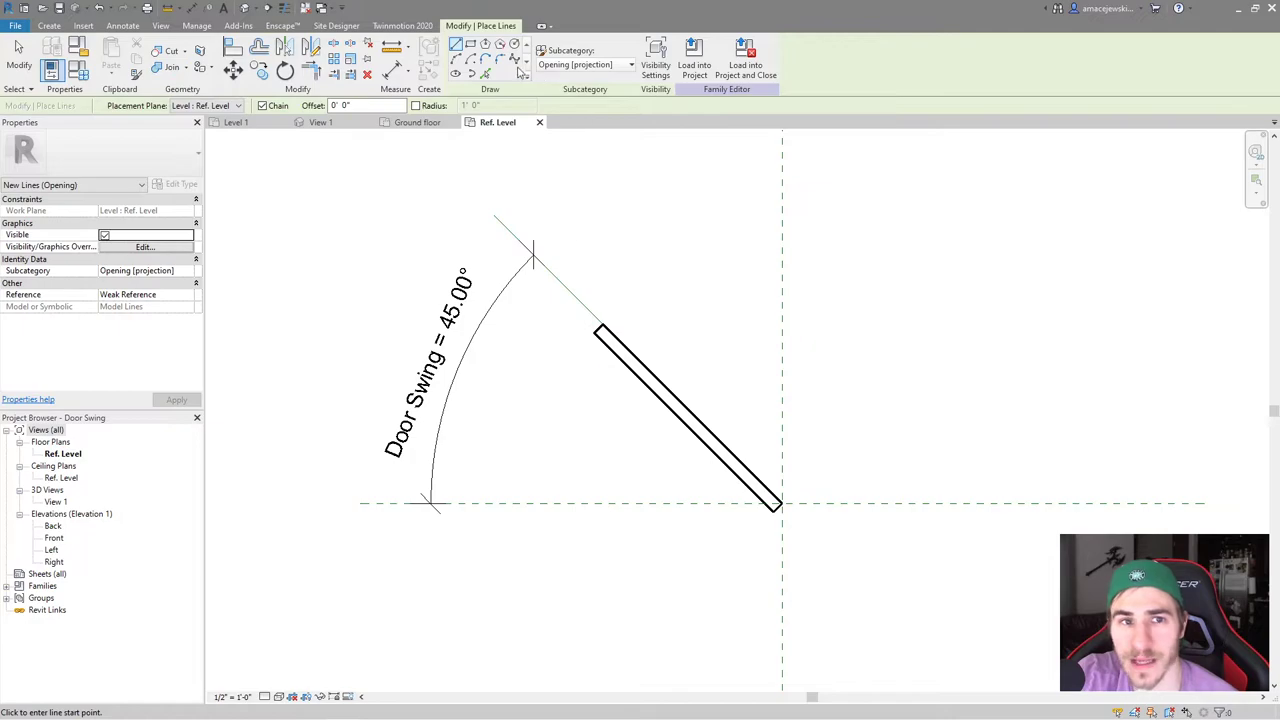
click(456, 58)
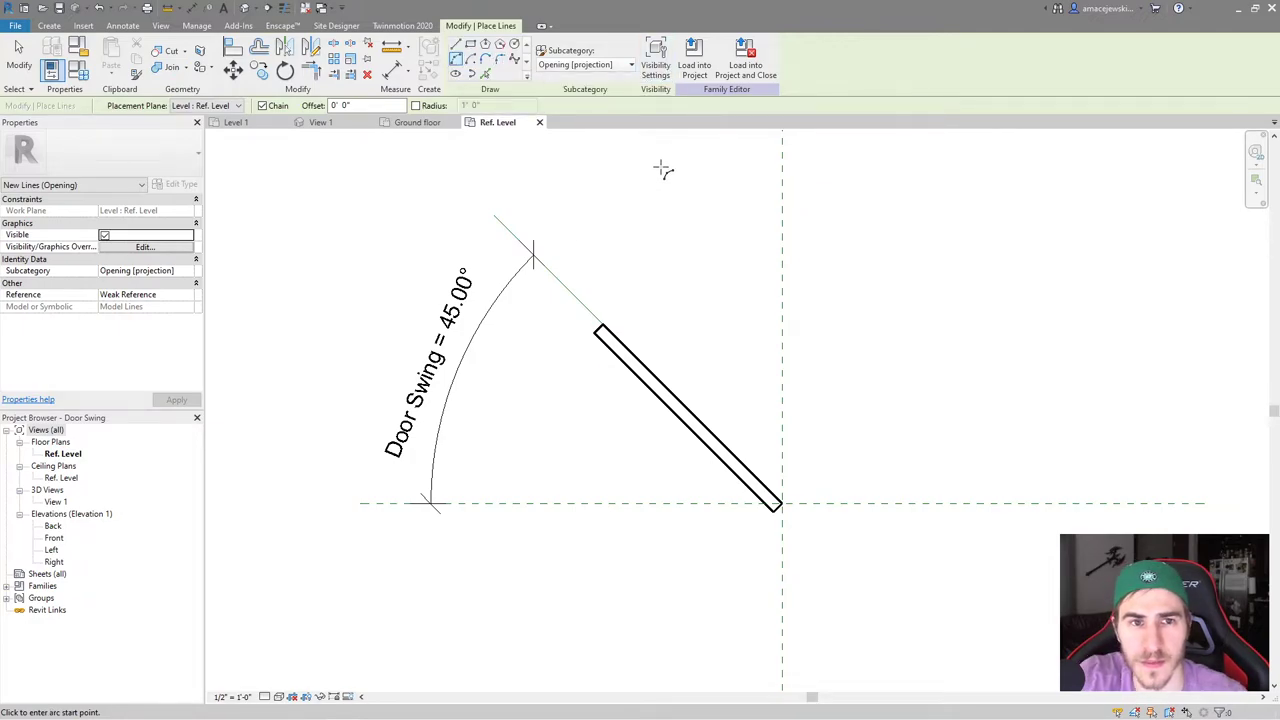
click(456, 45)
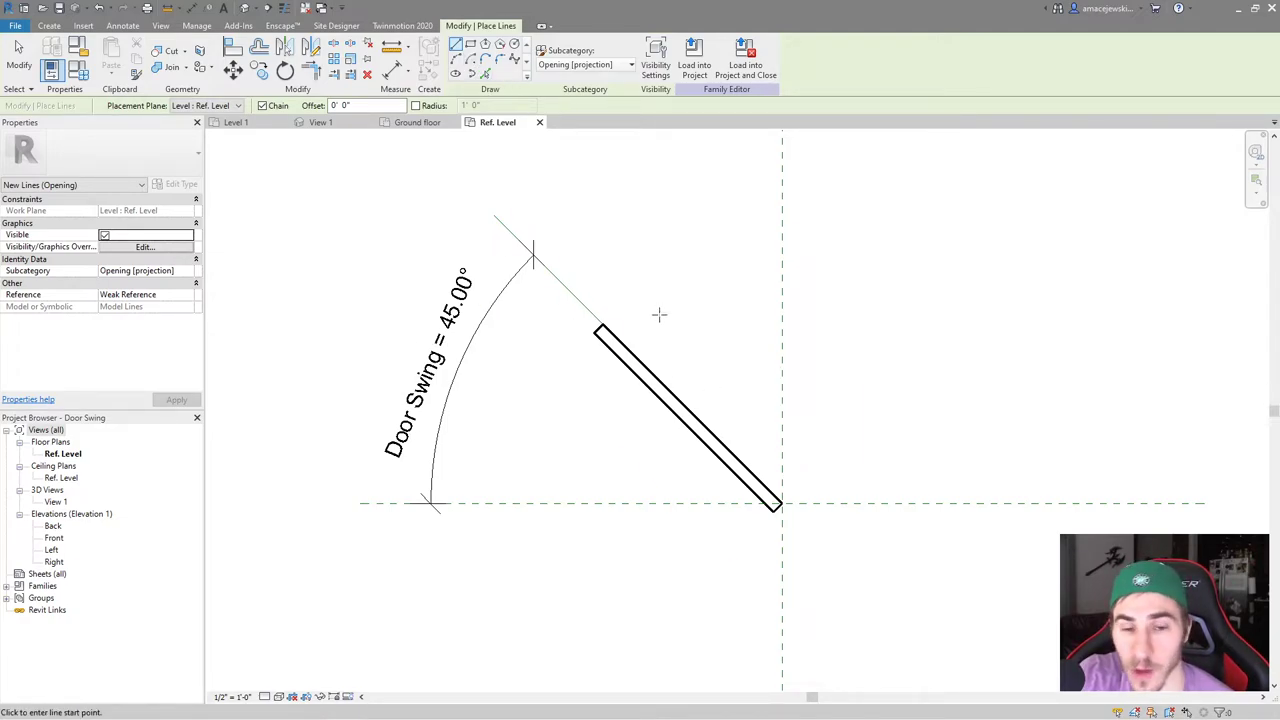
click(470, 63)
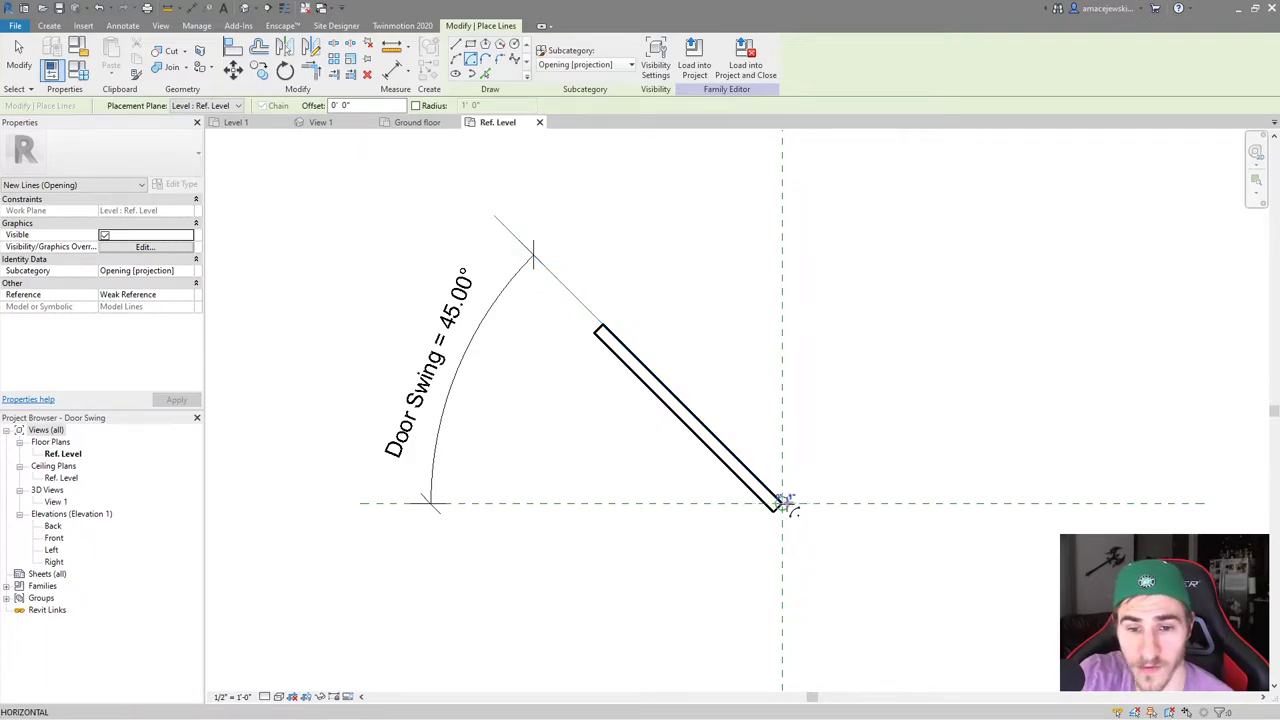
click(782, 503)
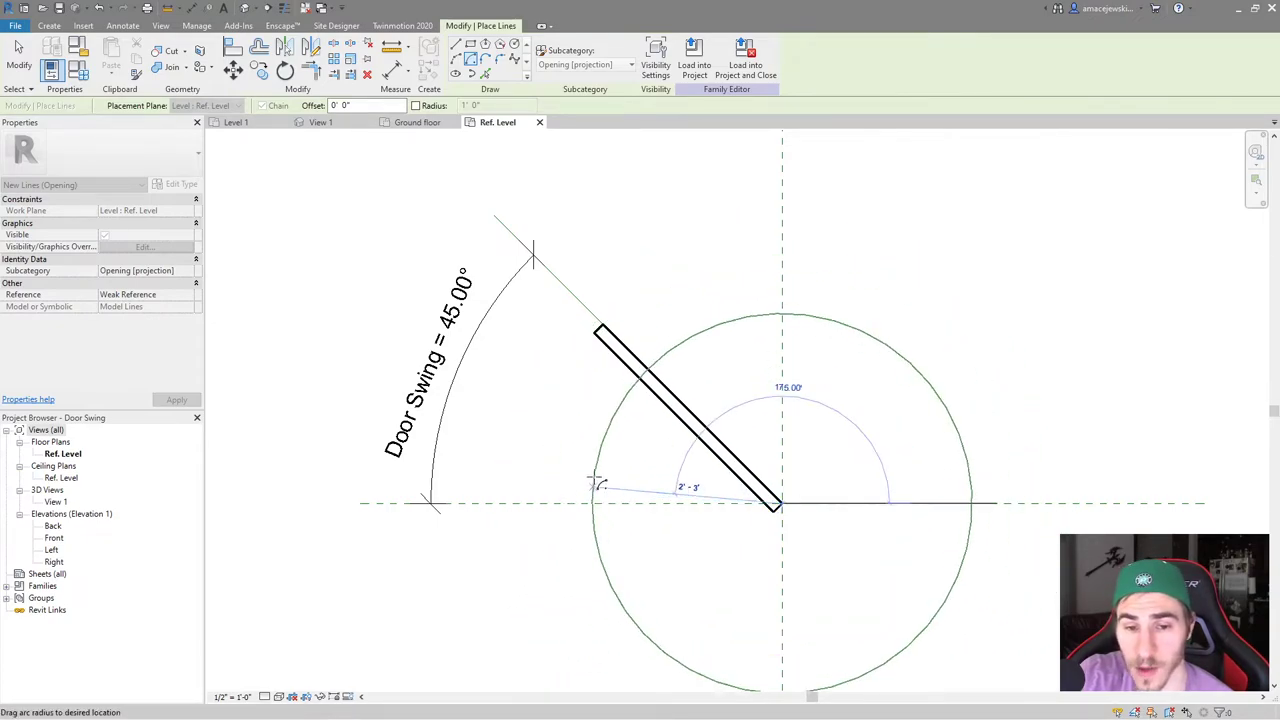
click(587, 271)
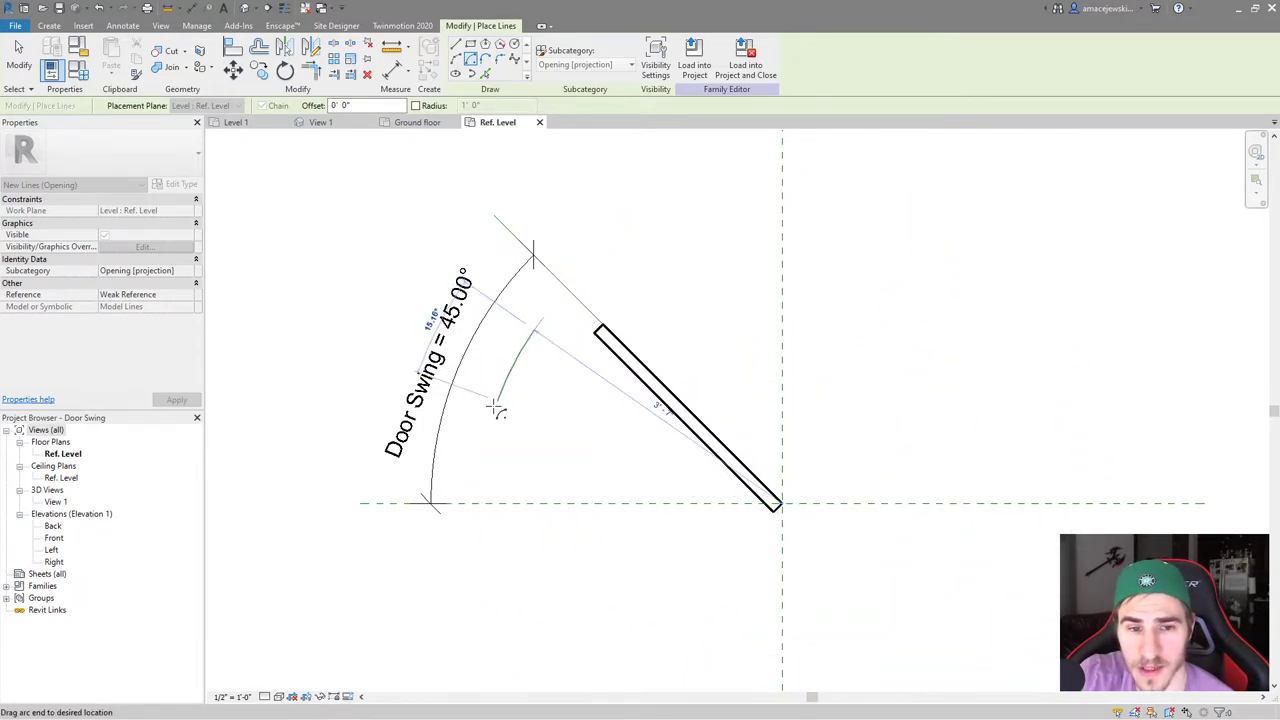
click(495, 505)
key(Escape)
key(Escape)
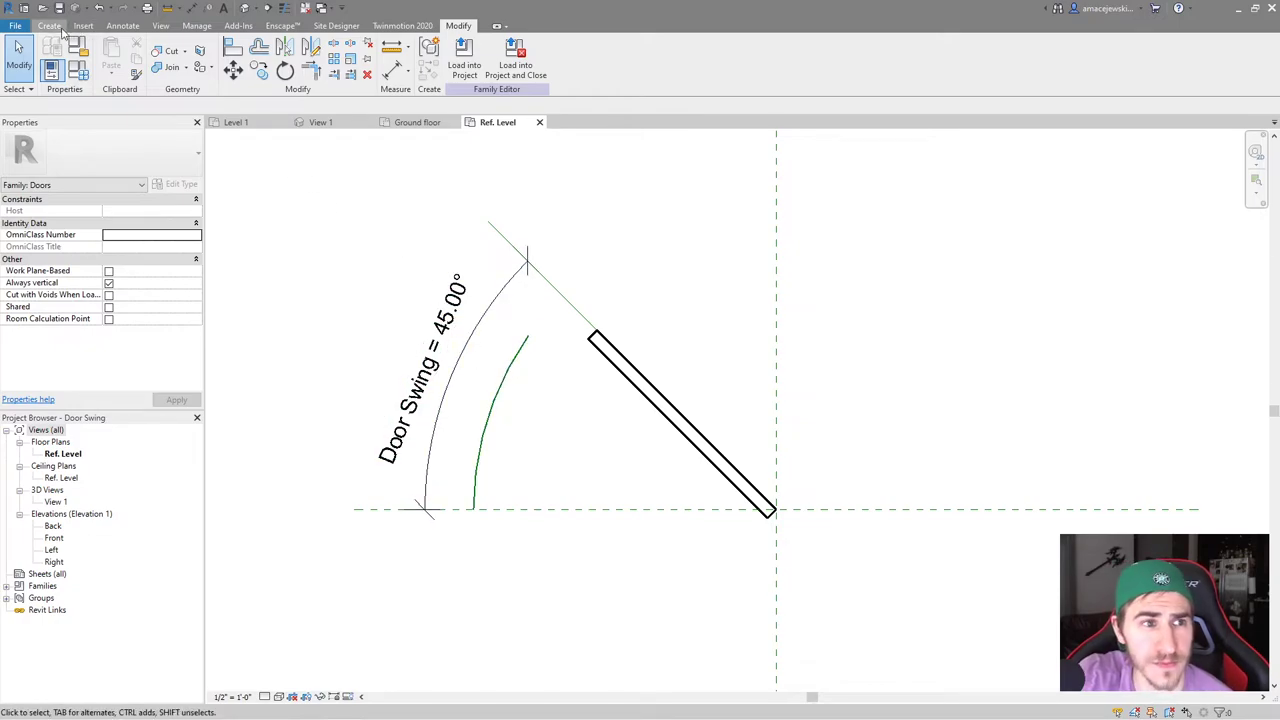
Change the Opening subcategory's line color to gray RGB 128-128-128 in the object styles
click(196, 25)
click(89, 60)
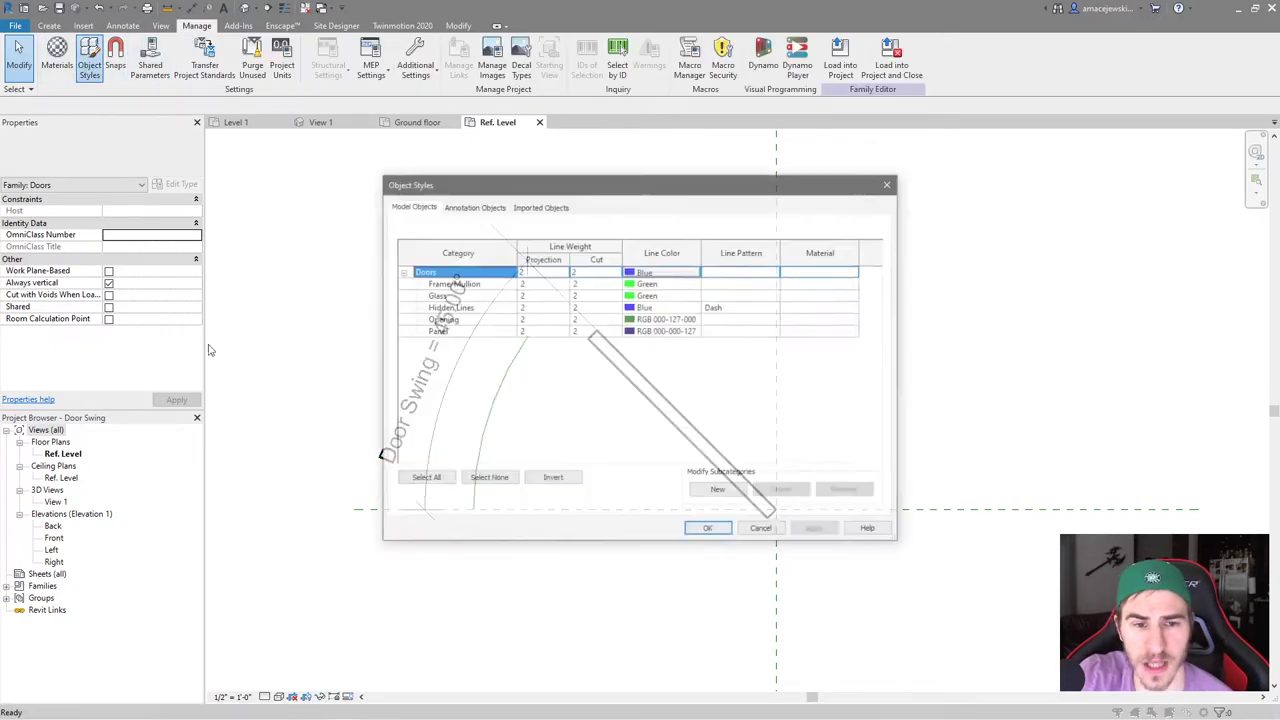
click(440, 319)
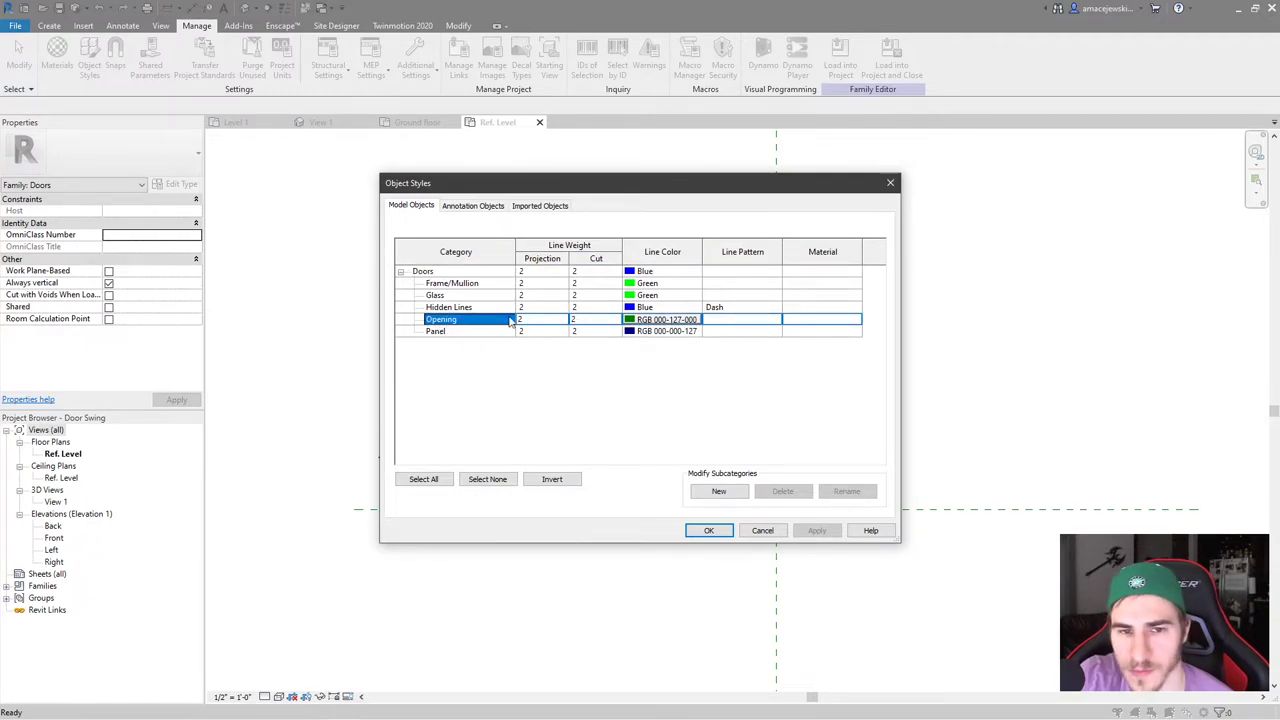
click(668, 319)
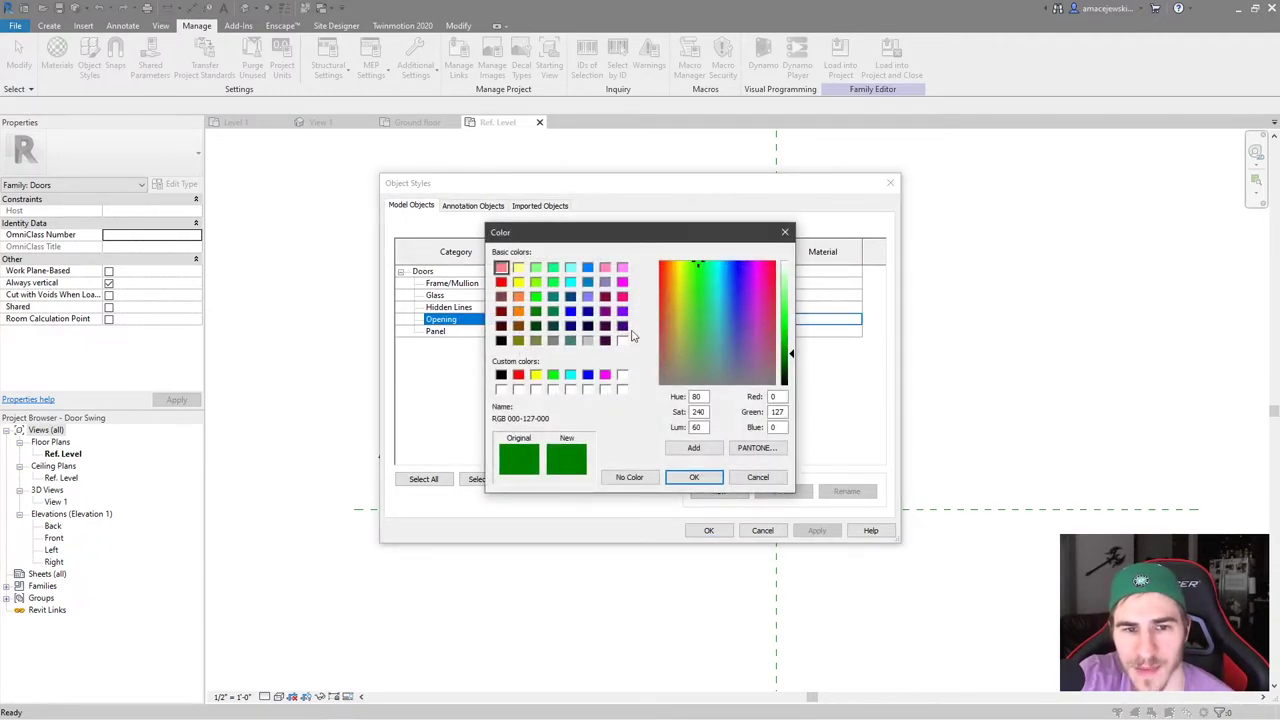
click(552, 341)
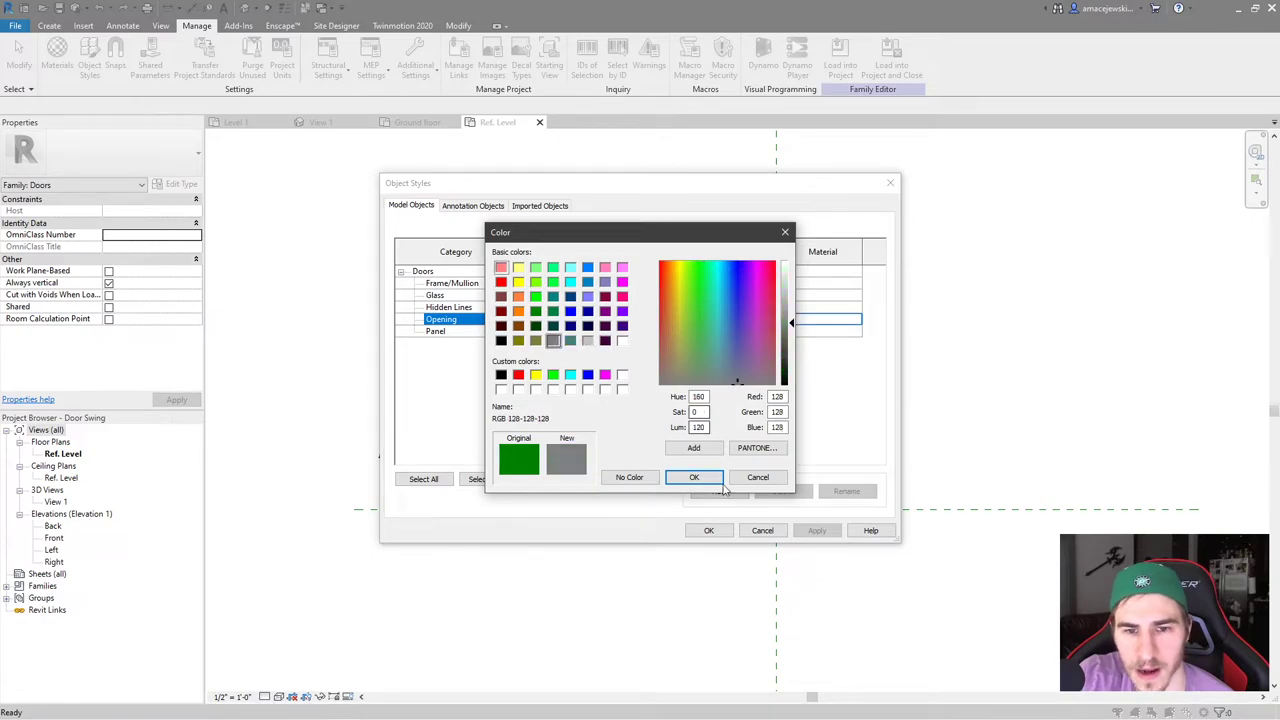
click(698, 478)
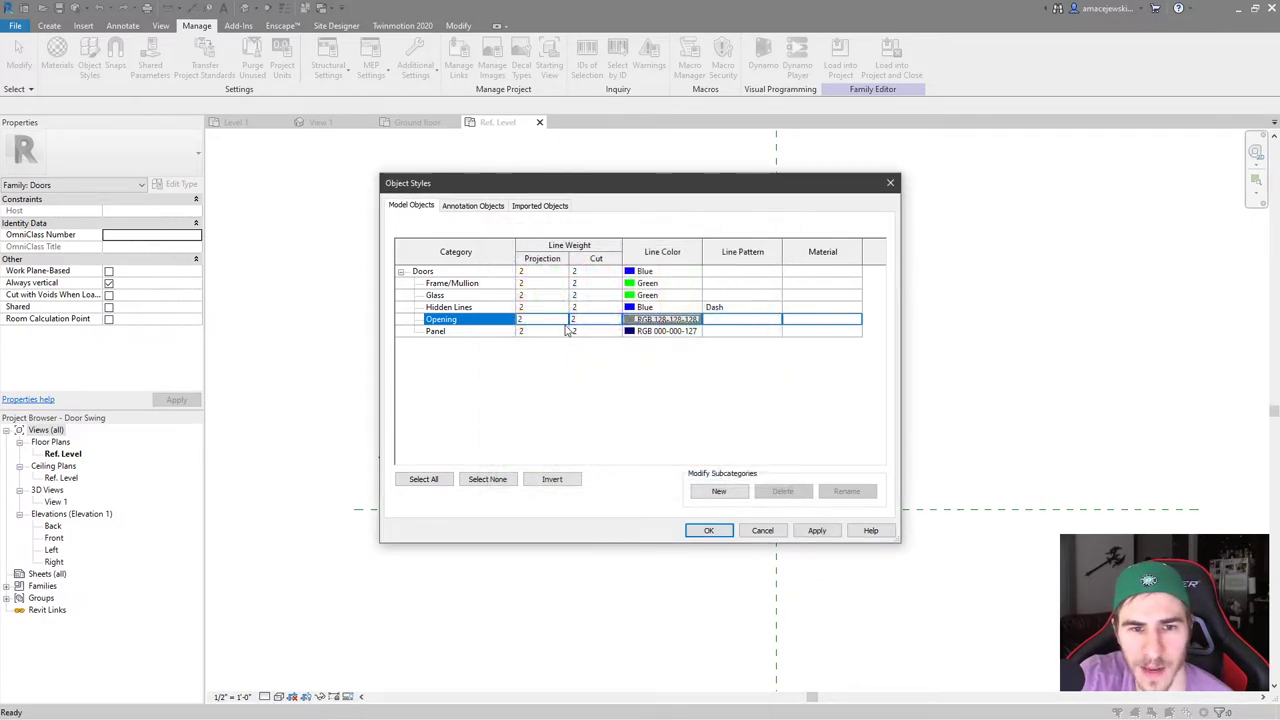
Set the Opening subcategory's projection and cut line weights to 1 and apply the object styles
click(563, 320)
click(561, 321)
click(553, 337)
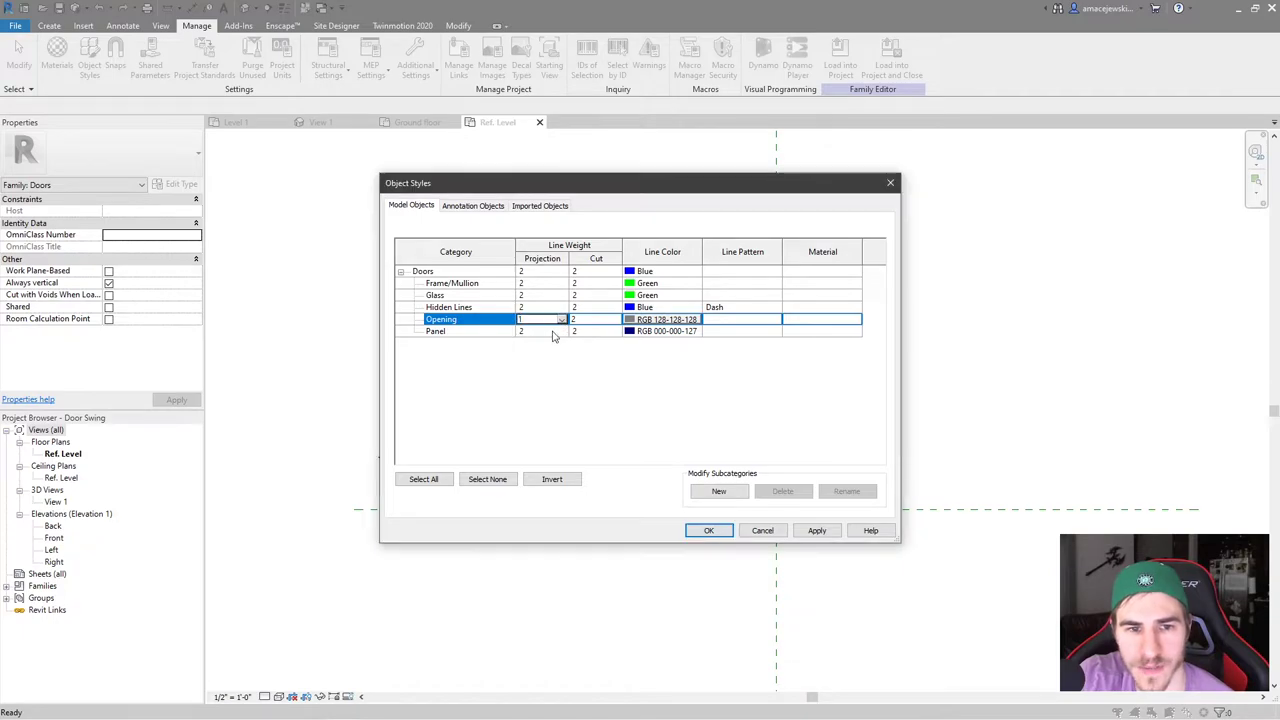
click(595, 319)
click(614, 320)
click(592, 336)
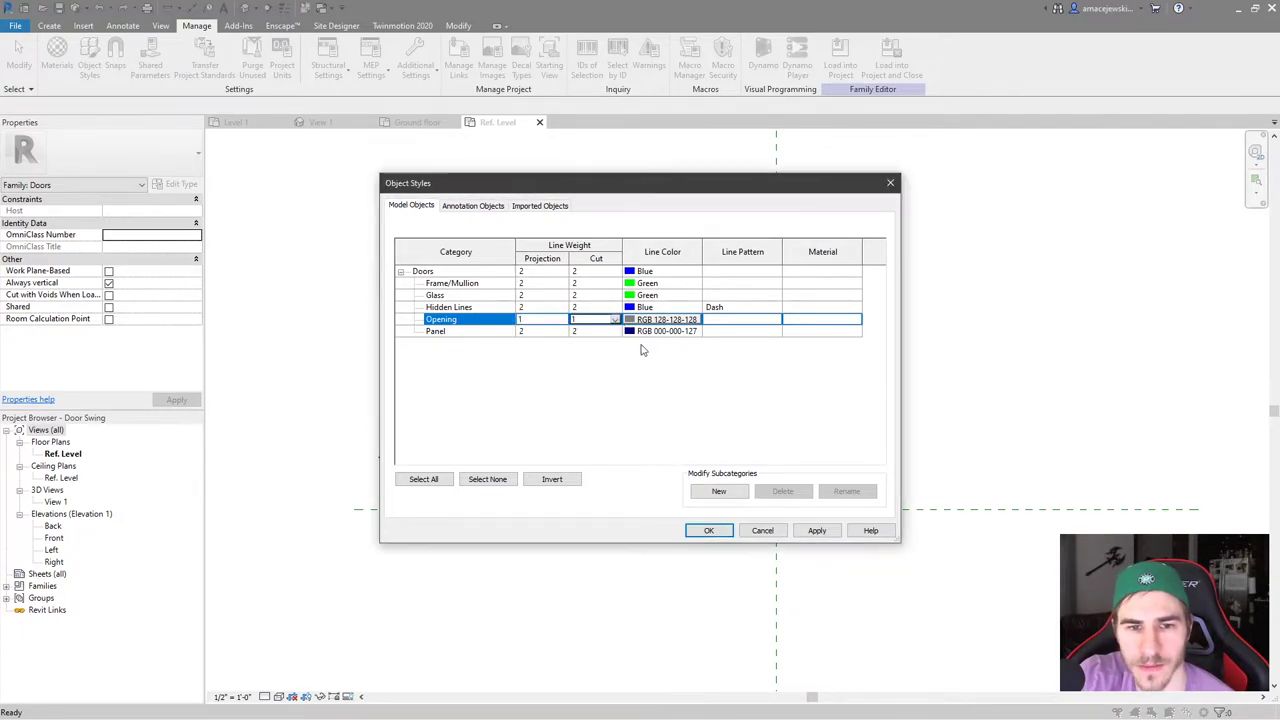
click(712, 531)
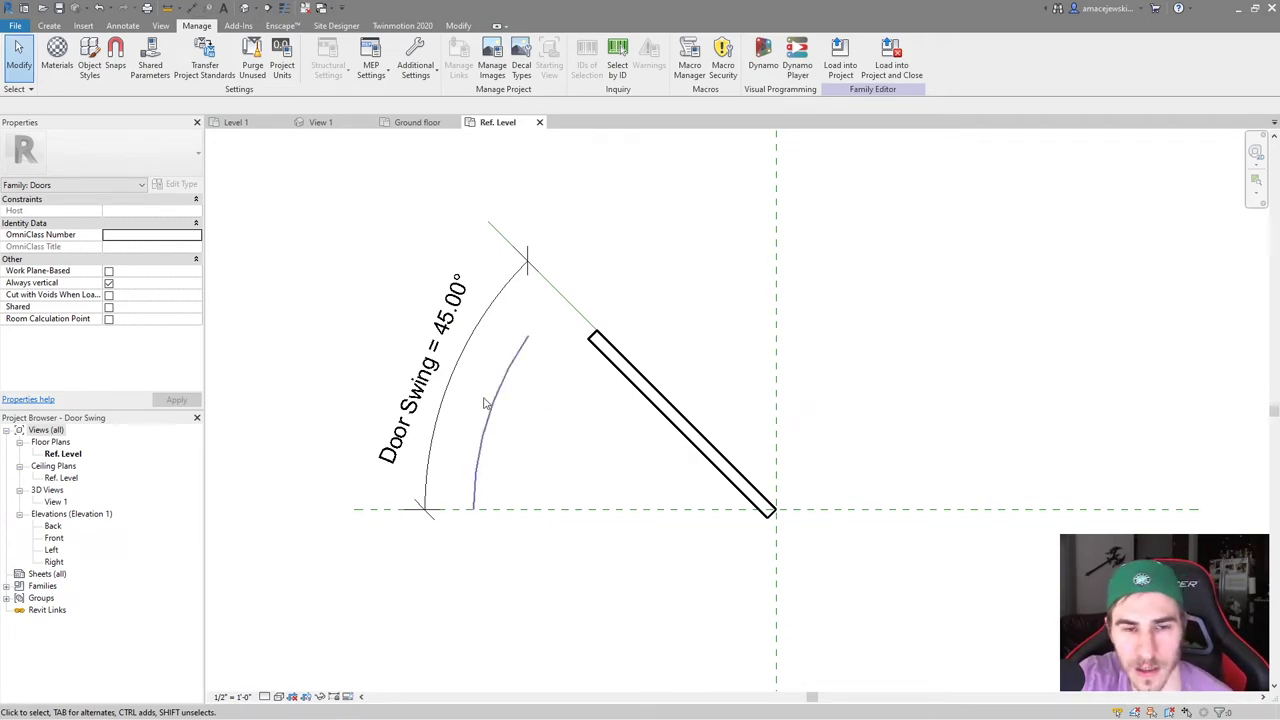
Draw a vertical reference plane to the left of the swing arc, crossing the horizontal reference plane
scroll(608, 430, down, 2)
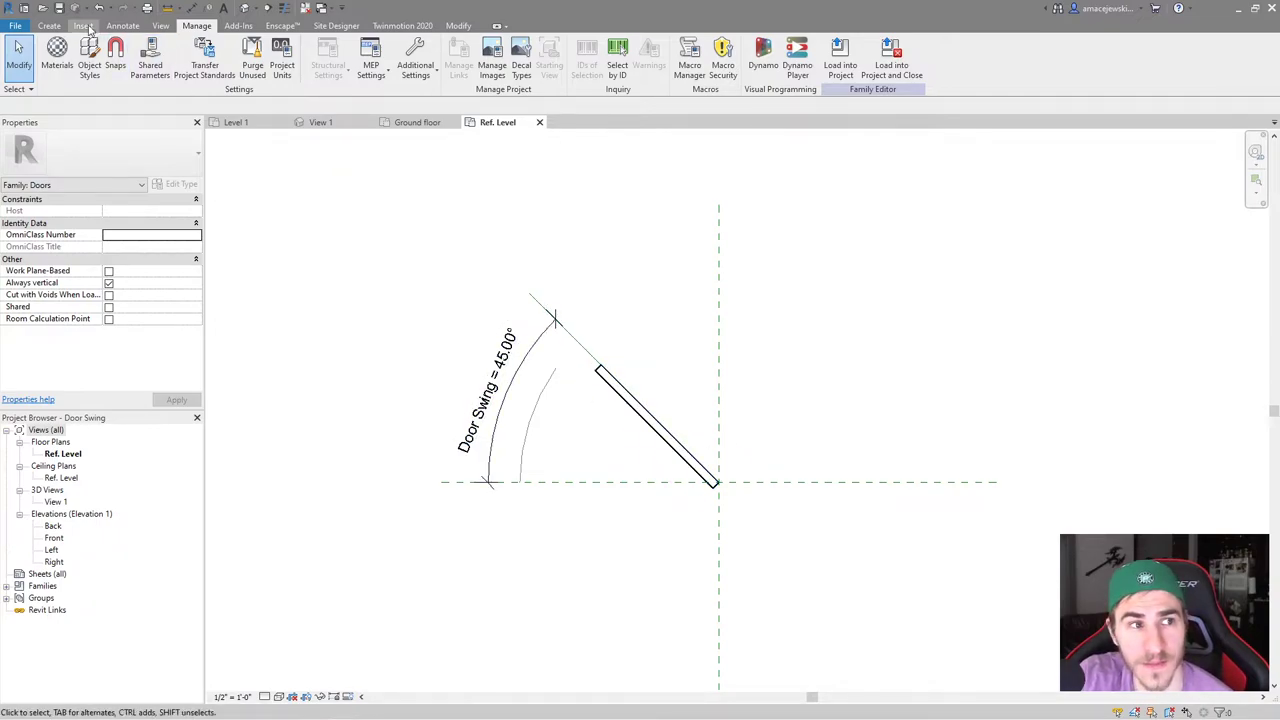
click(49, 25)
click(757, 60)
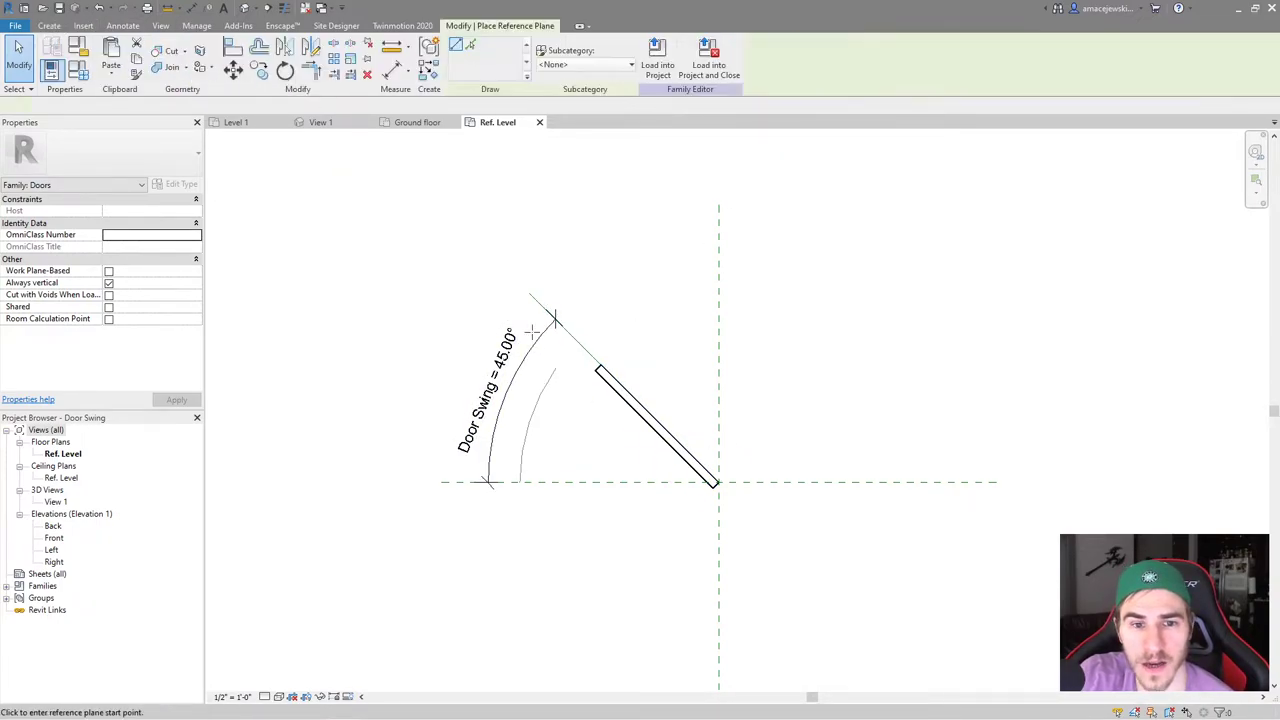
click(472, 221)
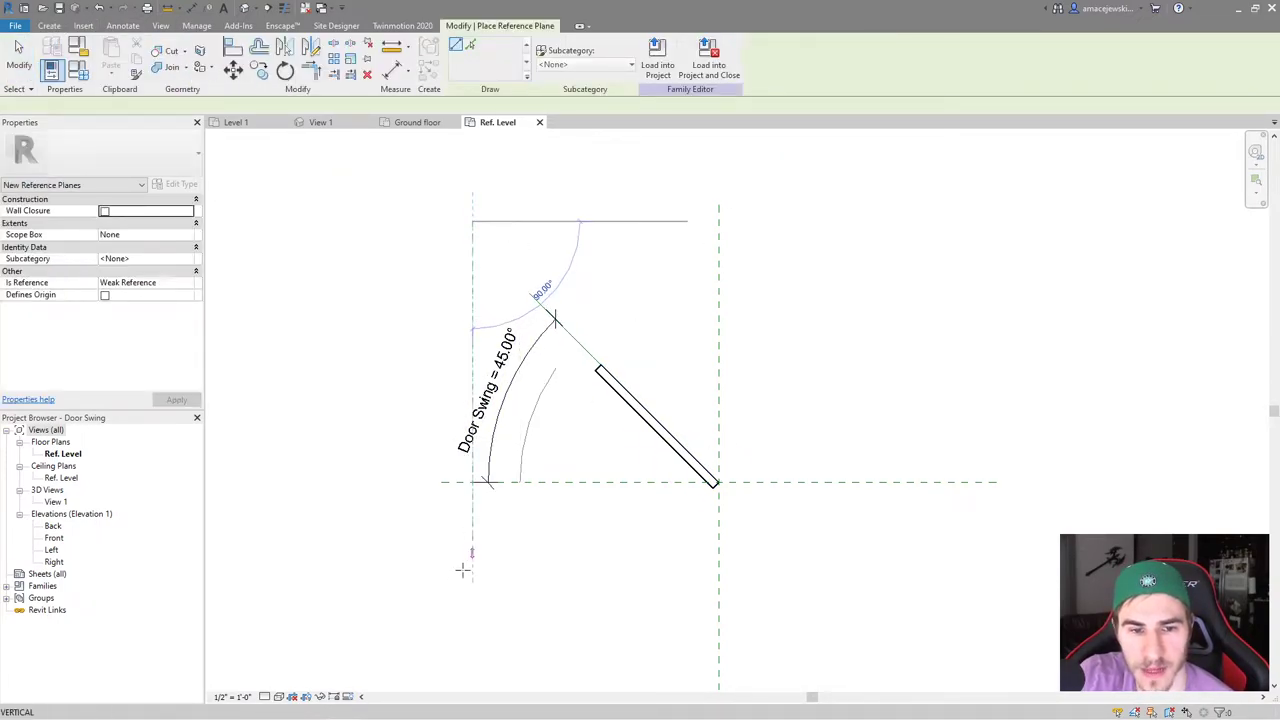
click(472, 626)
Dimension the distance between the two vertical reference planes below the door and label it with the Width parameter
key(d)
key(i)
click(719, 271)
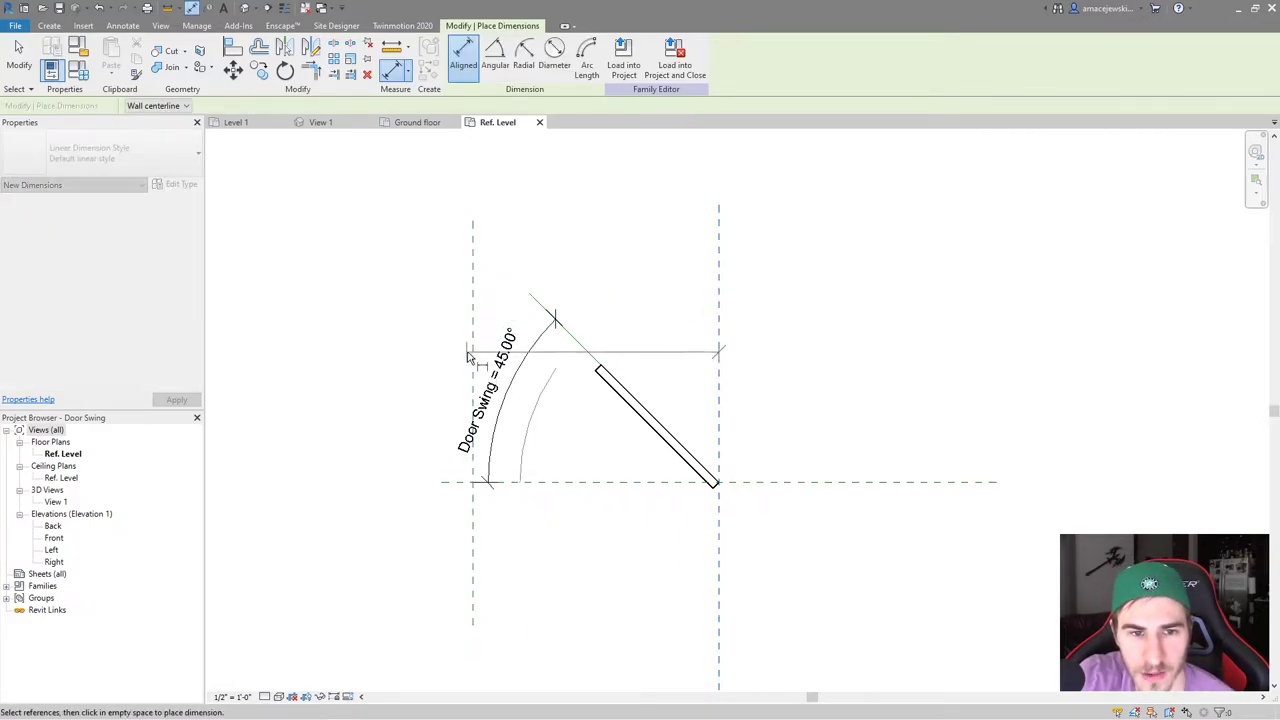
click(470, 358)
click(614, 535)
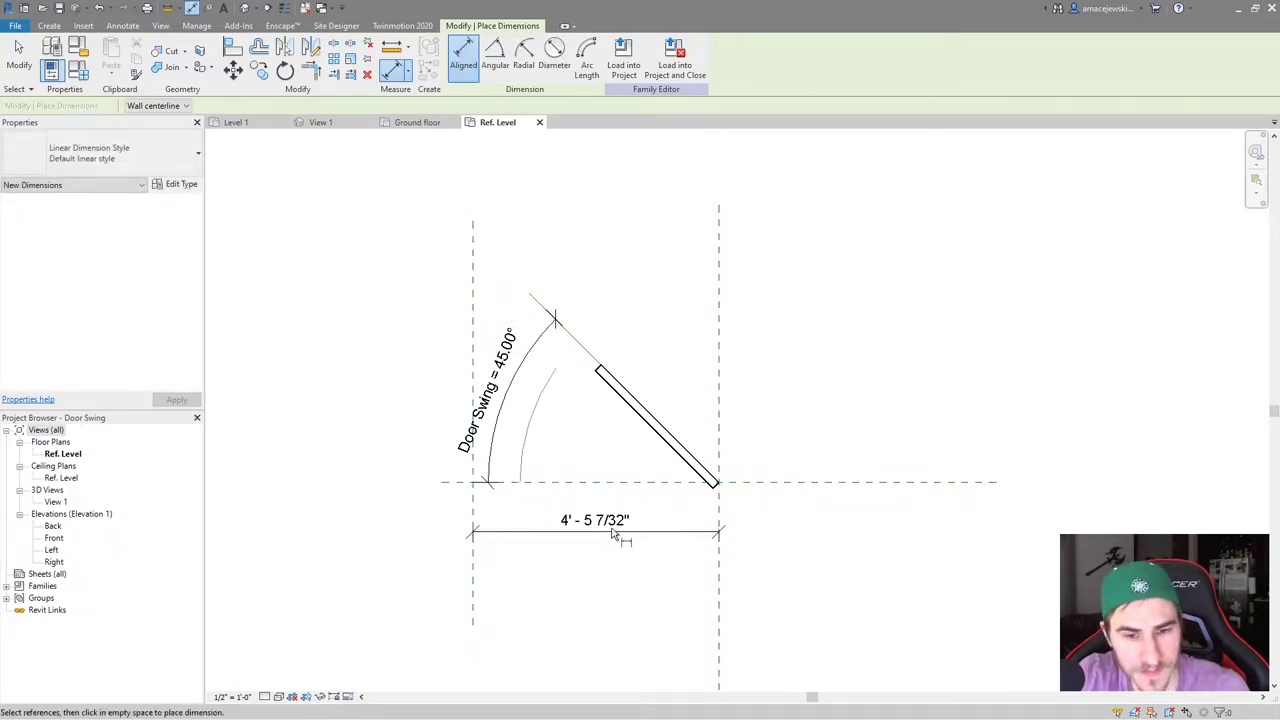
key(Escape)
click(530, 56)
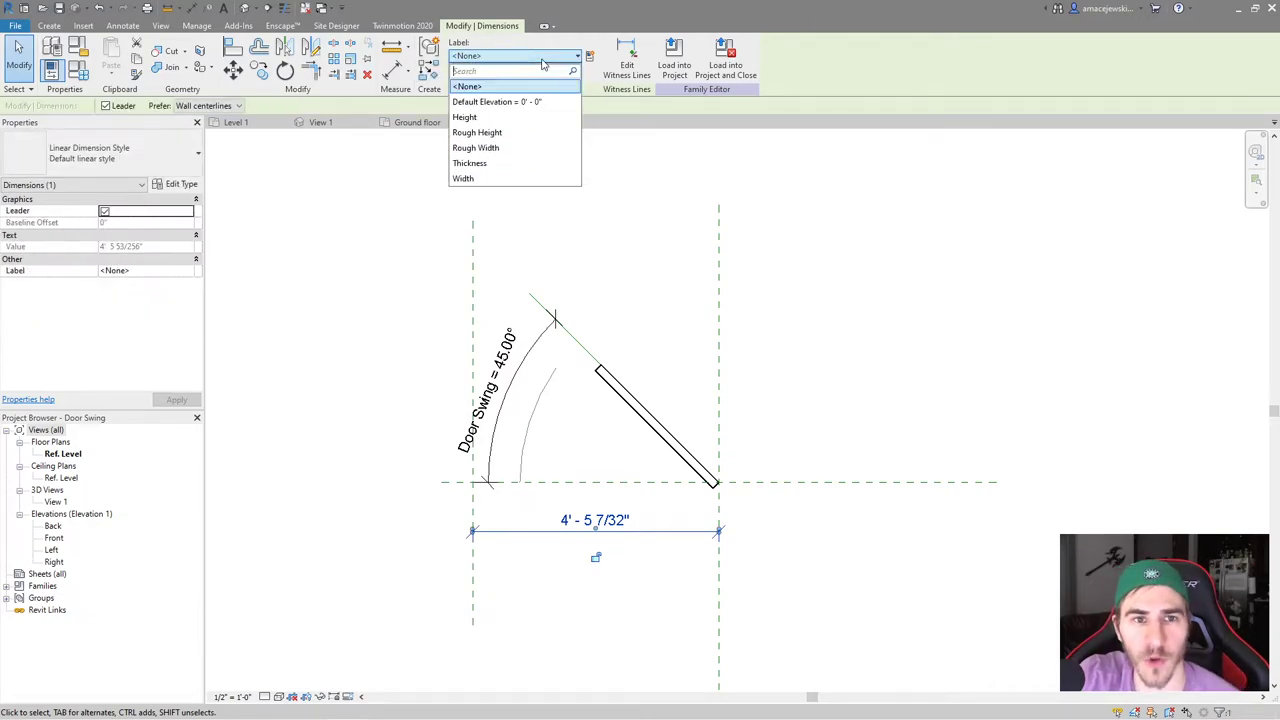
click(484, 178)
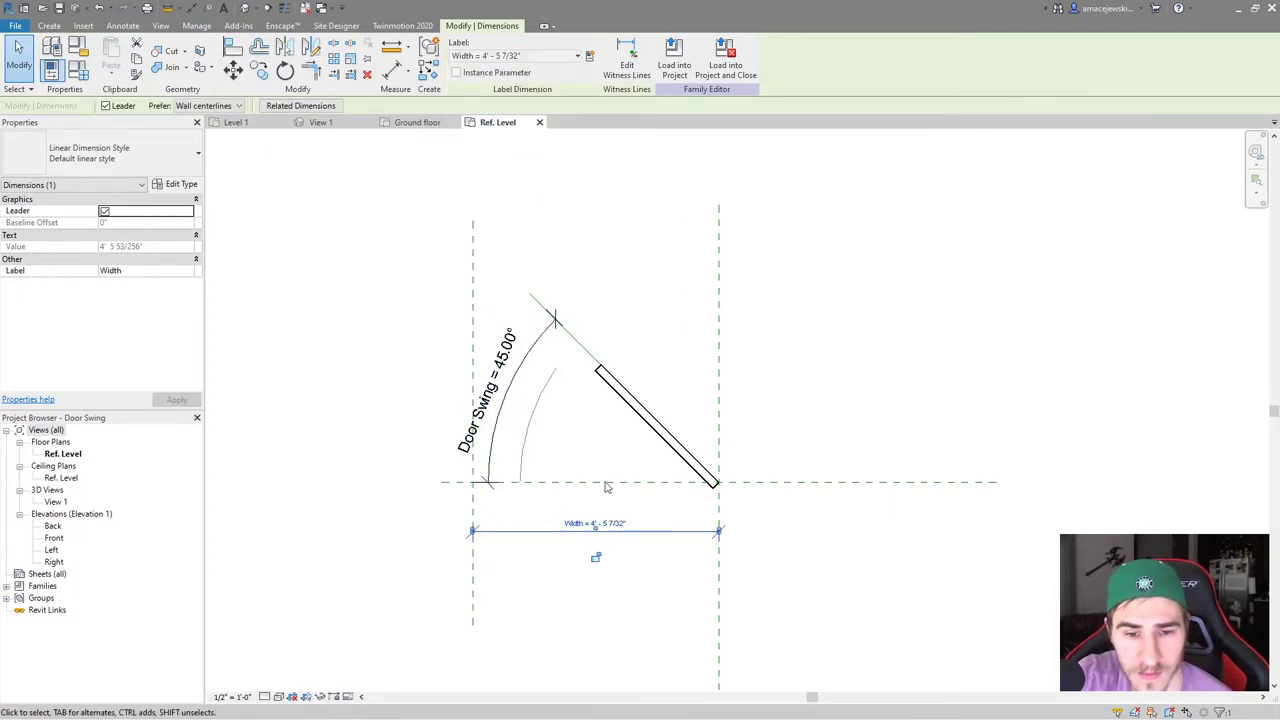
Set the family's Width parameter to 3' 0" in the family types and apply it
click(78, 68)
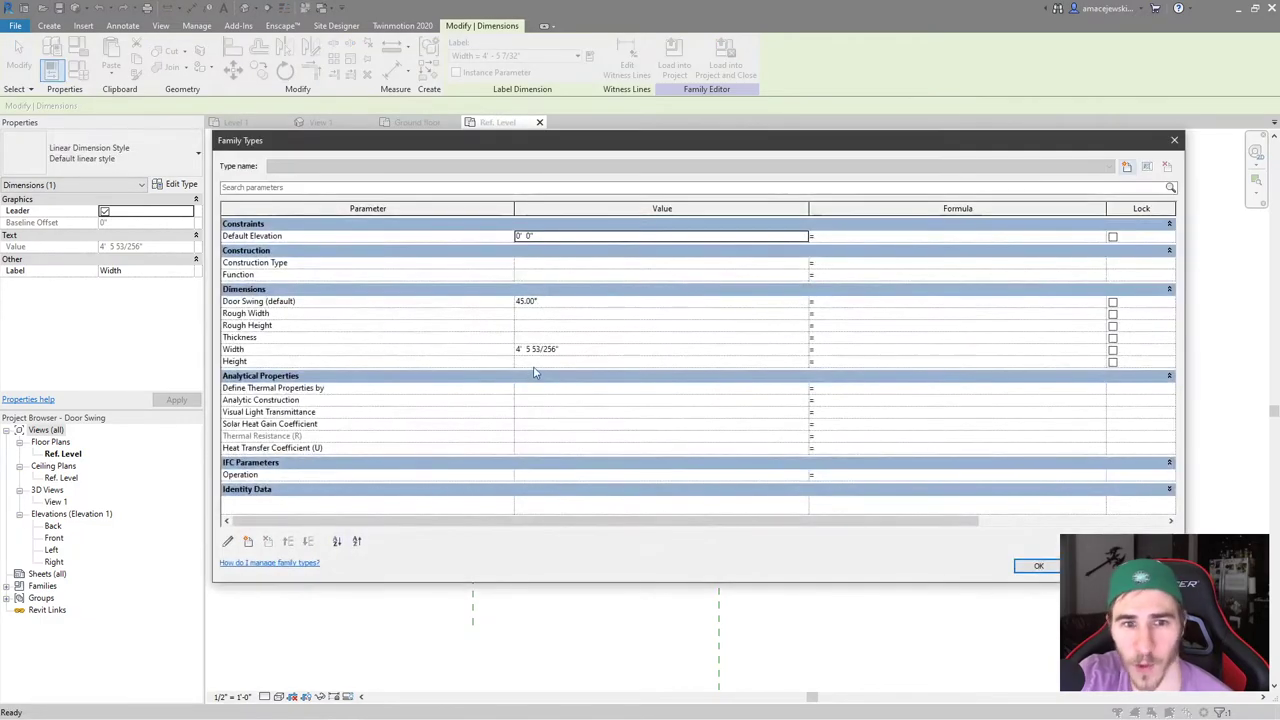
click(614, 348)
text(3)
key(Tab)
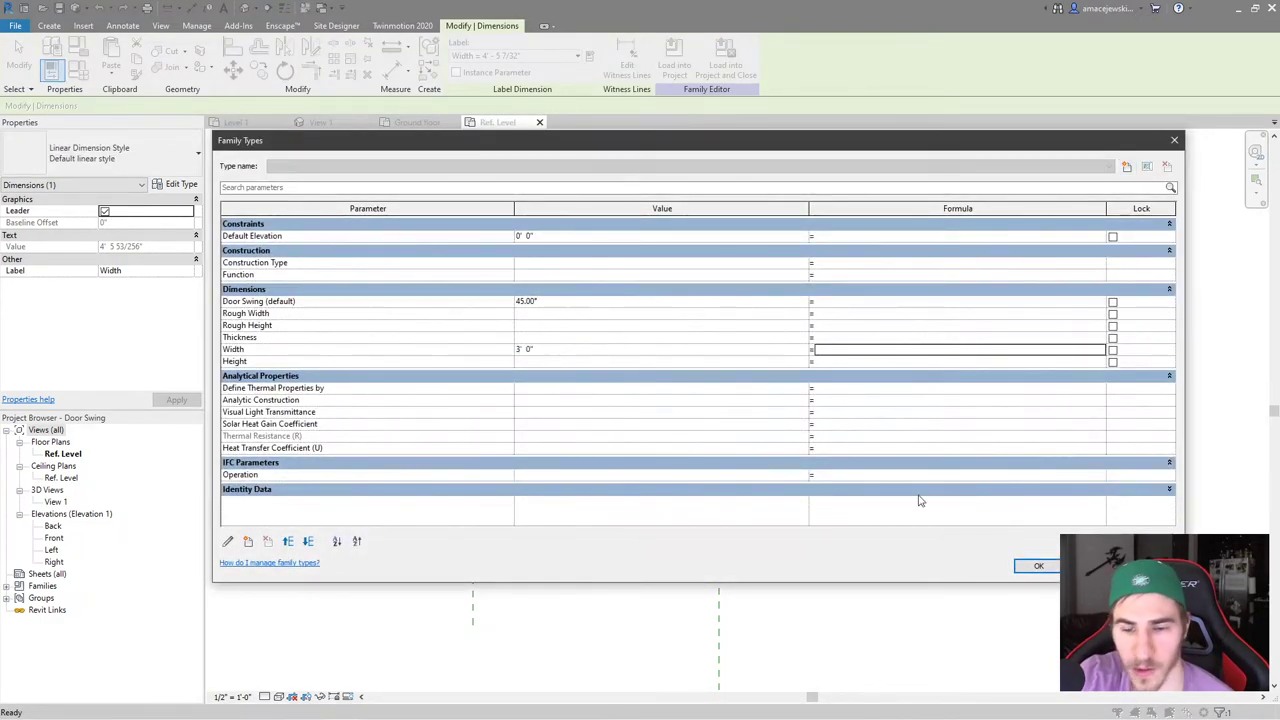
click(1040, 566)
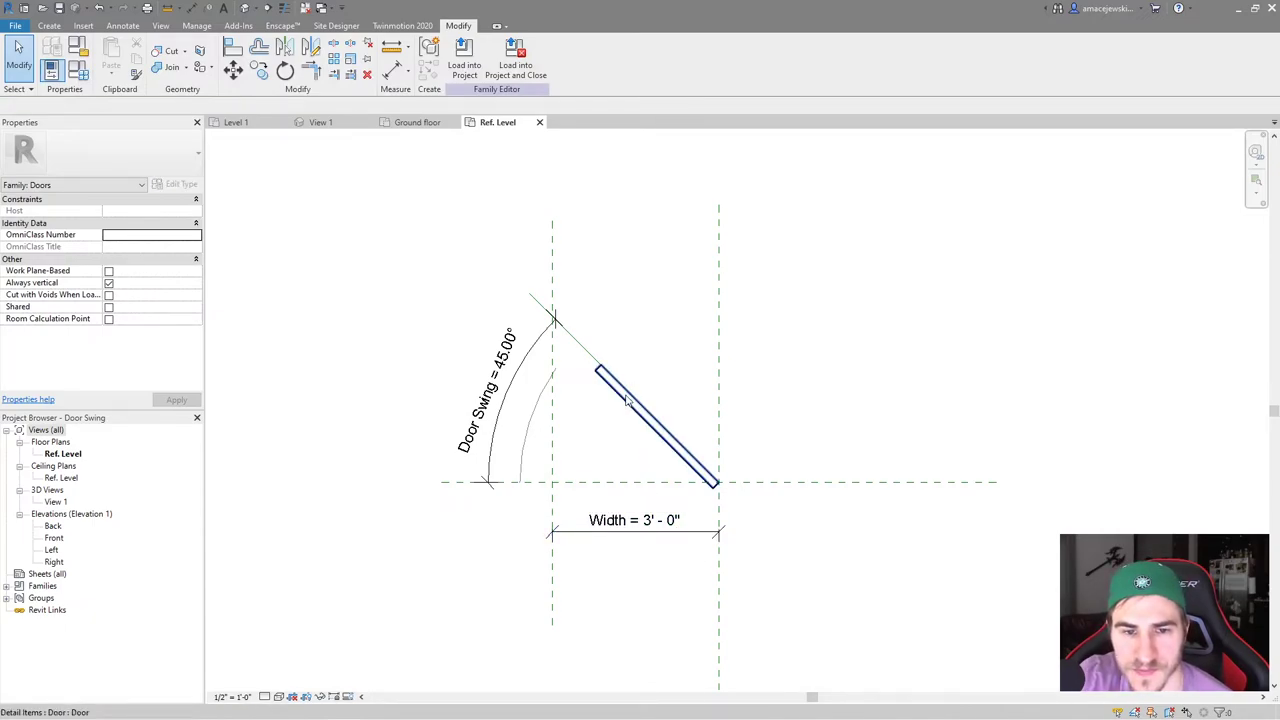
Associate the Door detail item's Door Thickness type parameter with the family's Thickness parameter
click(656, 426)
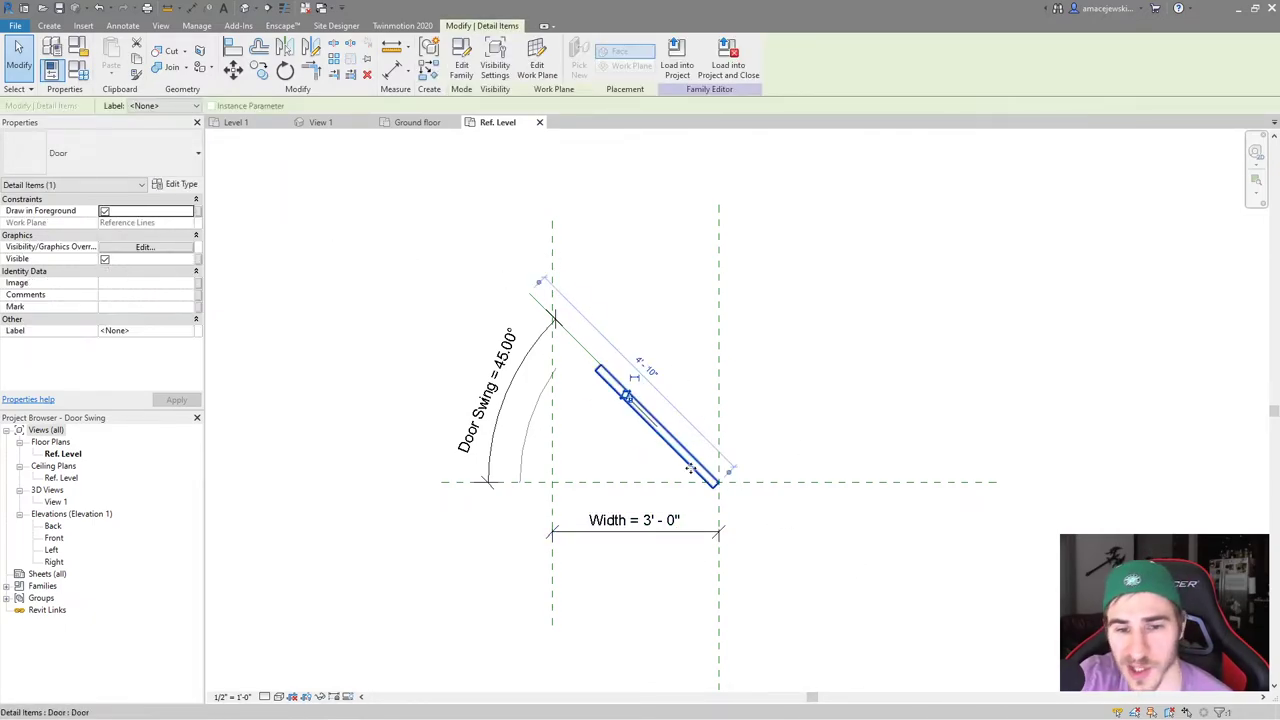
click(184, 184)
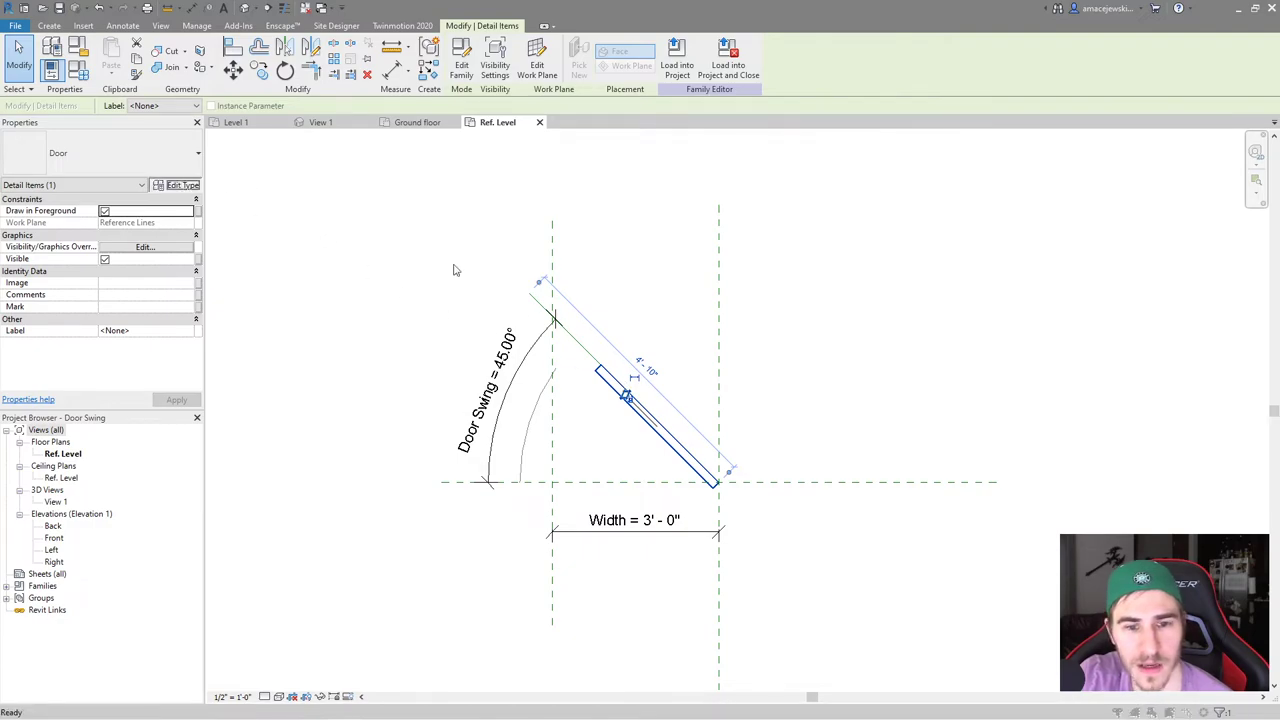
drag(686, 209, 741, 198)
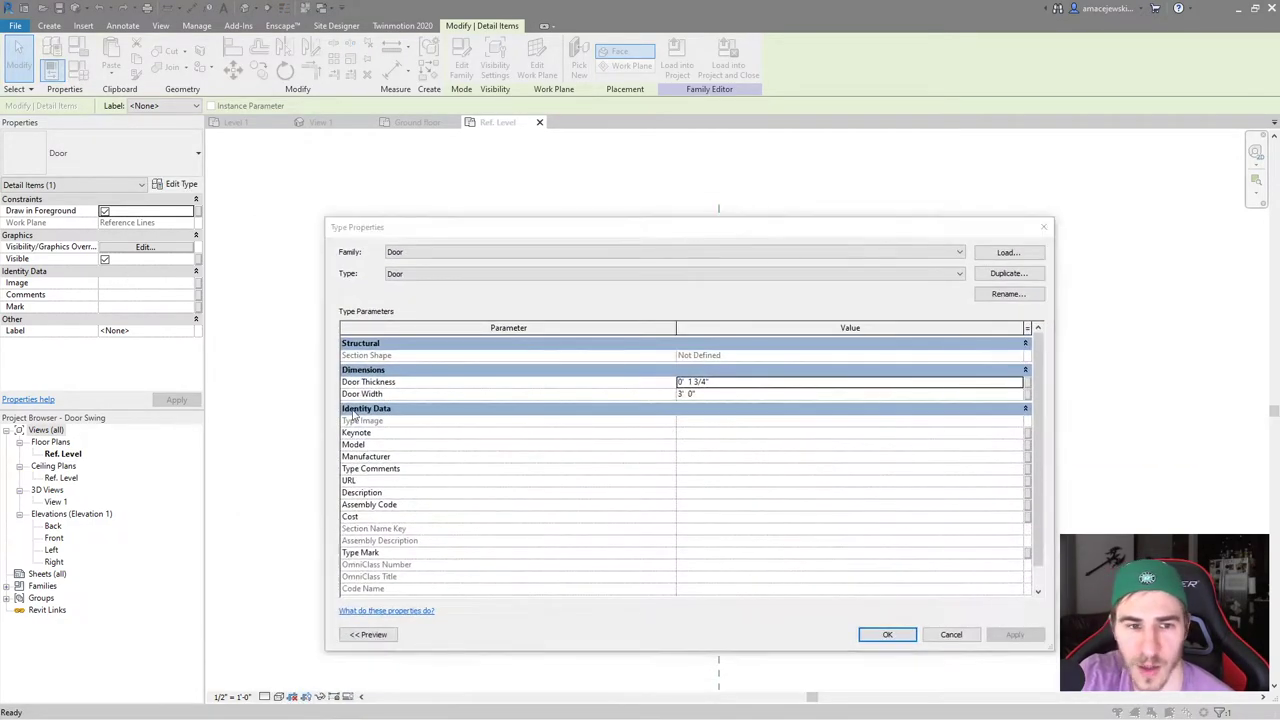
click(1025, 384)
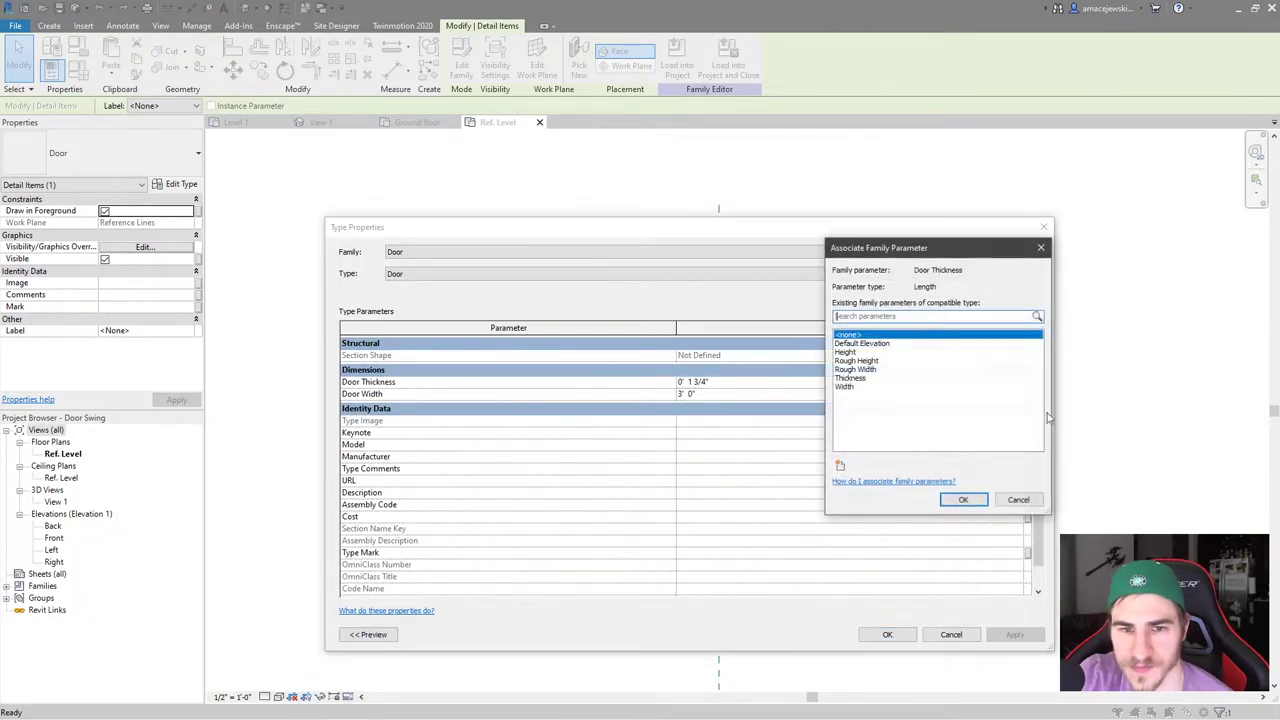
click(848, 379)
click(963, 499)
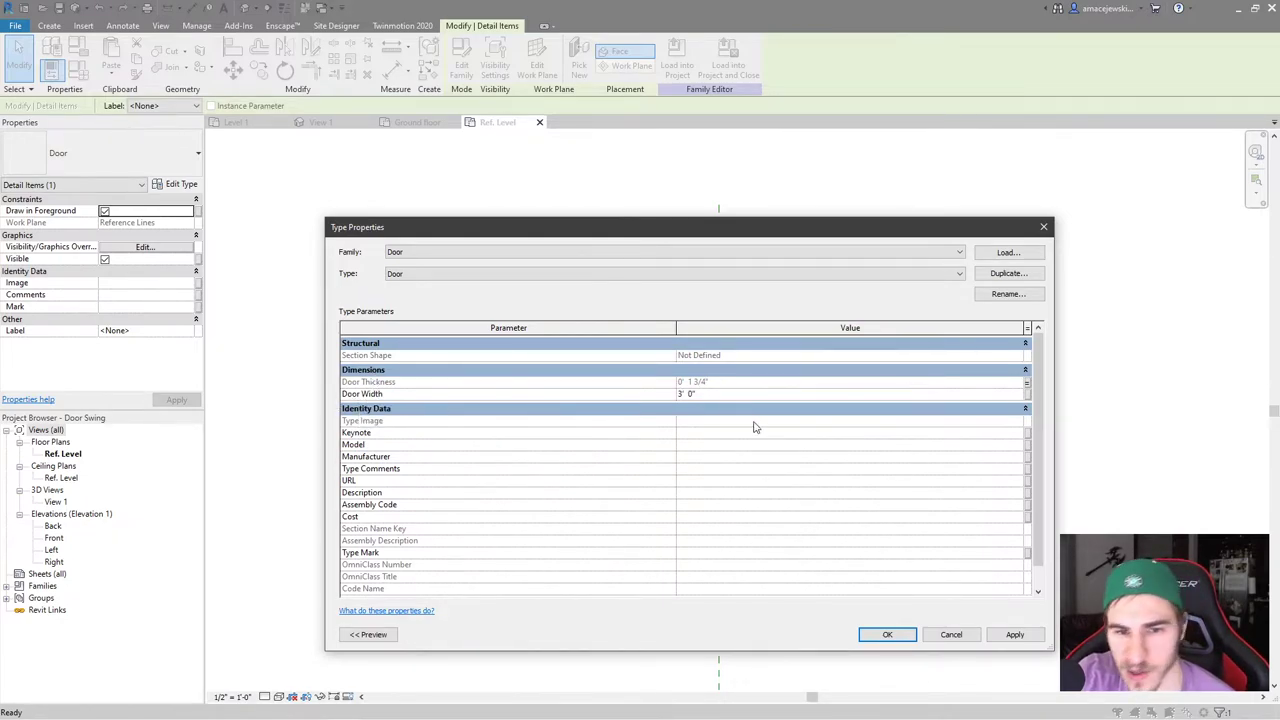
Associate the Door detail item's Door Width with the family's Width parameter and apply the type properties
click(1026, 394)
click(846, 386)
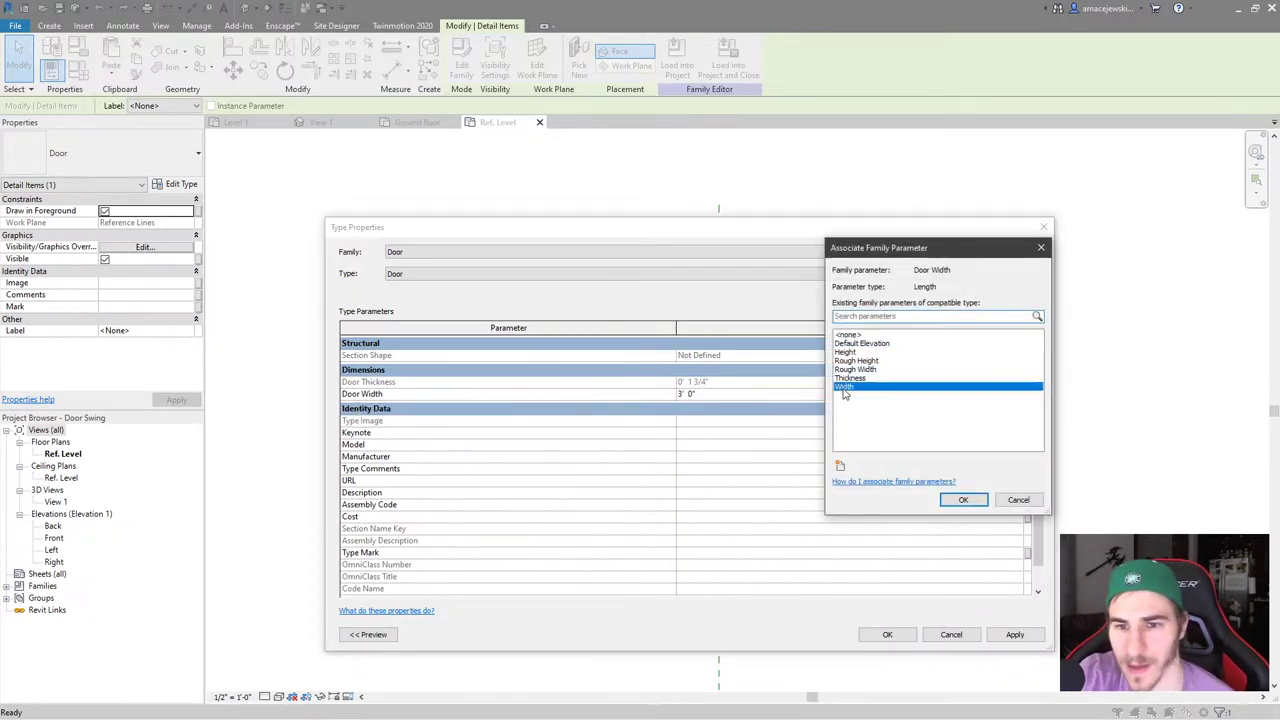
click(960, 500)
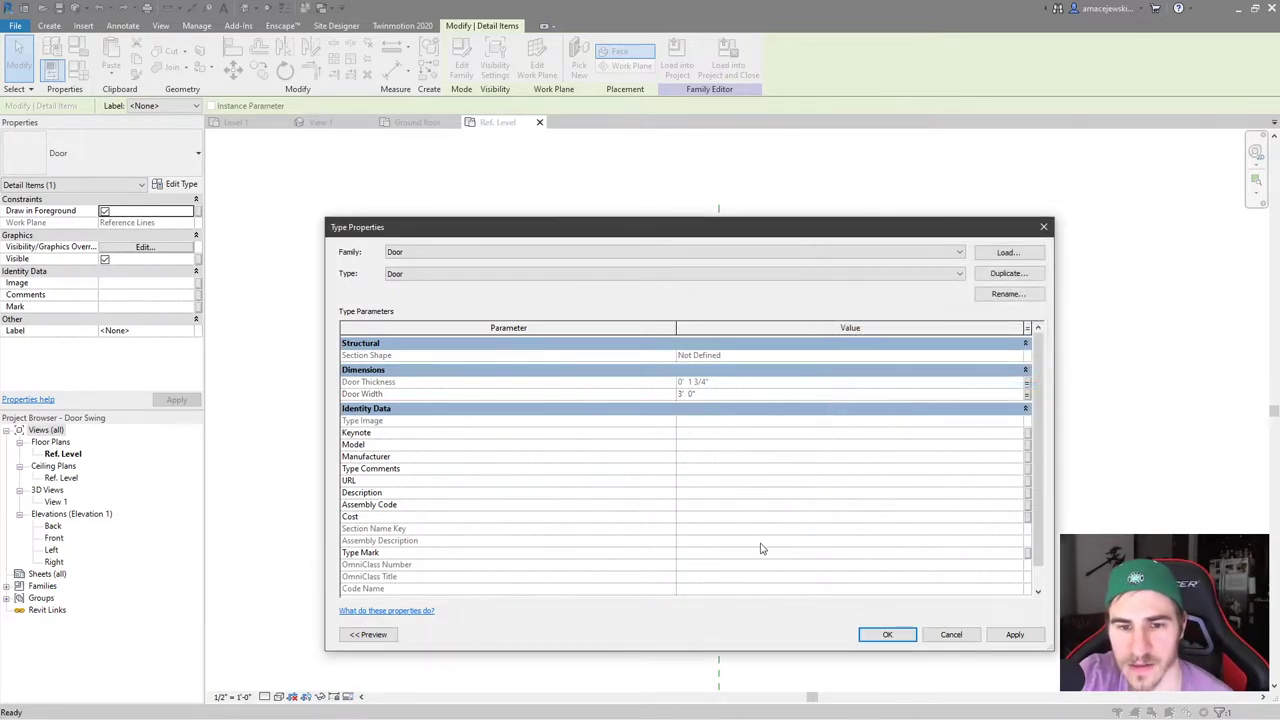
click(887, 640)
click(829, 586)
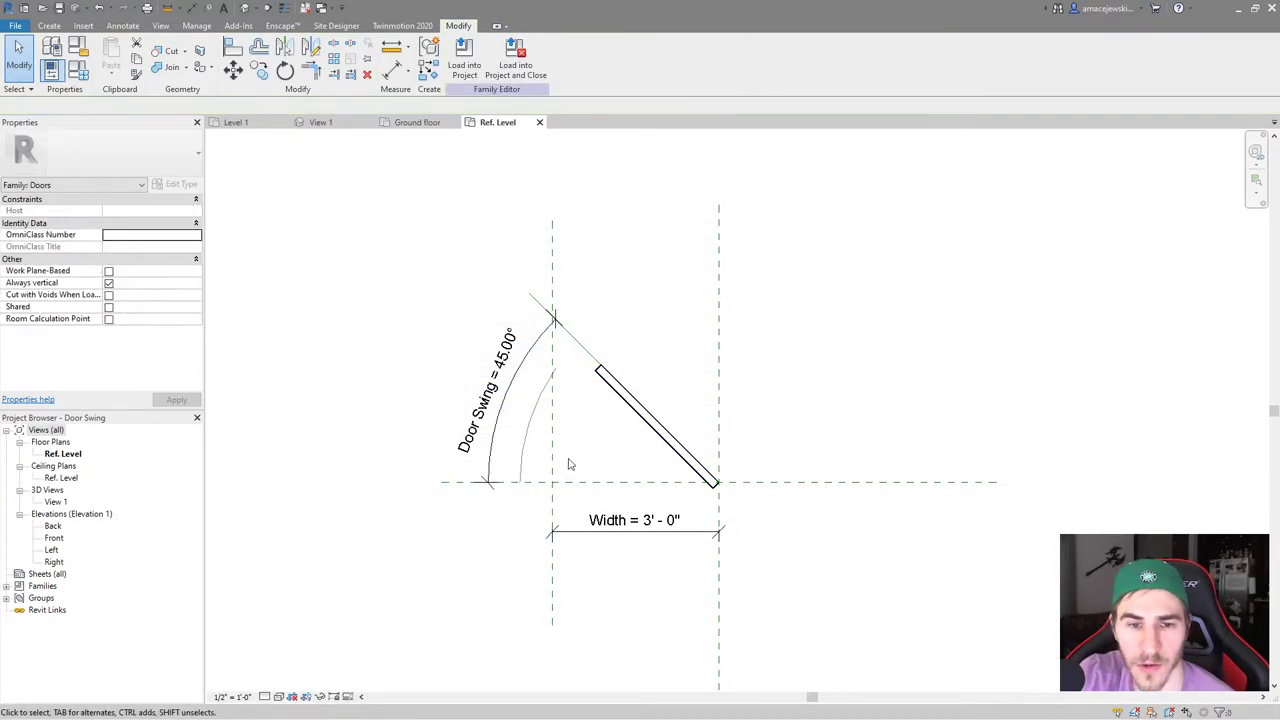
Measure the door panel's length with an aligned dimension, without placing it
middle_drag(628, 431, 587, 458)
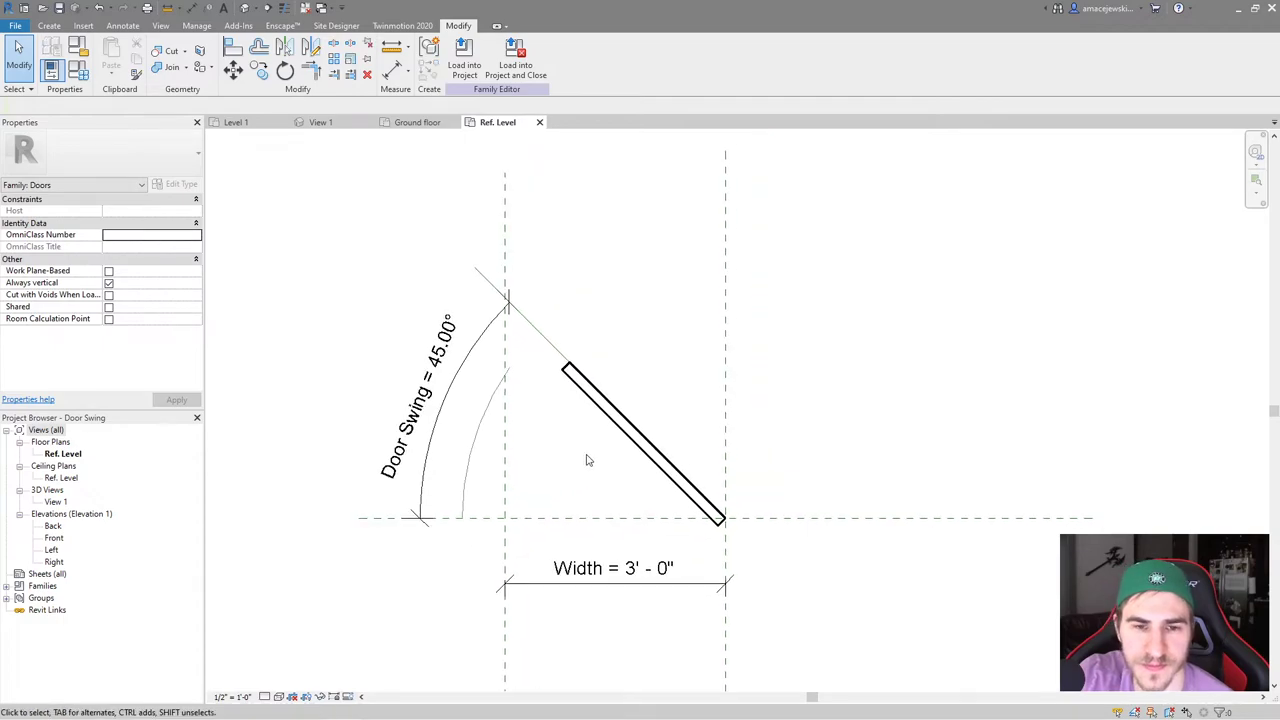
click(607, 422)
click(651, 491)
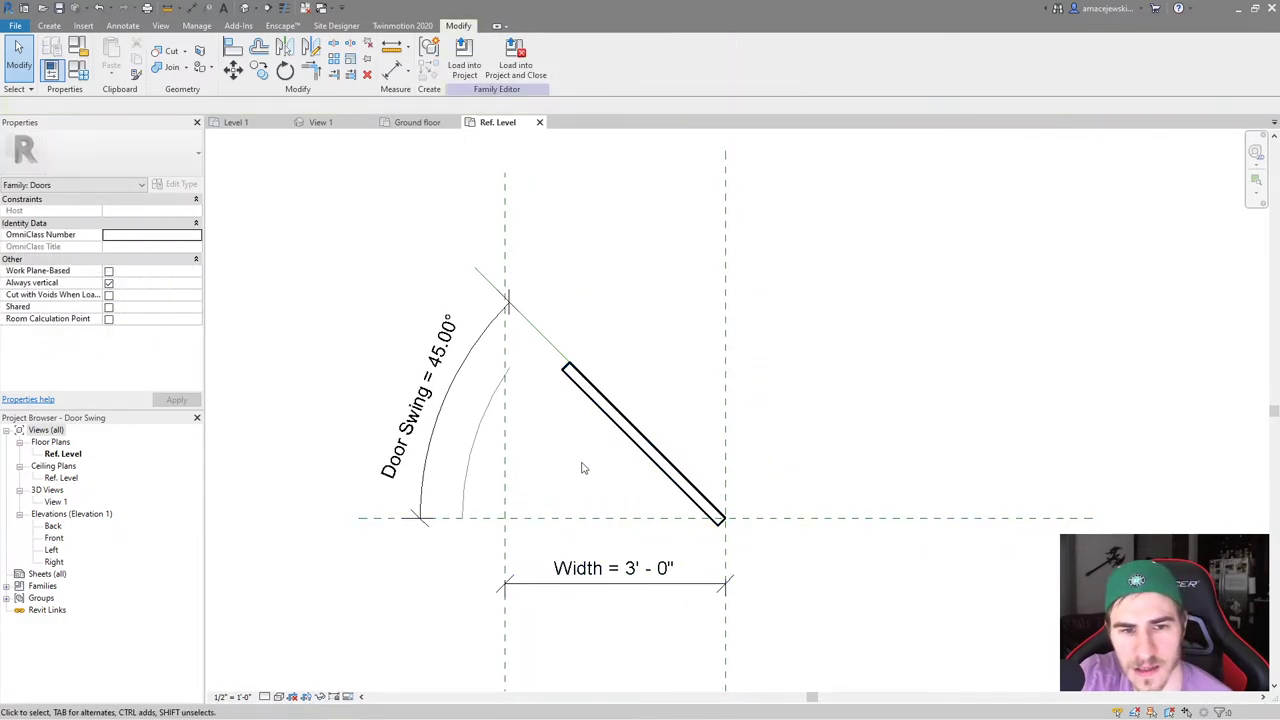
middle_drag(624, 567, 668, 518)
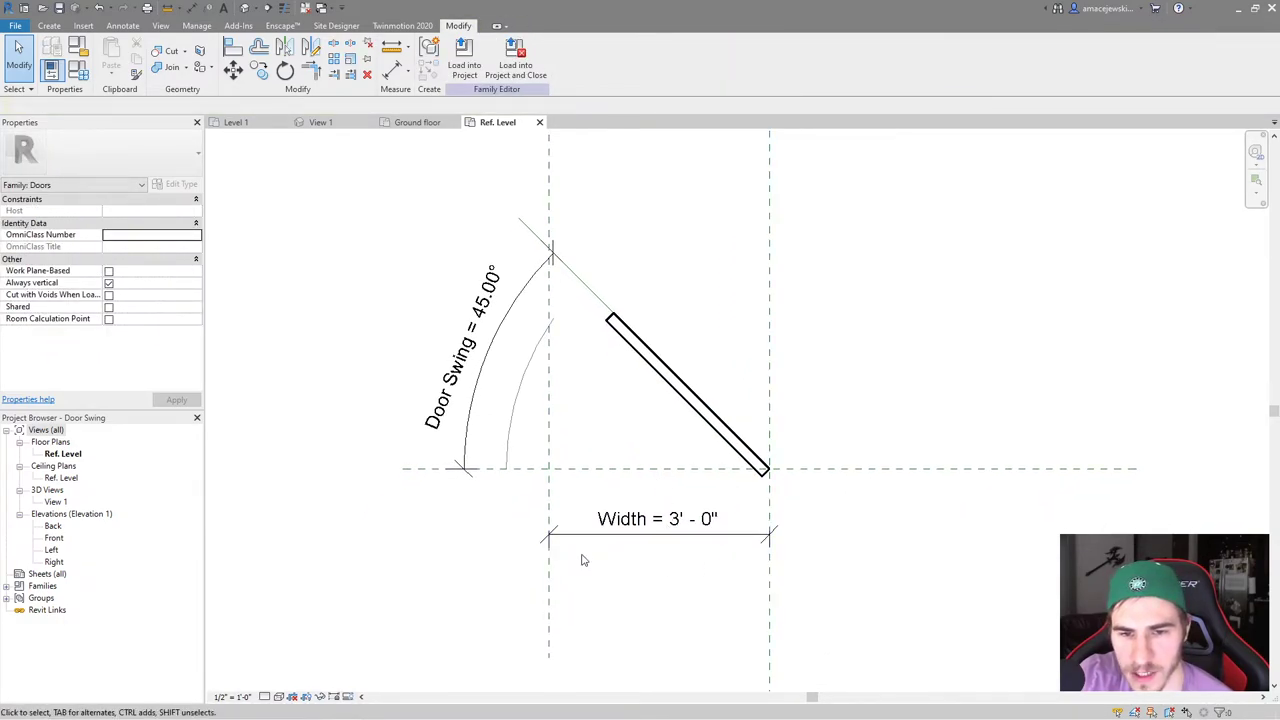
key(d)
key(i)
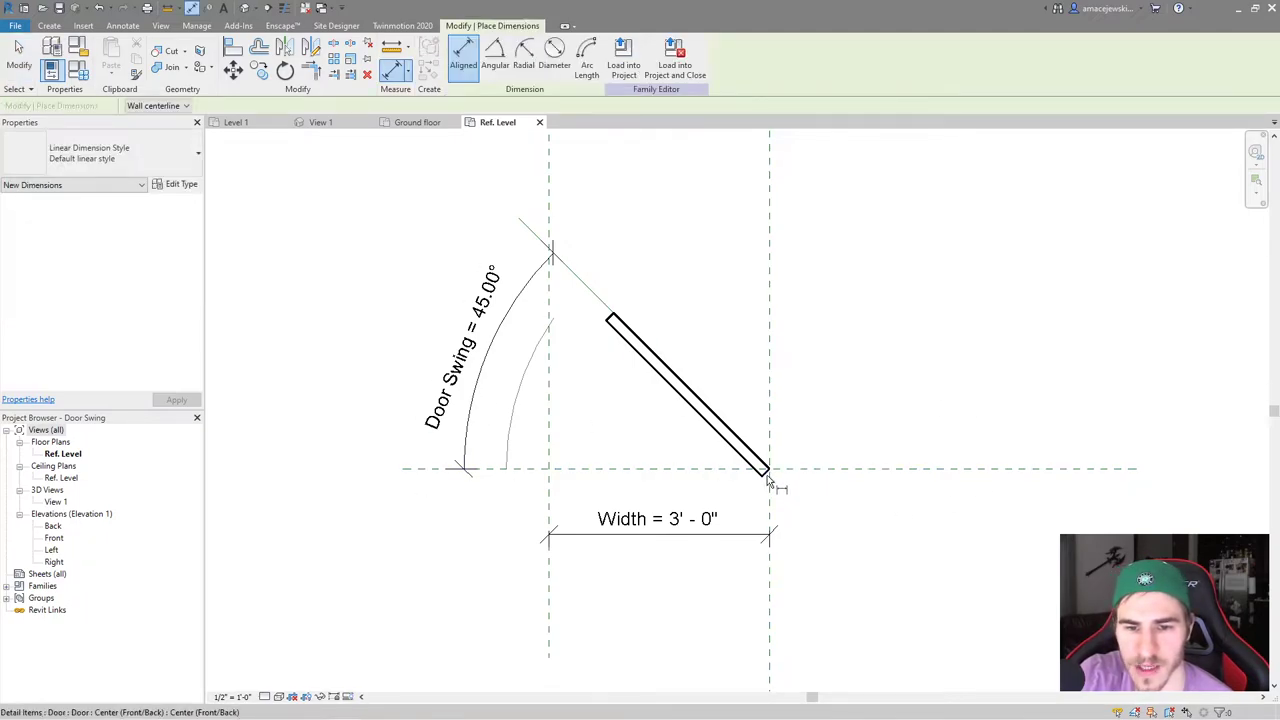
click(762, 478)
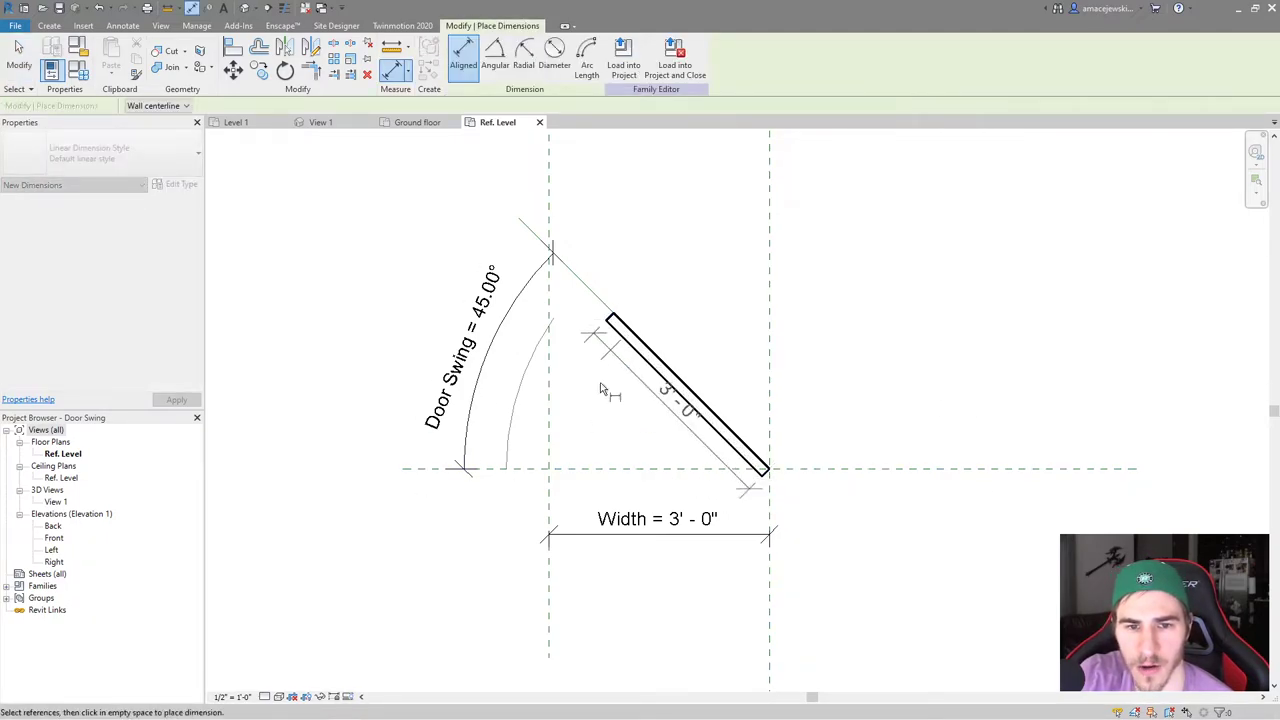
key(Escape)
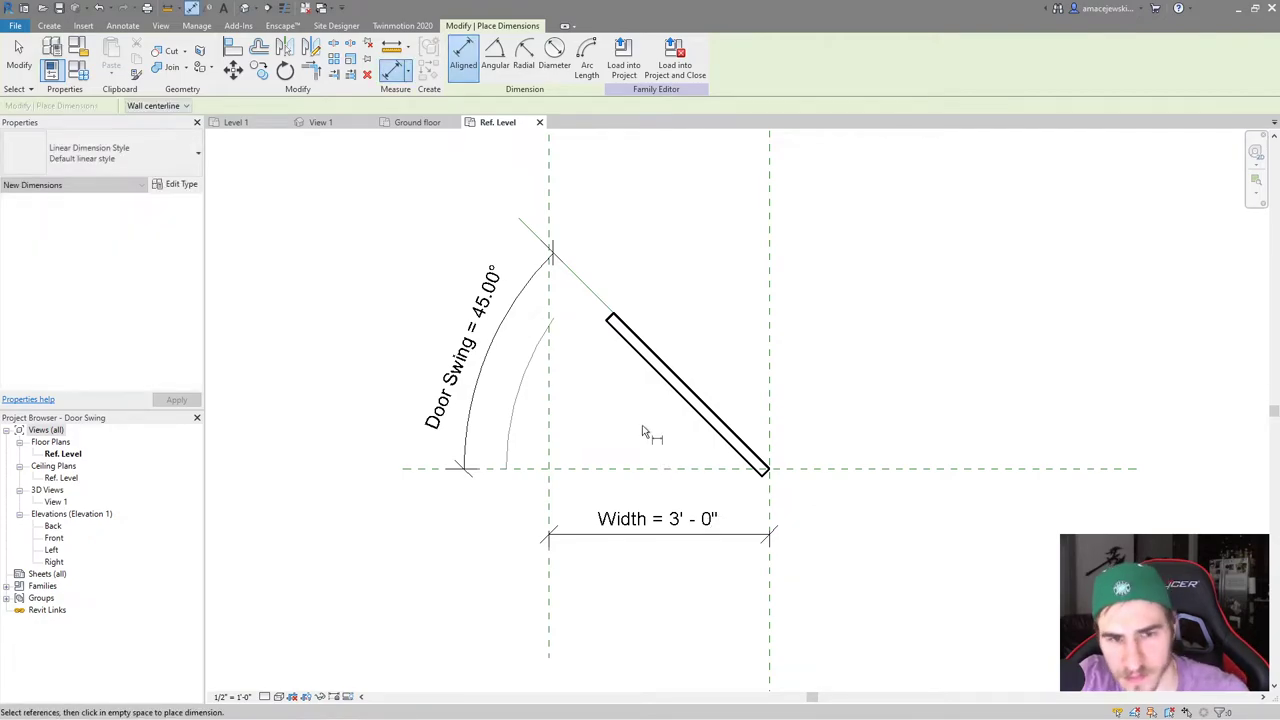
middle_drag(708, 262, 647, 215)
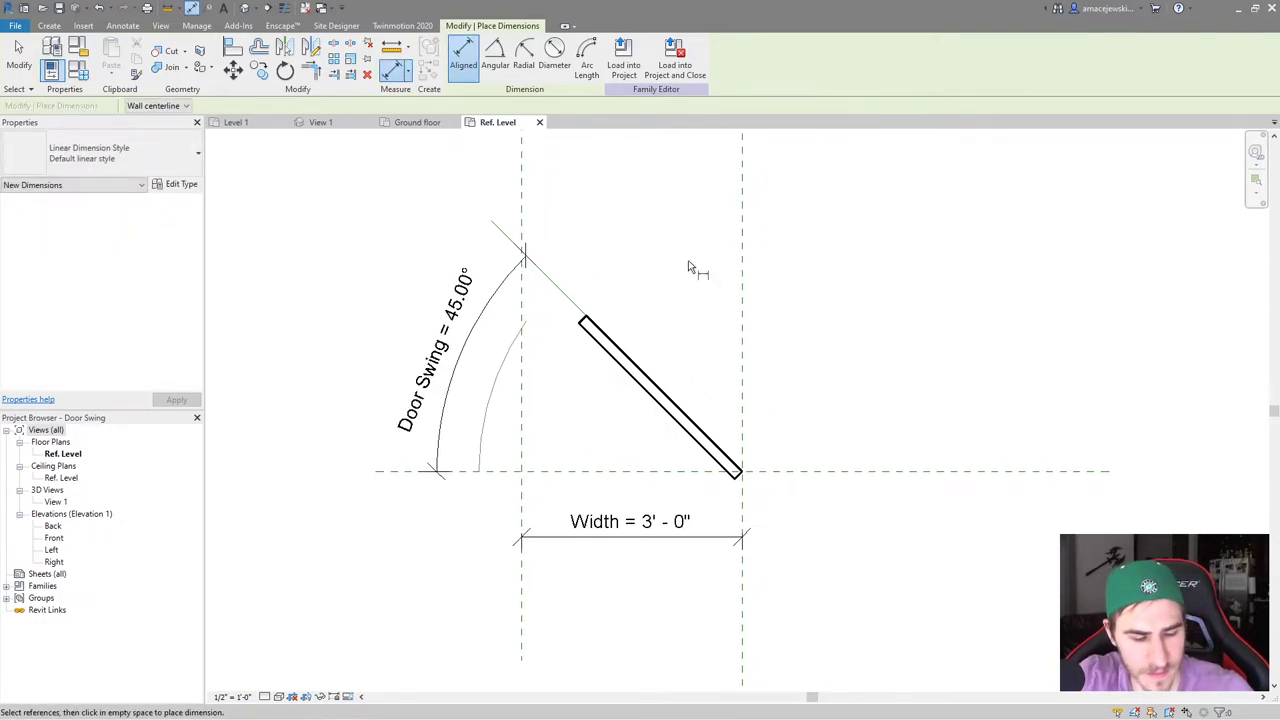
key(Escape)
Flex the Width dimension to 2' 6" and restore it to 3' to test the door panel
click(642, 523)
click(642, 523)
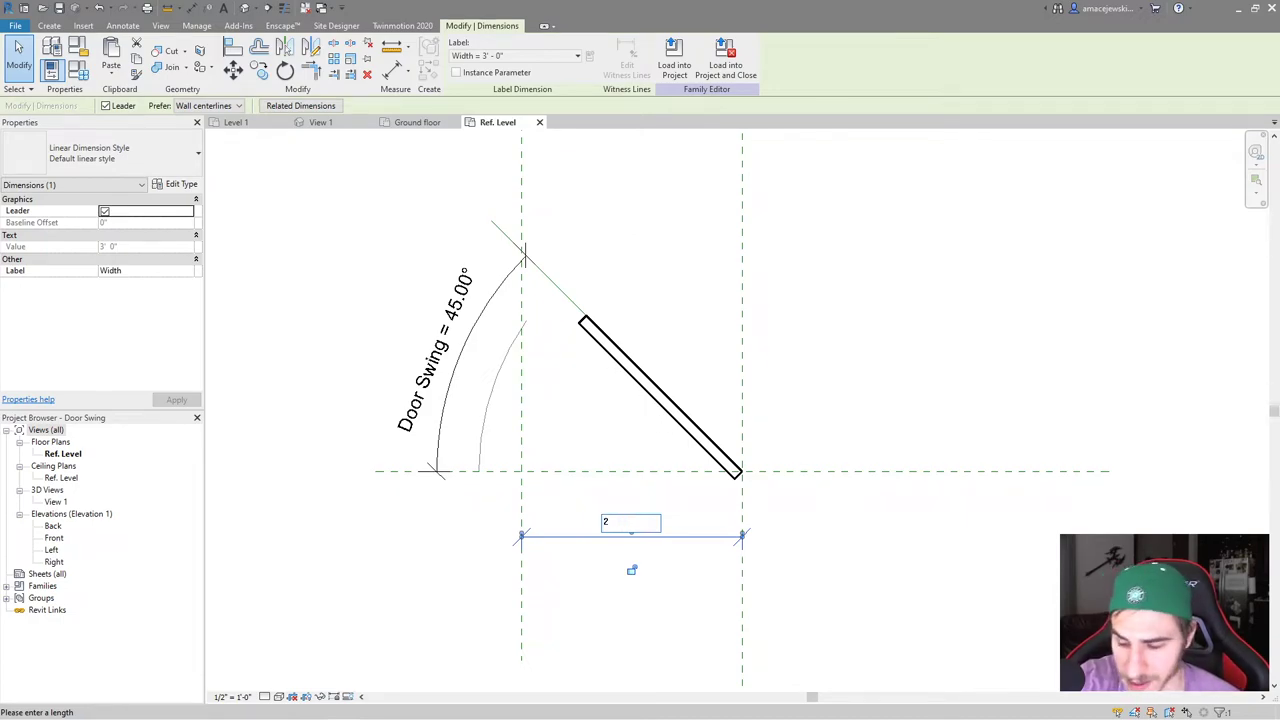
key(Return)
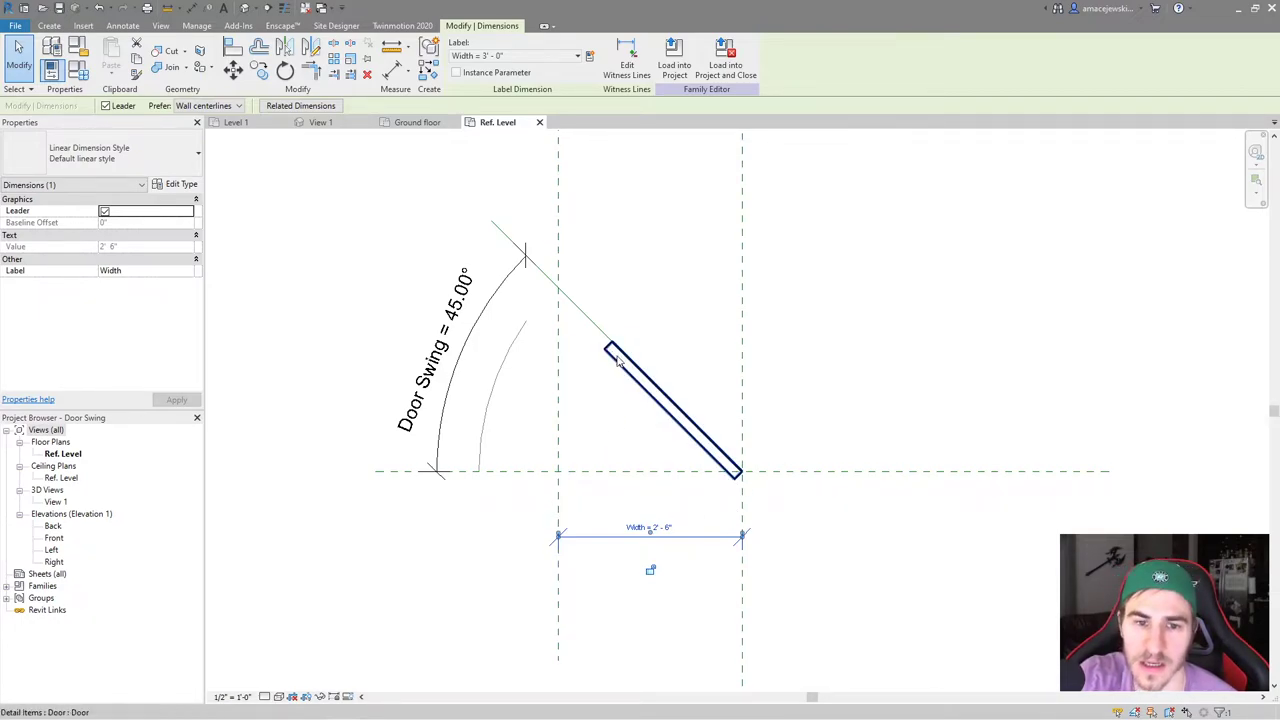
click(682, 545)
click(680, 537)
click(660, 521)
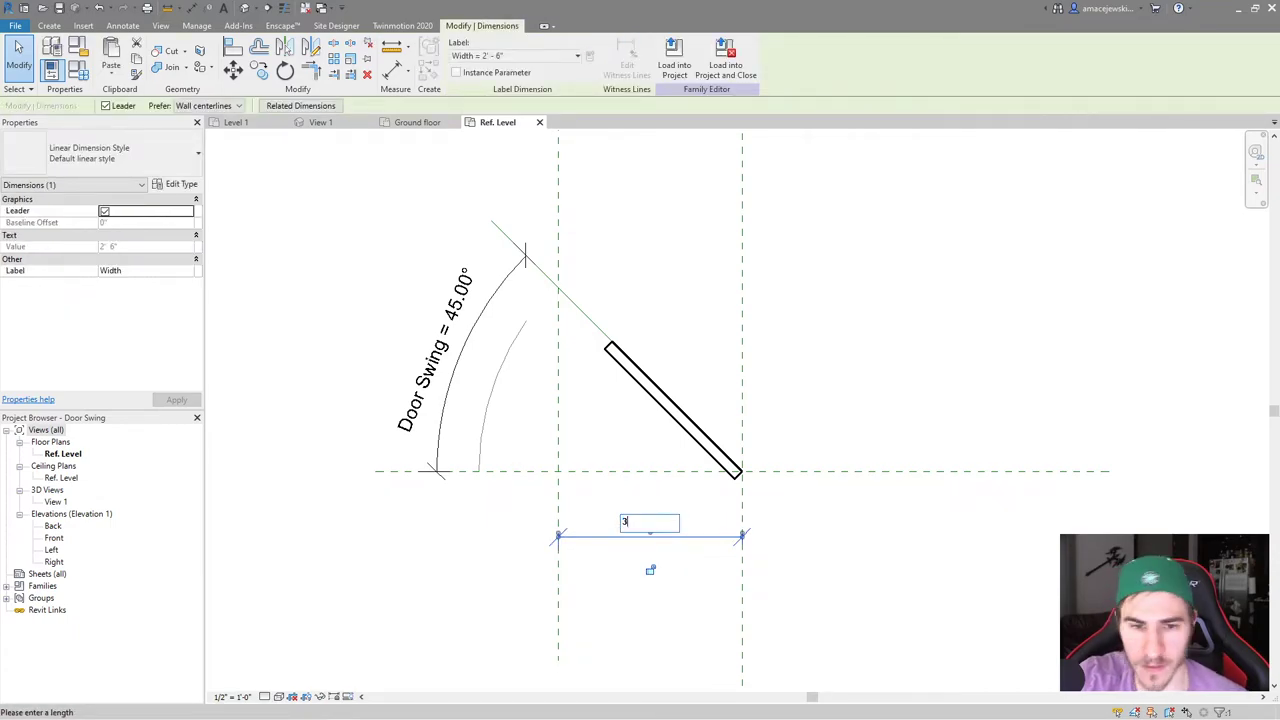
text(3)
key(Return)
key(Escape)
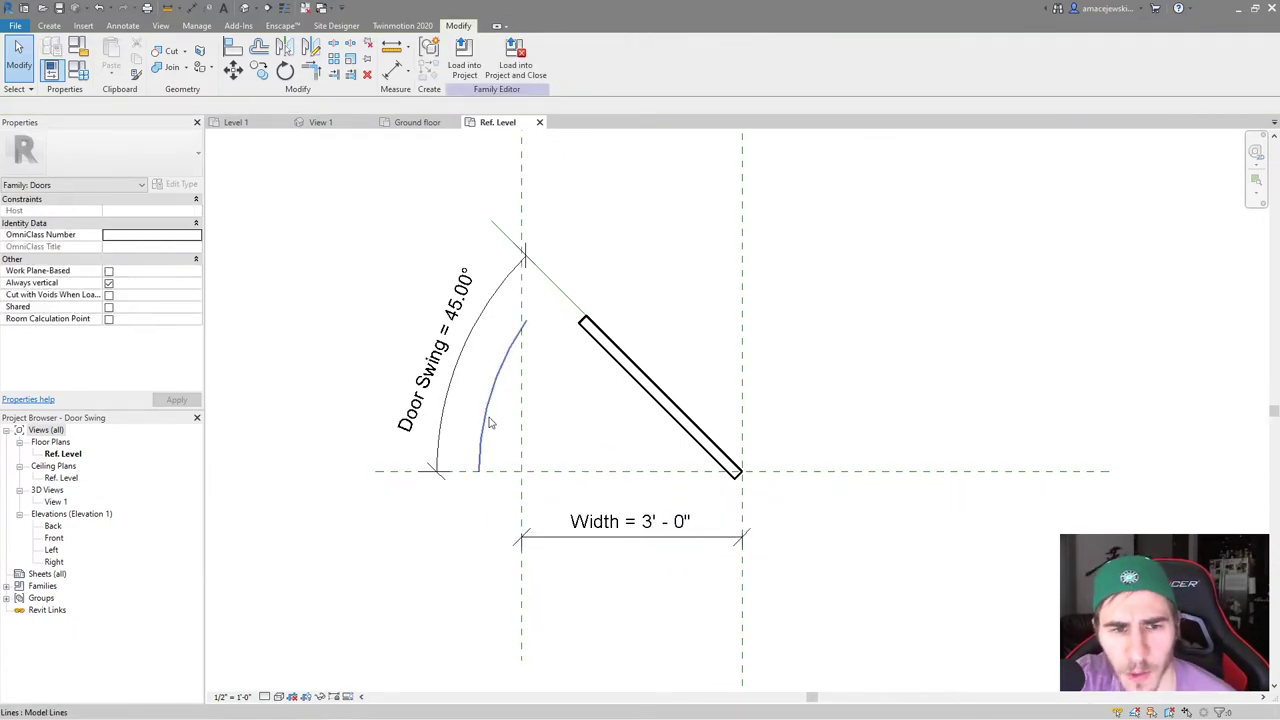
Align the swing arc with the horizontal reference plane and lock the alignment
click(490, 423)
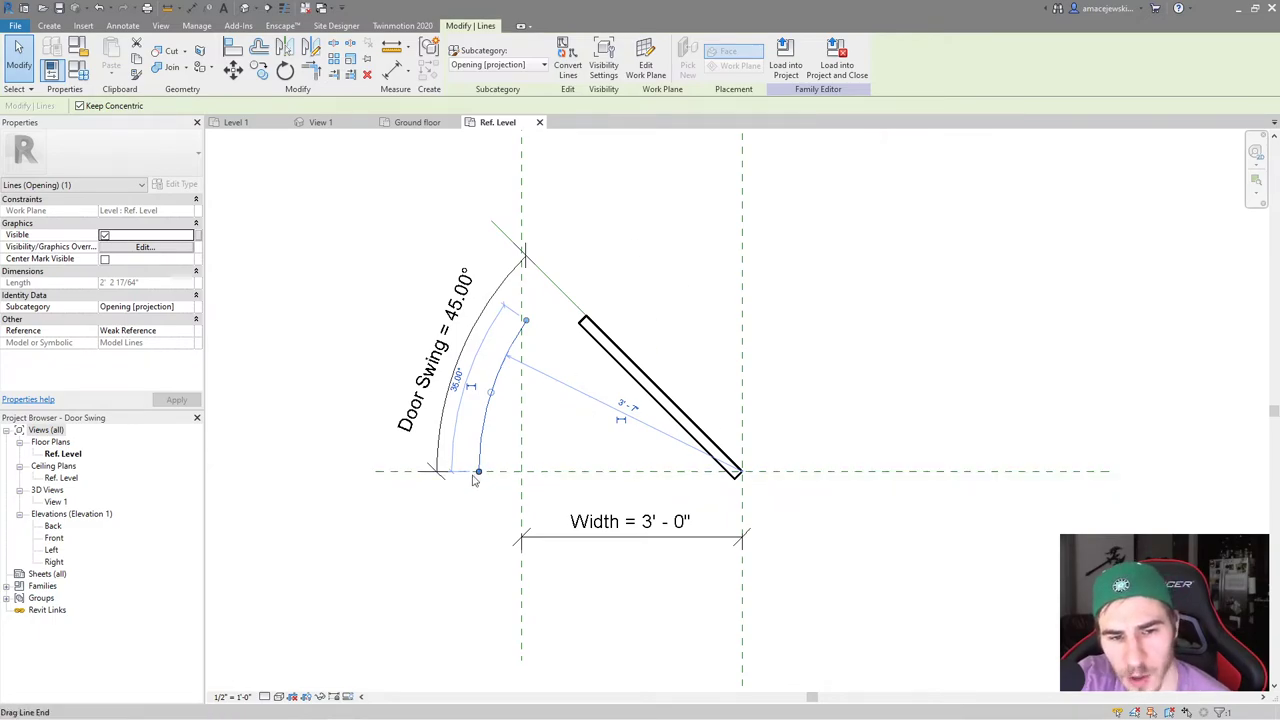
click(614, 257)
scroll(711, 289, down, 1)
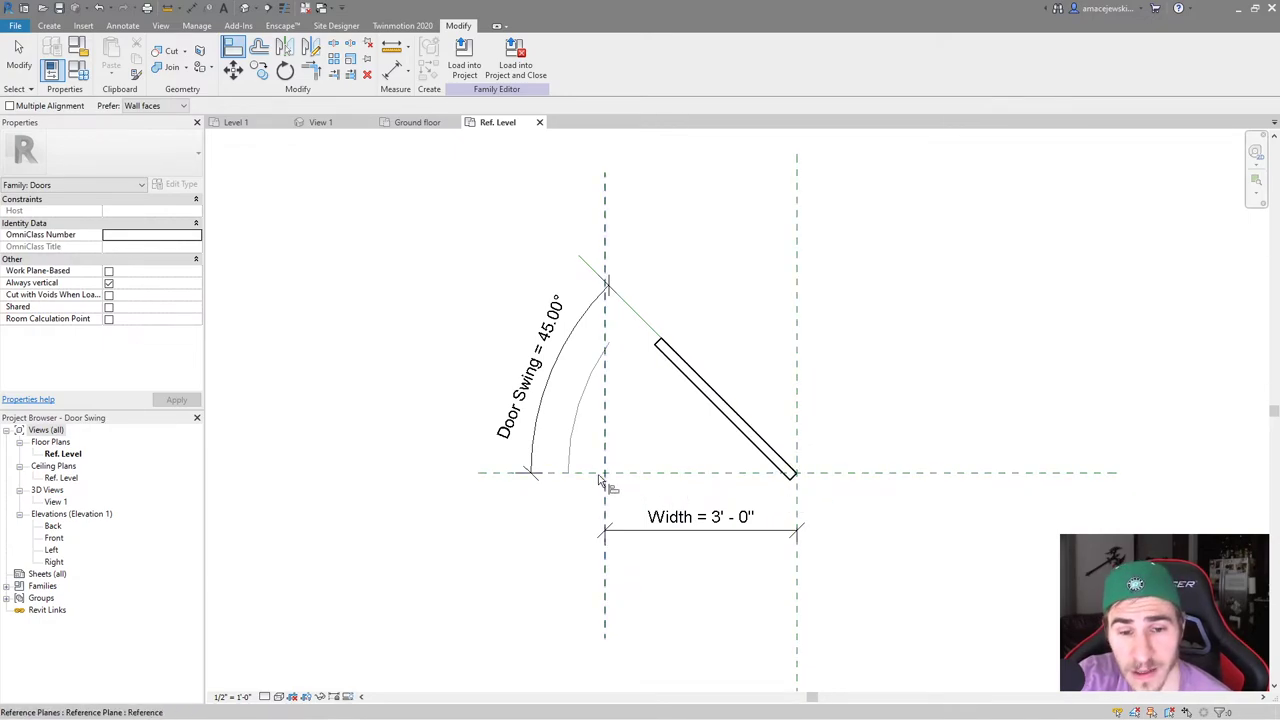
scroll(533, 497, up, 2)
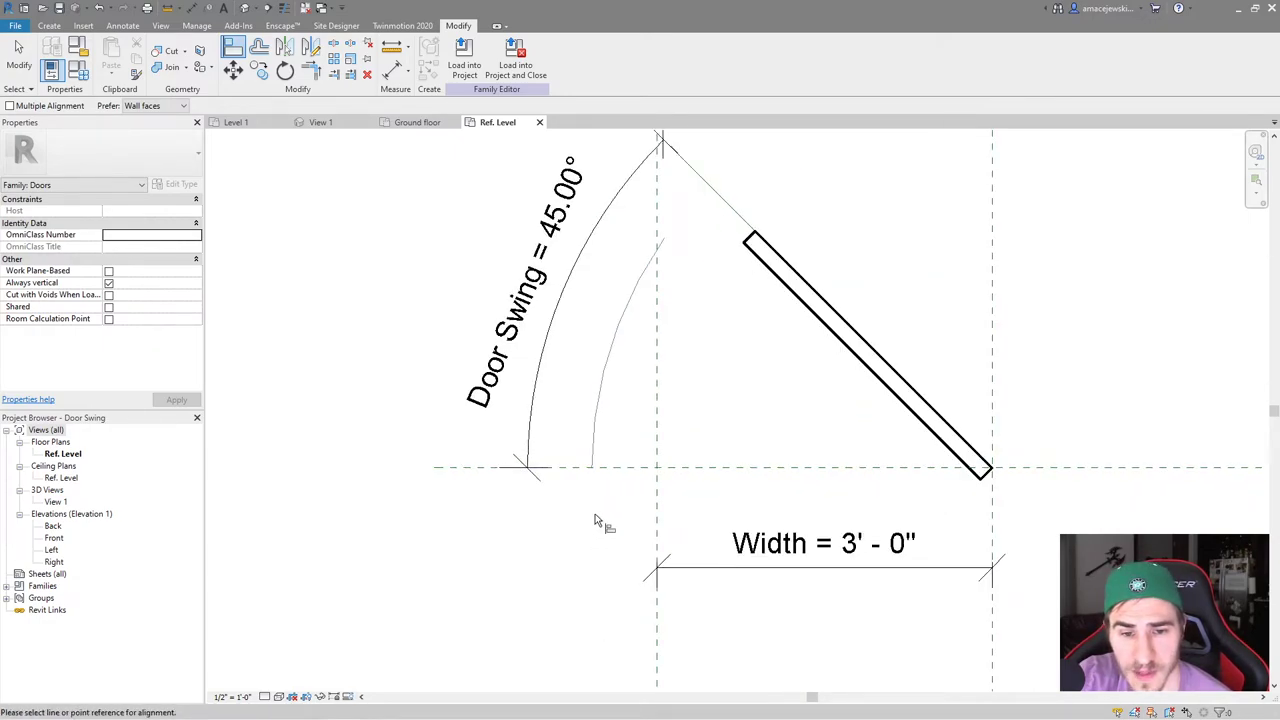
click(697, 467)
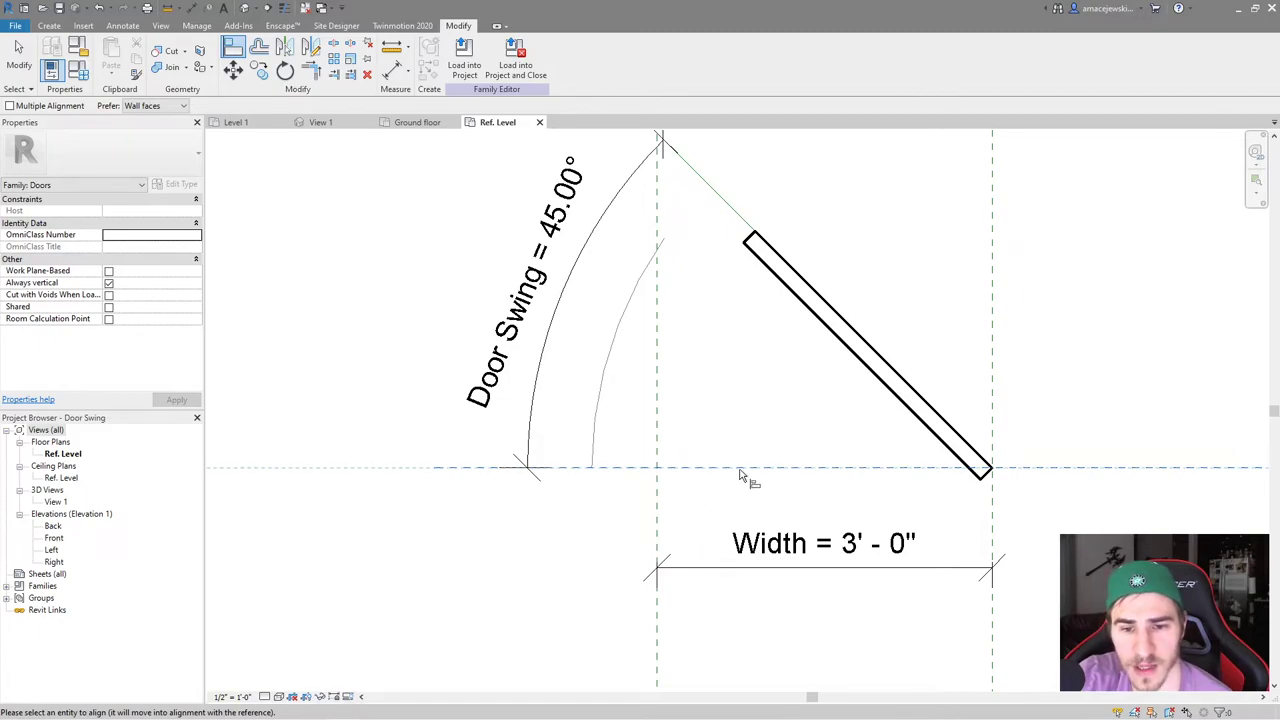
click(595, 471)
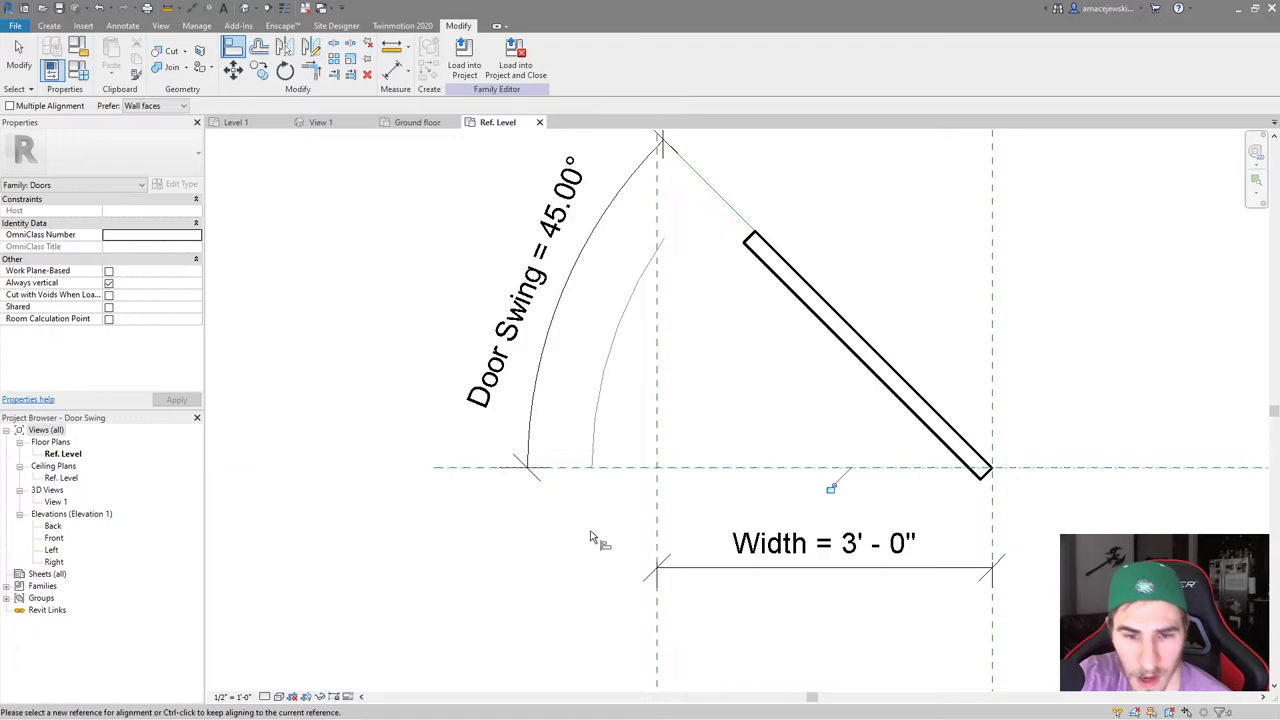
Align the swing arc's lower end to the vertical reference plane opposite the hinge and lock the alignment
click(657, 393)
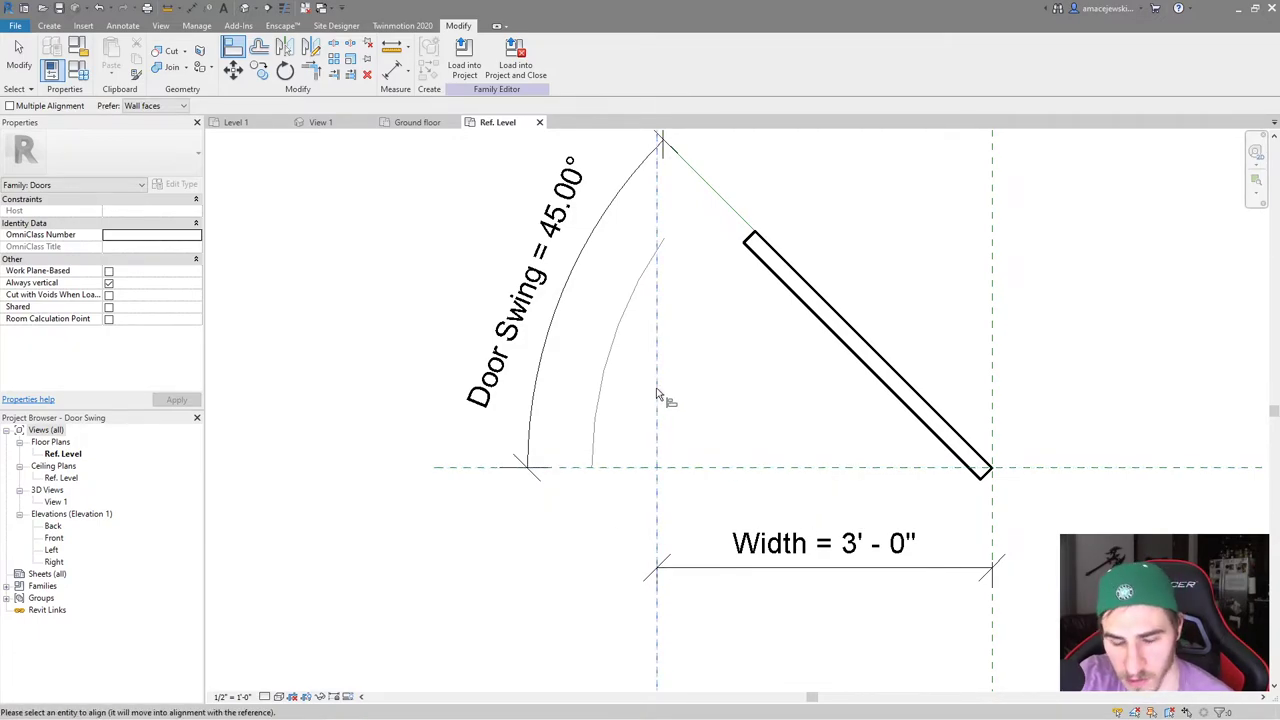
click(594, 463)
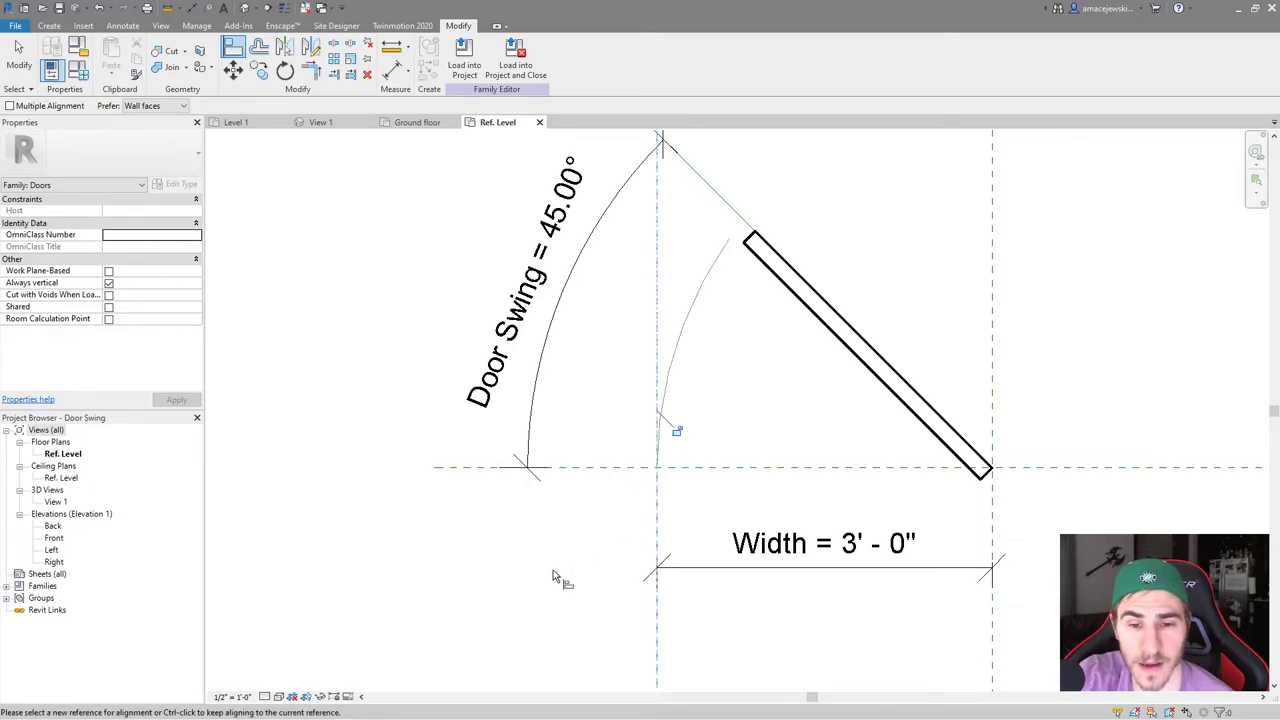
scroll(777, 448, down, 3)
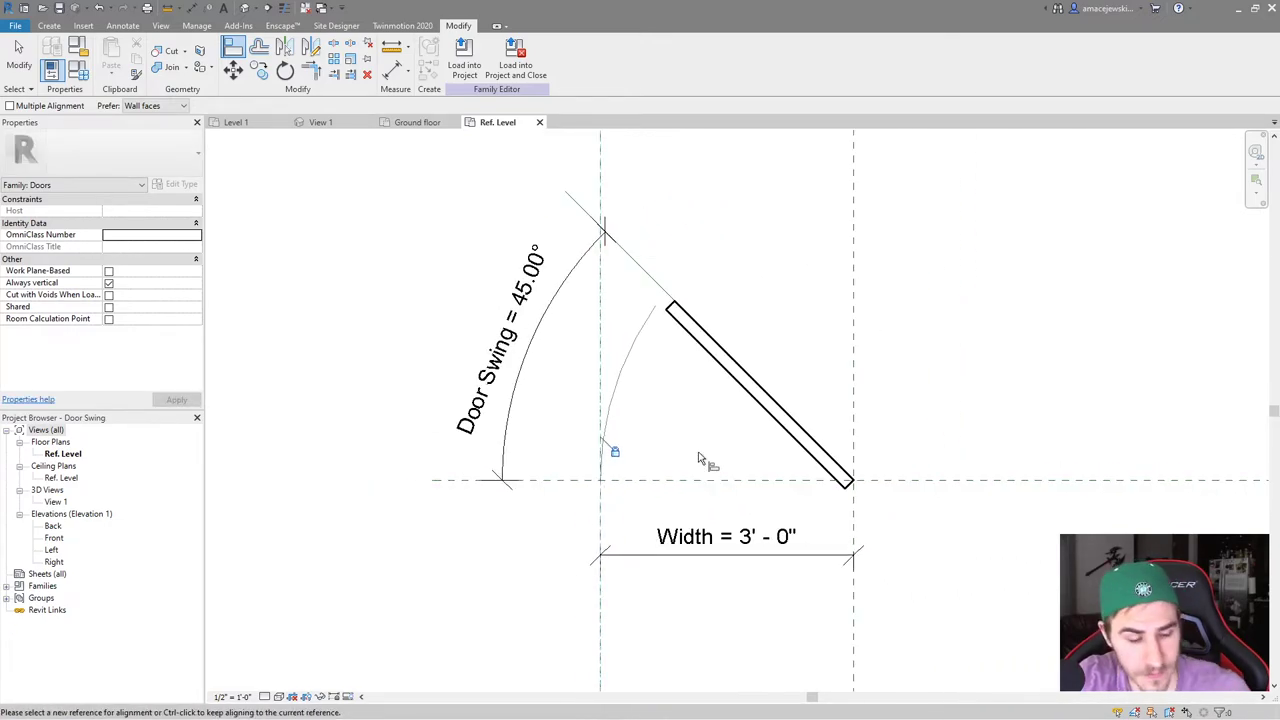
key(Escape)
key(Escape)
middle_drag(731, 477, 654, 456)
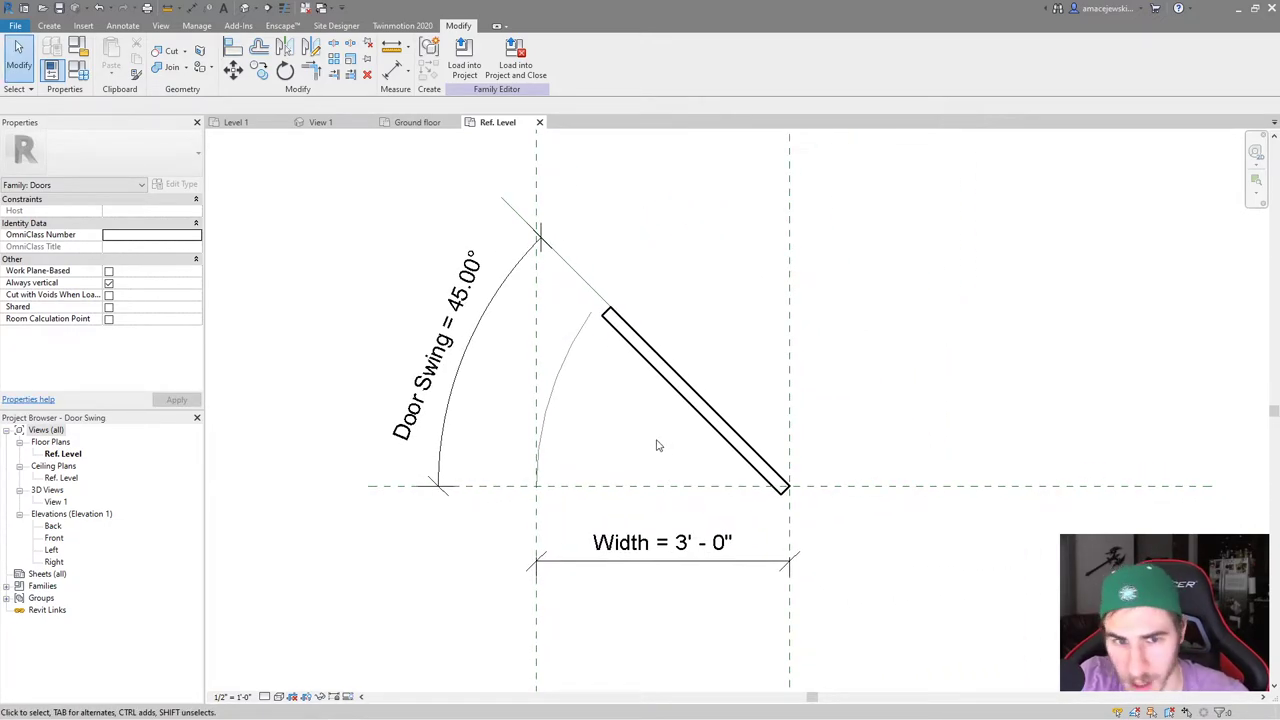
Set the Width dimension below the door to 2.5 feet to test the locked swing arc
double_click(674, 552)
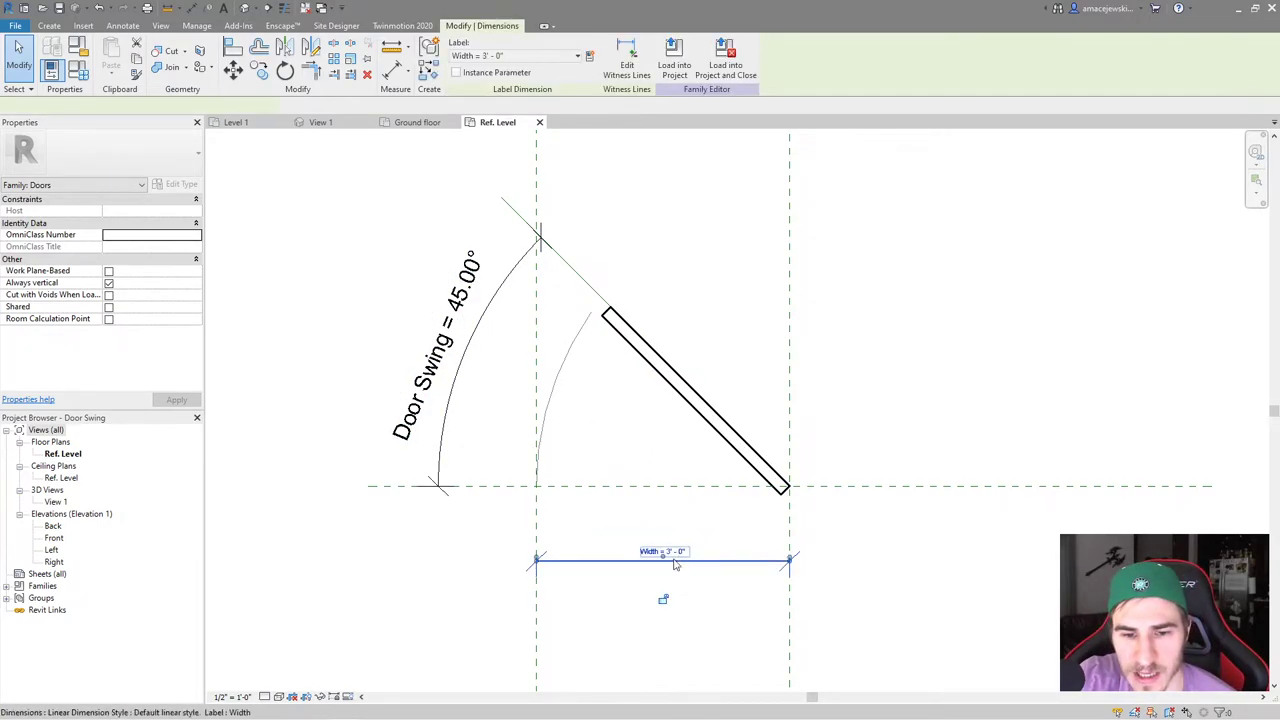
text(2.5)
key(Return)
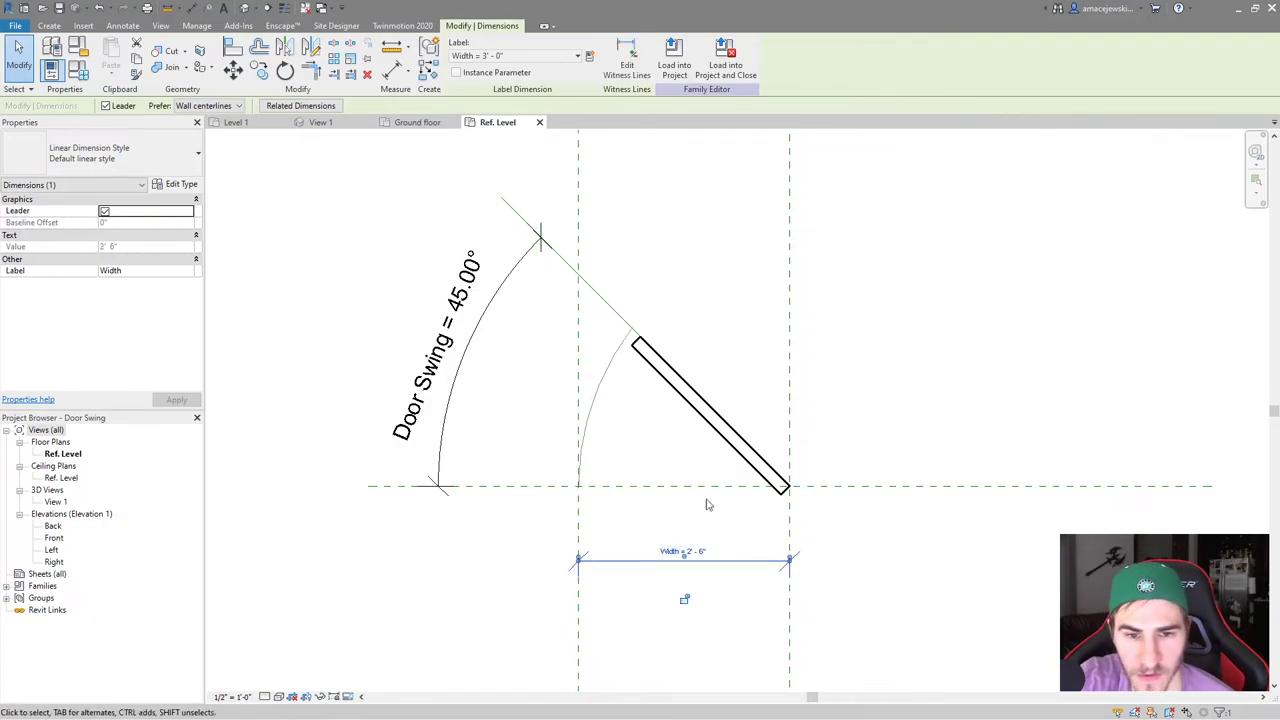
Make the swing arc's temporary radius dimension permanent
click(600, 391)
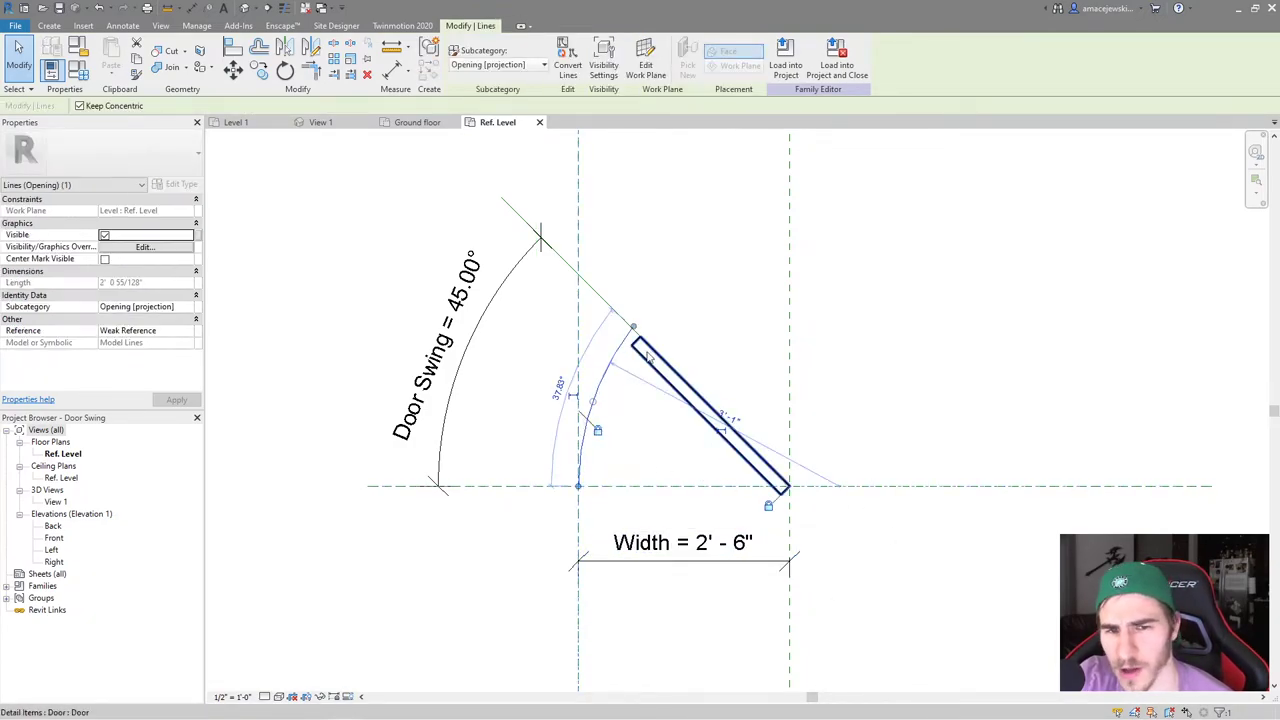
click(719, 432)
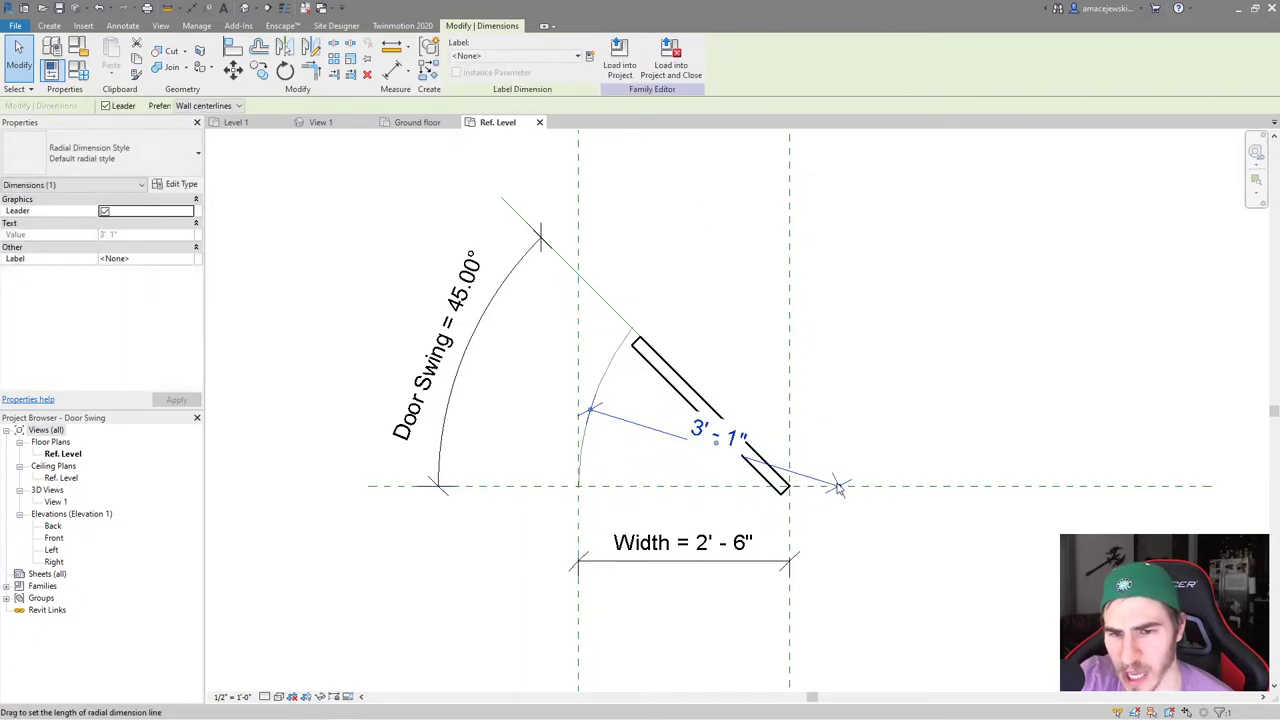
Delete the old swing arc and draw a new center-ends model arc around the hinge, 2' - 6" radius, spanning about 26° from the horizontal reference plane
key(Delete)
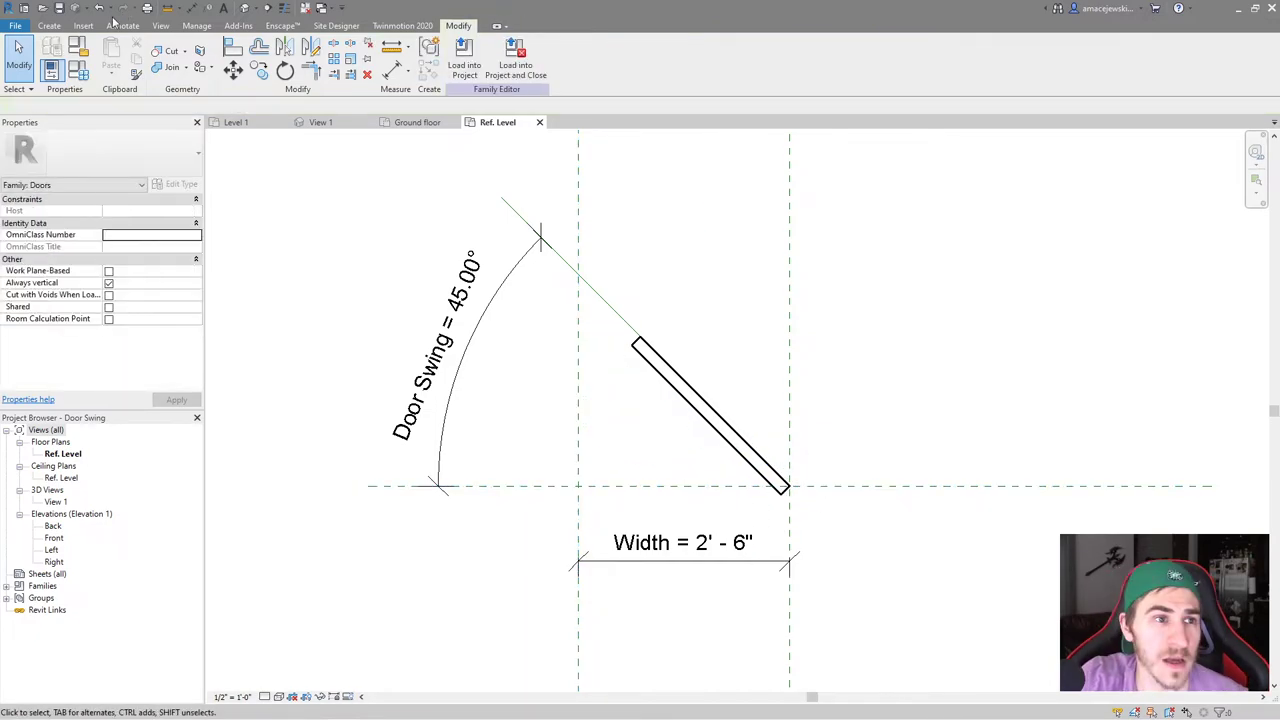
click(48, 26)
click(294, 57)
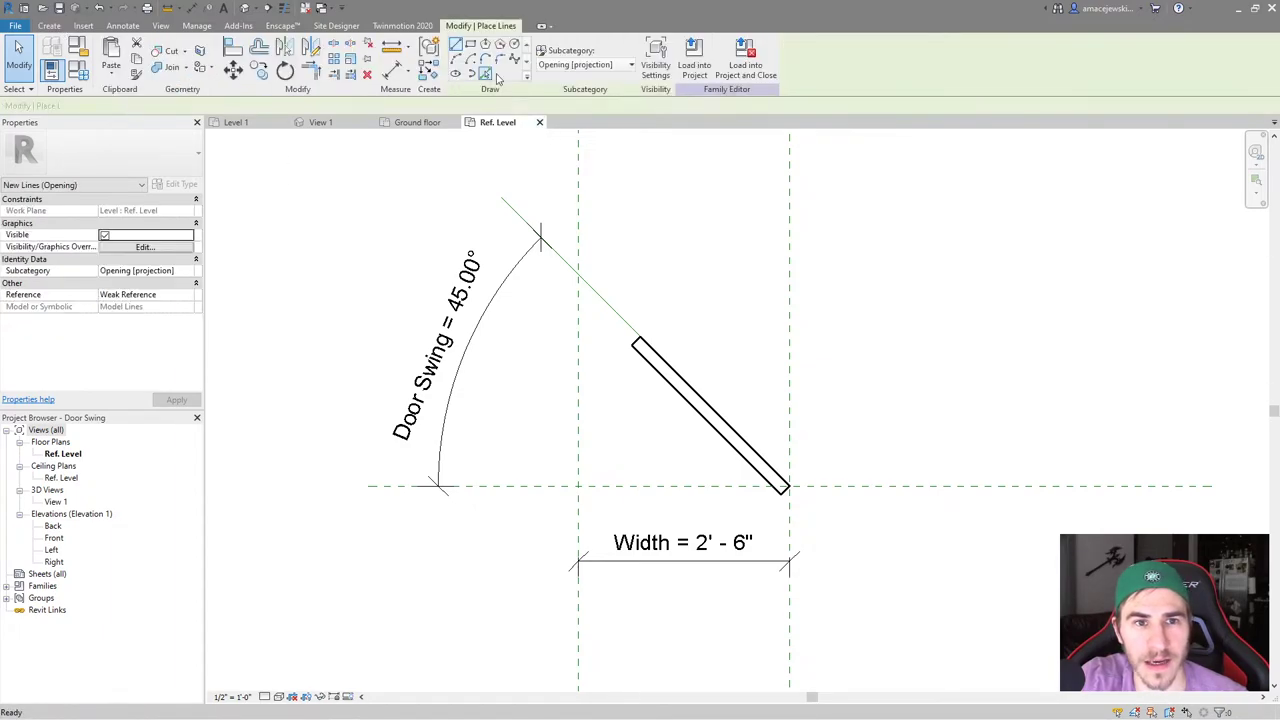
click(580, 66)
click(596, 205)
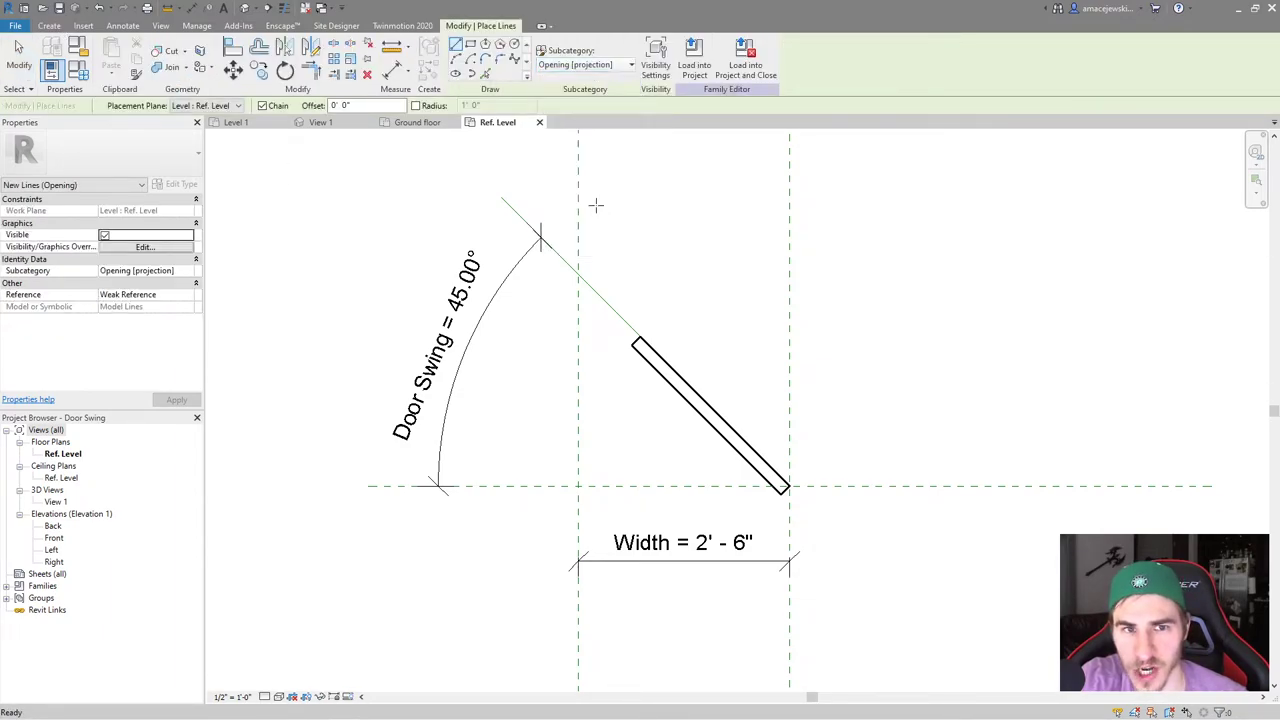
click(470, 58)
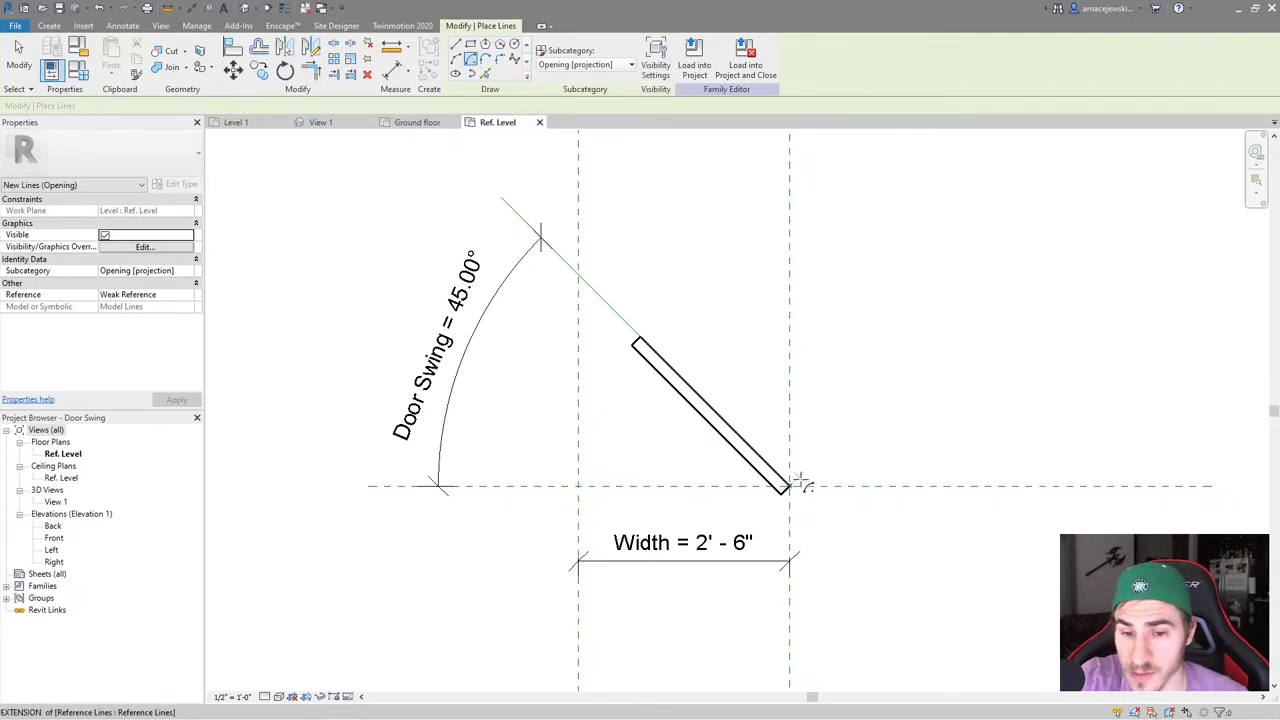
click(789, 489)
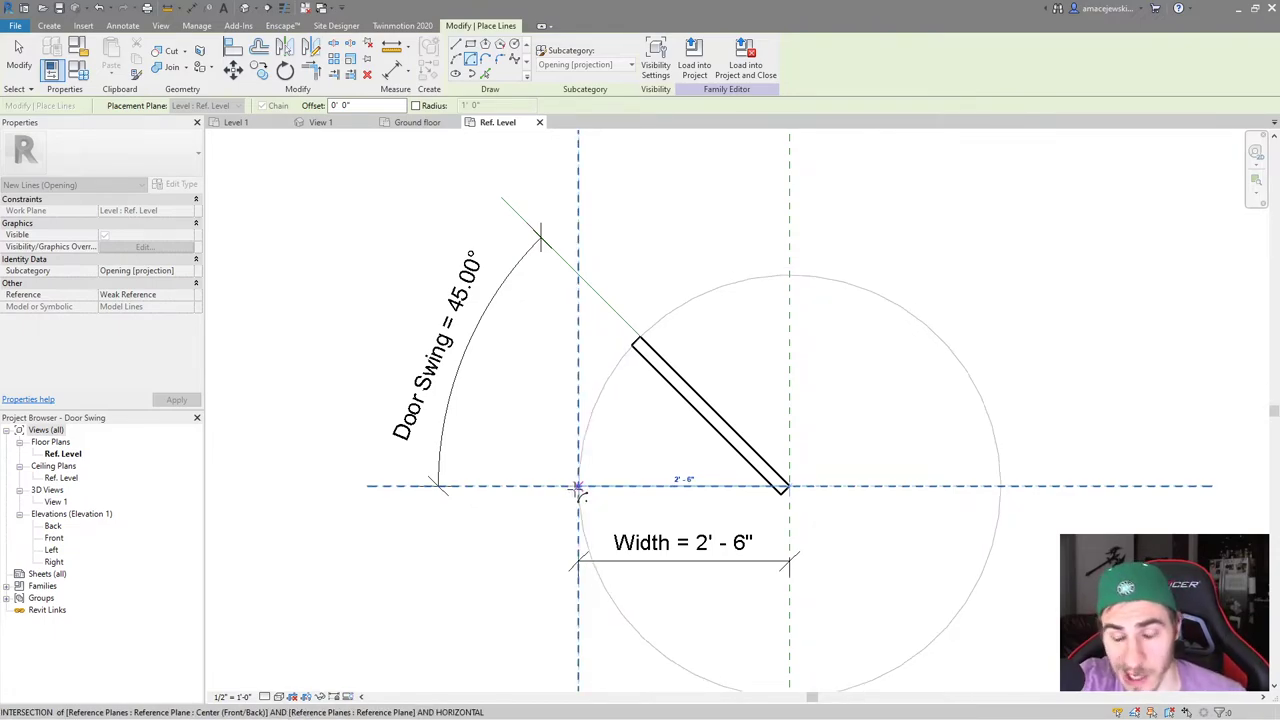
click(578, 489)
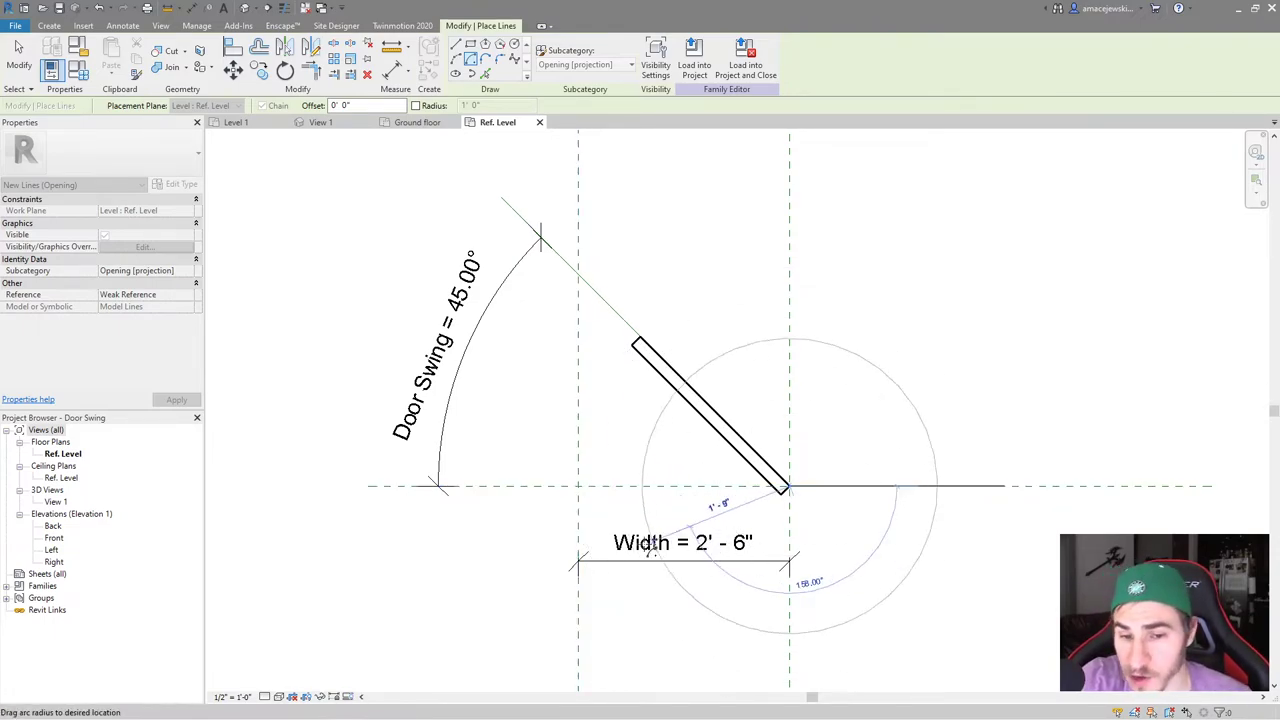
click(578, 488)
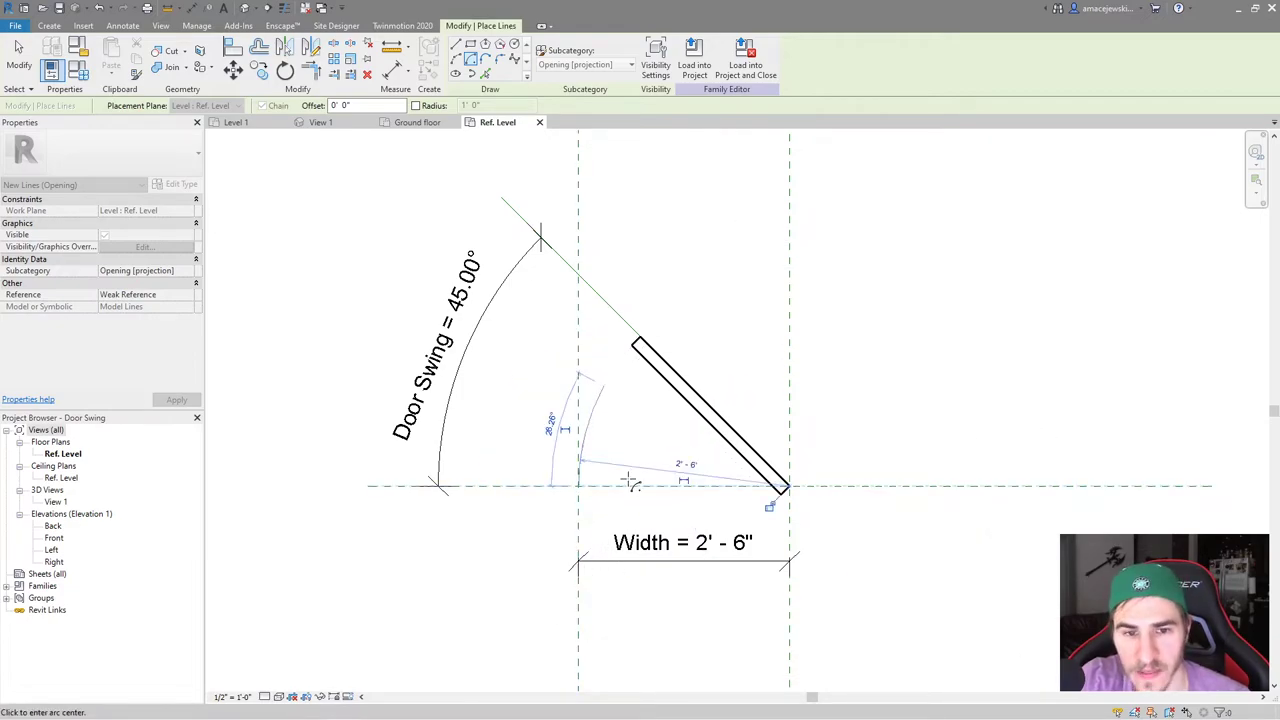
click(603, 388)
key(Escape)
key(Escape)
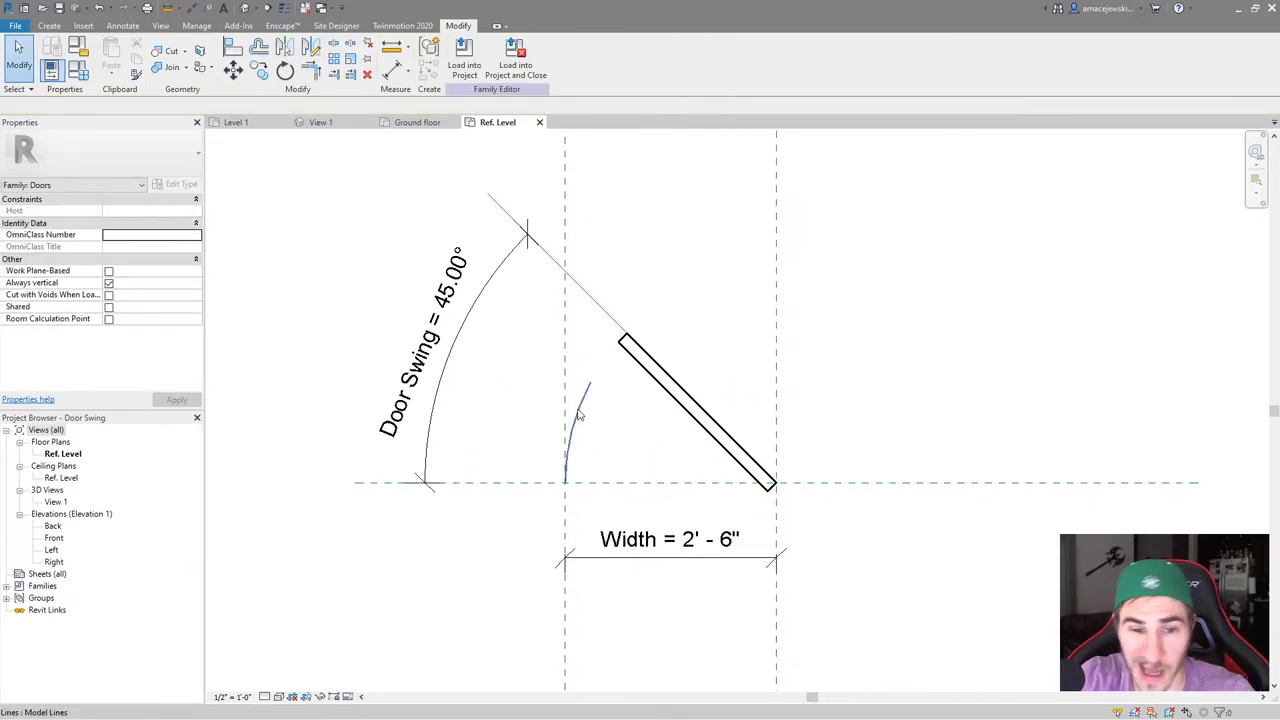
Align the new swing arc with the horizontal and opposite vertical reference planes and lock both alignments
click(582, 428)
click(514, 430)
scroll(600, 480, up, 2)
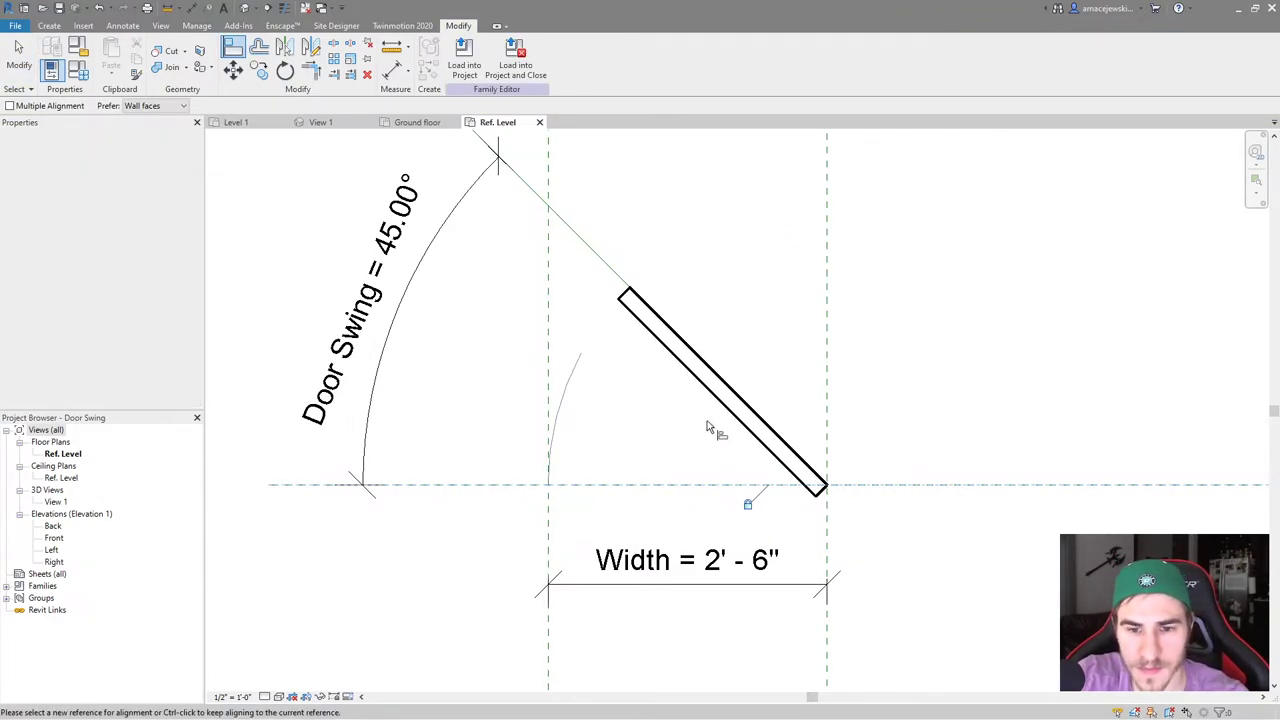
click(549, 470)
click(559, 429)
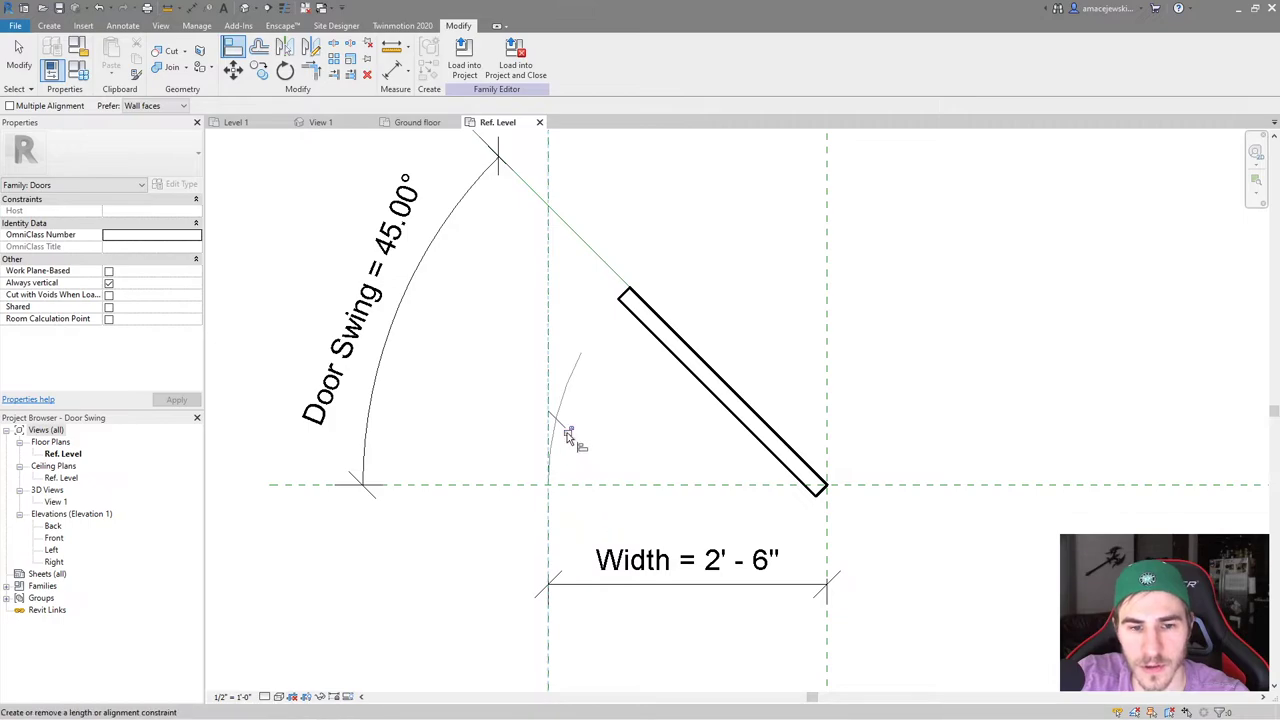
key(Escape)
Set the Width dimension to 3 feet and stretch the swing arc's free end to about 32°
click(687, 560)
click(700, 566)
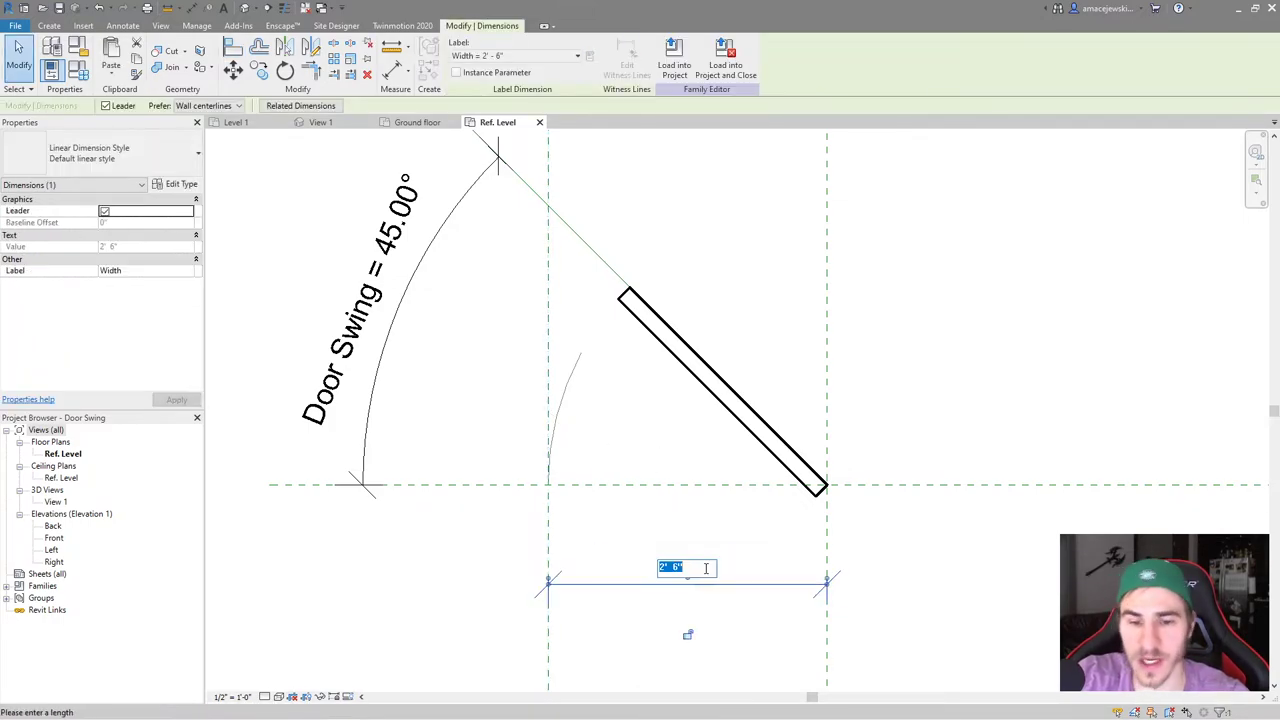
text(3)
key(Return)
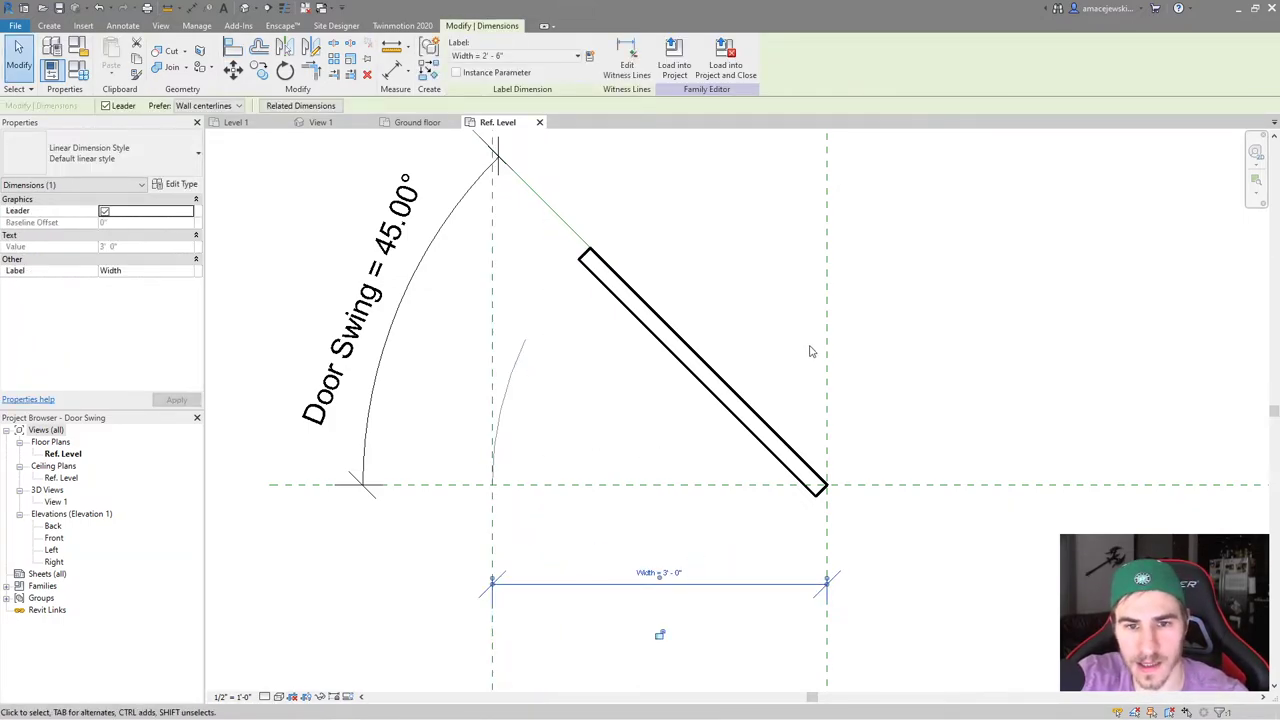
click(524, 348)
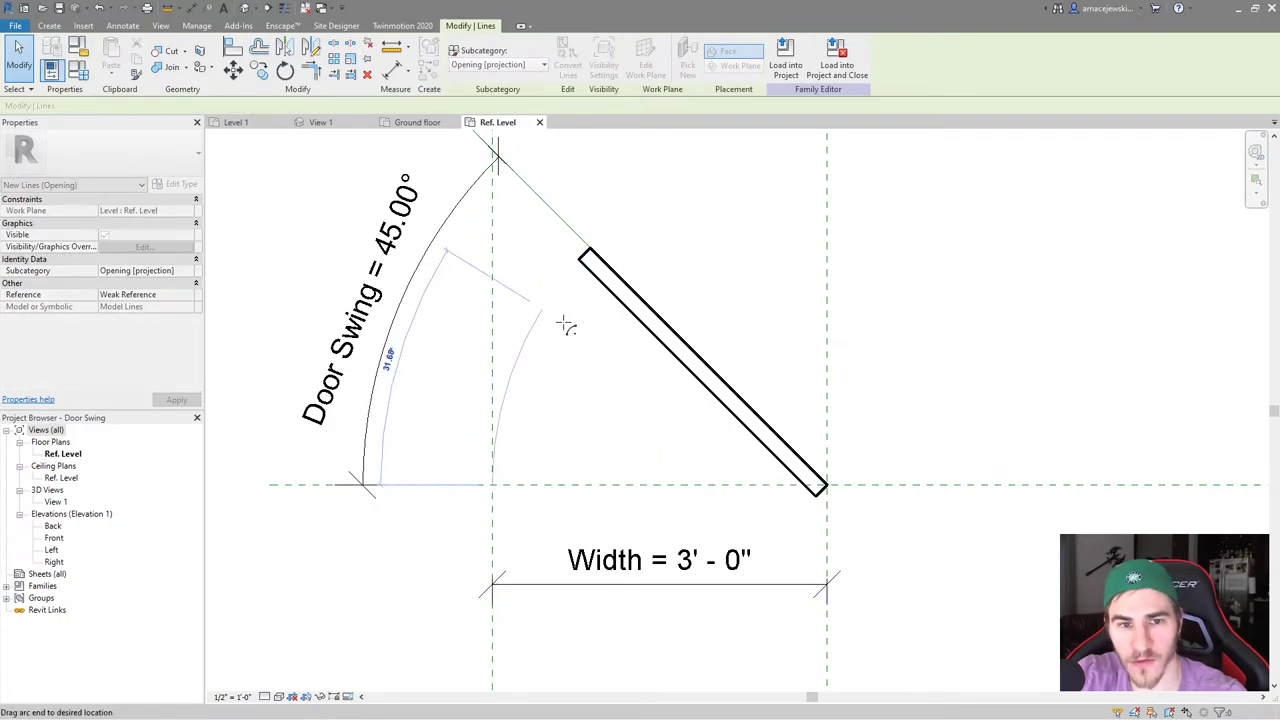
middle_drag(569, 323, 611, 436)
key(Escape)
Set the Door Swing angle to 60° and stretch the swing arc's free end farther toward the door
click(412, 350)
click(398, 374)
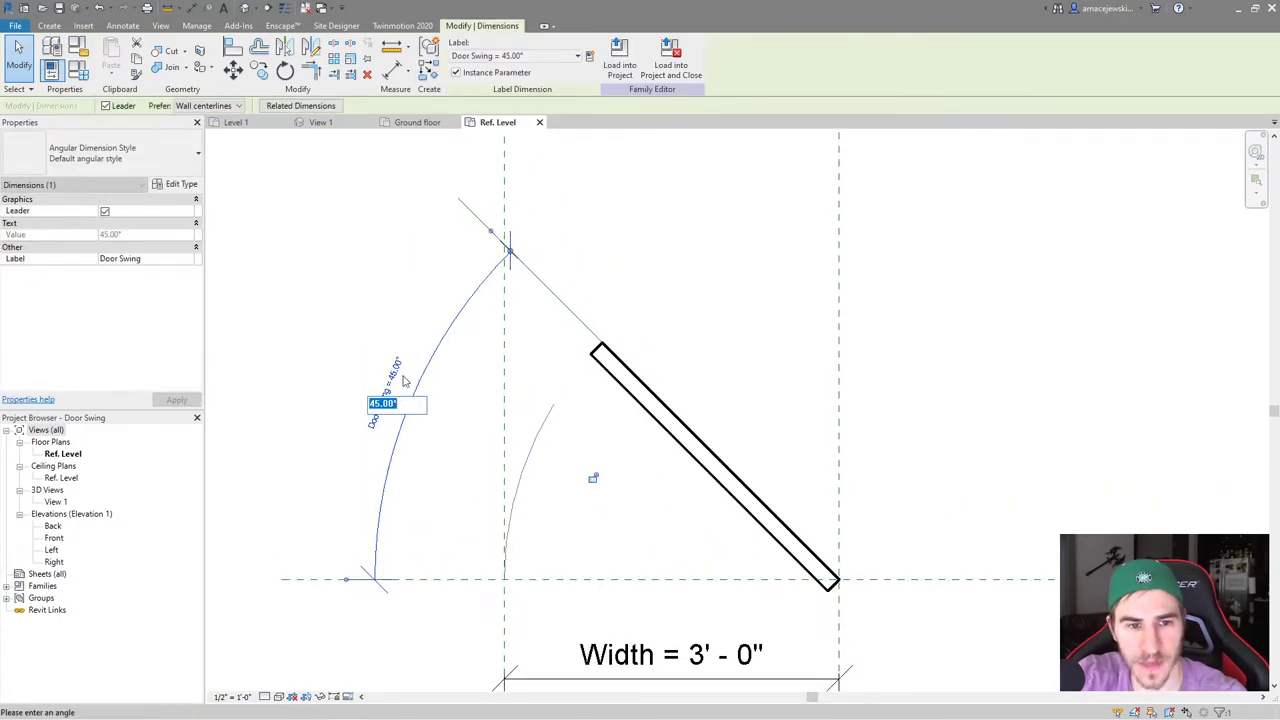
text(60)
key(Return)
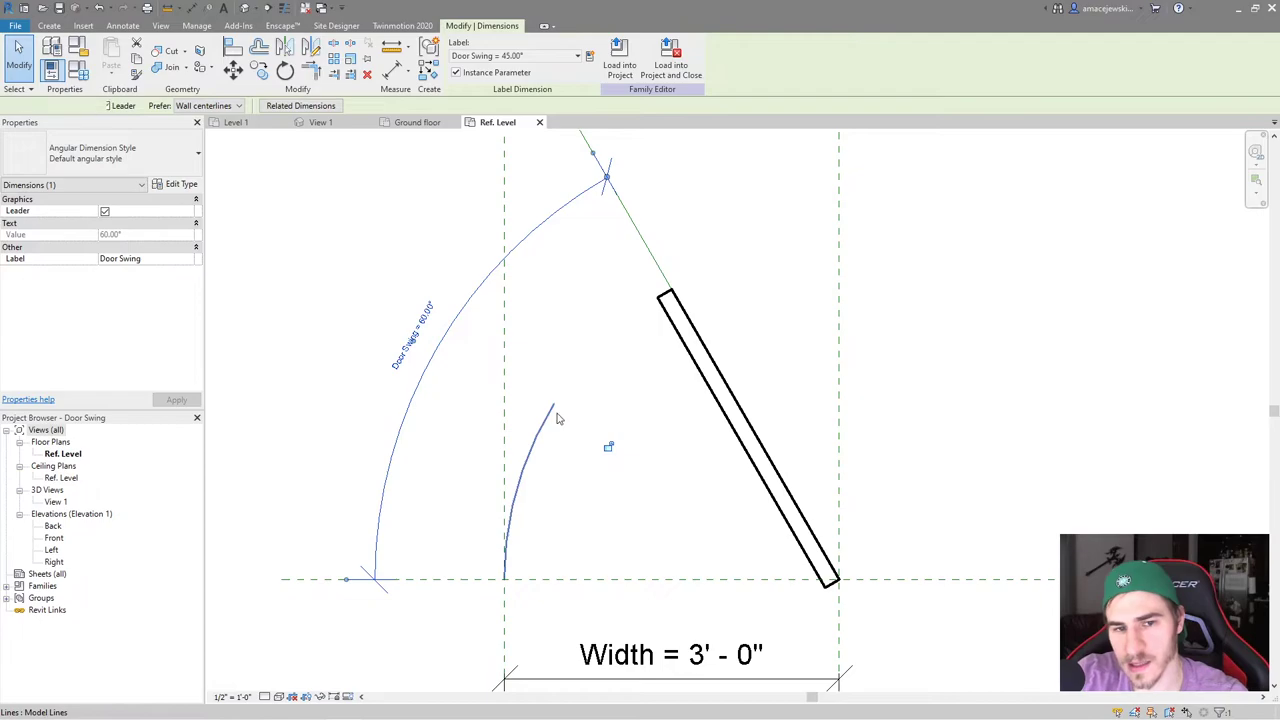
click(557, 423)
click(636, 475)
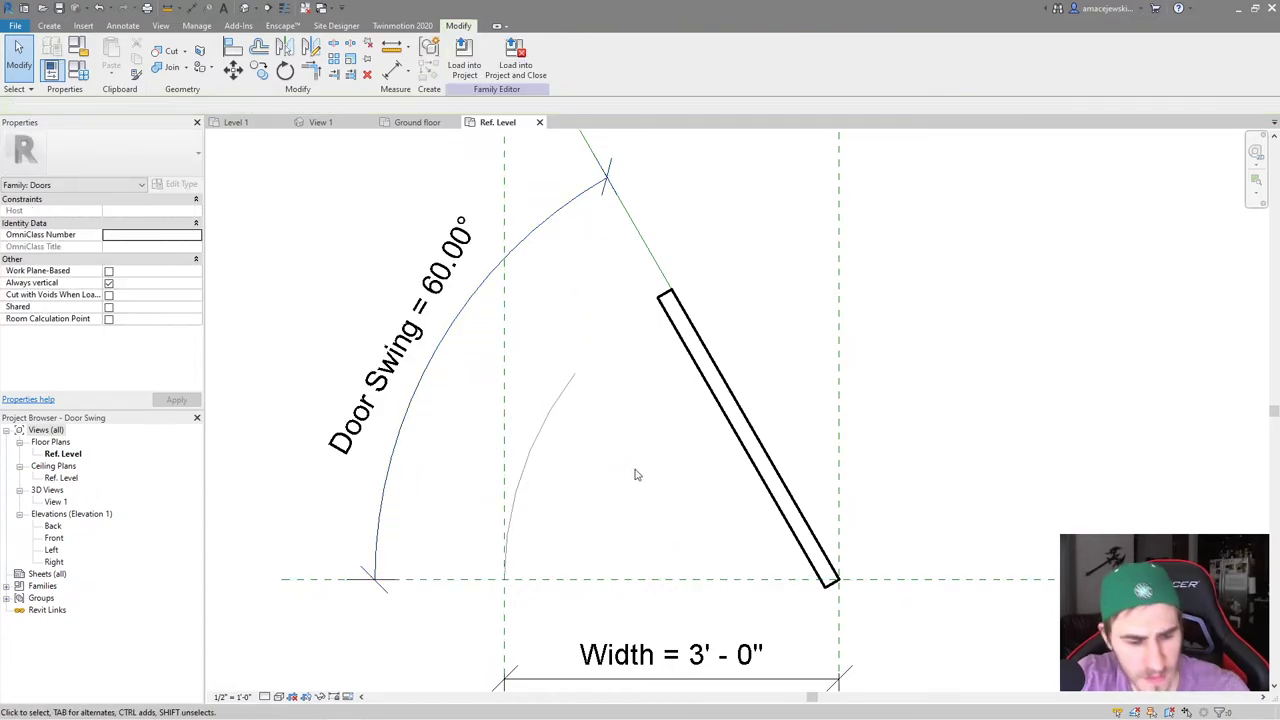
scroll(600, 440, down, 2)
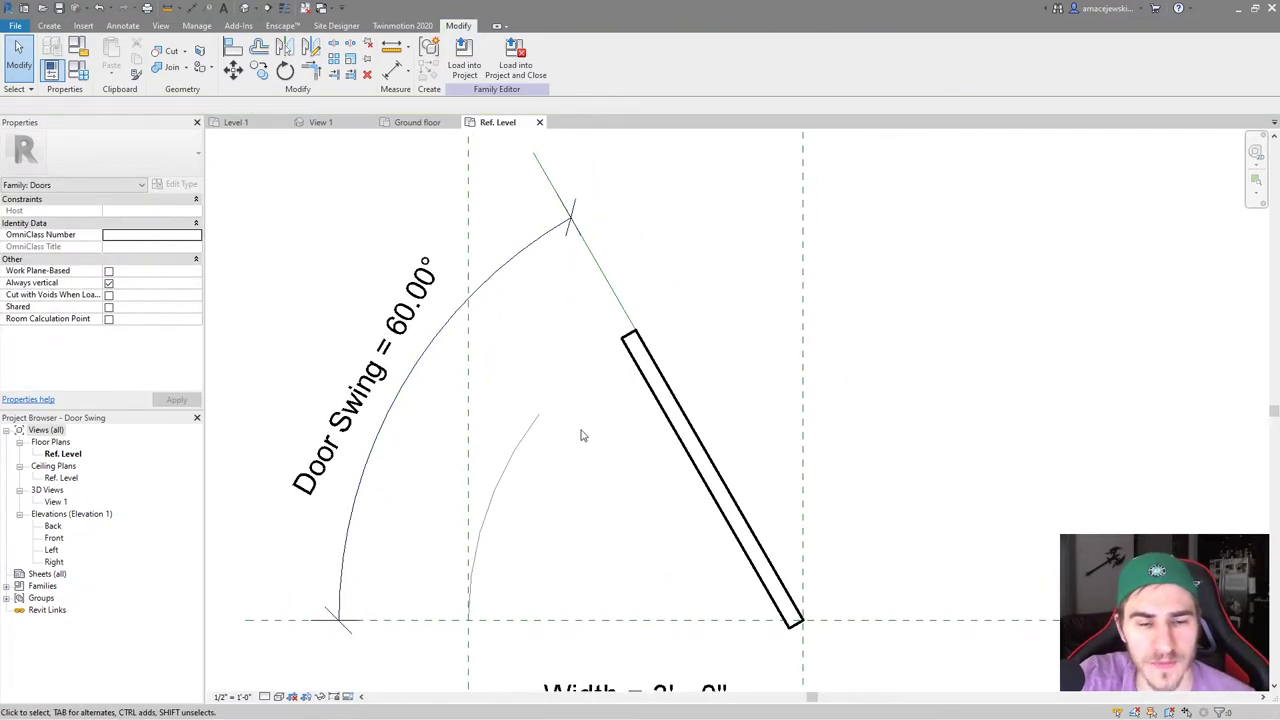
Draw a model line in the <Invisible lines> subcategory from the hinge along the angled reference line, about 1' - 11" long
click(49, 25)
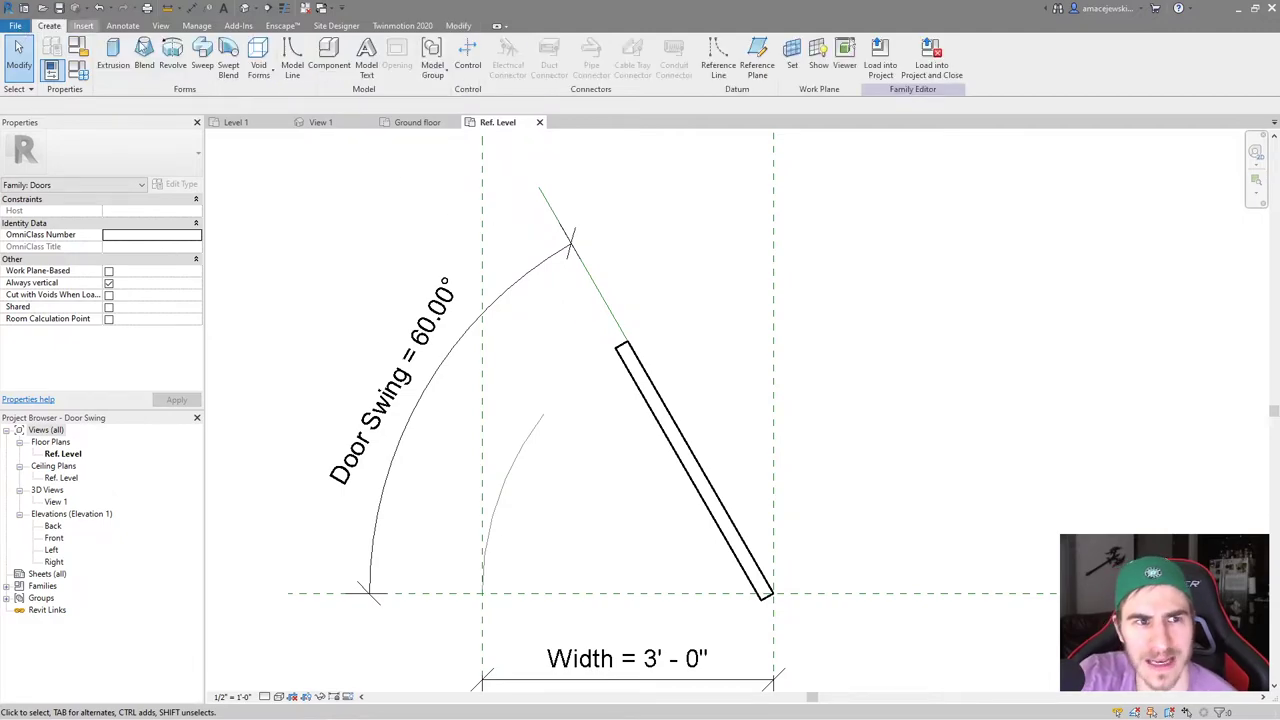
click(292, 60)
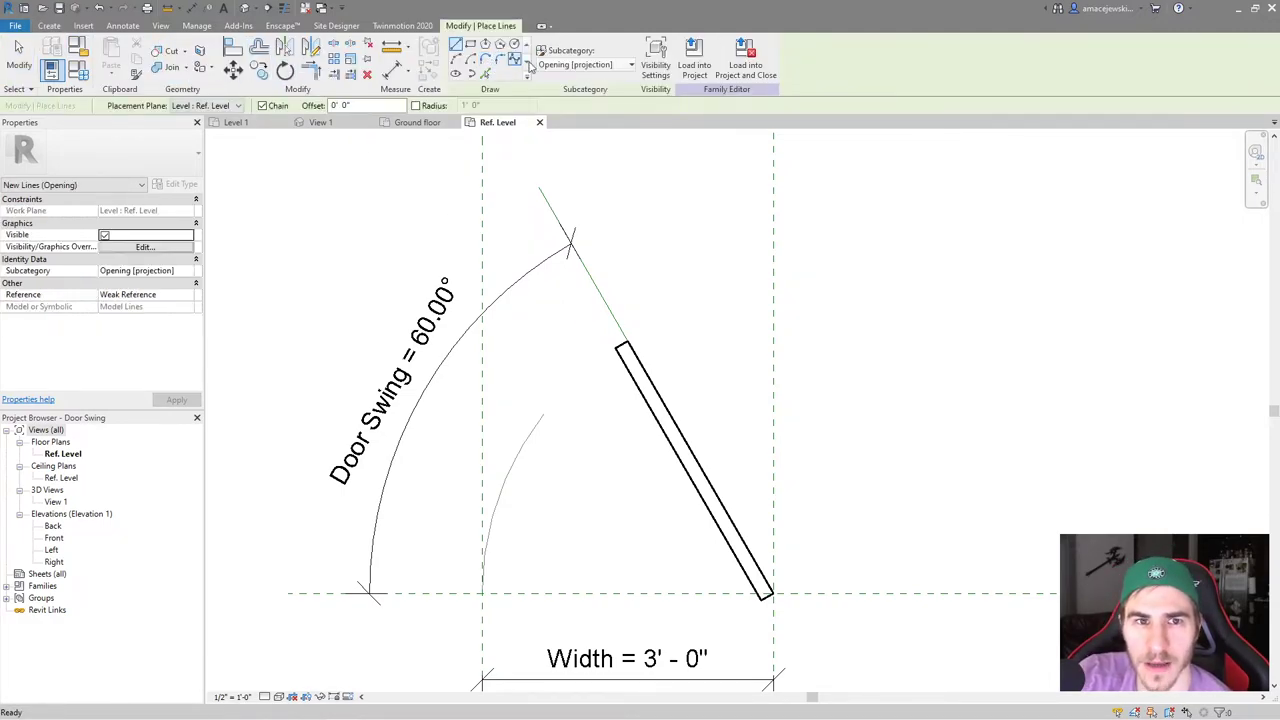
click(595, 64)
click(591, 108)
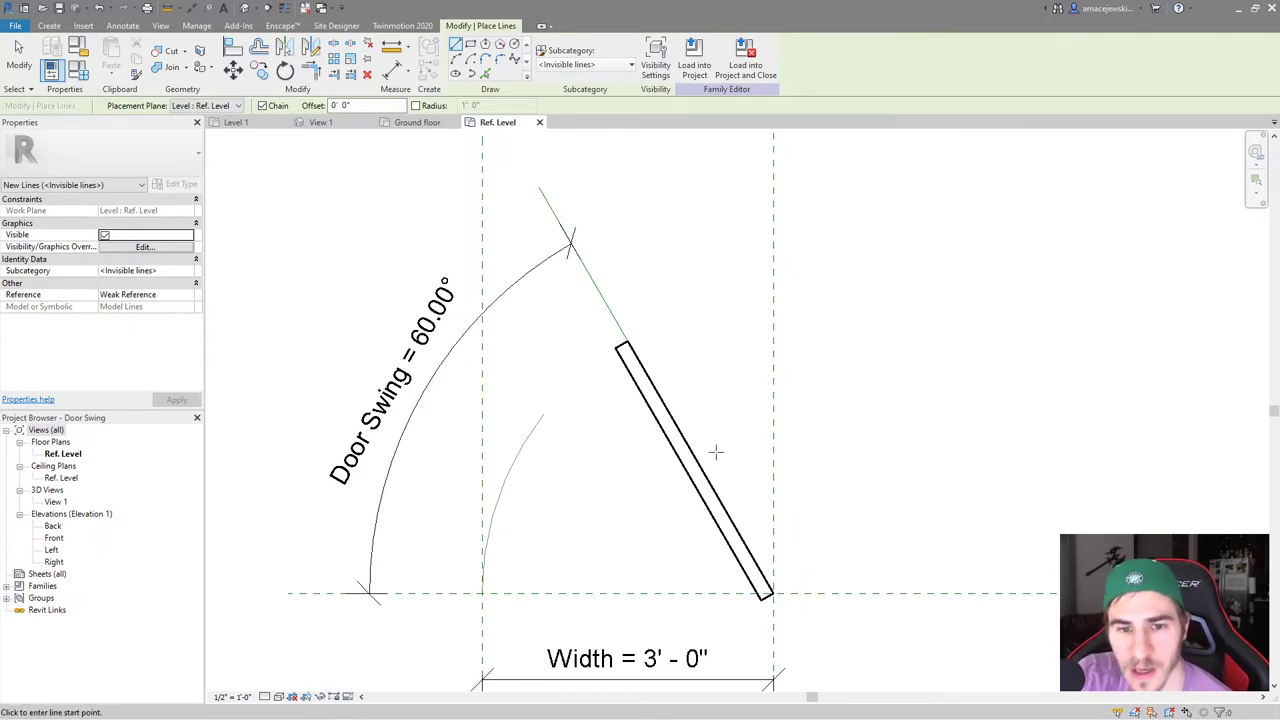
click(543, 413)
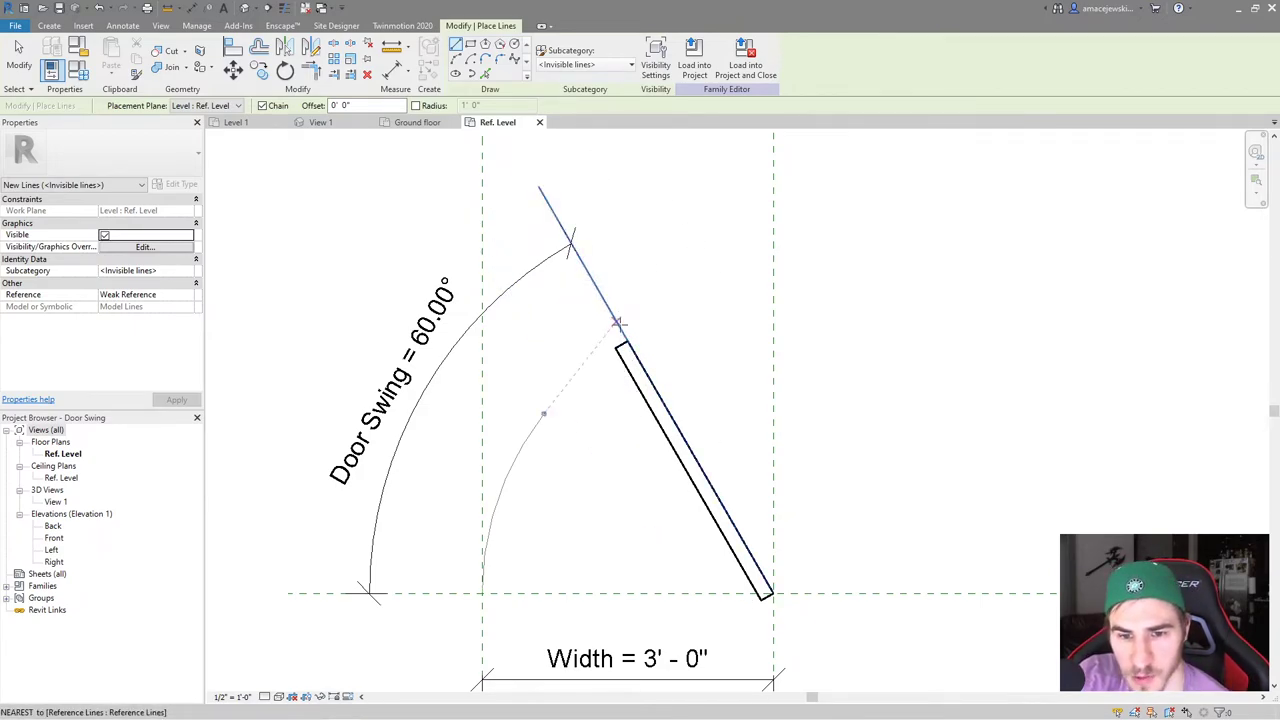
key(Escape)
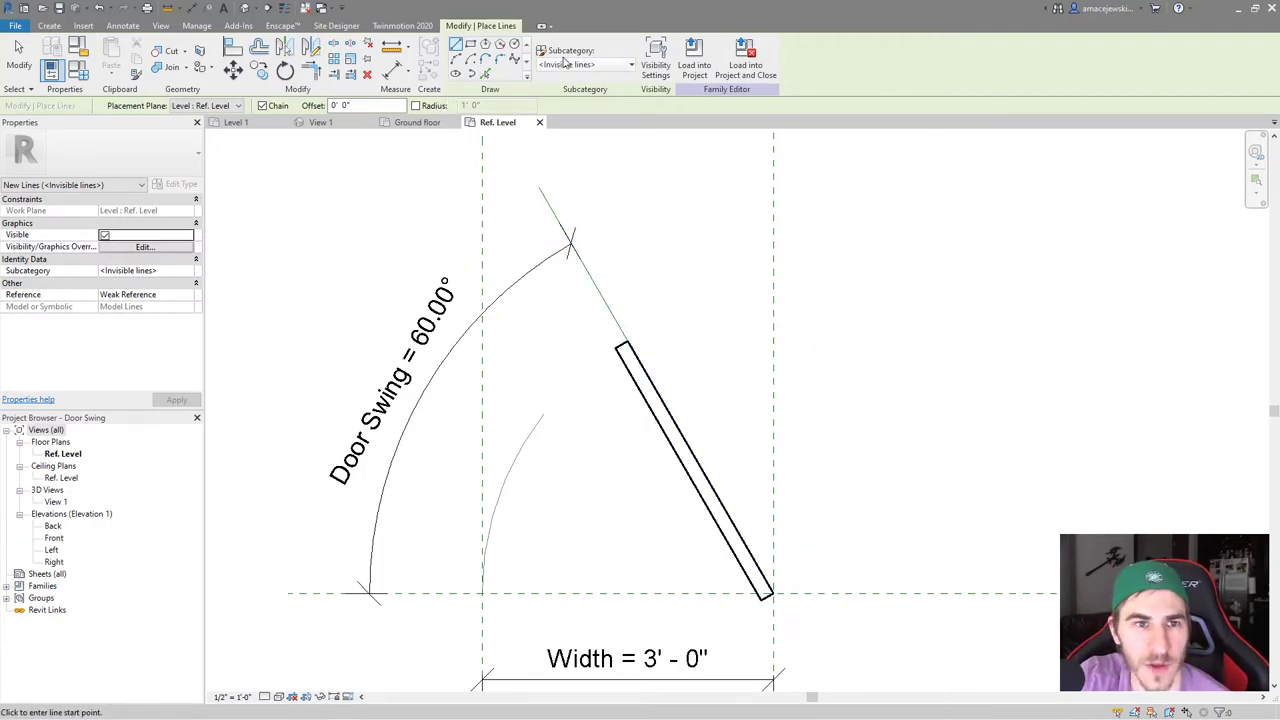
click(543, 413)
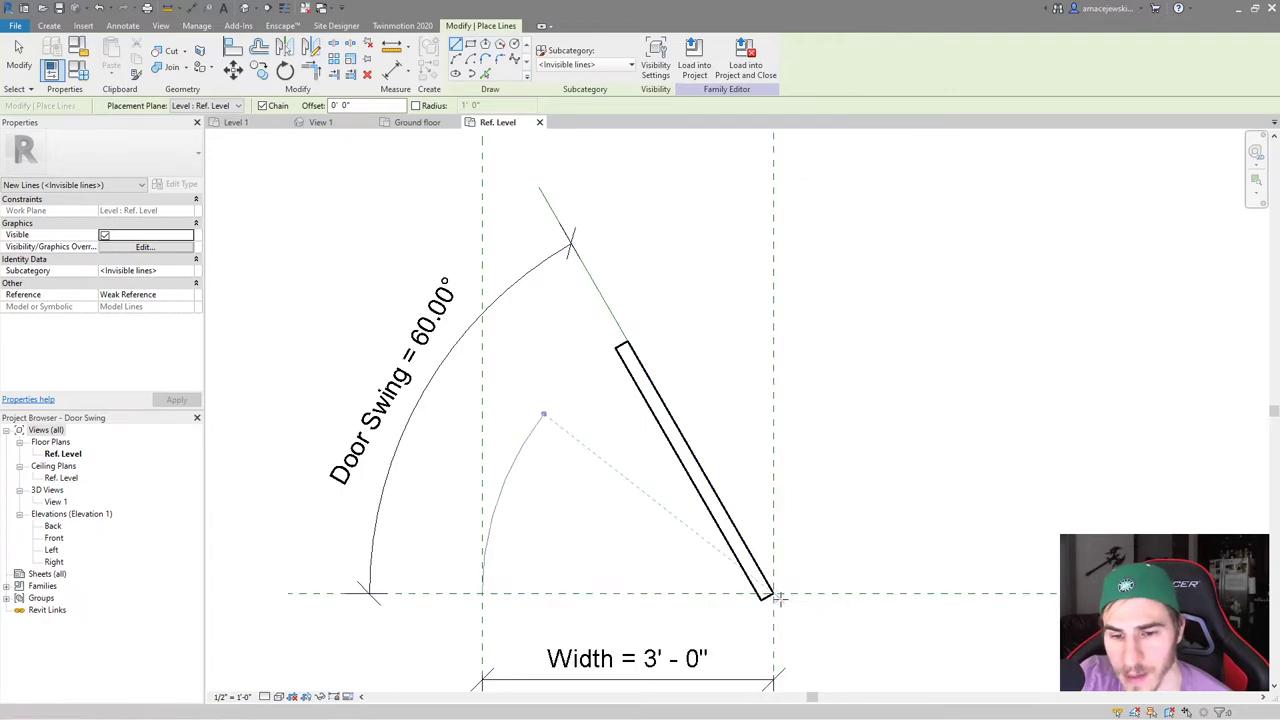
click(773, 594)
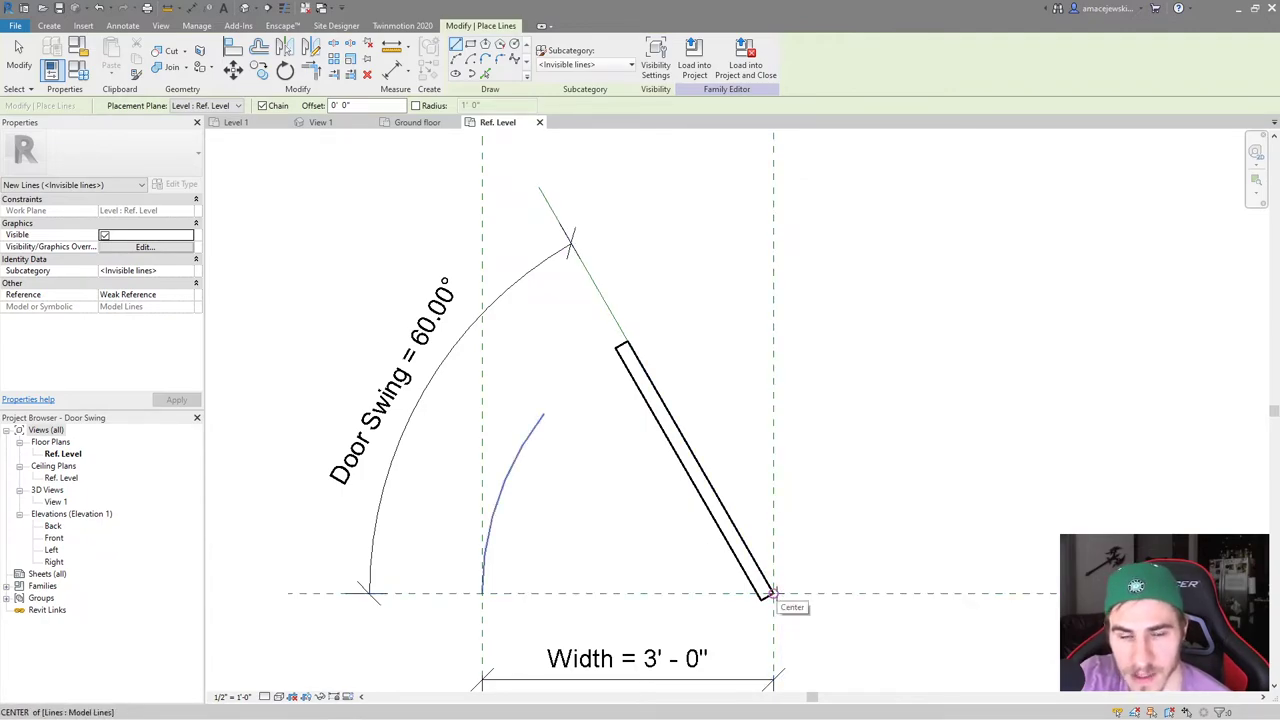
click(773, 594)
click(880, 593)
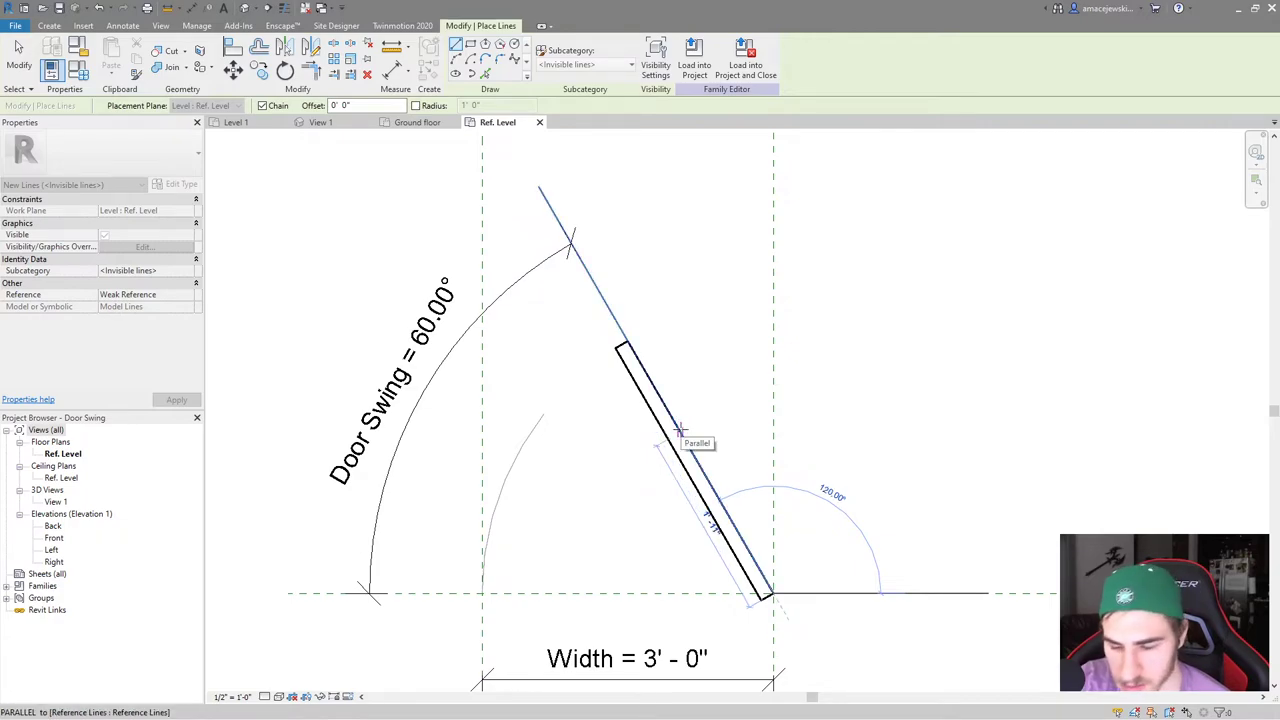
key(Escape)
key(Escape)
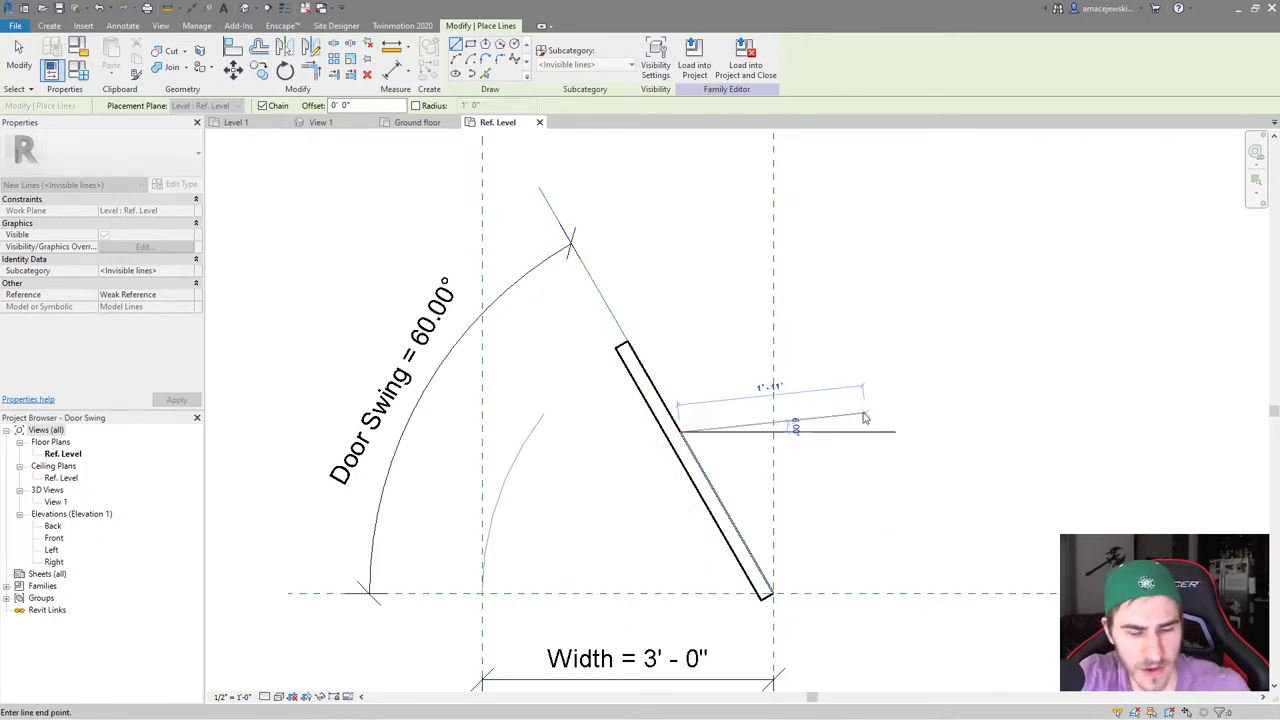
Set the Door Swing angle to 45° to test whether the invisible line follows the door
click(486, 323)
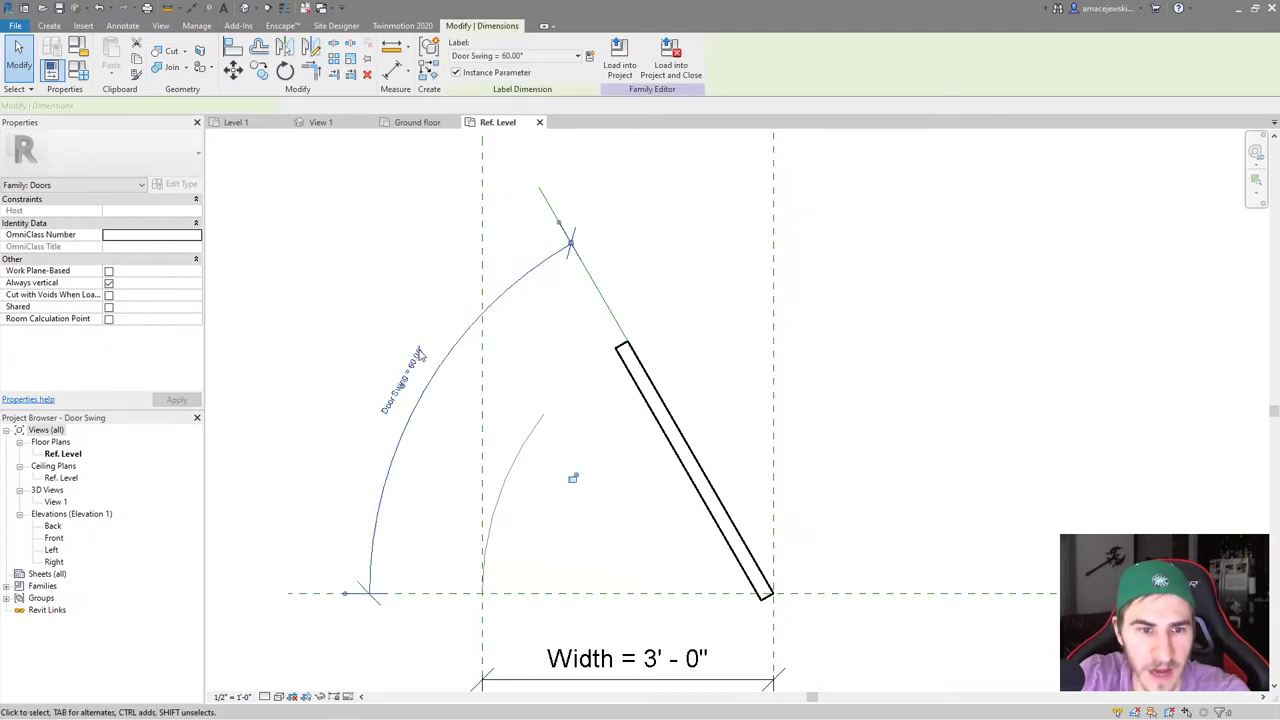
click(404, 367)
text(45)
key(Return)
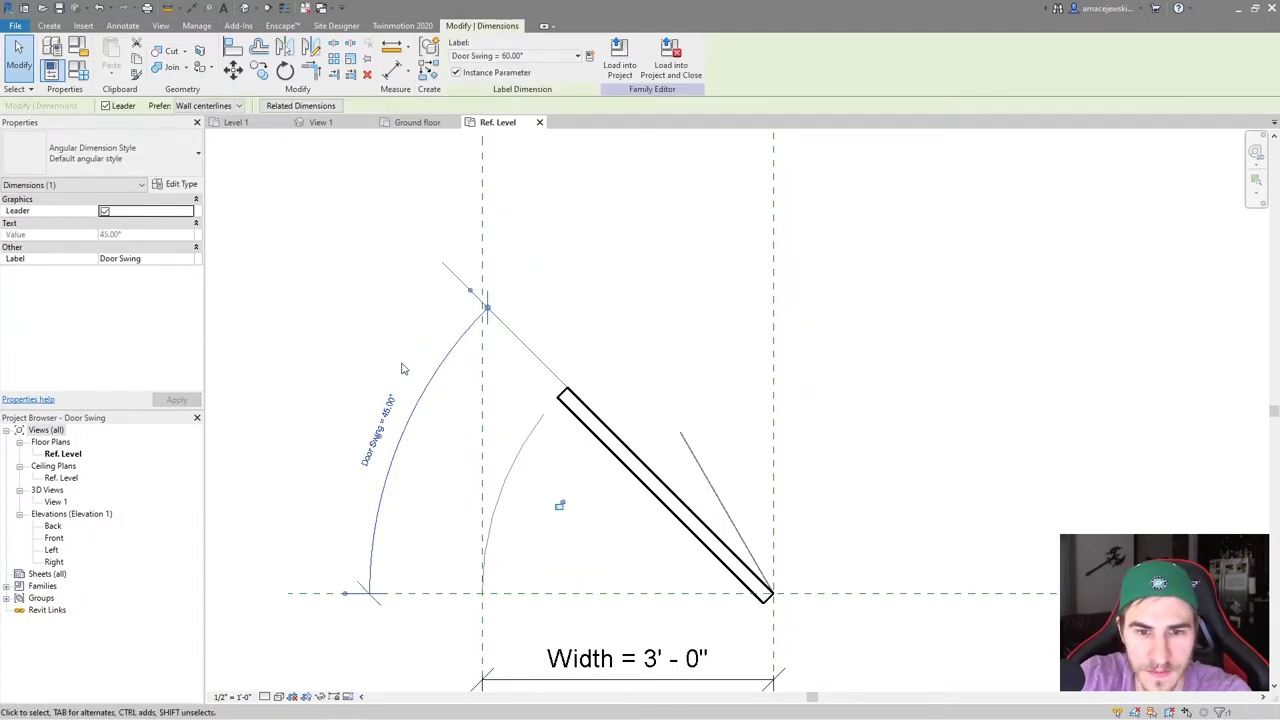
click(700, 390)
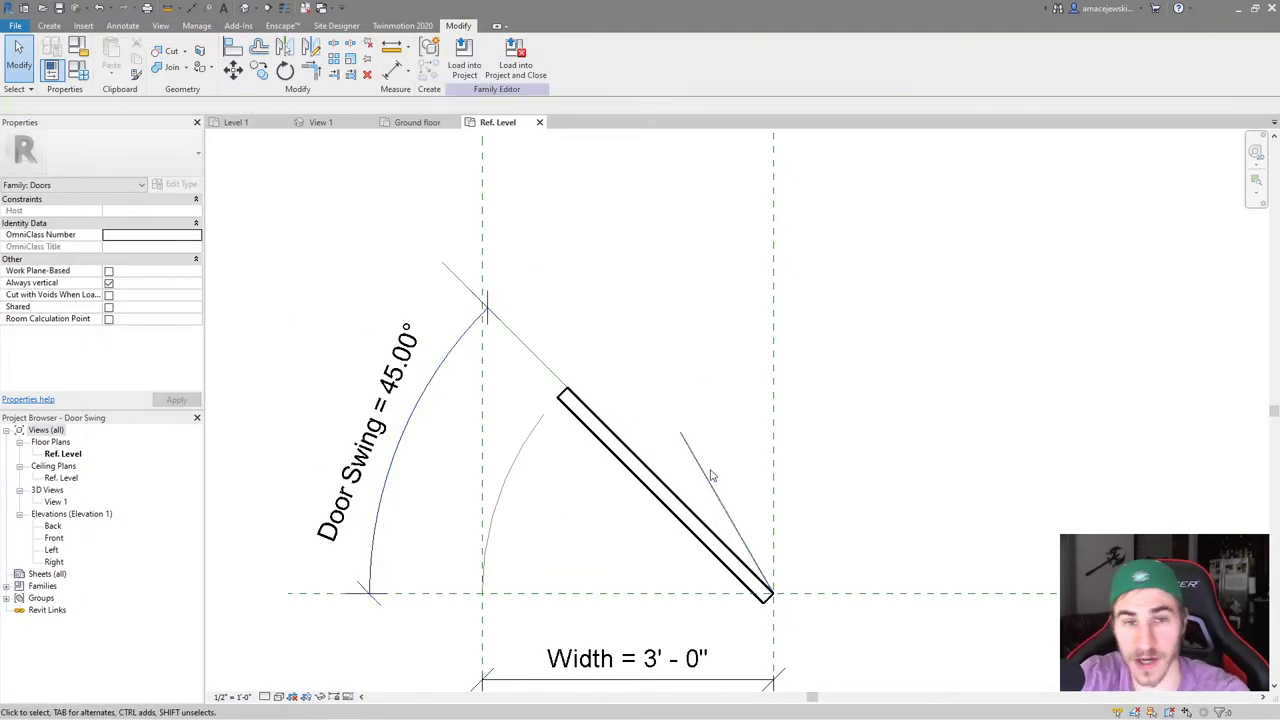
Align the invisible line with the door's angled reference line
key(a)
key(l)
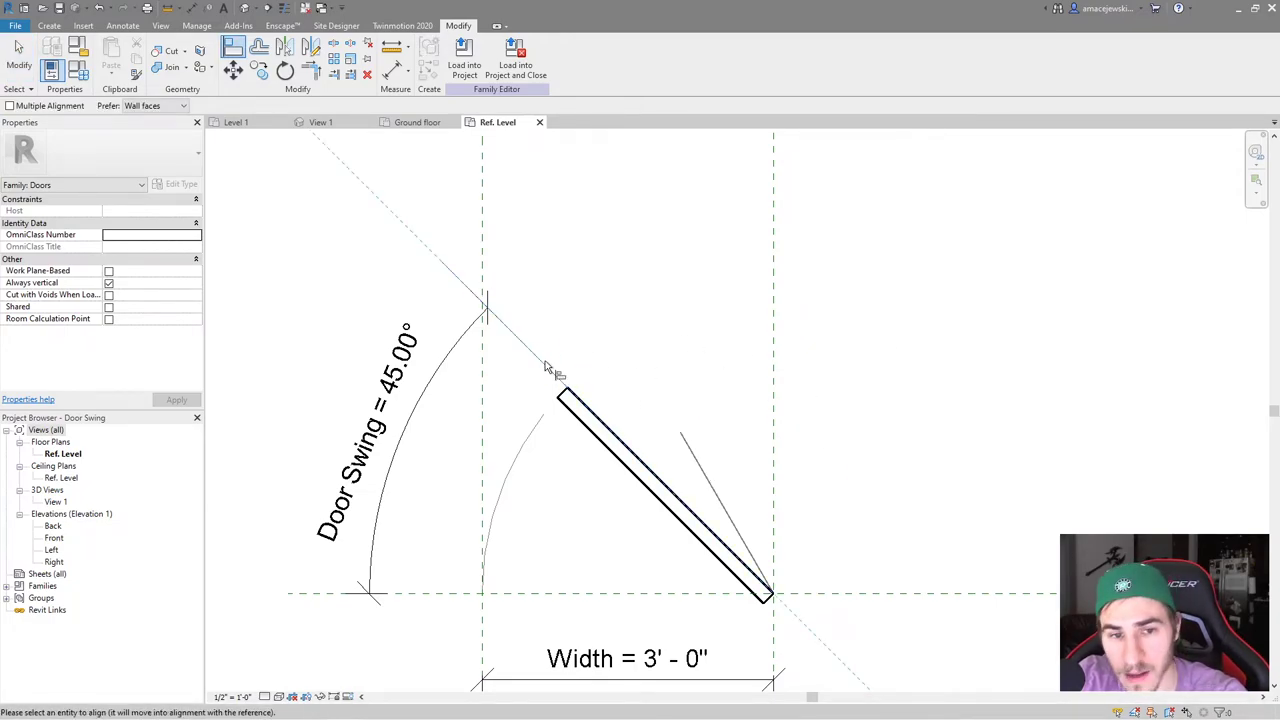
click(704, 474)
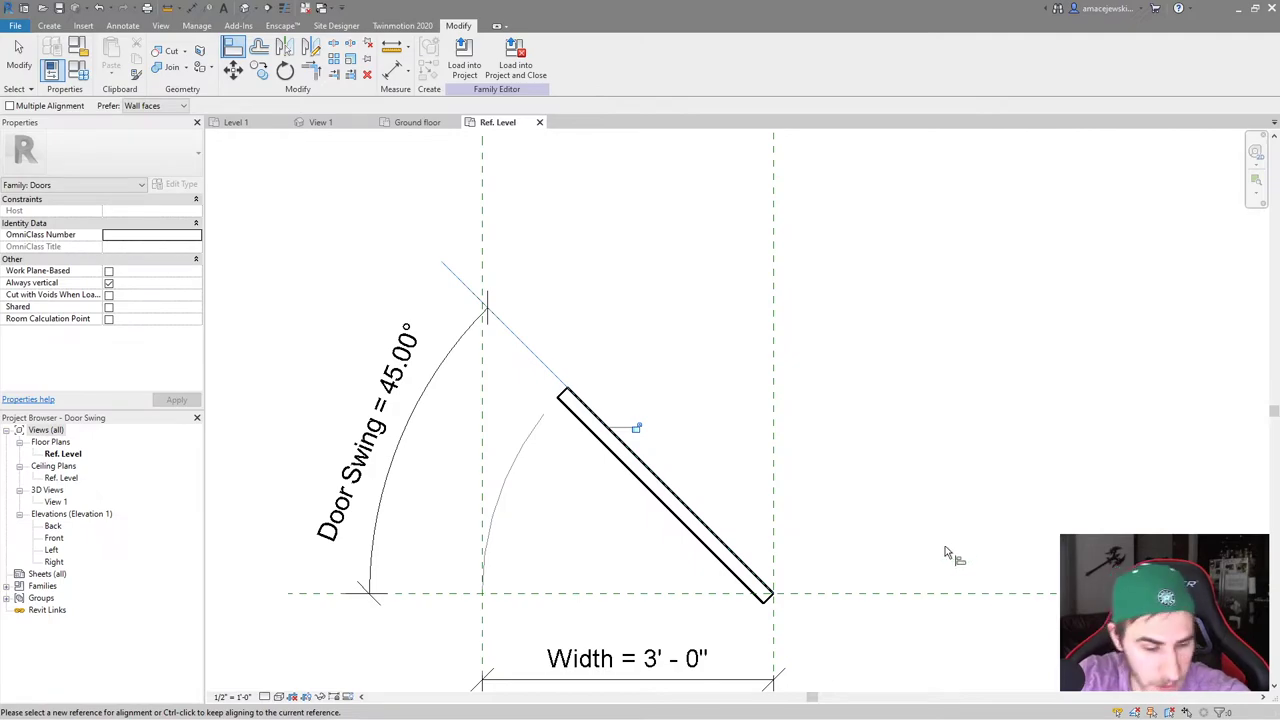
key(Escape)
key(Escape)
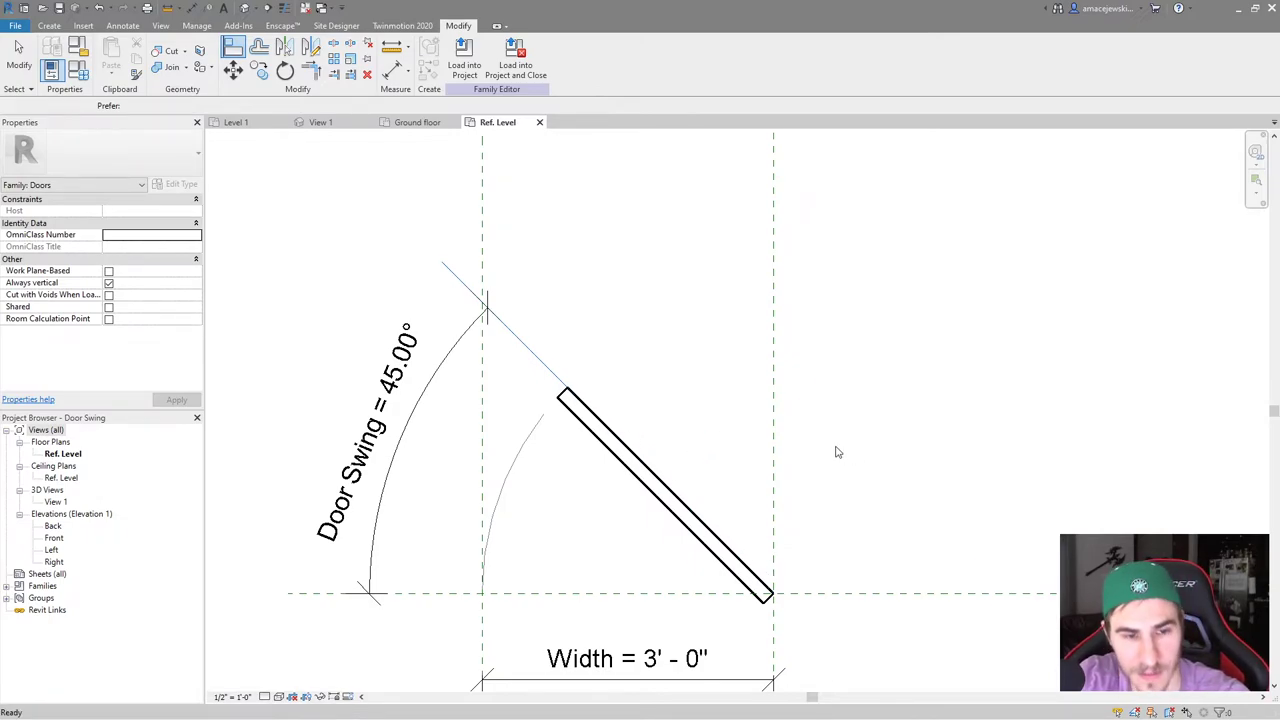
Set the Door Swing angle to 60° to test the aligned invisible line
click(371, 458)
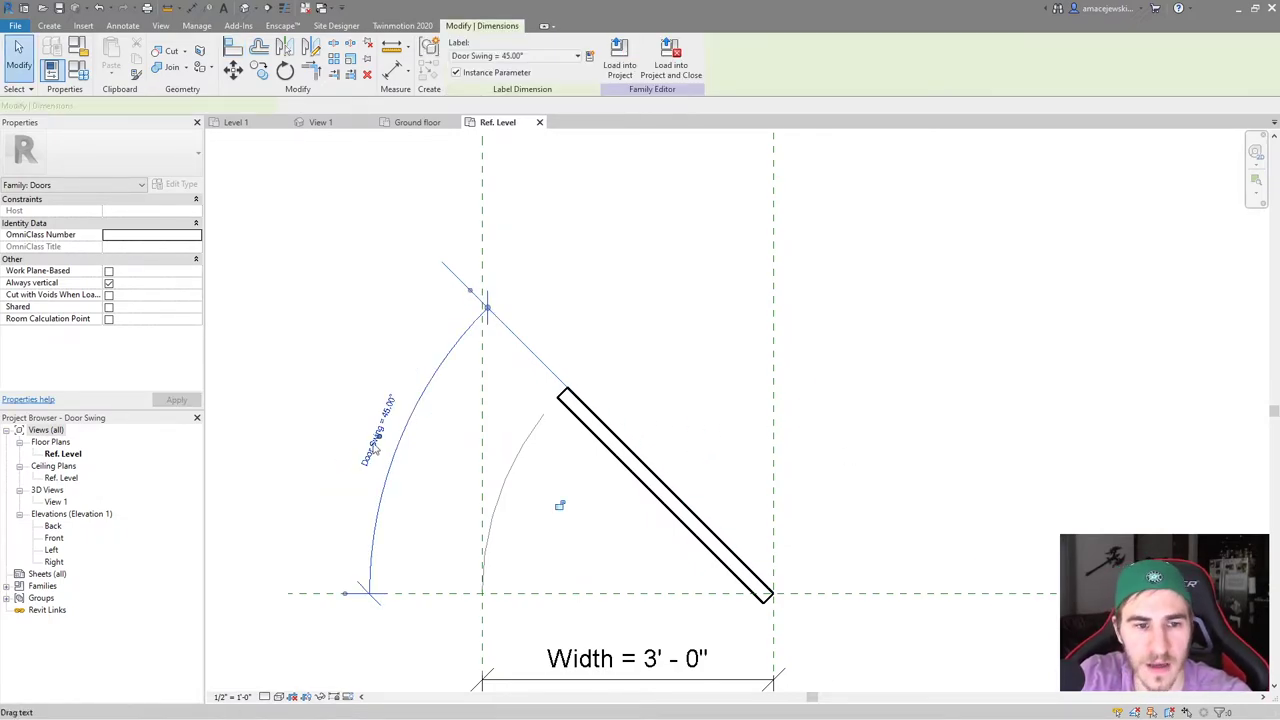
click(363, 465)
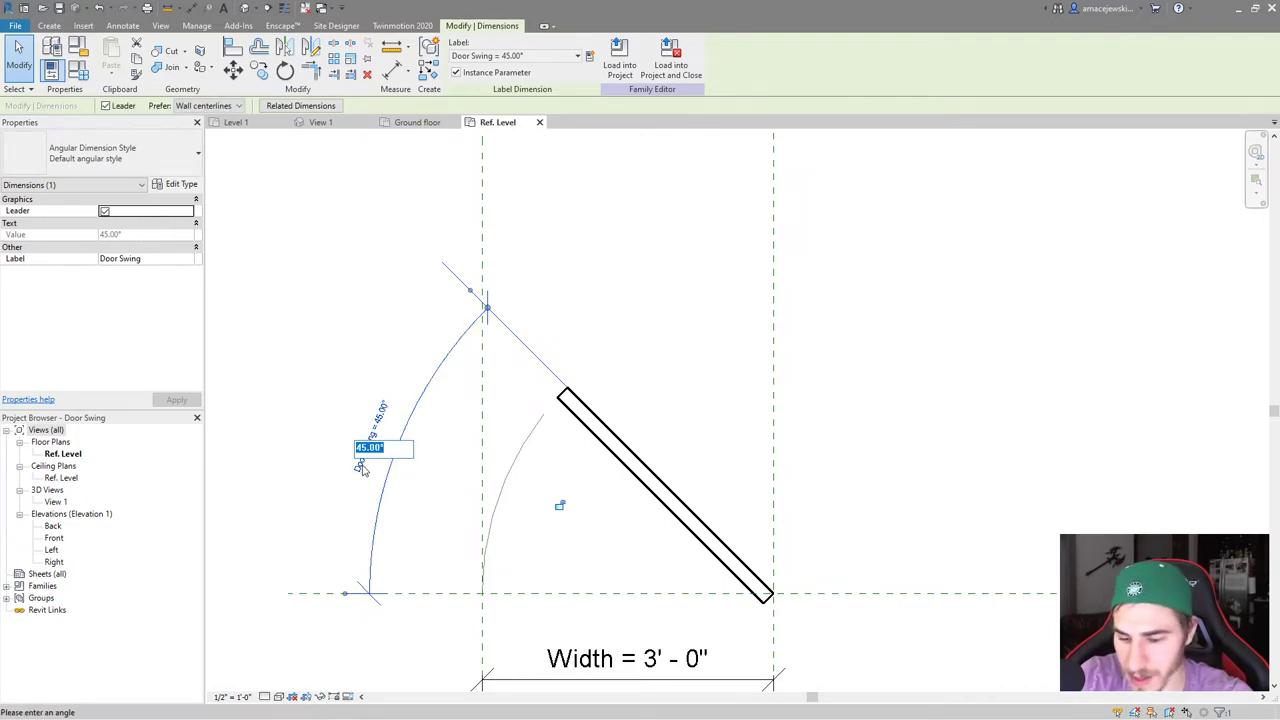
text(60)
key(Return)
click(702, 397)
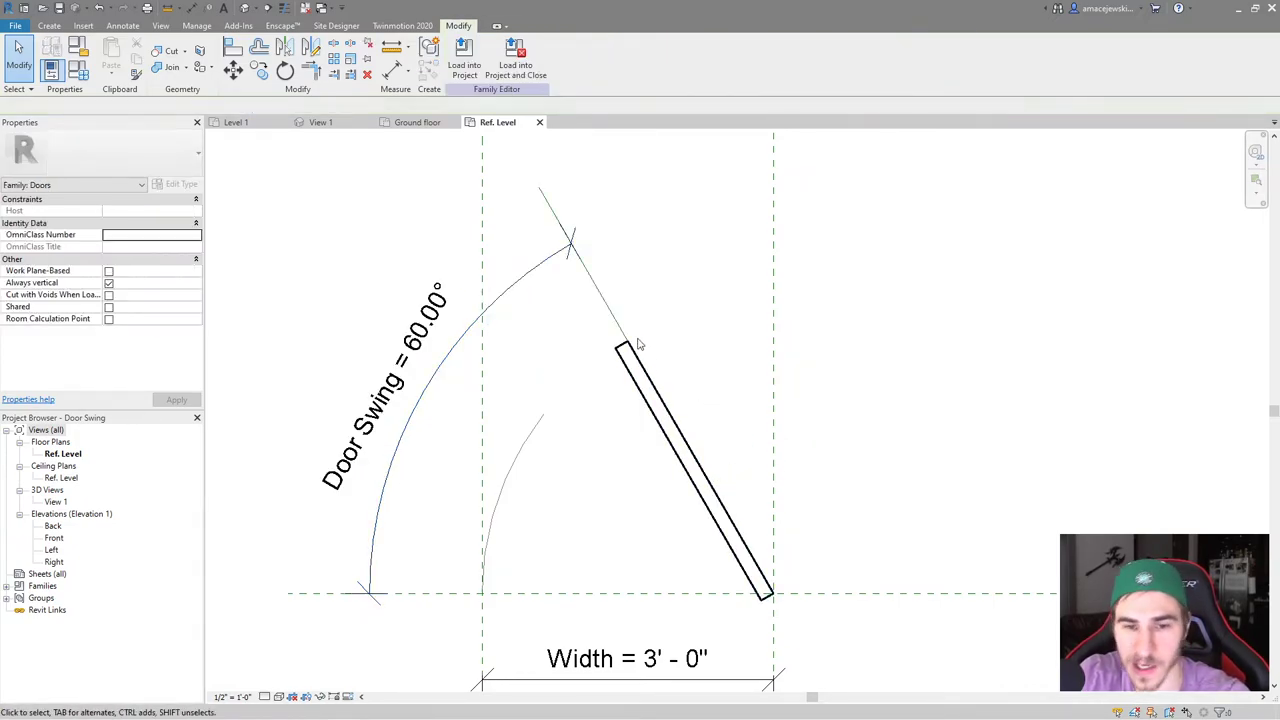
Trim the invisible line and the swing arc to a corner at the door's free end, and inspect the joined lines
drag(644, 308, 806, 628)
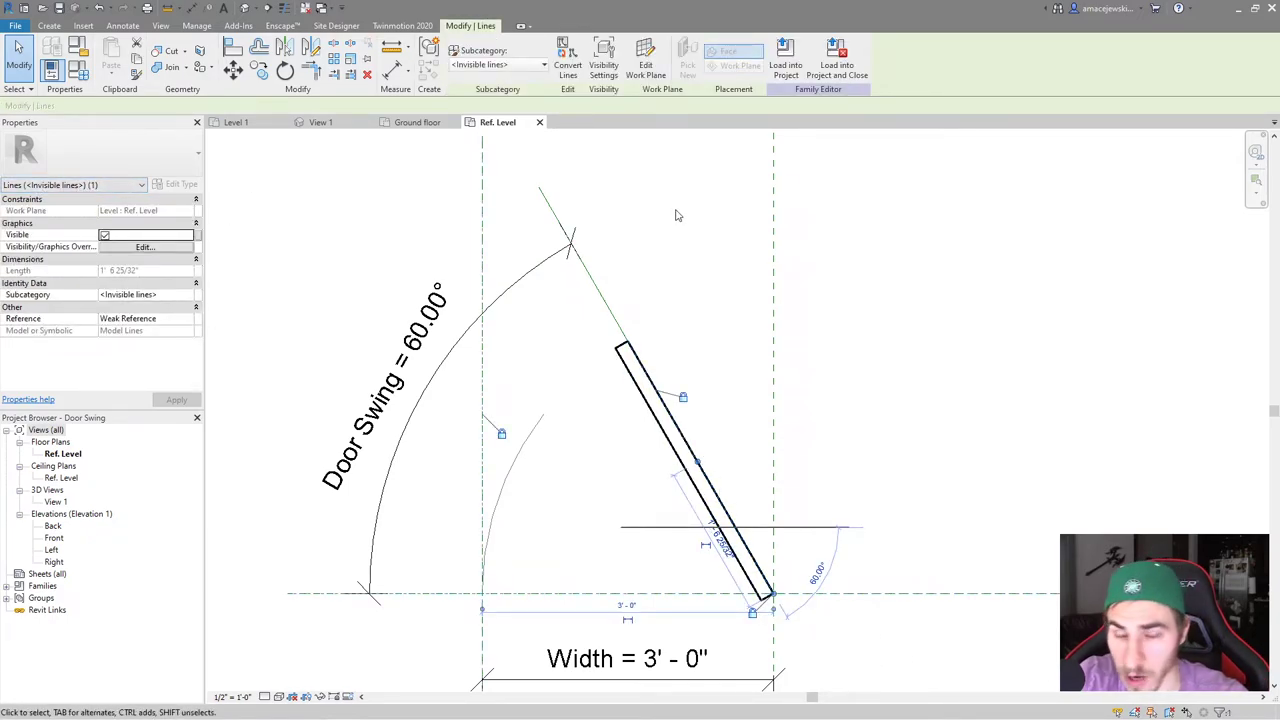
click(878, 279)
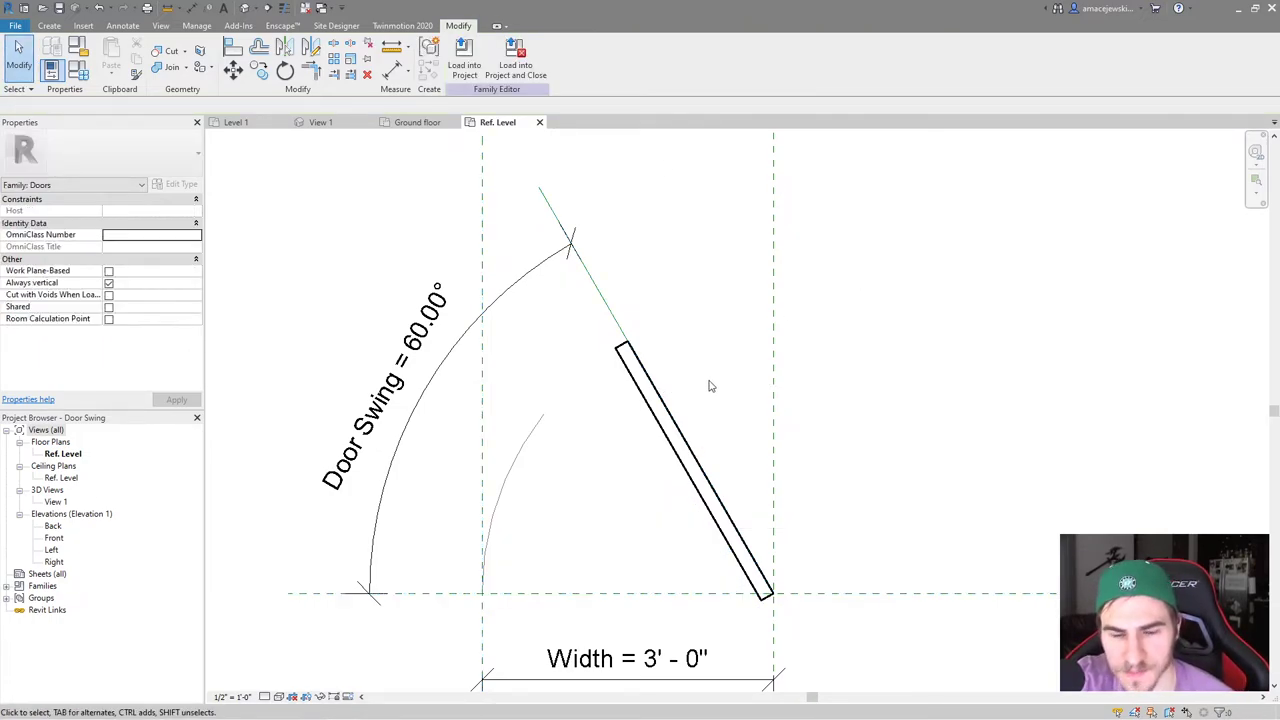
key(t)
key(r)
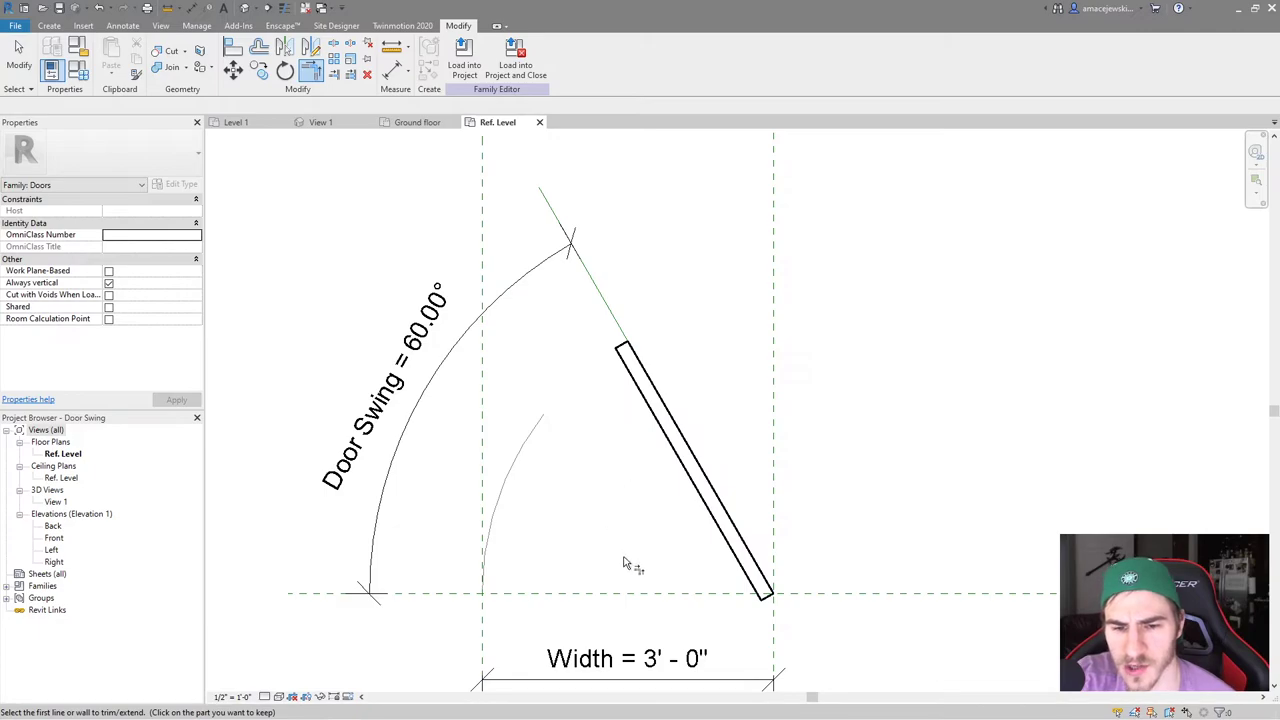
click(757, 557)
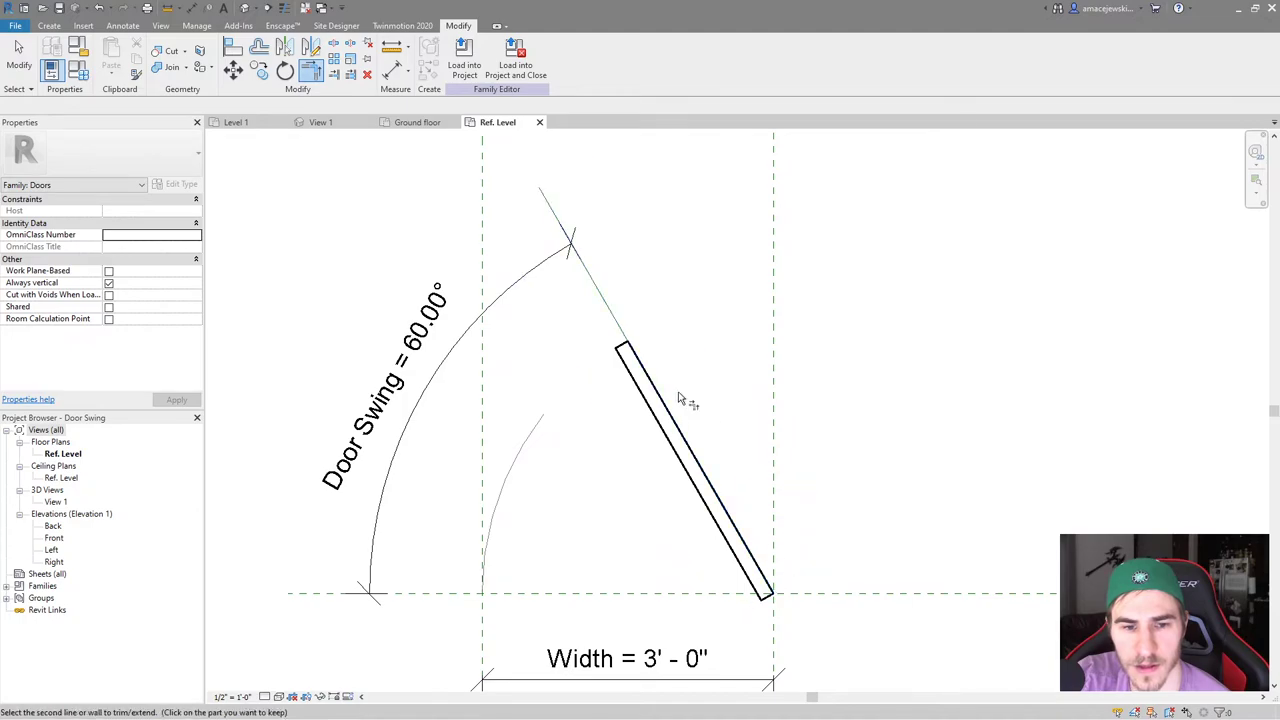
click(526, 460)
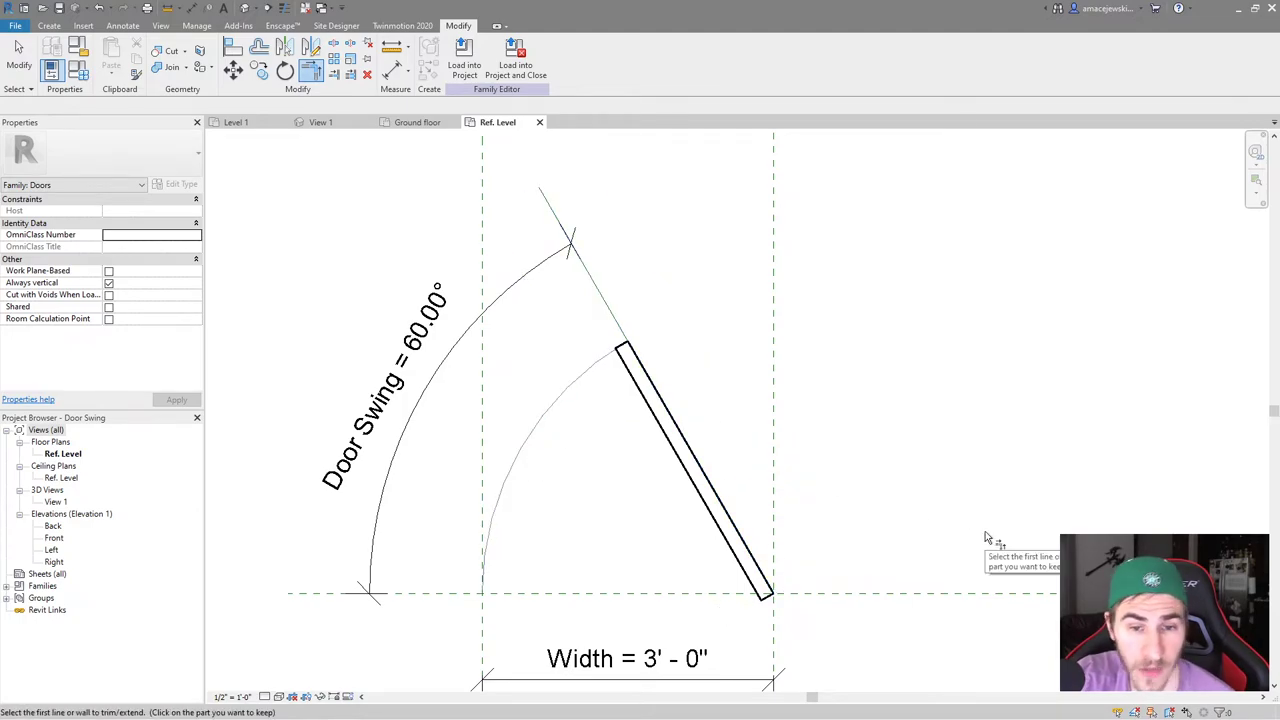
key(Escape)
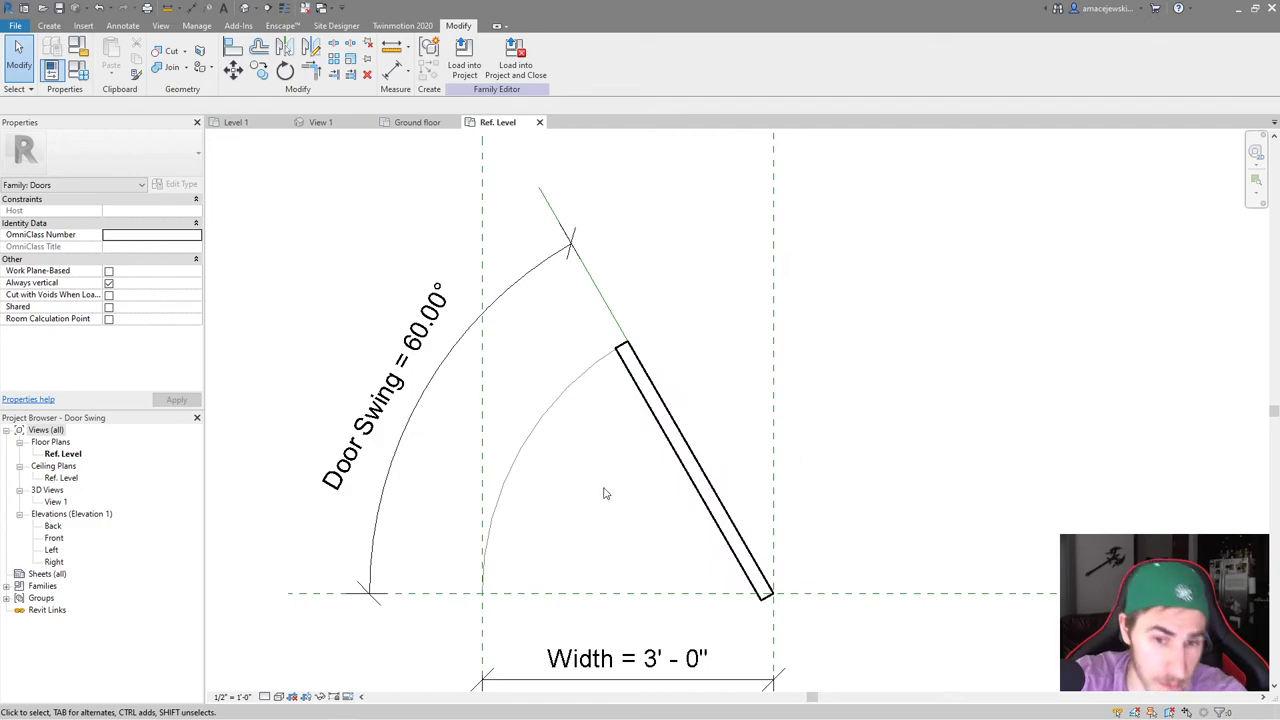
click(672, 385)
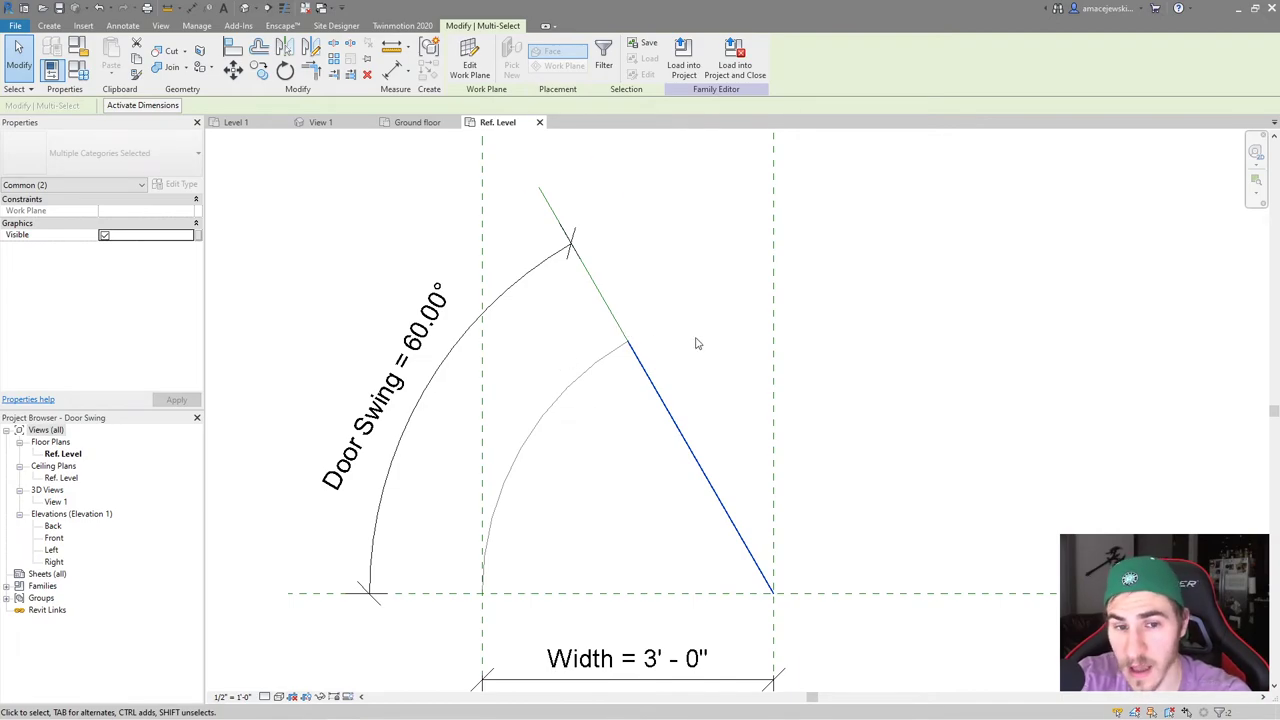
click(556, 404)
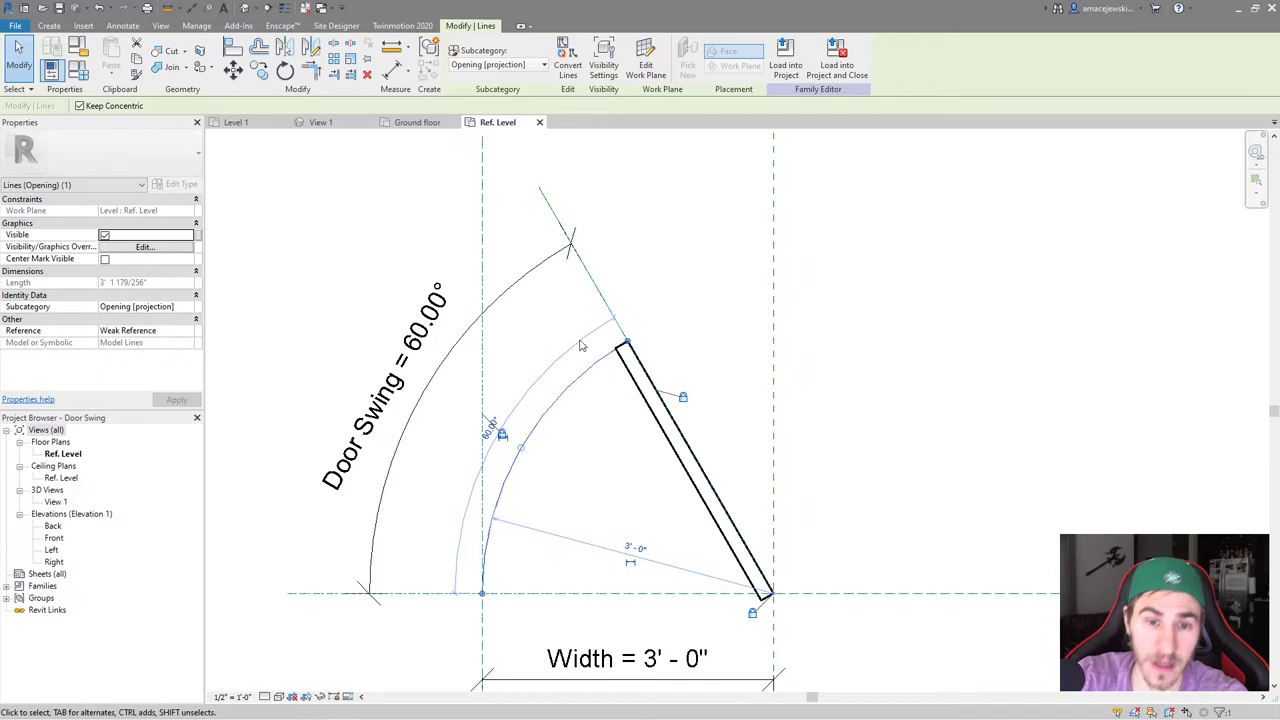
drag(606, 279, 829, 634)
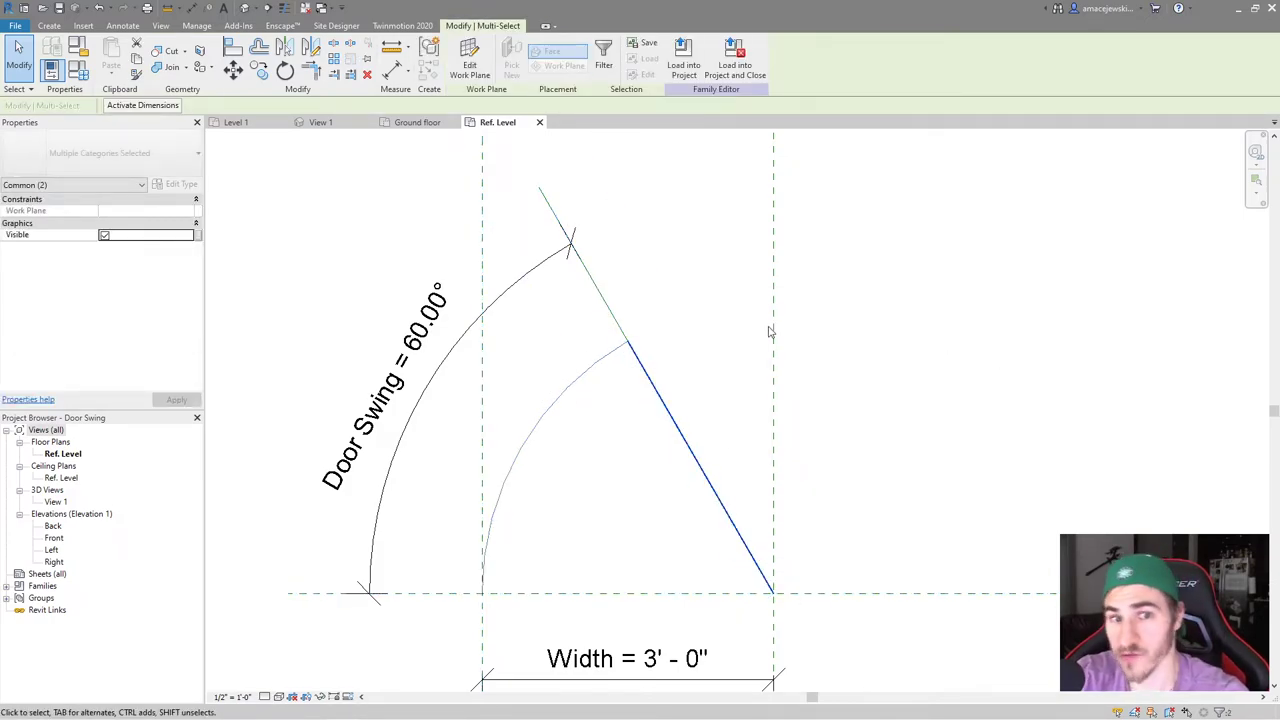
key(Escape)
Test the trimmed swing arc with Door Swing angles of 45° and 120°
click(421, 363)
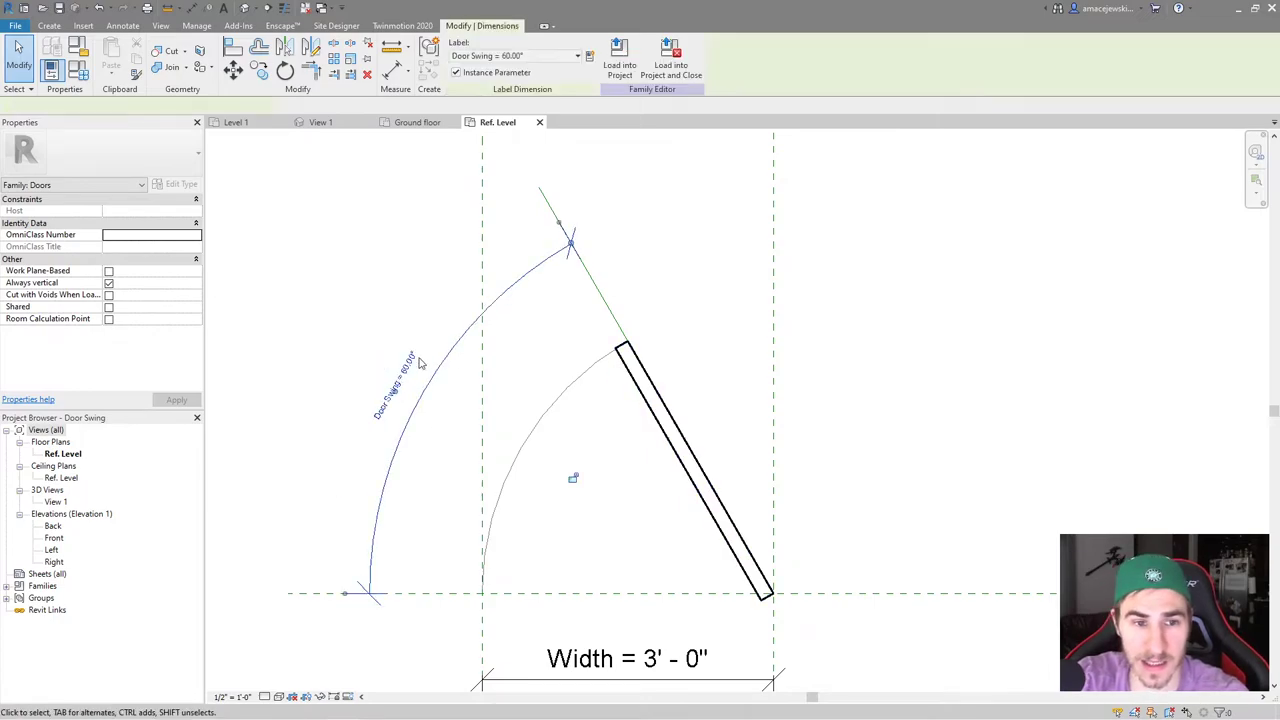
click(421, 363)
text(45)
key(Return)
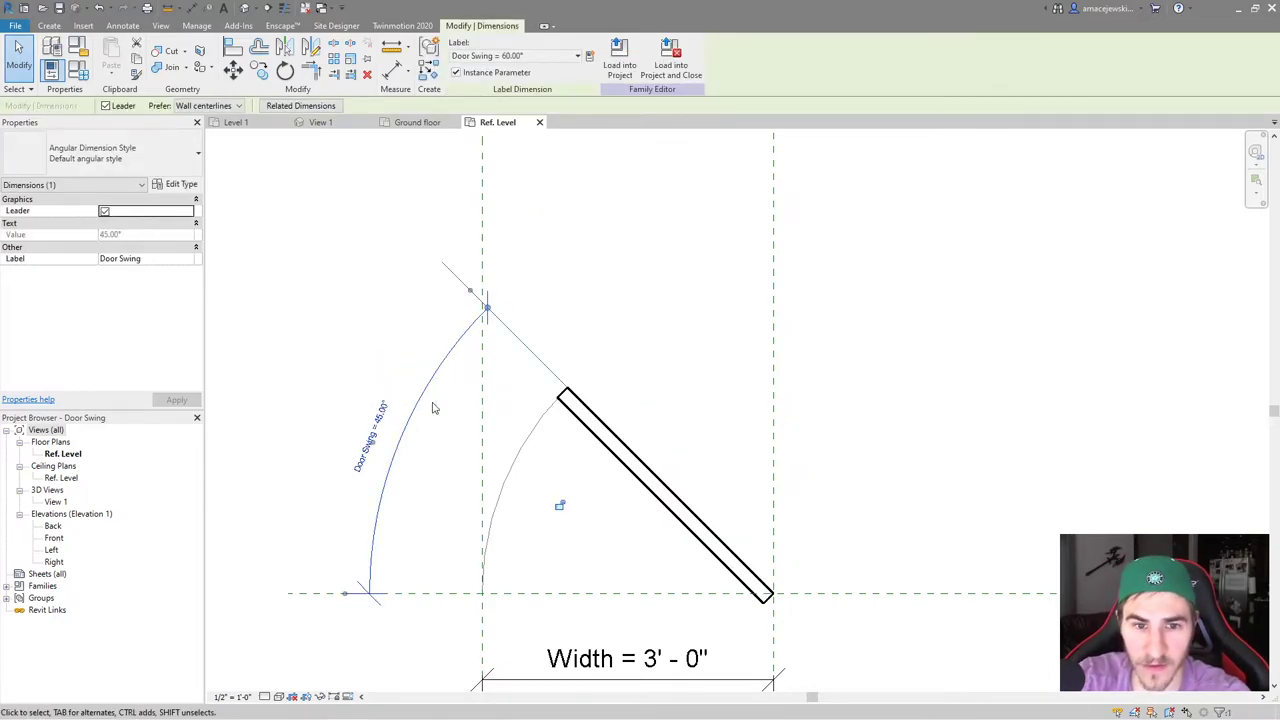
click(360, 468)
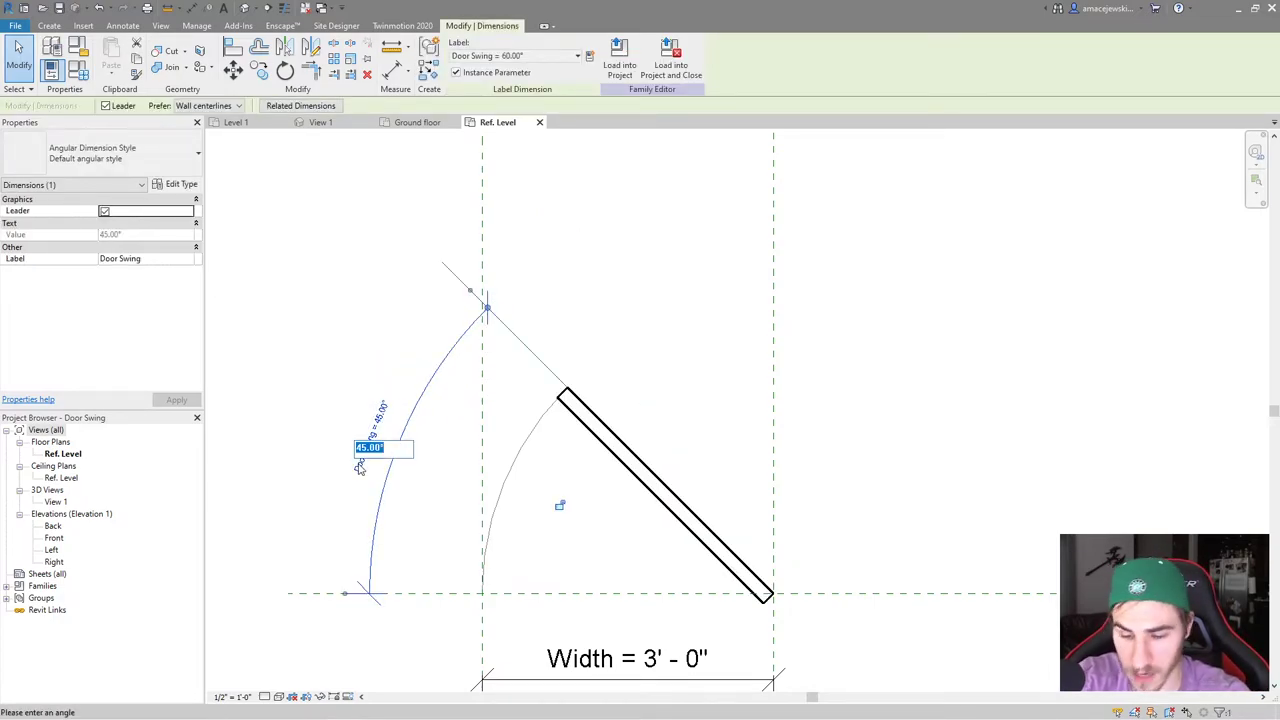
text(120)
key(Return)
scroll(590, 395, down, 2)
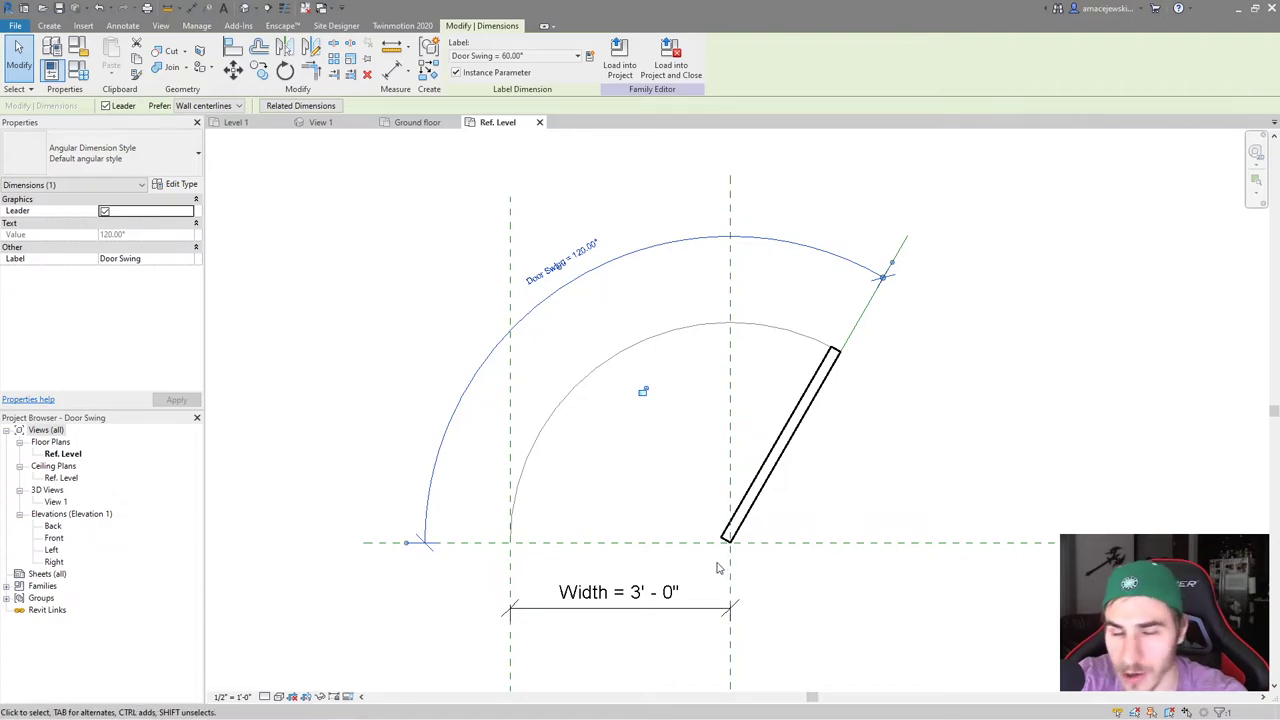
drag(714, 562, 822, 517)
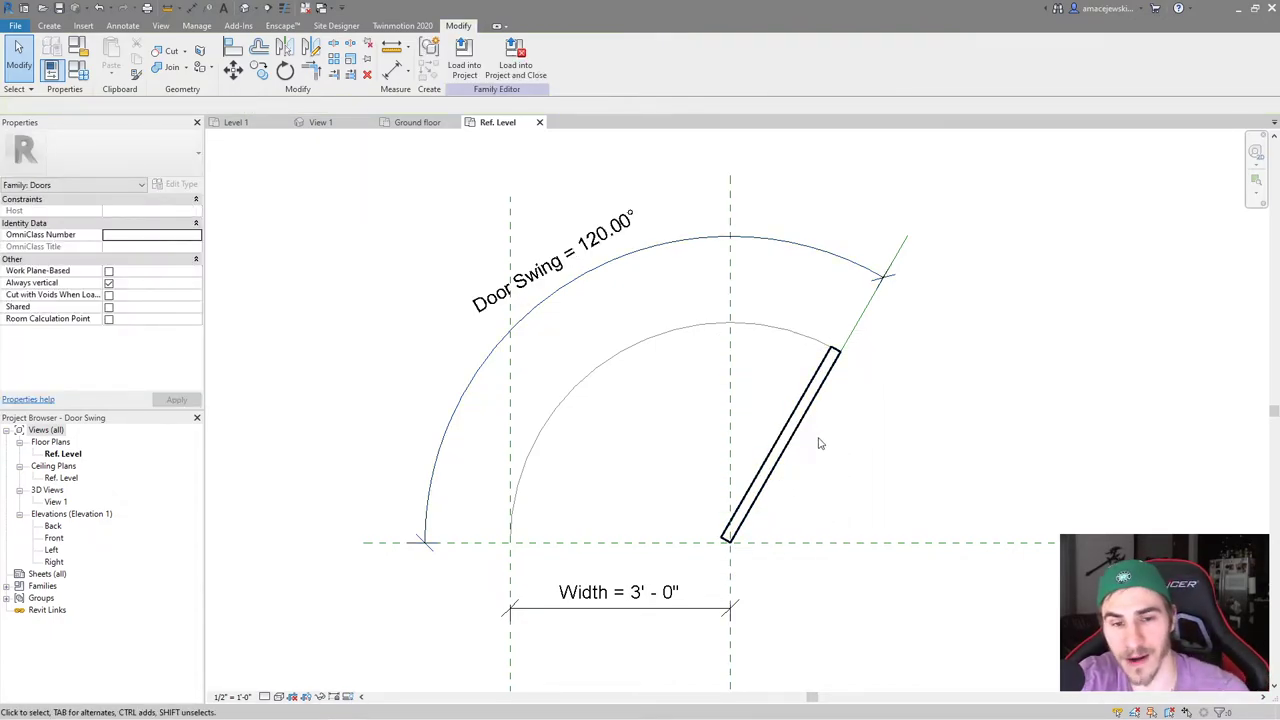
Set the Width parameter to 4' - 0" to test whether the door and swing arc resize
click(638, 600)
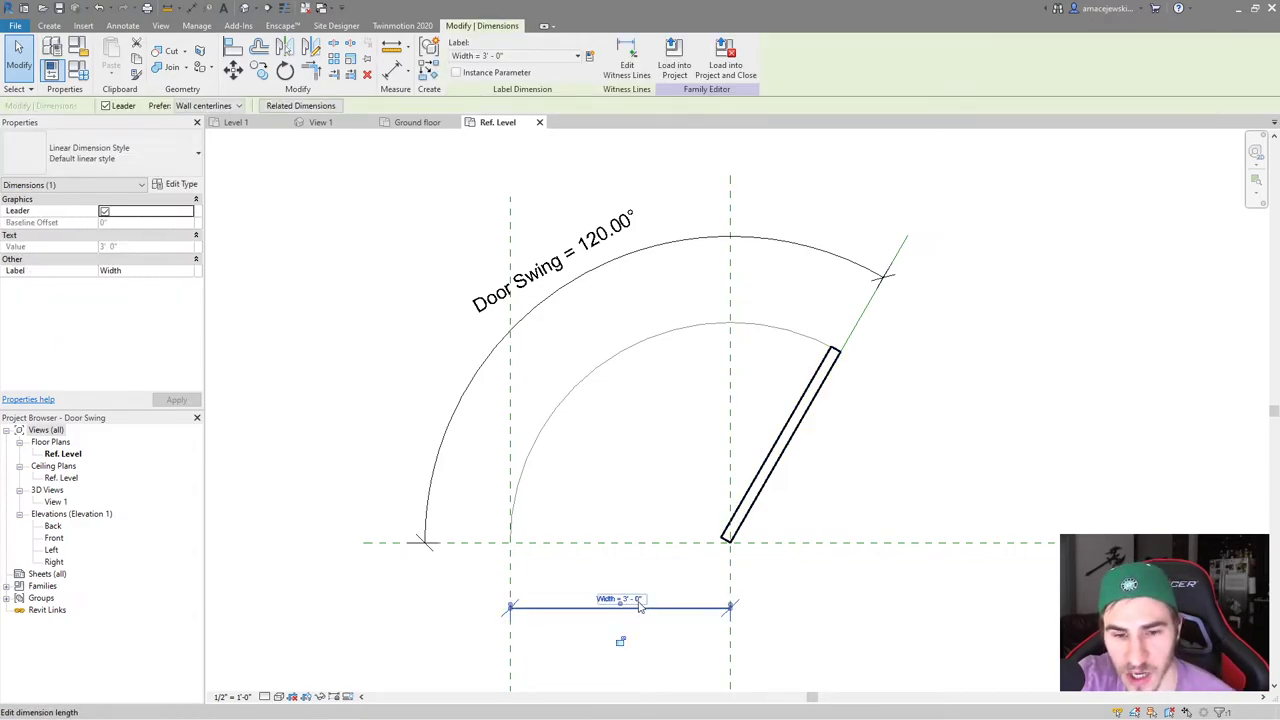
click(638, 599)
text(4)
key(Return)
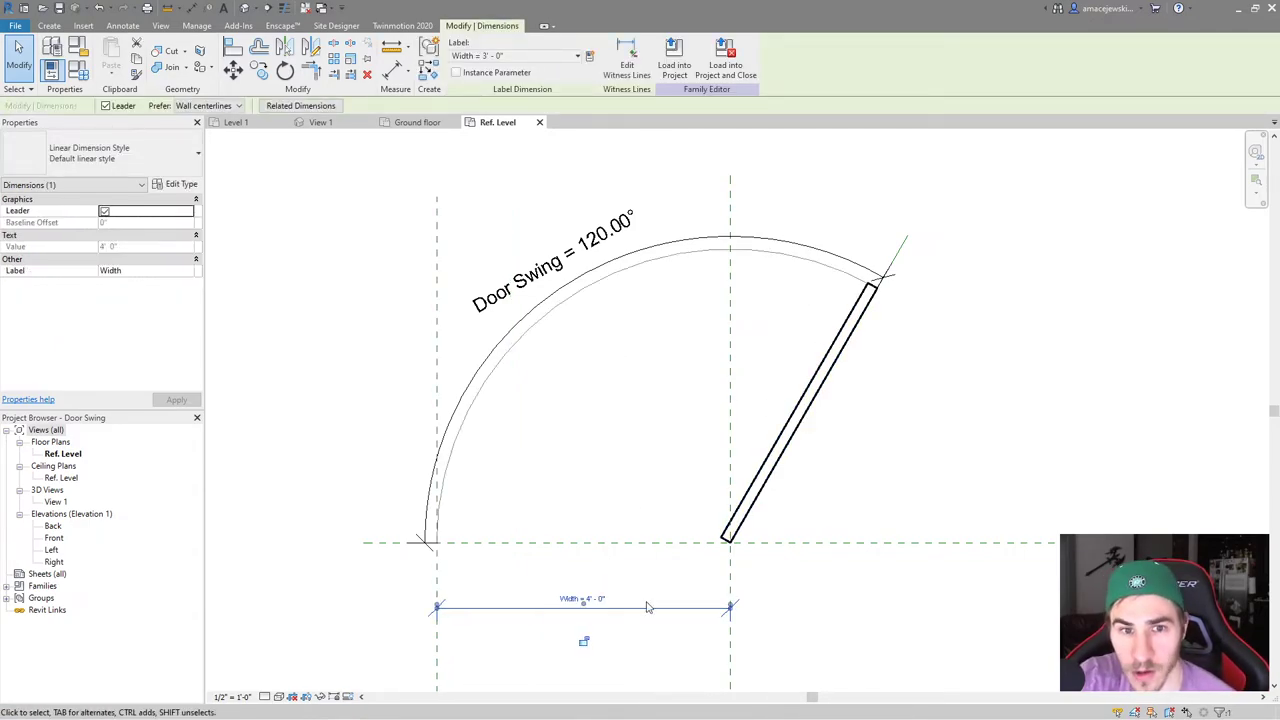
click(1066, 392)
Move the Door Swing dimension farther out from the swing arc and set its angle to 45°
click(649, 246)
drag(649, 246, 660, 190)
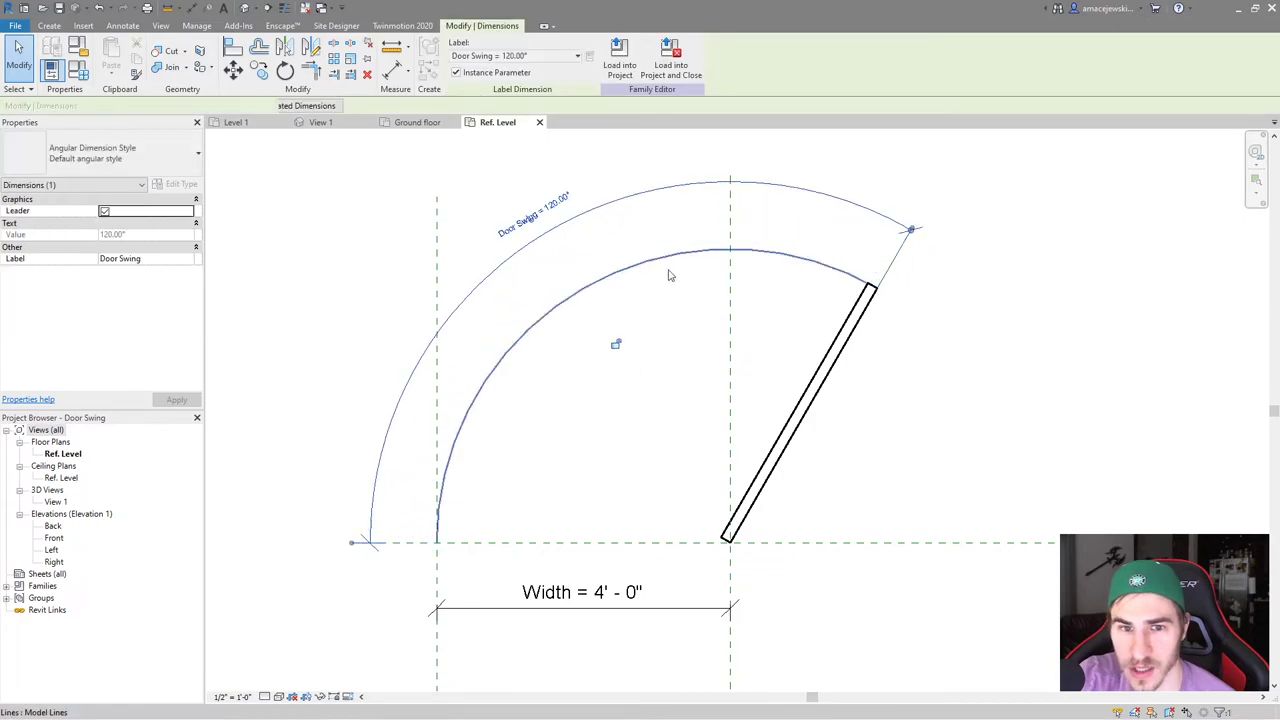
click(540, 228)
text(45)
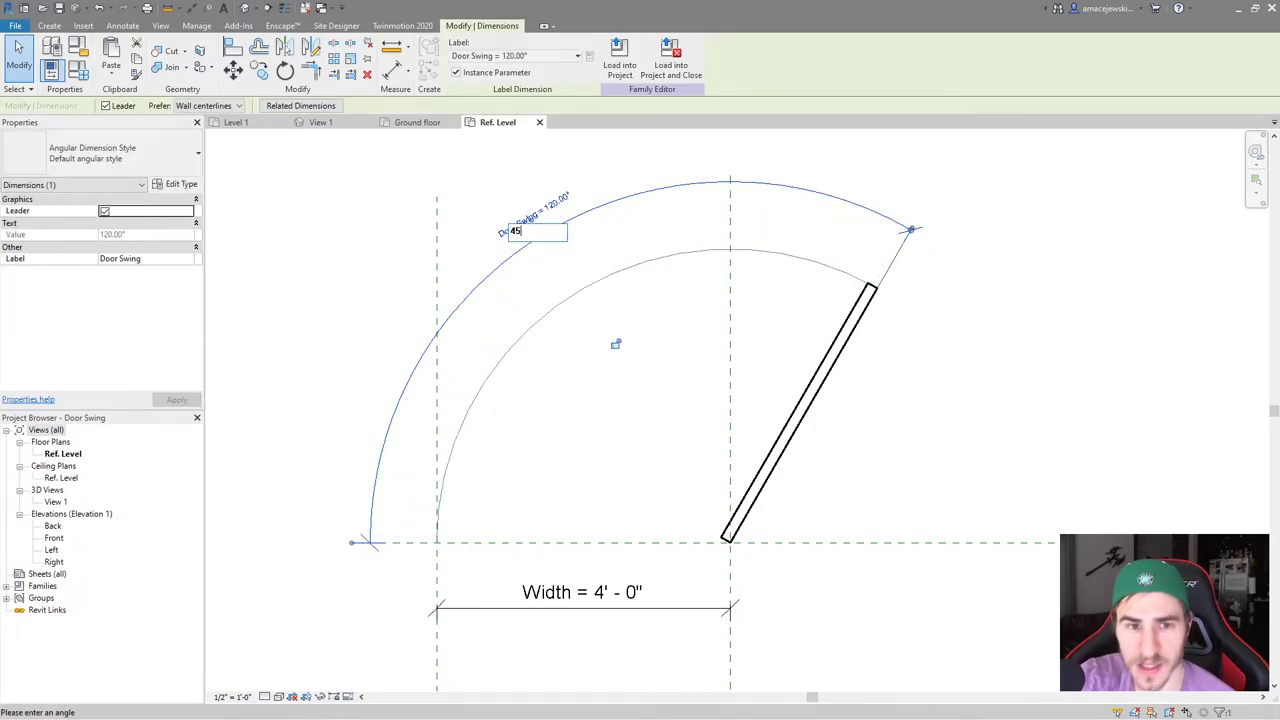
key(Return)
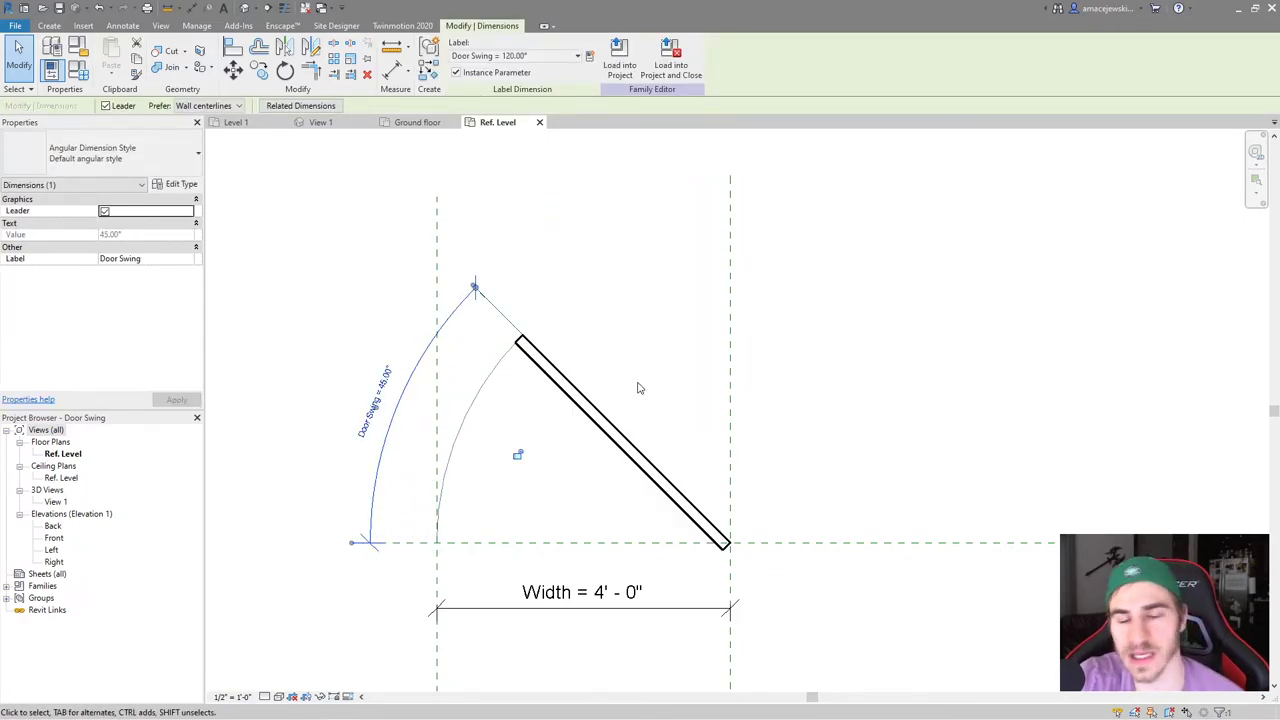
Set the Width parameter to 3' - 0"
click(584, 592)
click(584, 592)
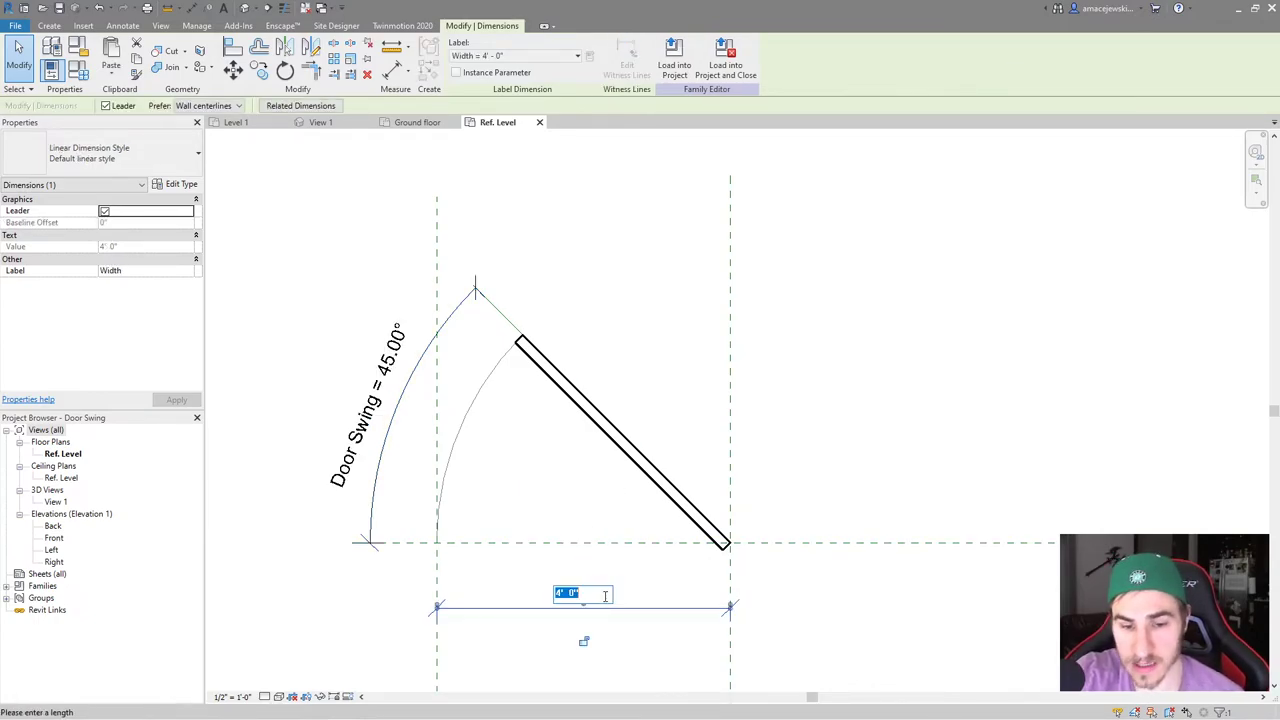
text(3)
key(Return)
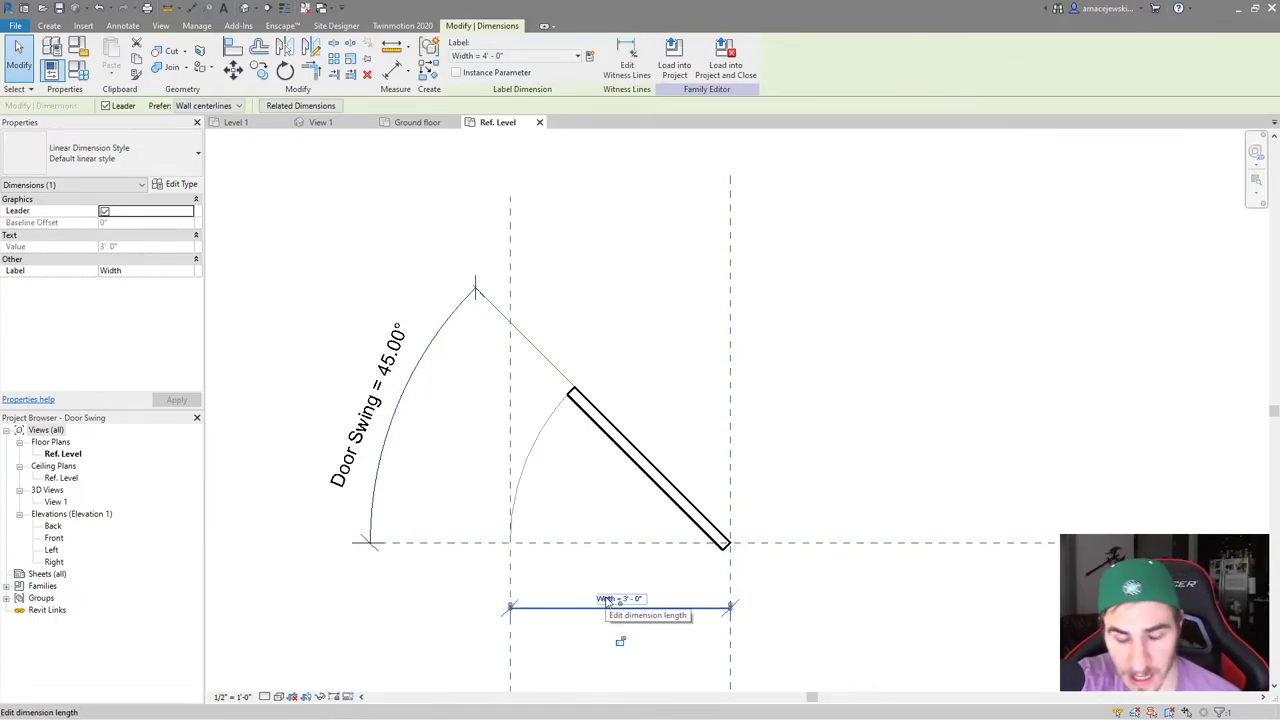
Set the Door Swing angle to 90° and move its dimension closer to the swing arc
click(362, 428)
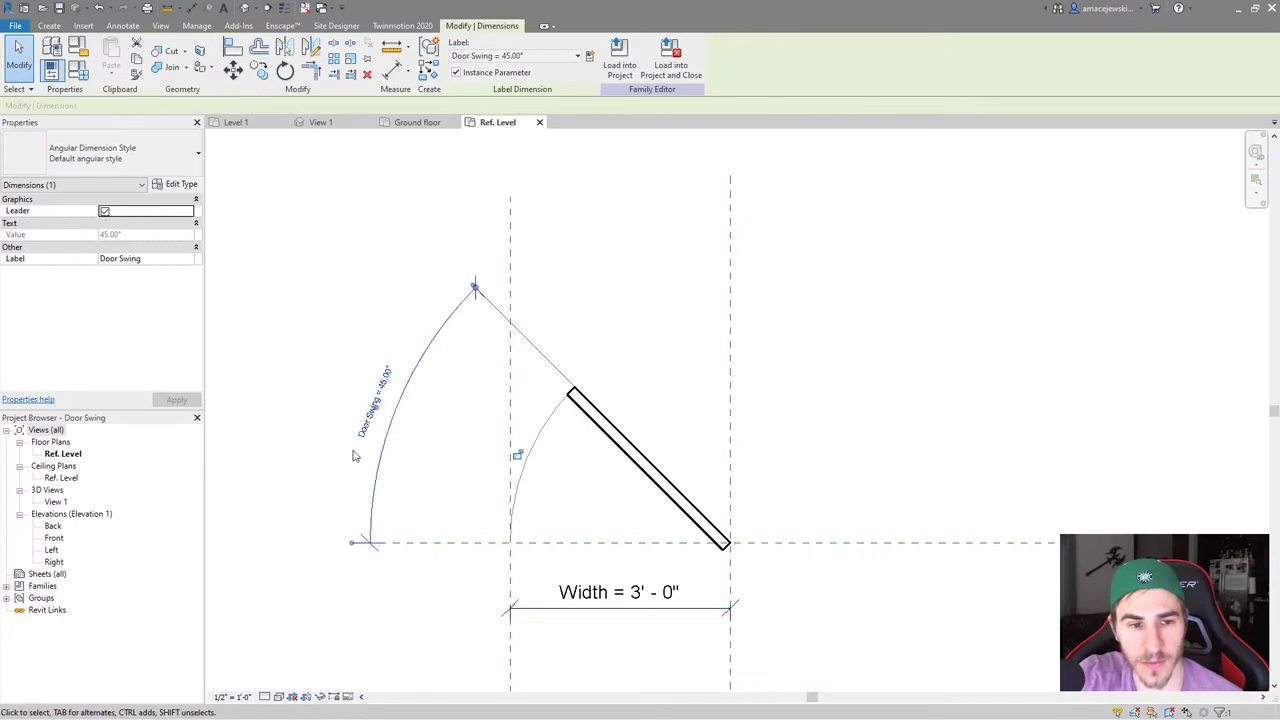
click(362, 428)
text(90)
key(Return)
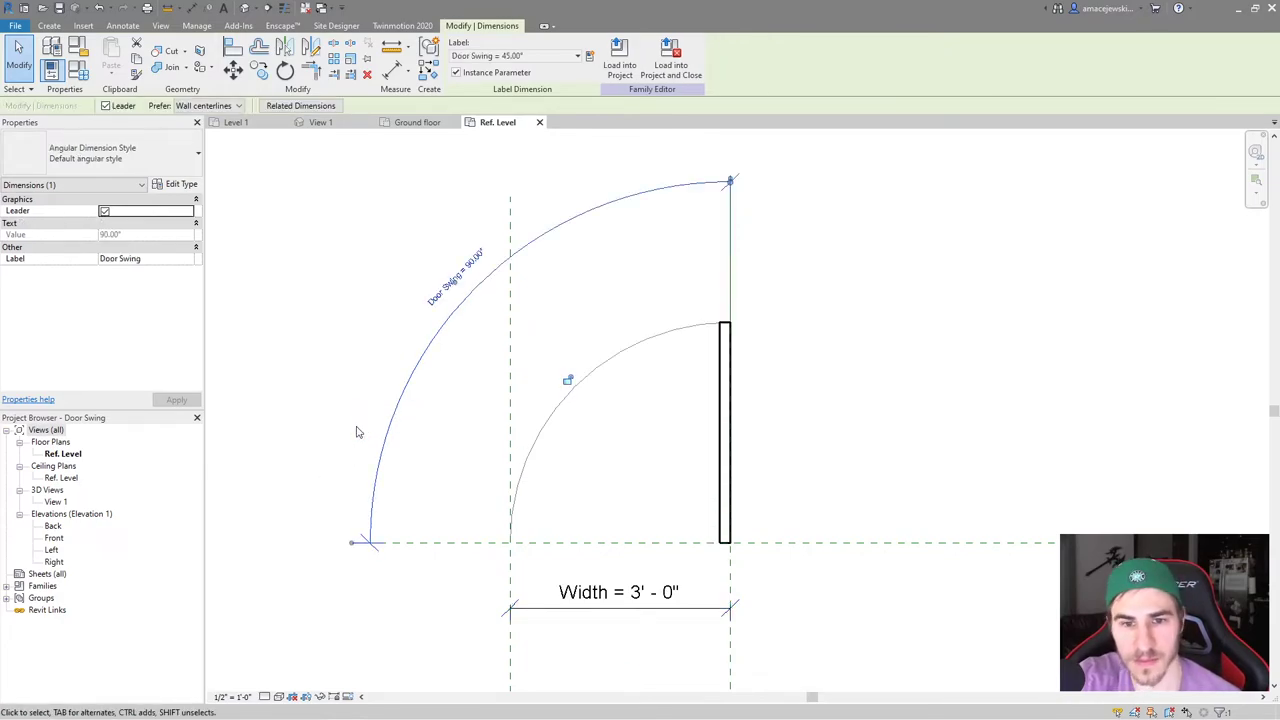
click(614, 443)
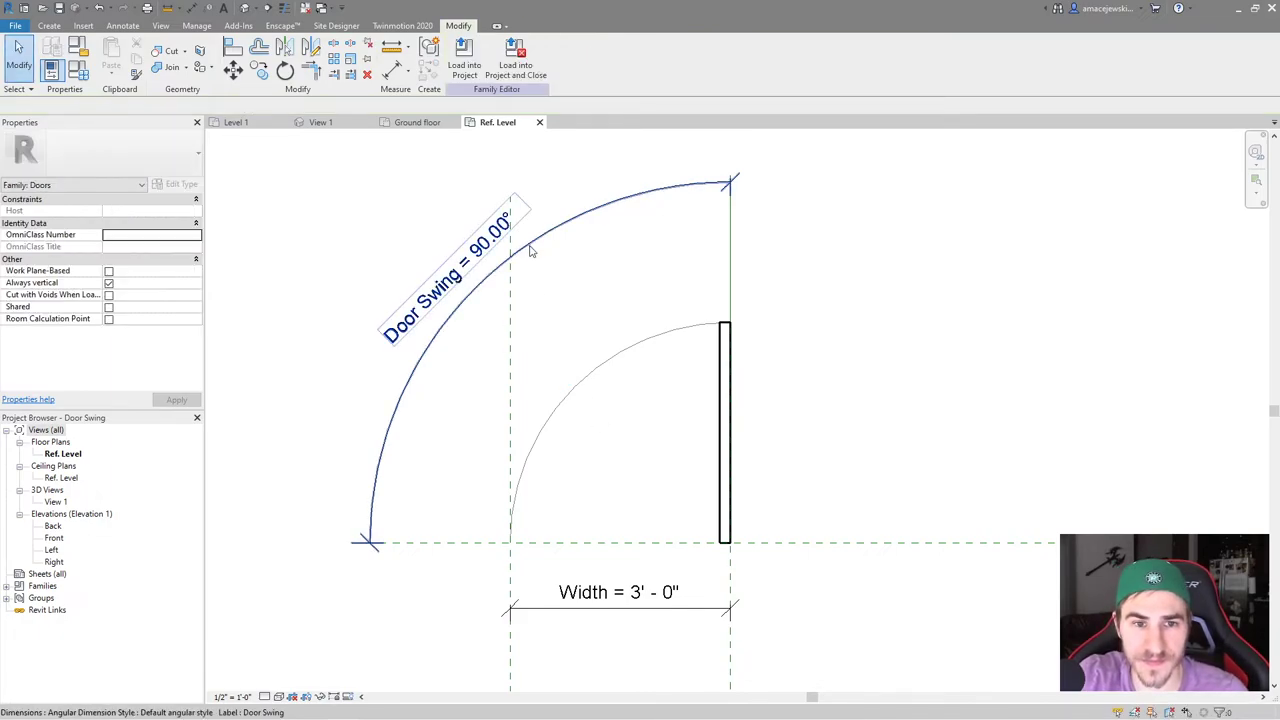
drag(530, 248, 566, 323)
click(545, 299)
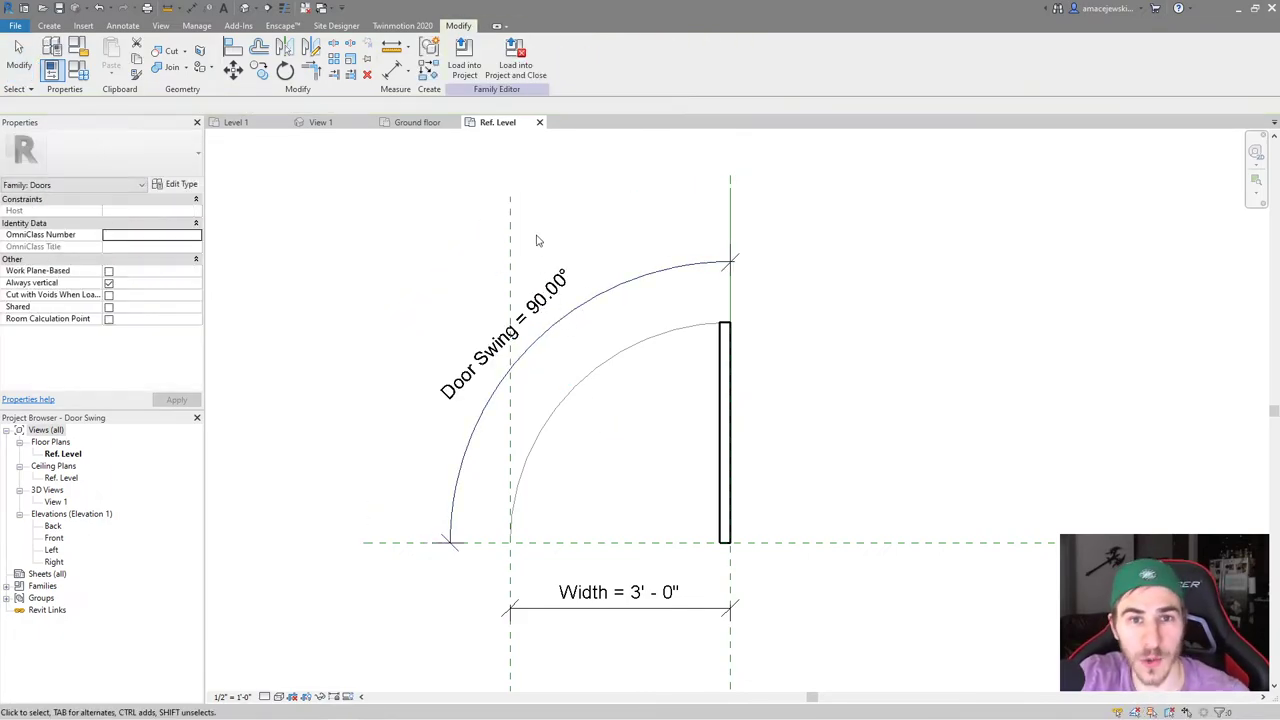
Load the Door Swing family into Single-Flush.rfa, closing its own file, and place one instance above the wall beside the door opening
click(535, 62)
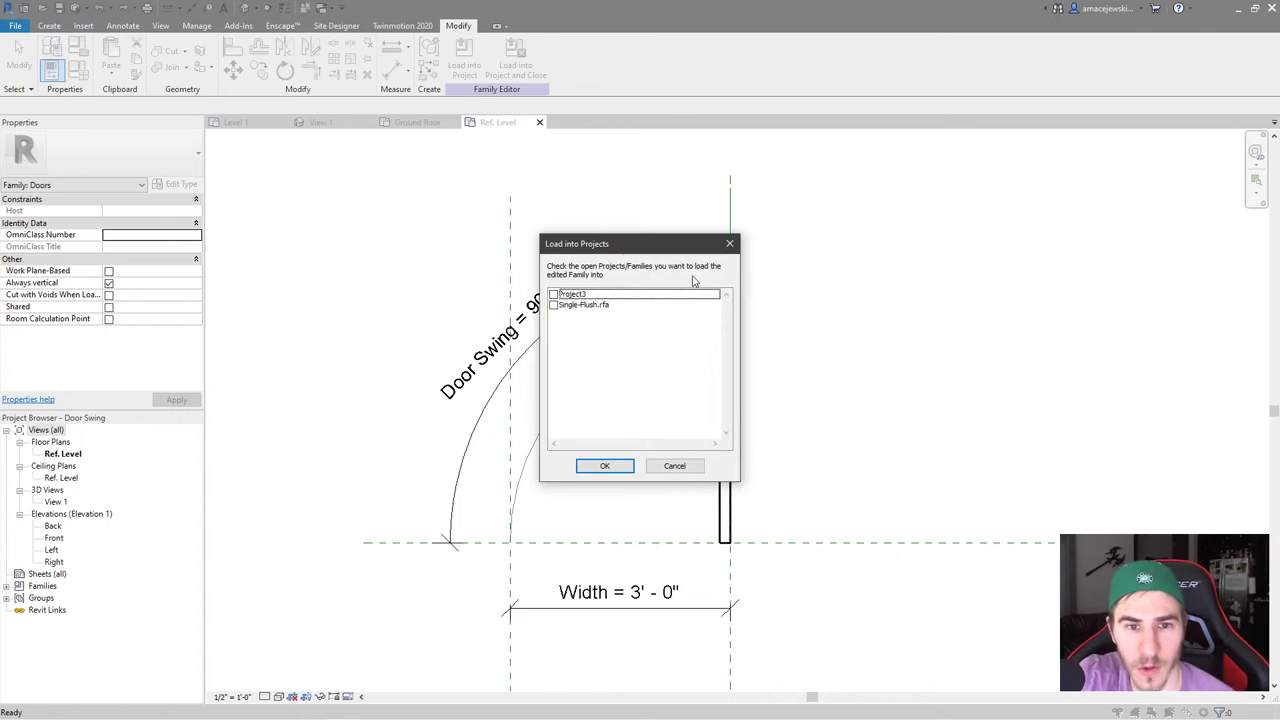
click(553, 294)
click(604, 466)
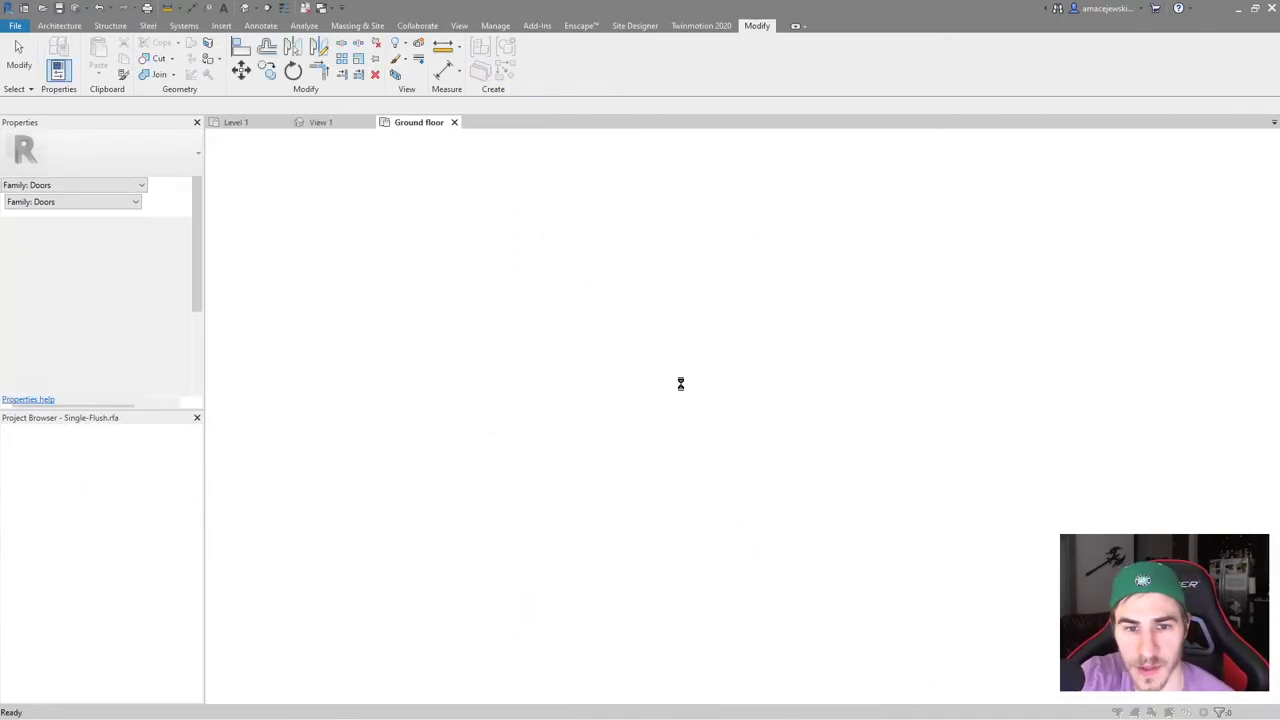
click(728, 419)
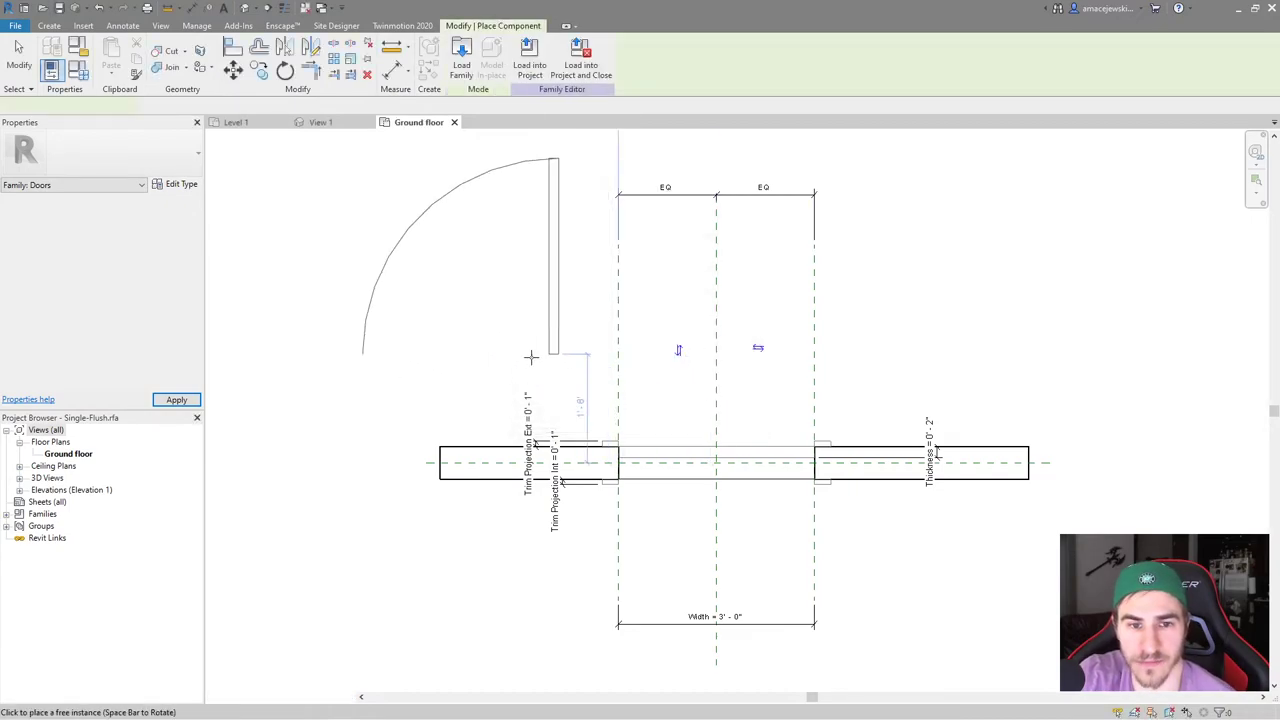
key(Escape)
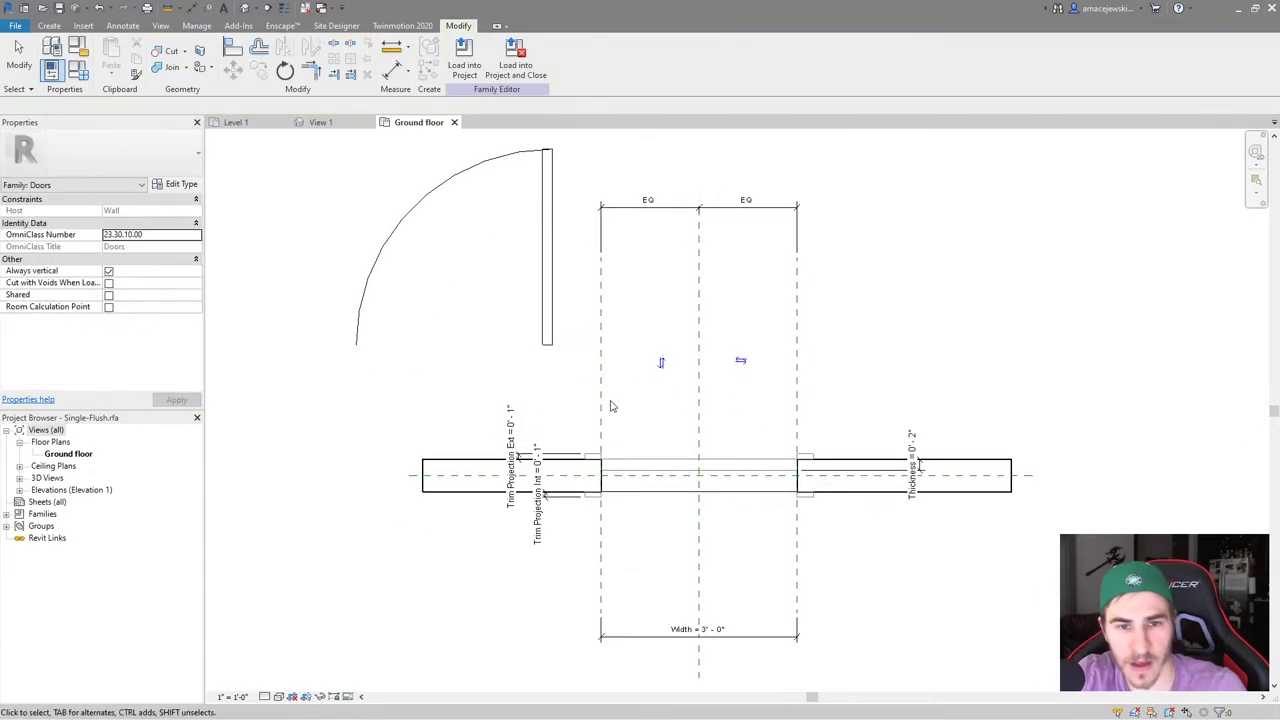
middle_drag(609, 368, 611, 429)
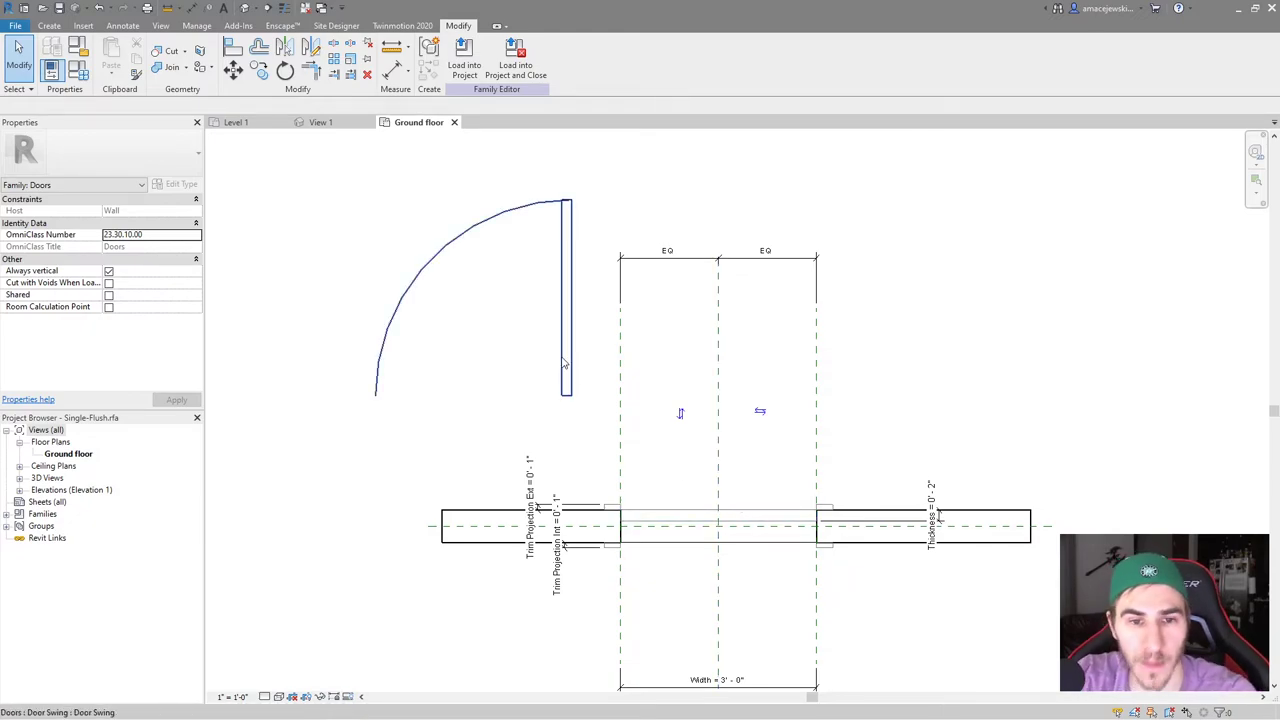
Test the placed Door Swing instance with Door Swing angles of 45° and 170°
click(592, 384)
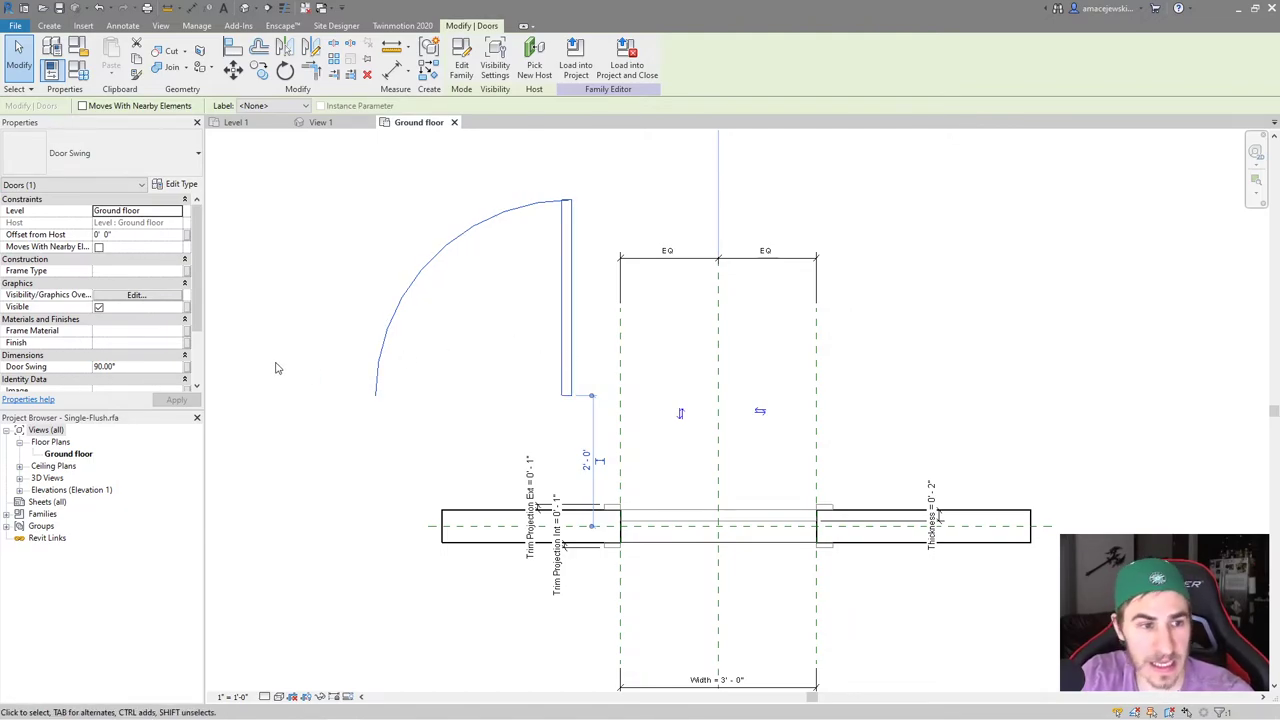
click(137, 366)
key(Return)
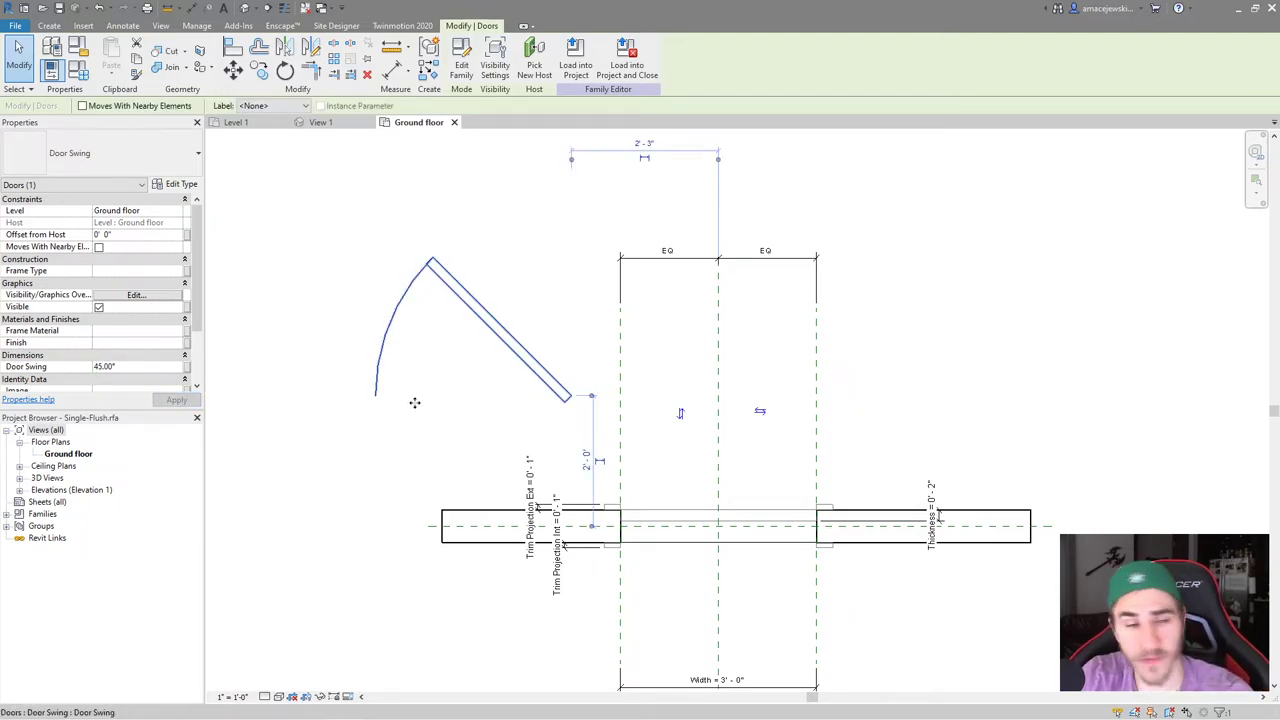
click(166, 366)
text(1)
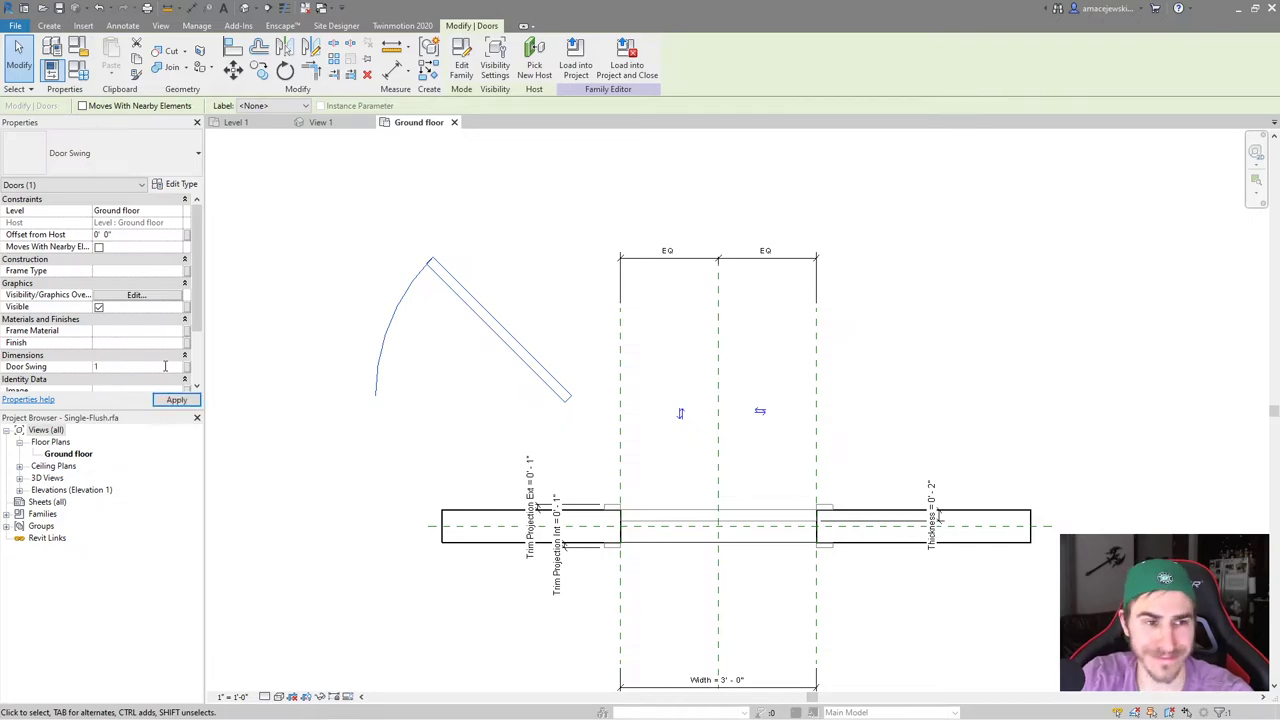
text(70)
key(Return)
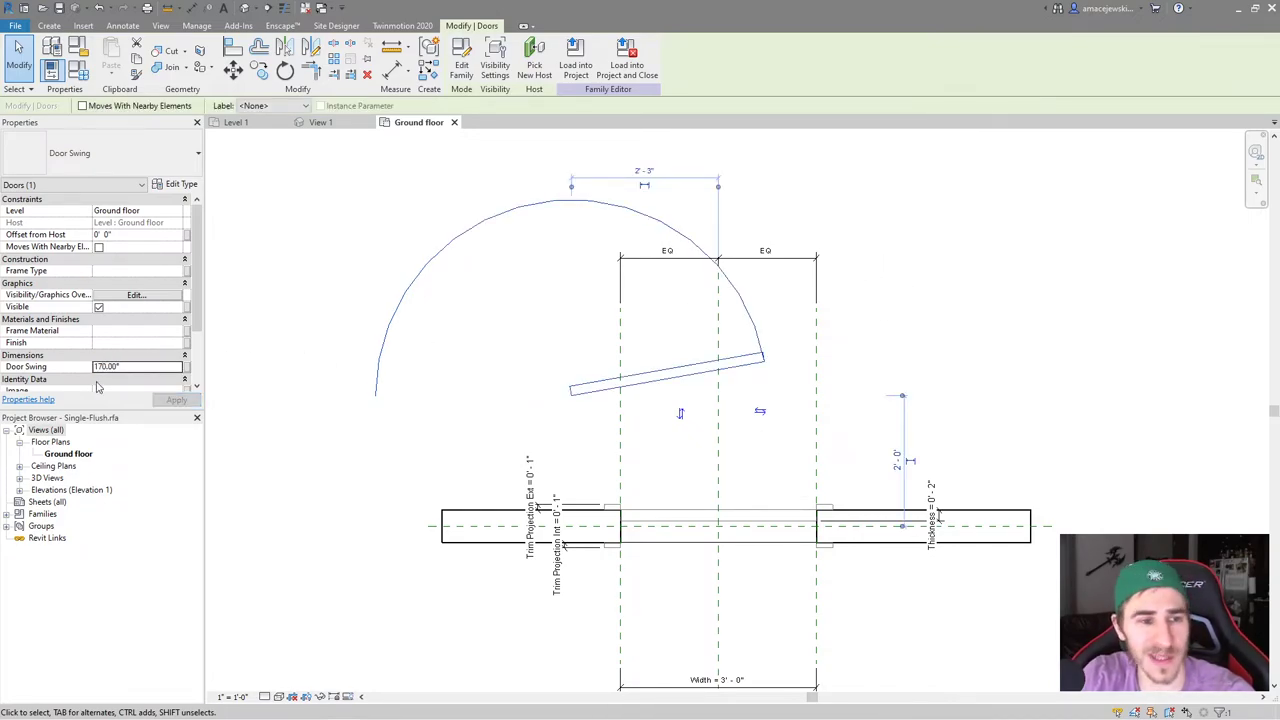
Test the placed Door Swing instance with Door Swing angles of 180°, 178° and 250°
click(137, 366)
text(180)
key(Return)
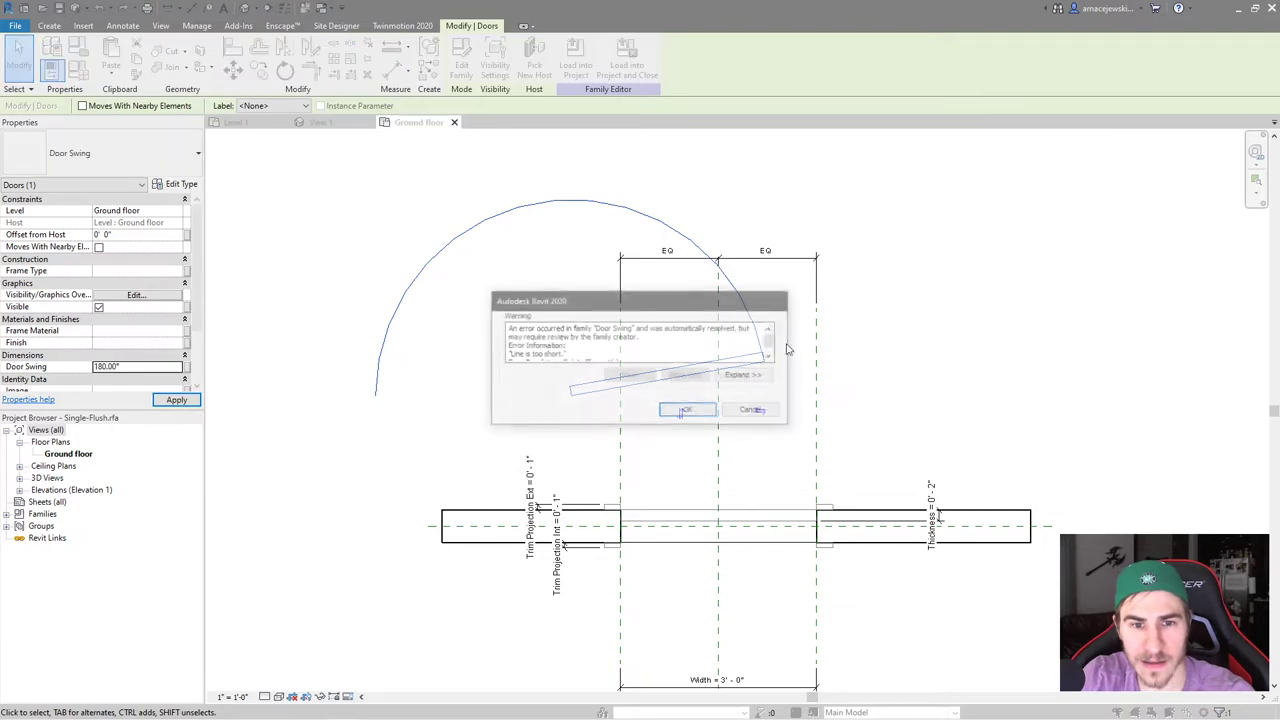
click(700, 410)
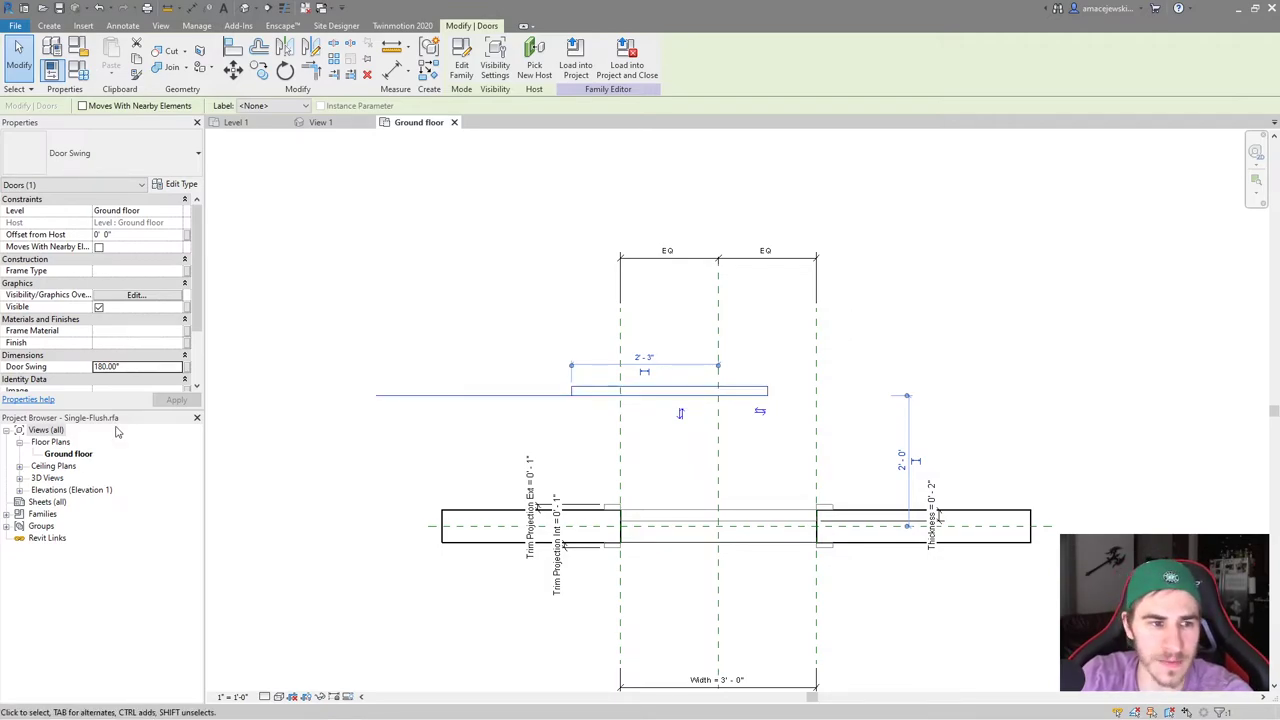
click(140, 366)
text(178)
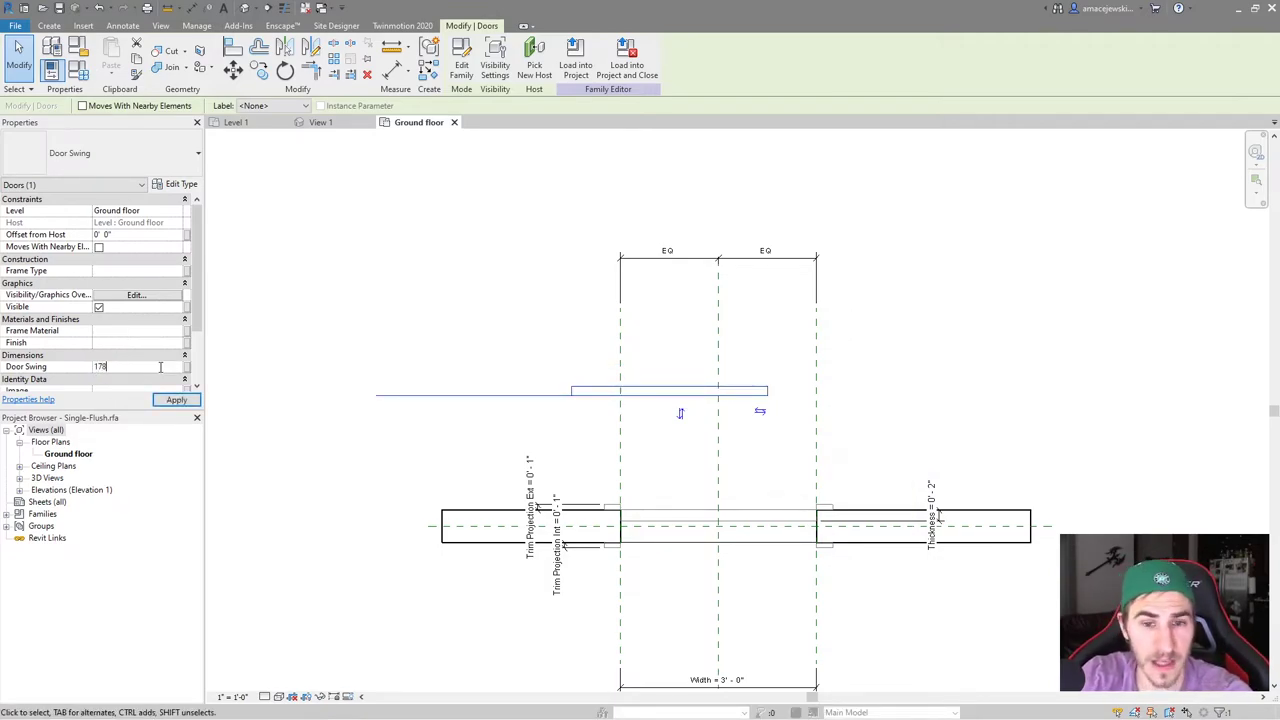
key(Return)
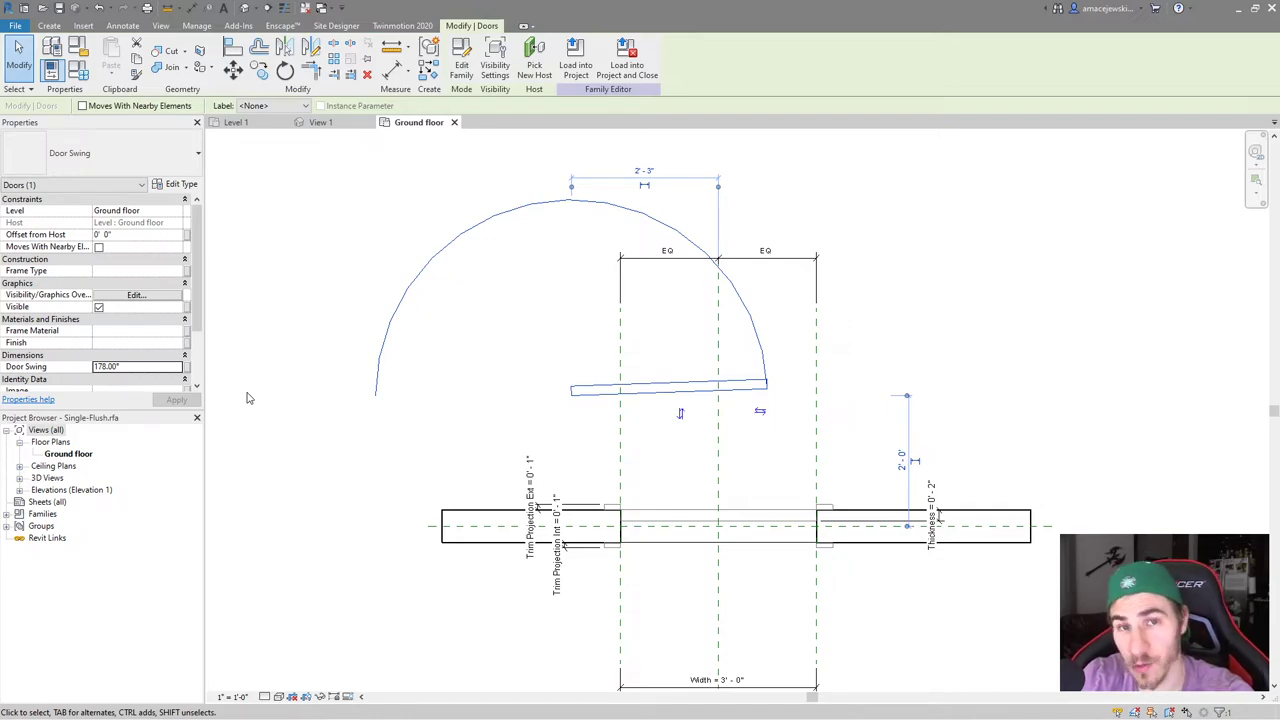
click(130, 366)
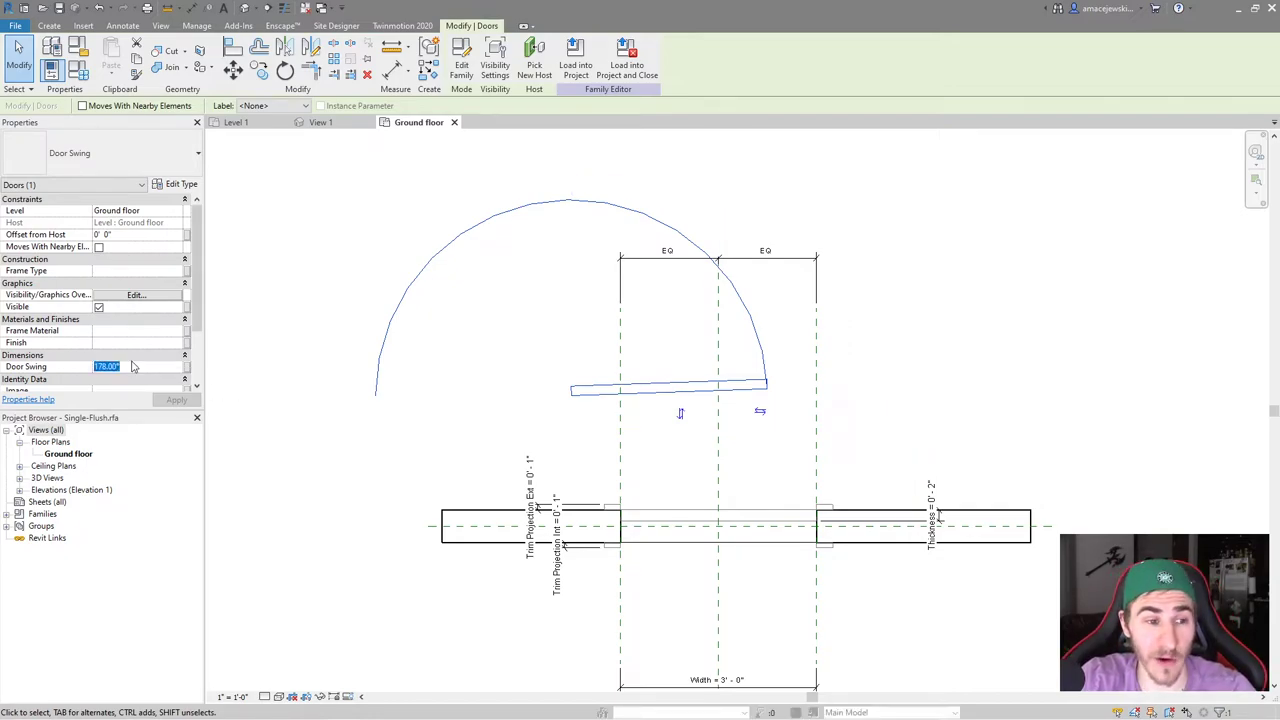
text(250)
key(Return)
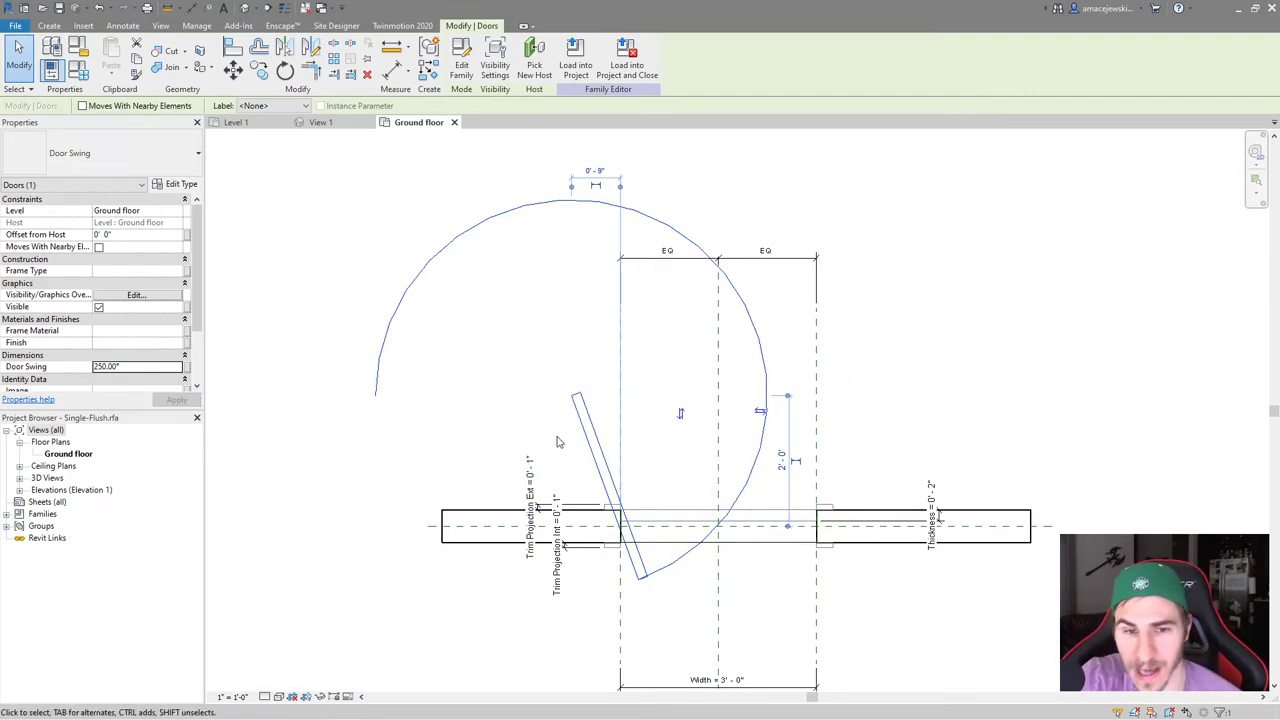
Set the instance's Door Swing angle to 90° and move the instance farther above the wall
click(157, 367)
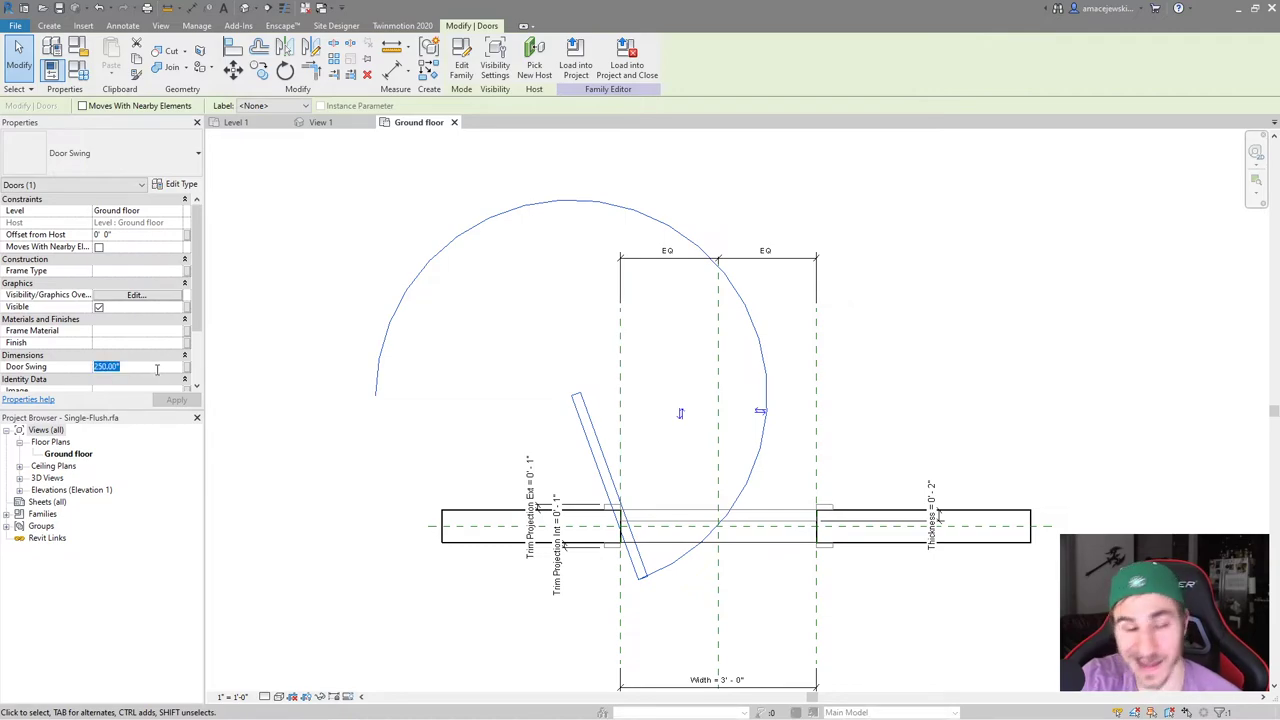
text(90)
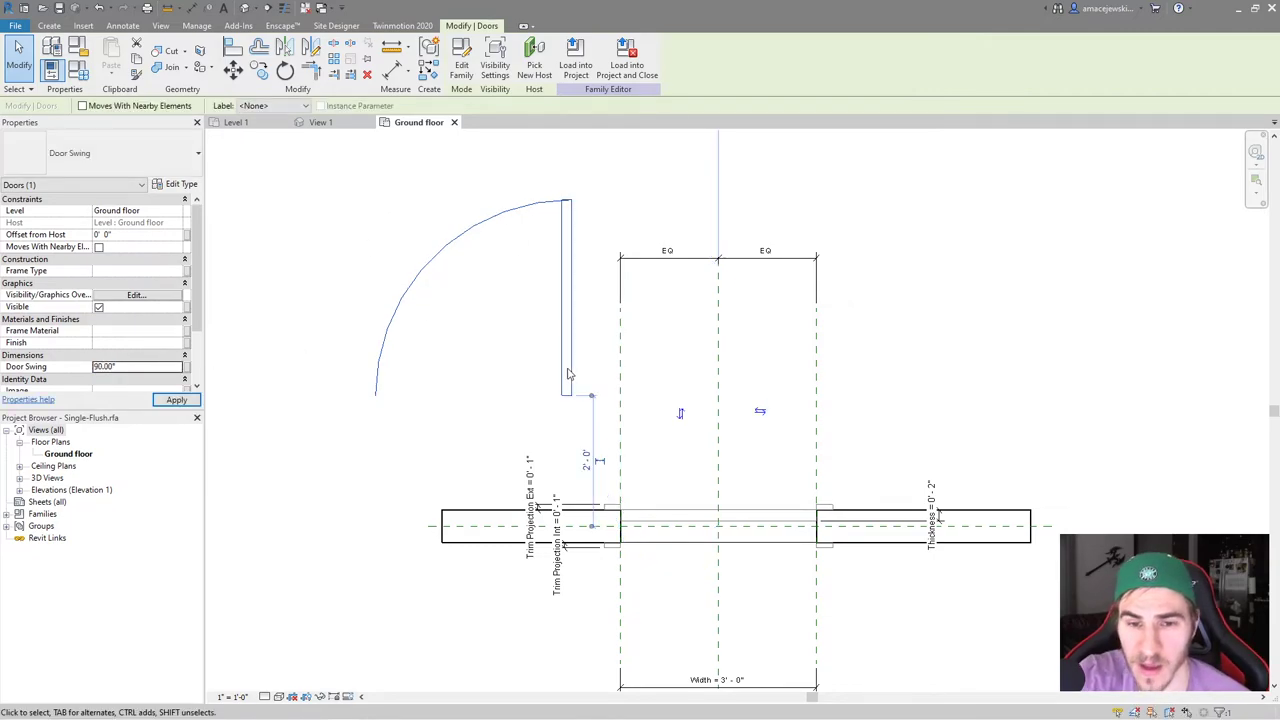
drag(560, 314, 560, 264)
key(Escape)
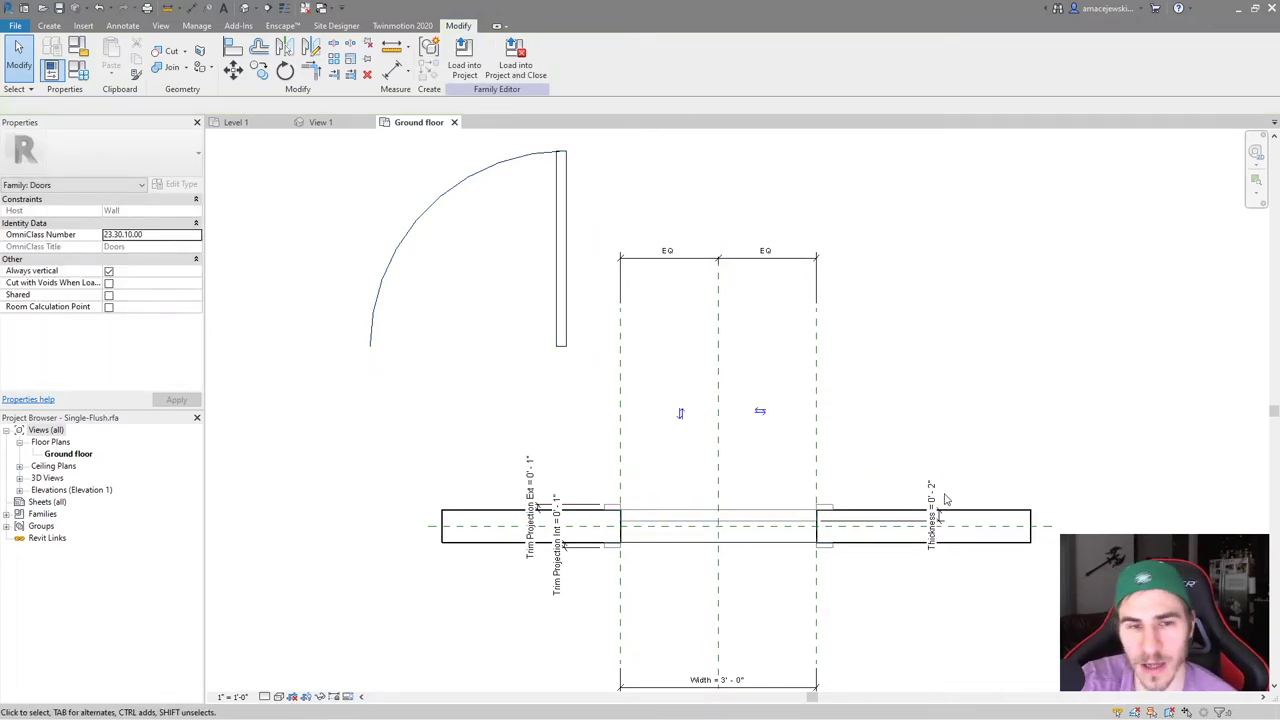
Align the Door Swing's Center (Left/Right) reference to the reference plane at the opening's right jamb and lock the alignment
scroll(700, 405, down, 1)
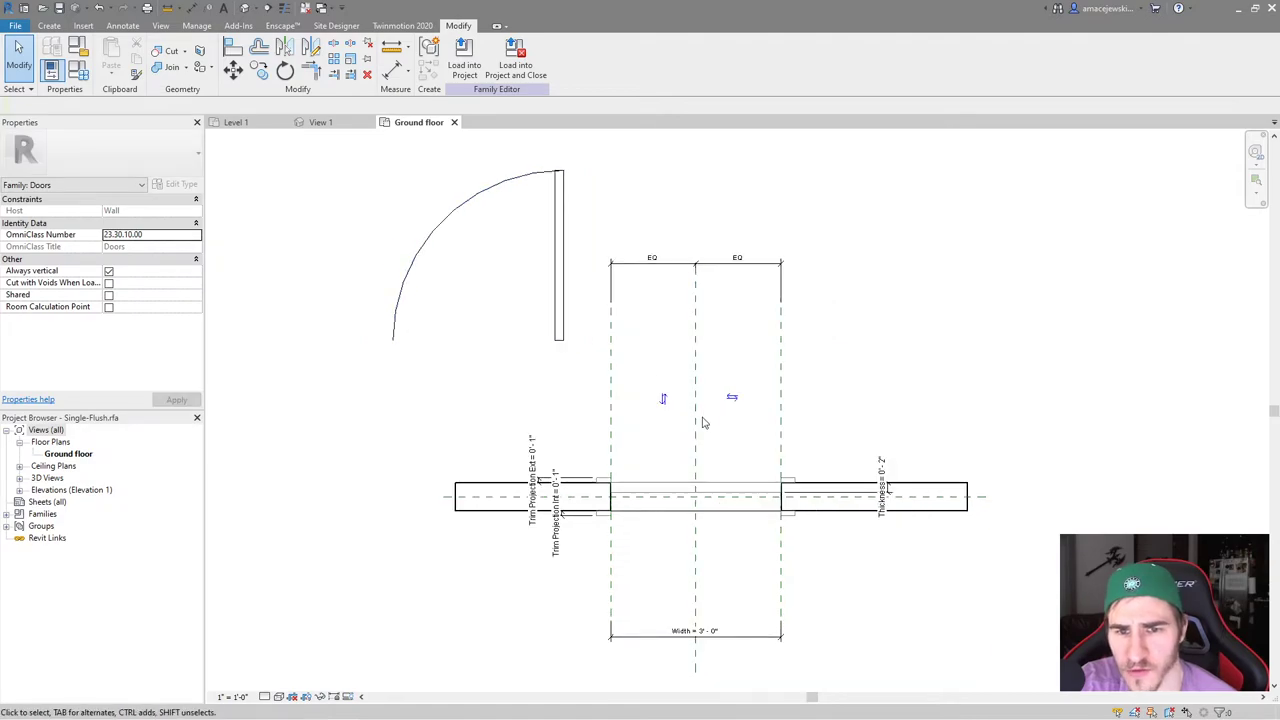
key(a)
key(l)
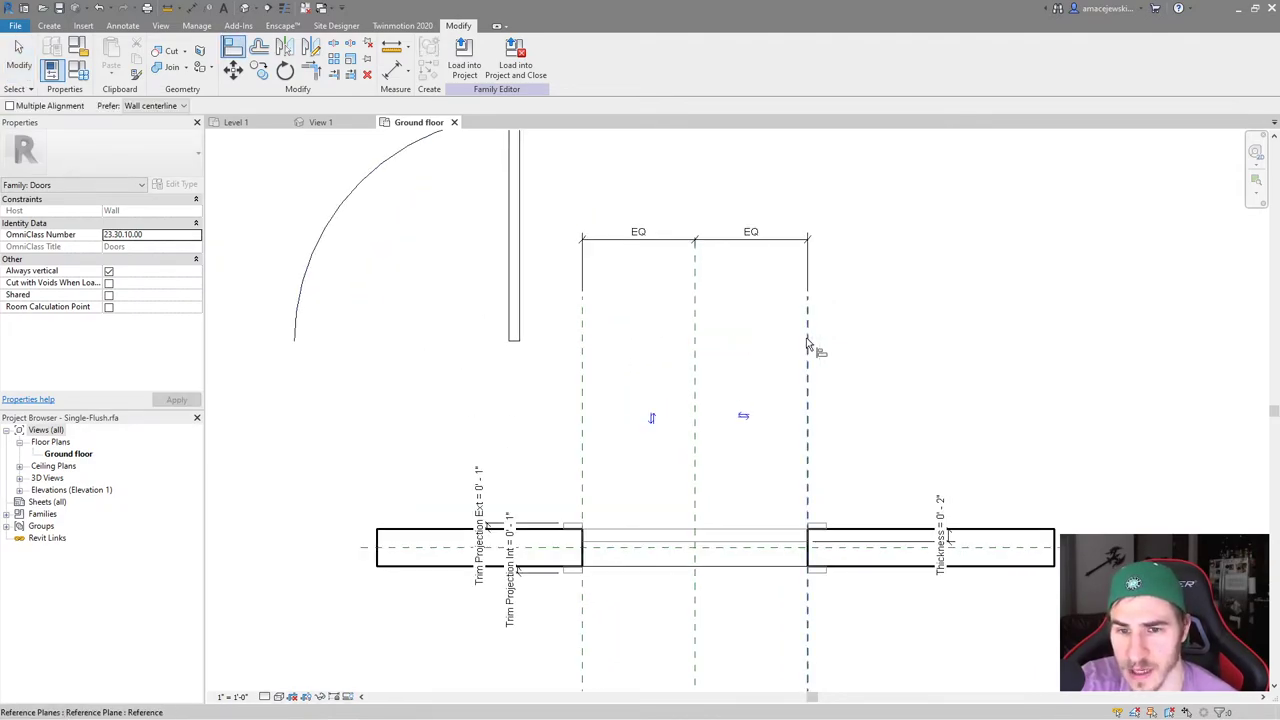
click(802, 346)
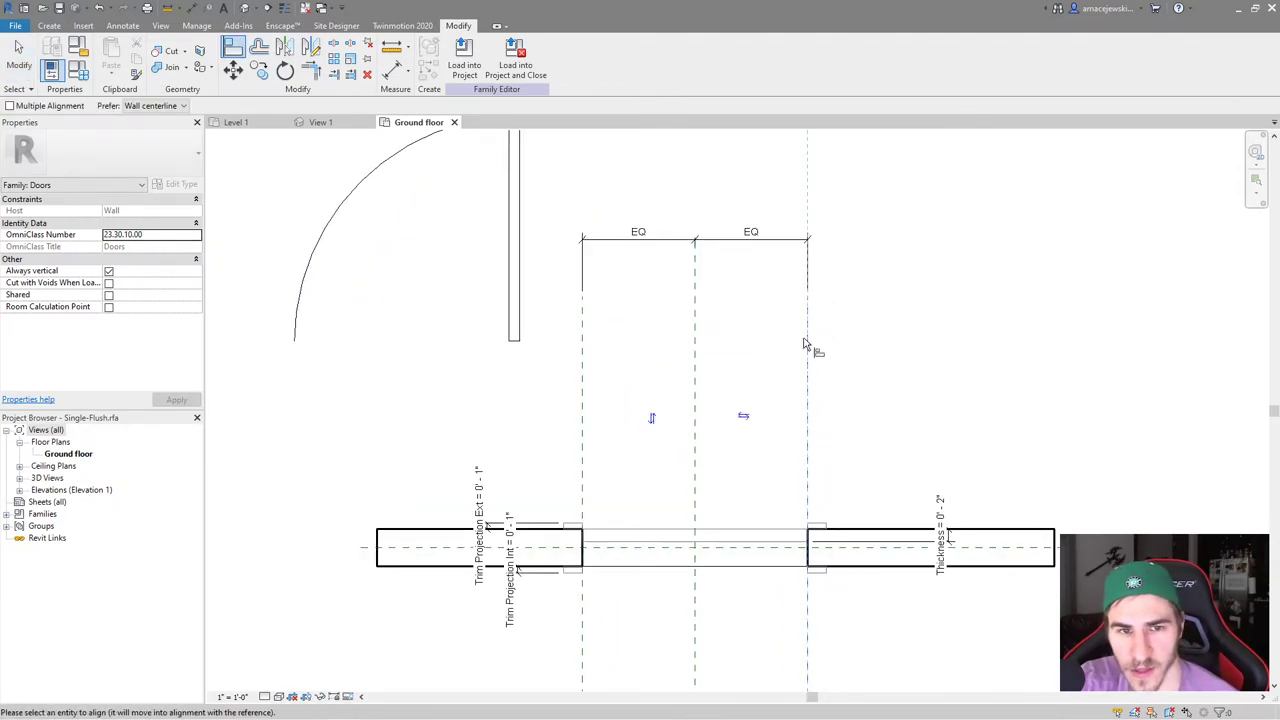
mouse_move(530, 300)
middle_down()
mouse_move(537, 331)
mouse_move(631, 443)
middle_up()
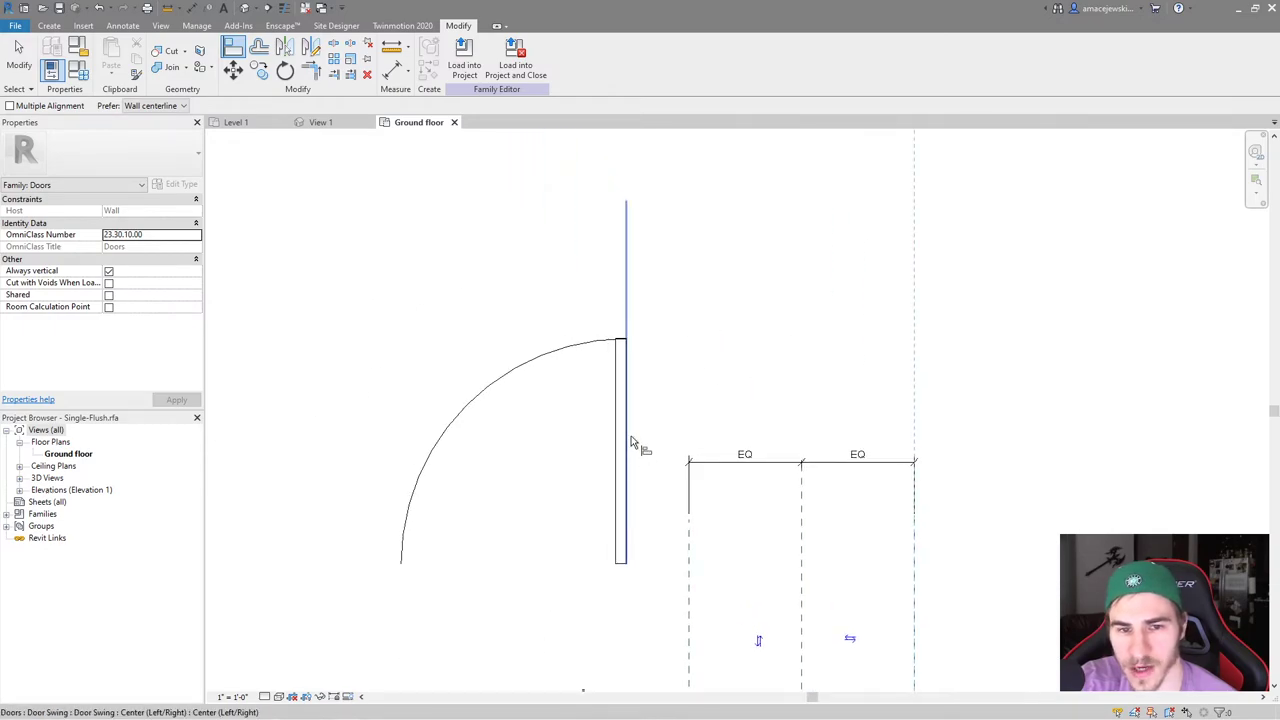
click(628, 381)
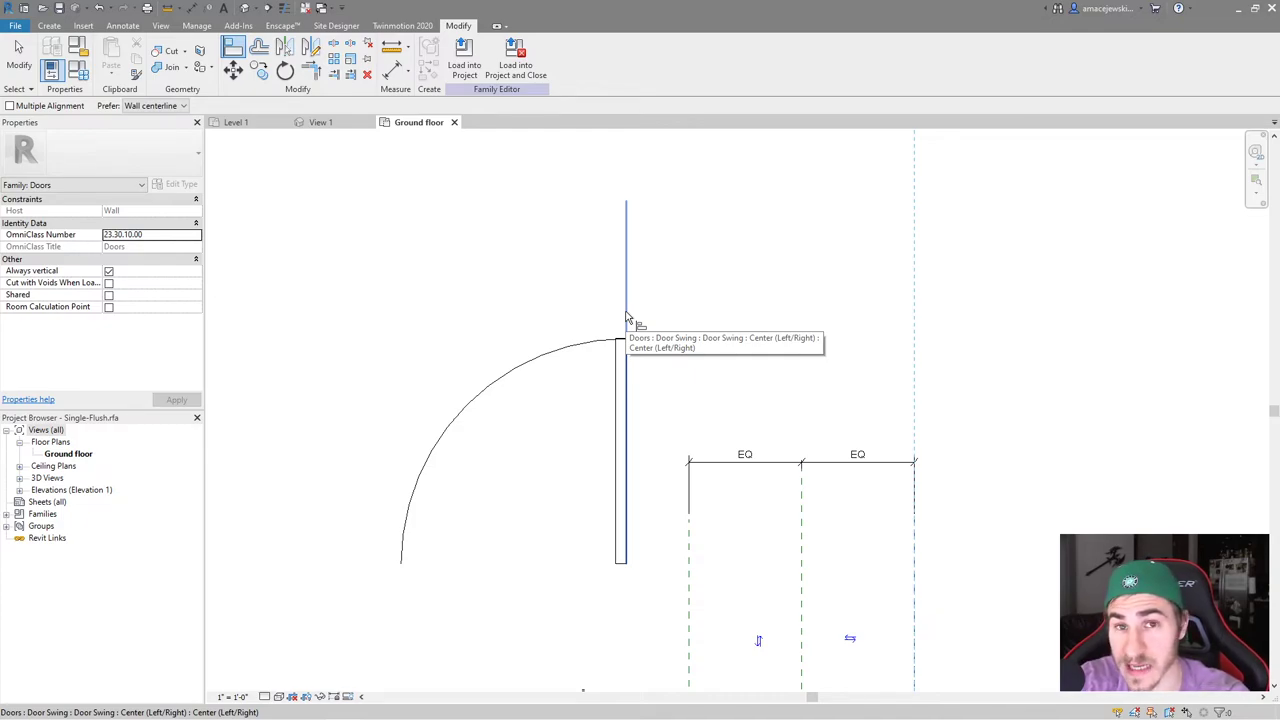
click(627, 320)
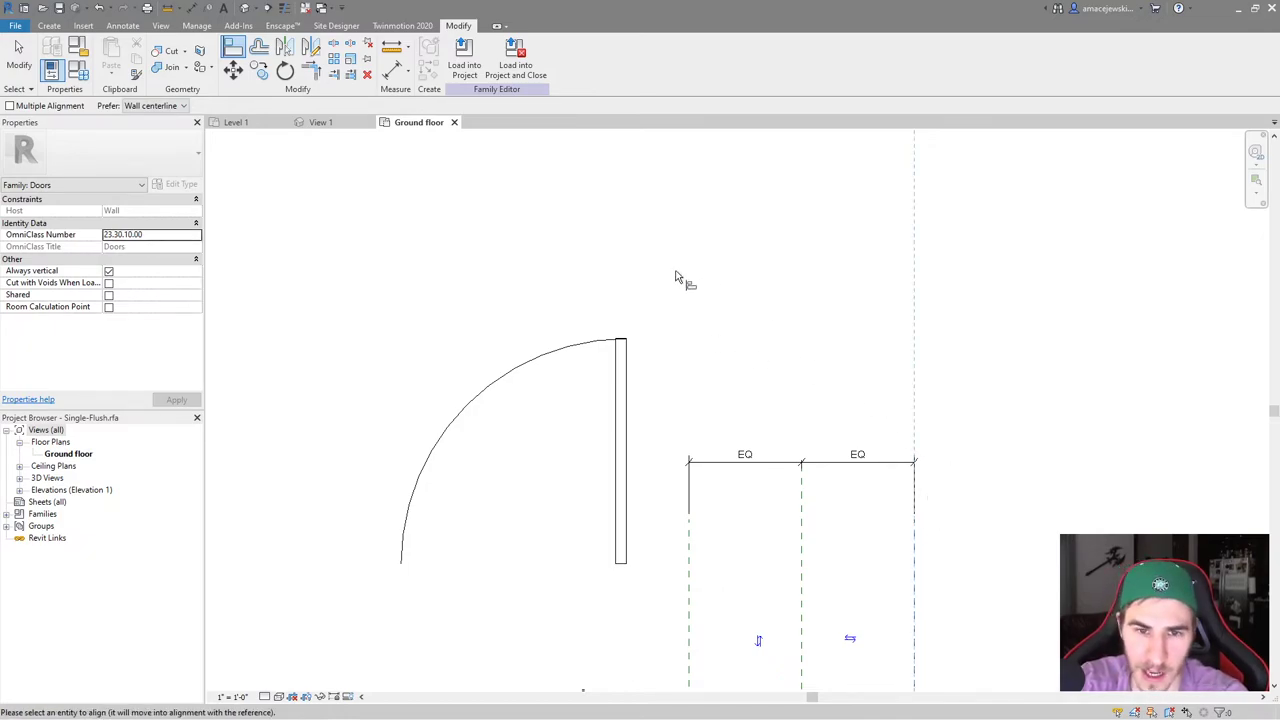
click(626, 283)
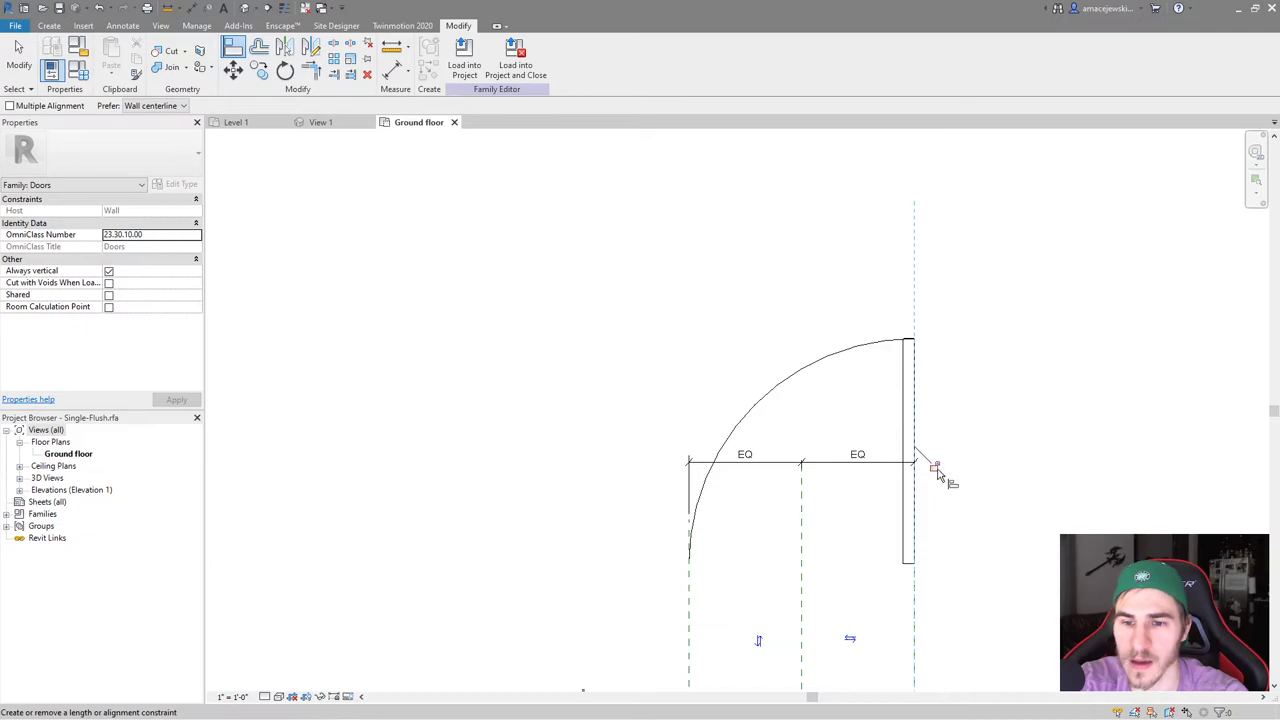
click(933, 467)
Align the Door Swing's Center (Front/Back) reference to the wall's exterior face, lock it, and check both alignment locks
scroll(960, 467, down, 1)
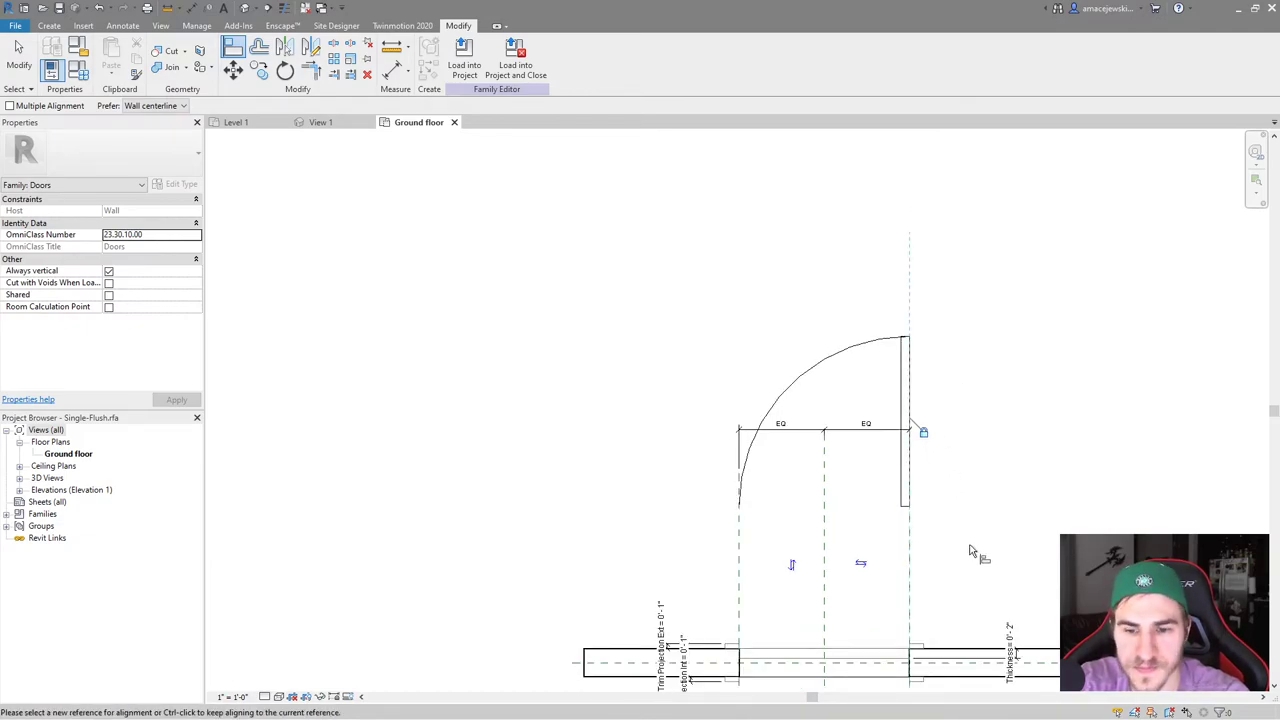
scroll(977, 549, down, 1)
scroll(977, 549, up, 3)
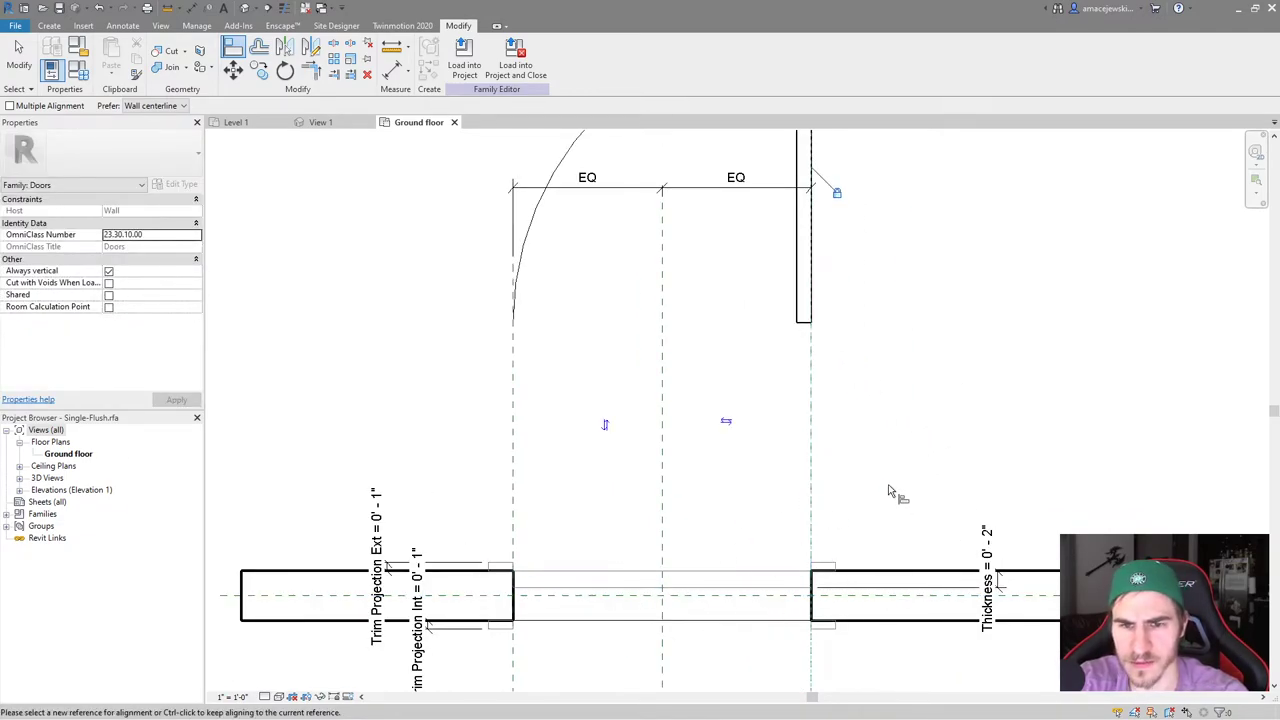
scroll(894, 491, down, 2)
middle_drag(829, 343, 803, 572)
scroll(820, 560, up, 2)
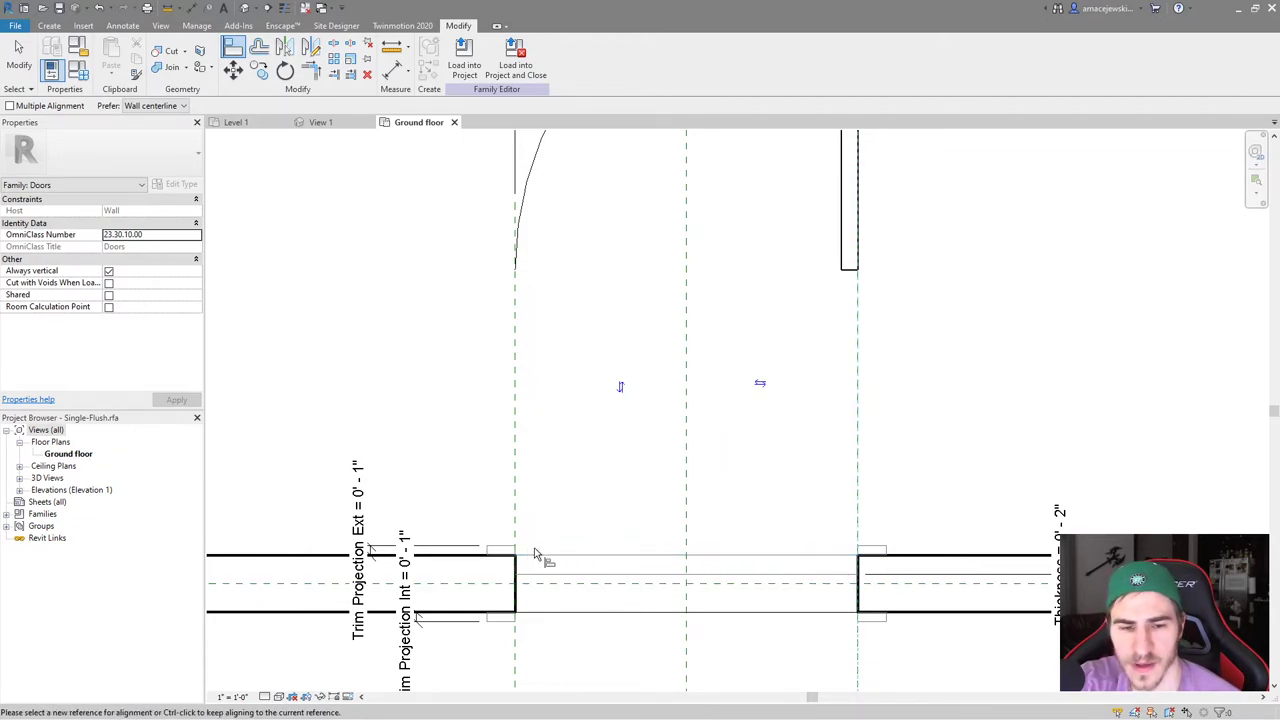
click(587, 575)
scroll(766, 583, down, 2)
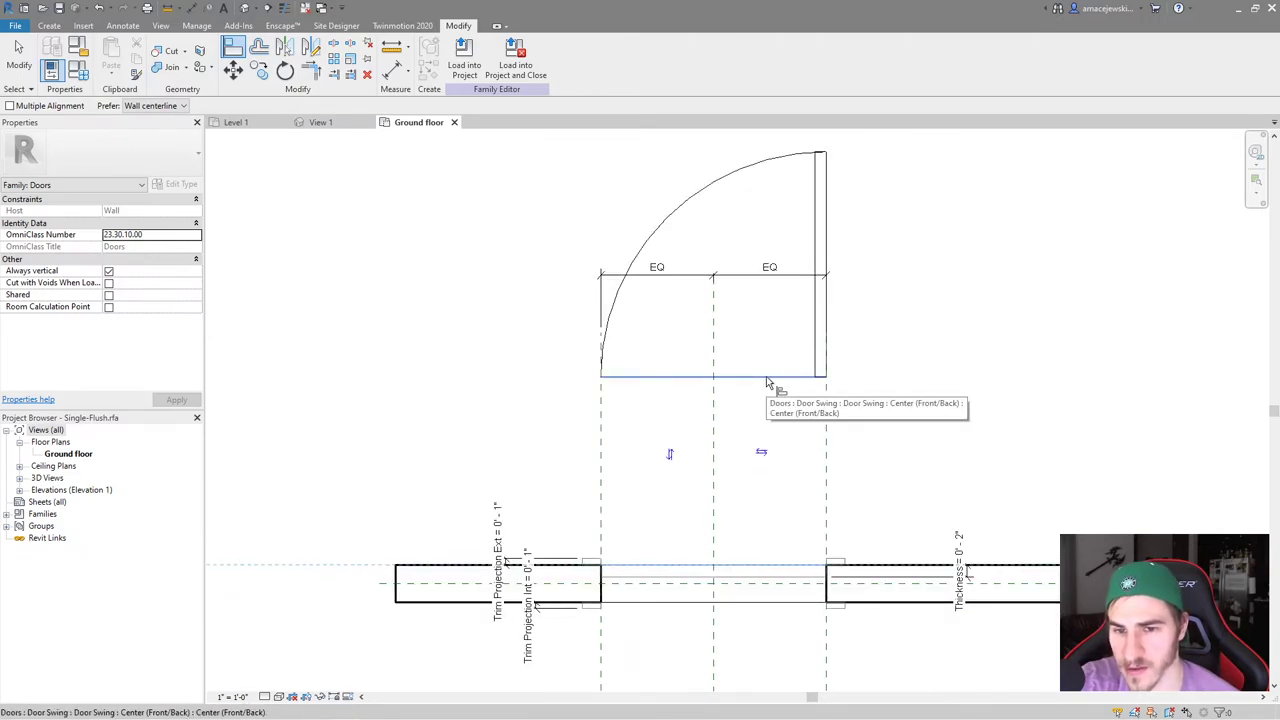
click(766, 376)
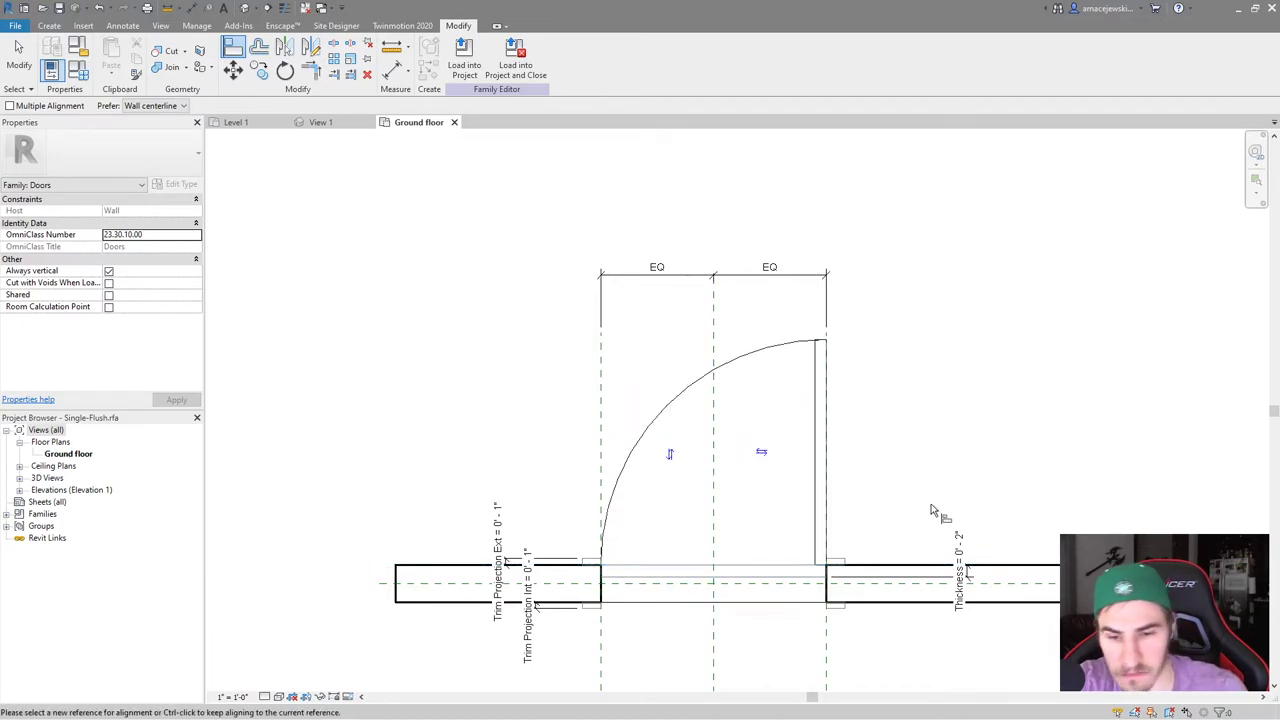
key(Escape)
key(Escape)
scroll(928, 489, up, 2)
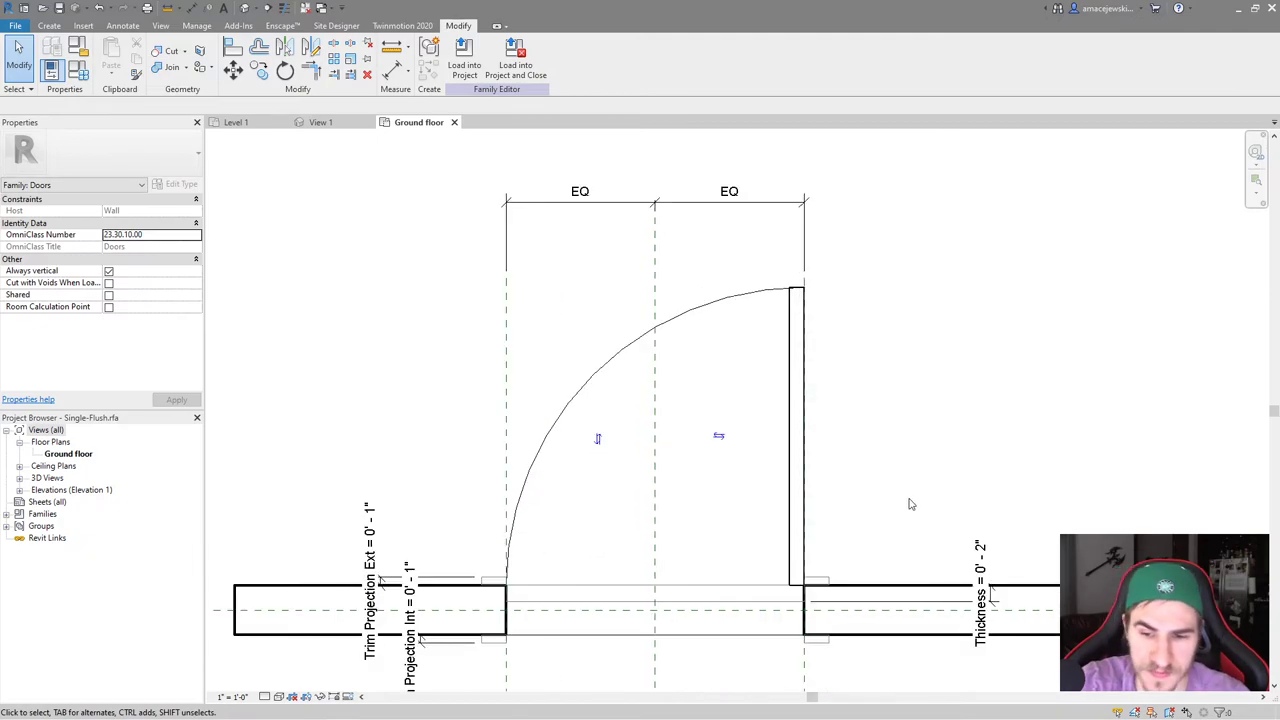
click(823, 517)
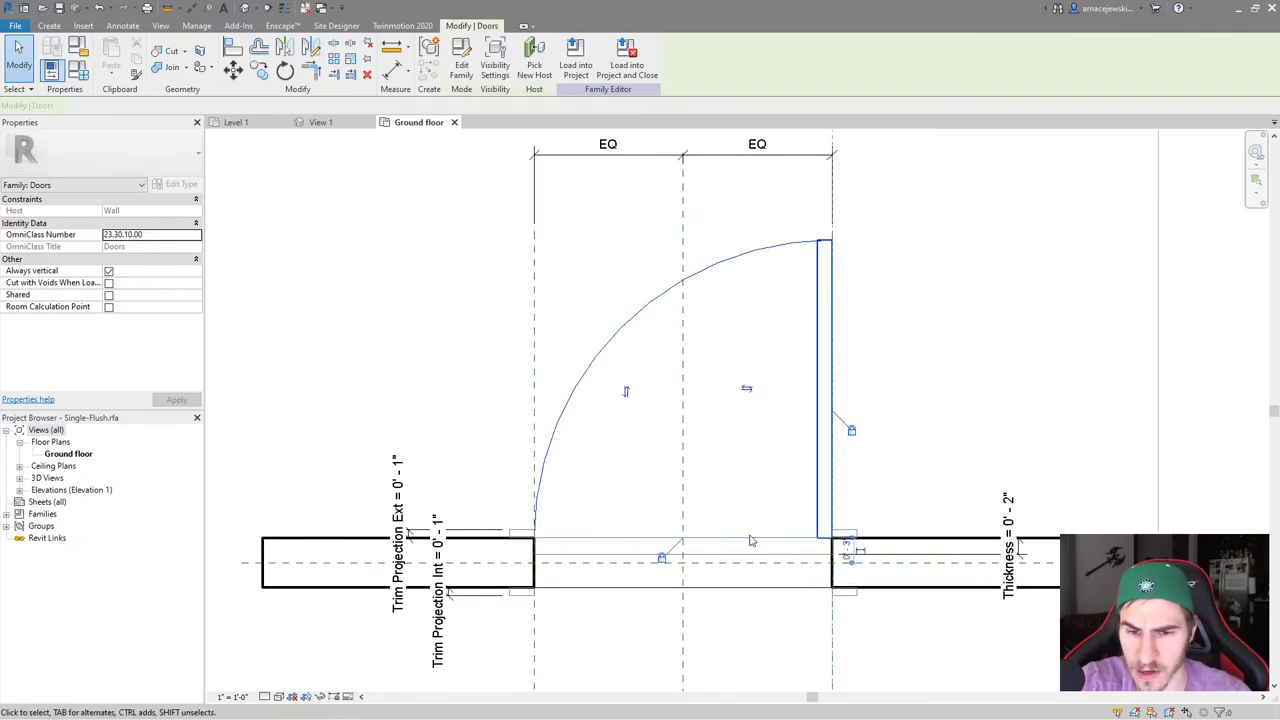
click(879, 523)
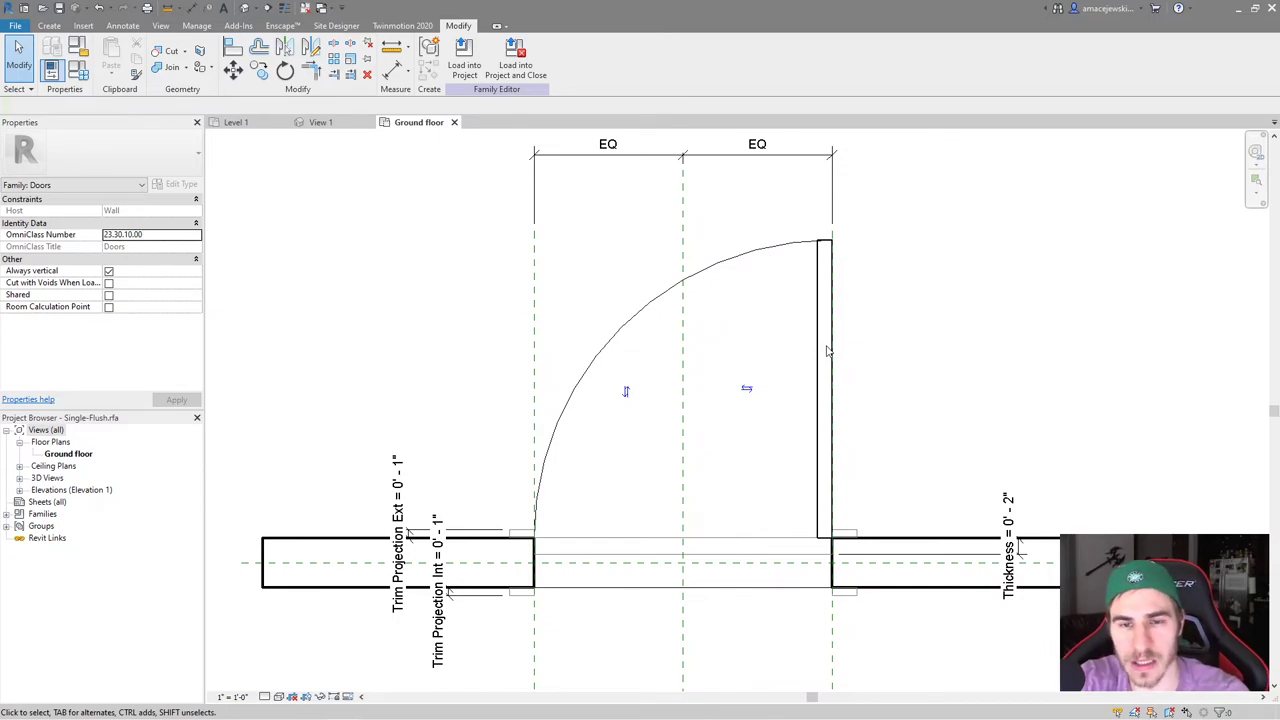
Associate the nested instance's Door Swing angle with a new instance family parameter named Door Swing, grouped under Dimensions
mouse_move(872, 331)
middle_down()
mouse_move(897, 297)
mouse_move(825, 368)
middle_up()
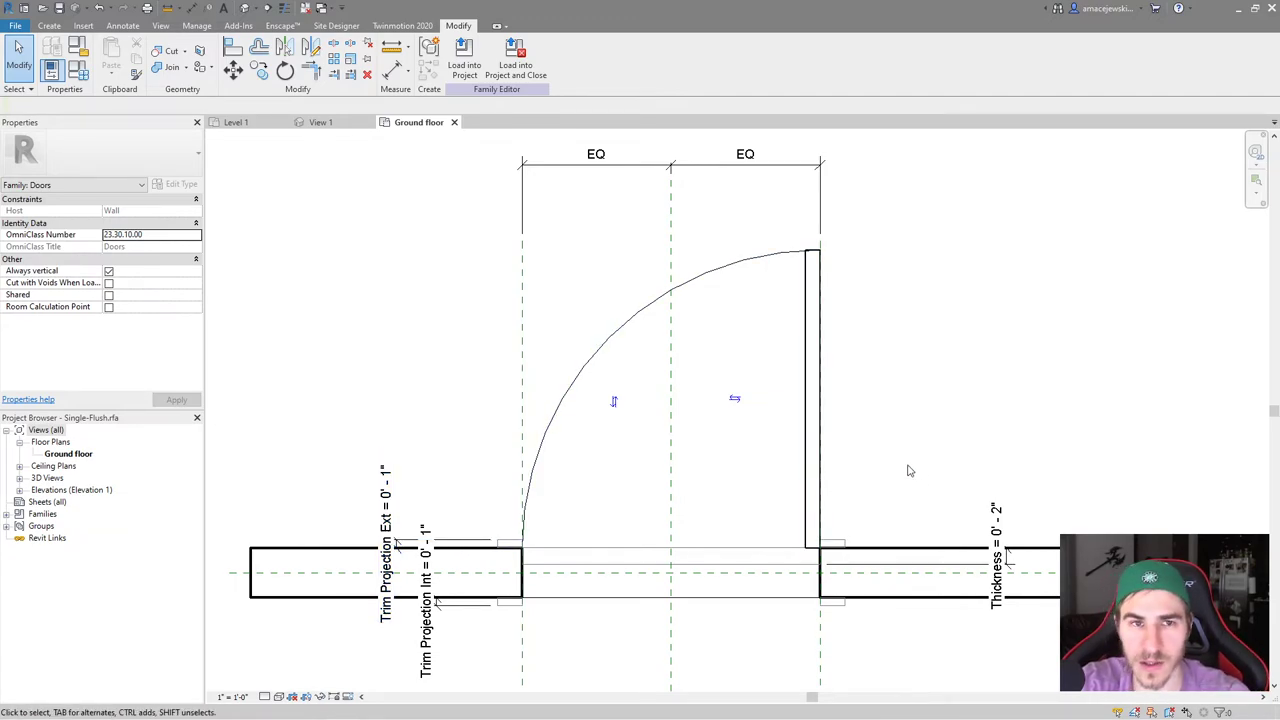
middle_drag(912, 471, 821, 467)
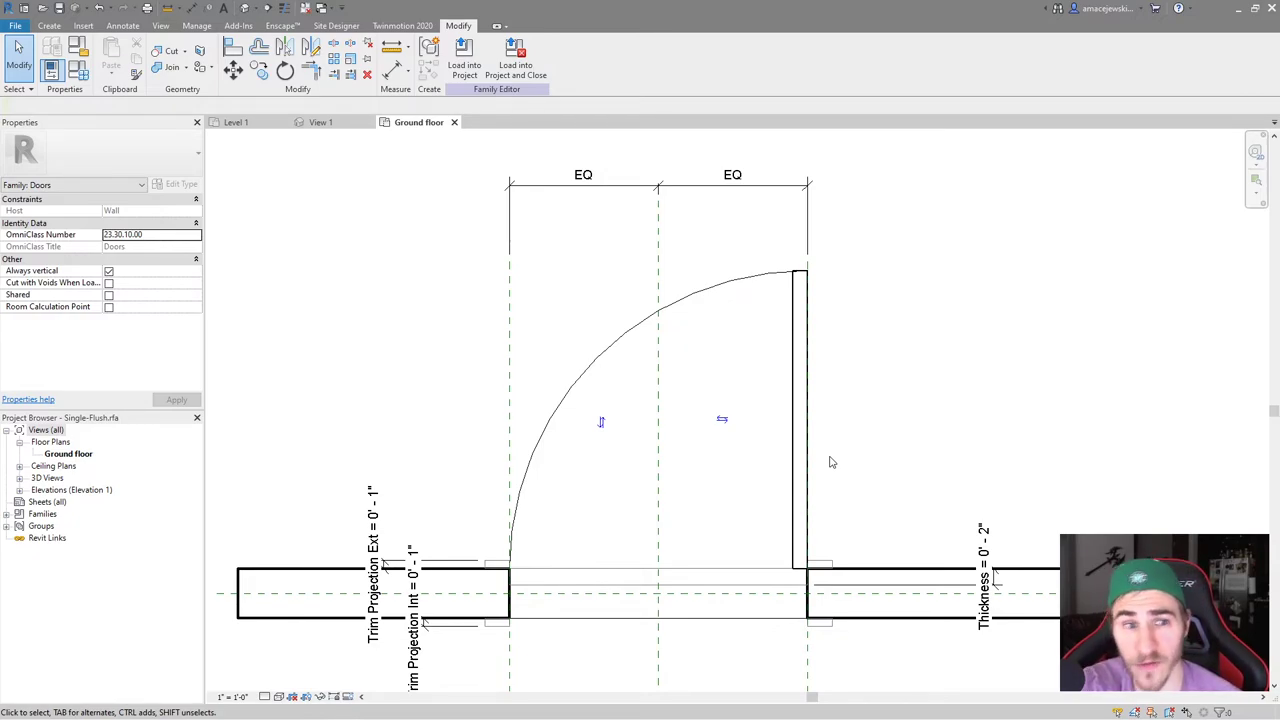
click(790, 292)
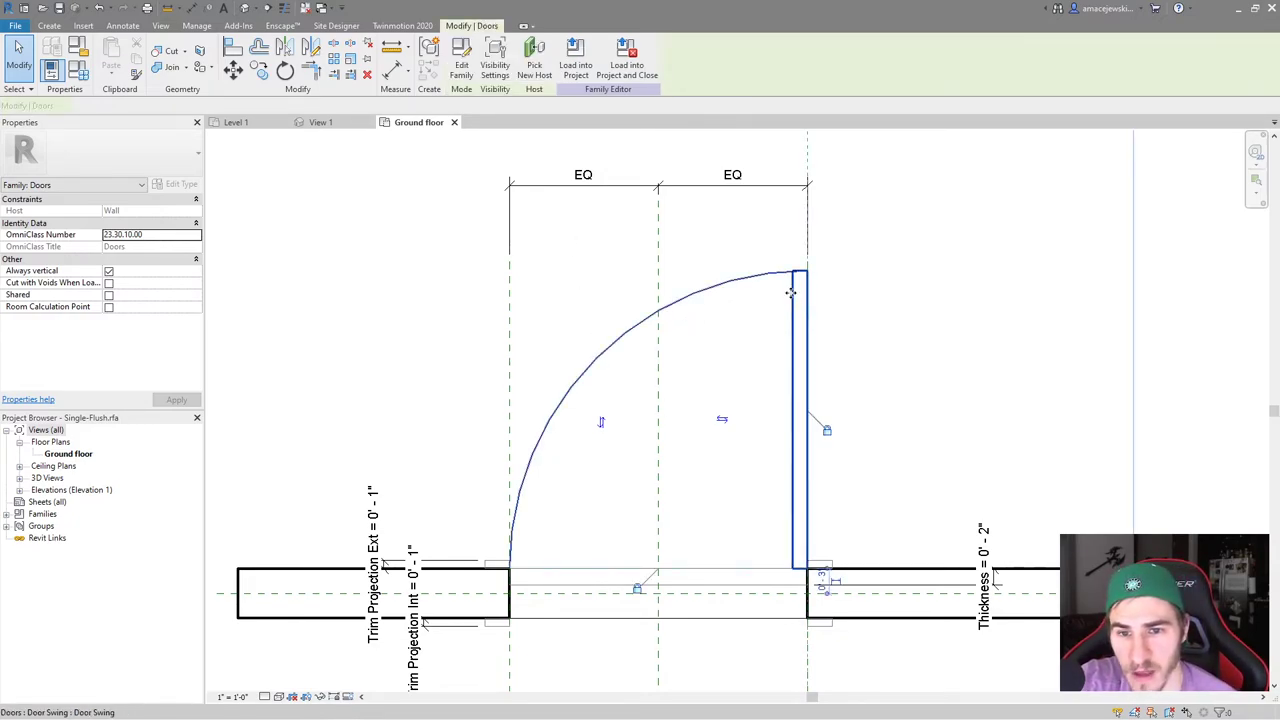
scroll(122, 313, down, 1)
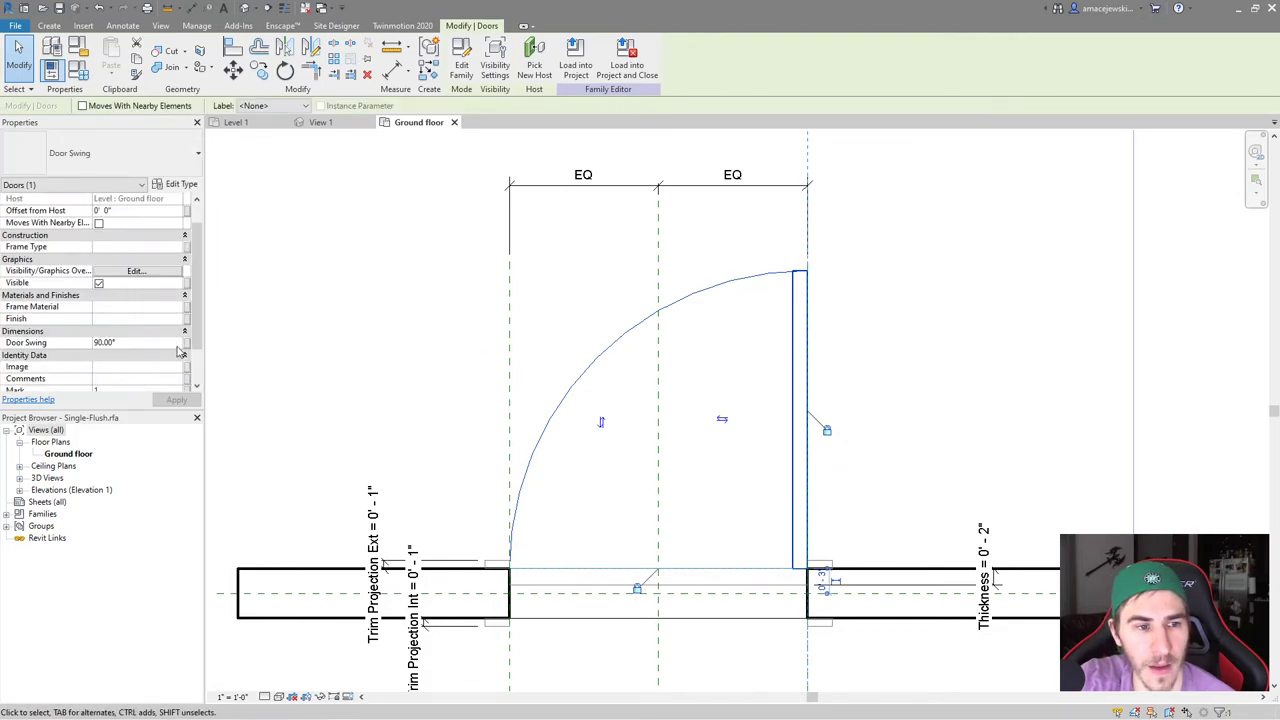
click(187, 343)
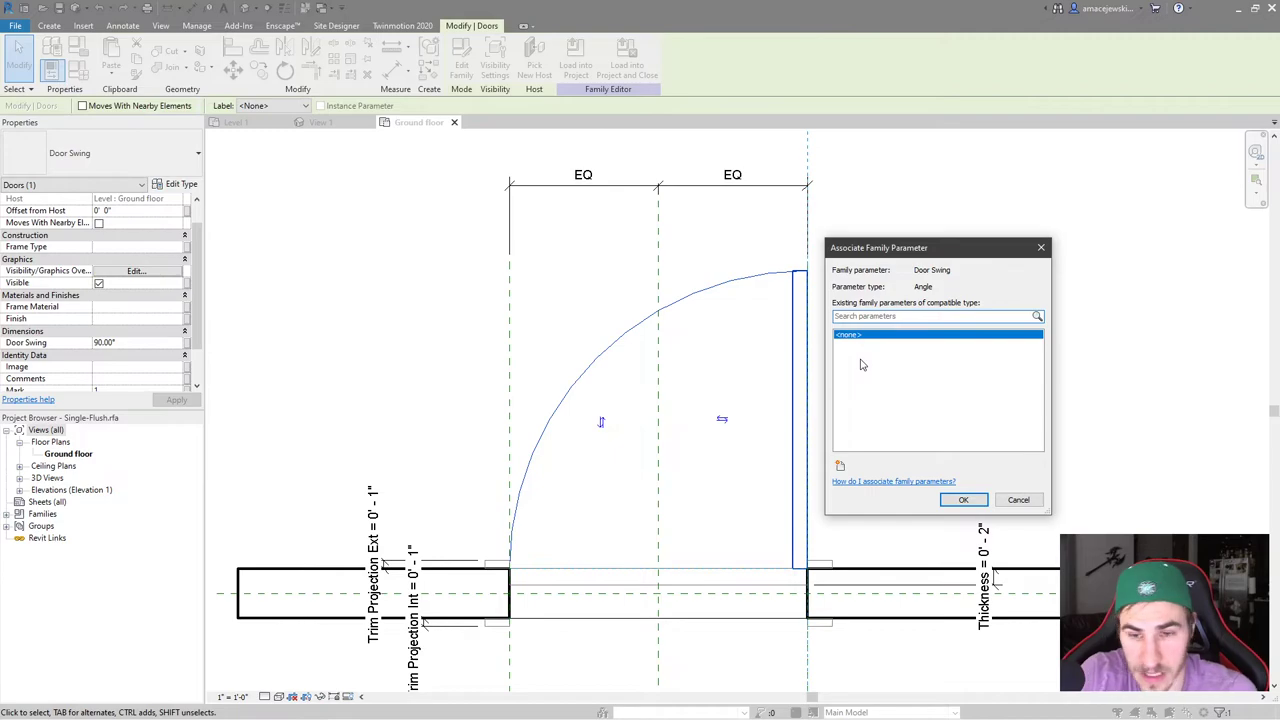
click(840, 465)
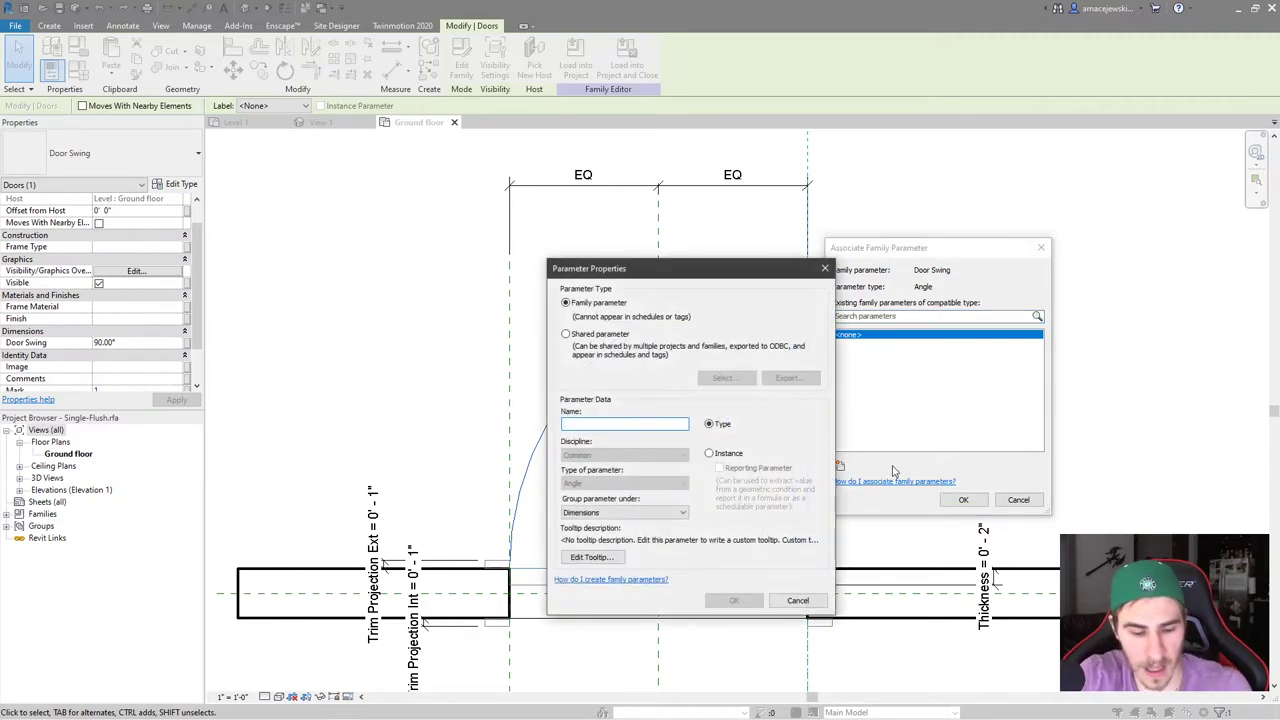
text(Door Swing)
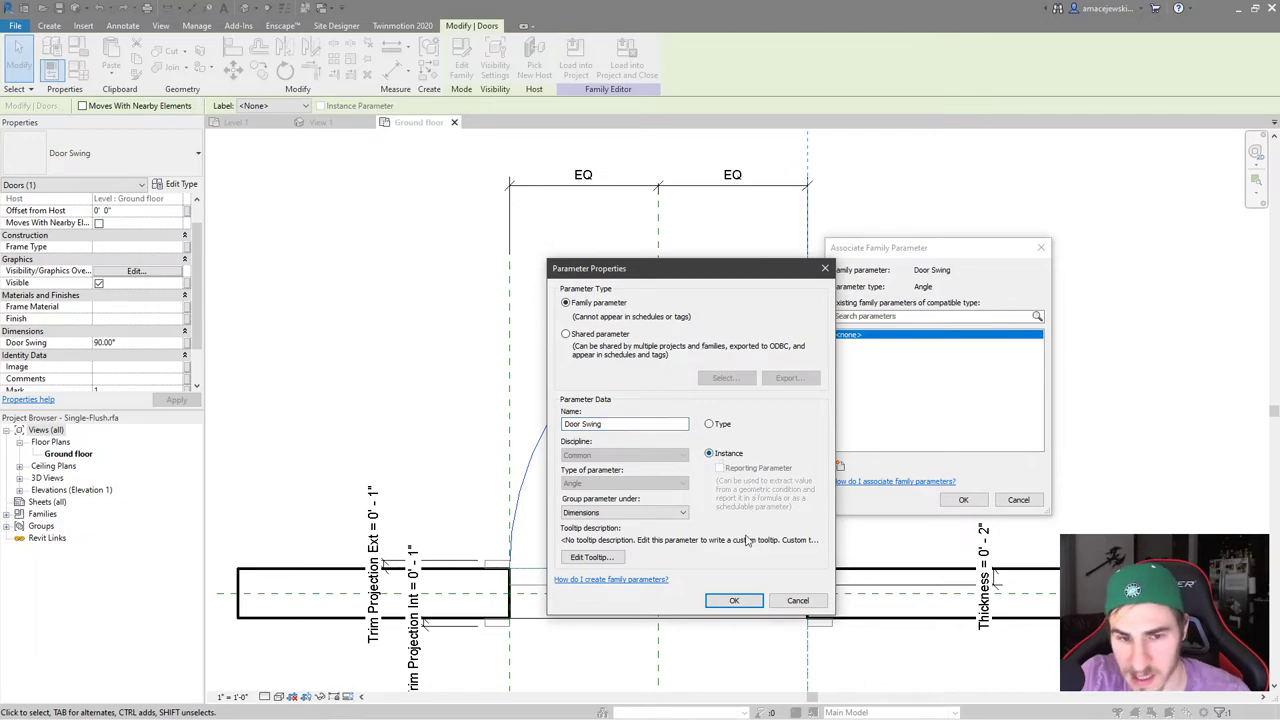
click(734, 600)
click(962, 499)
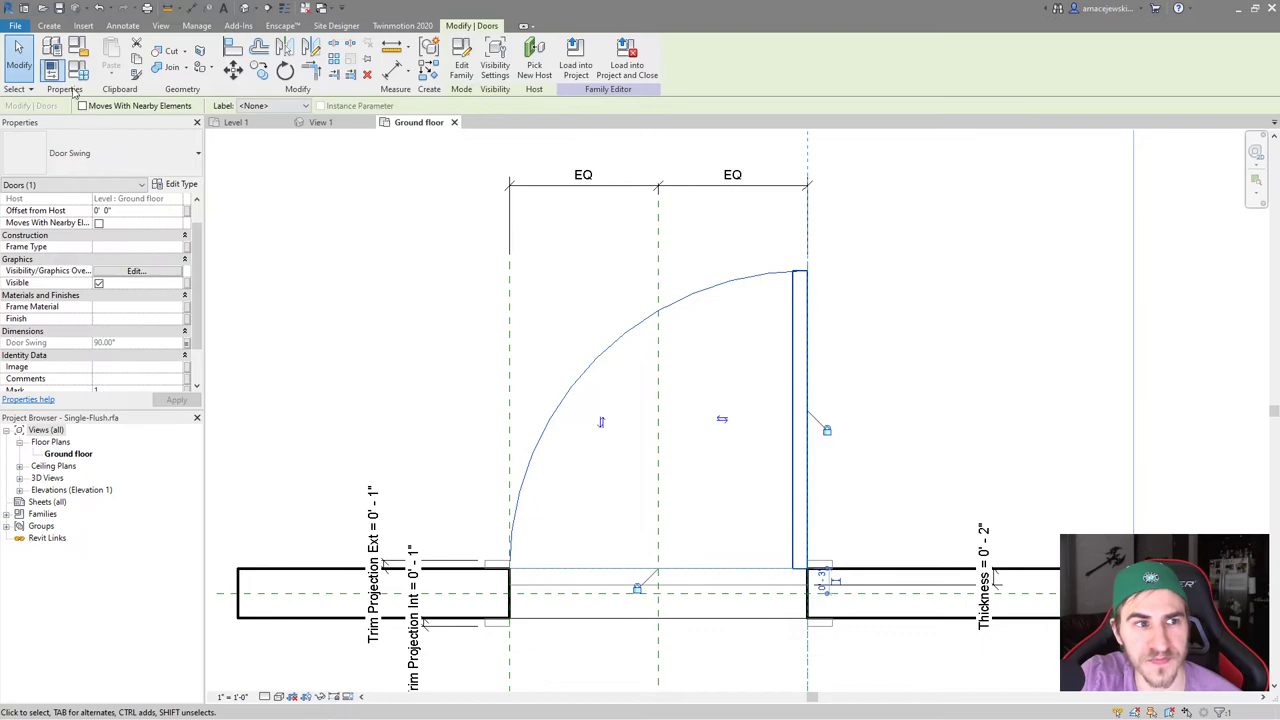
Associate the nested Door Swing type's Thickness and Width with the host family's Thickness and Width parameters
click(181, 184)
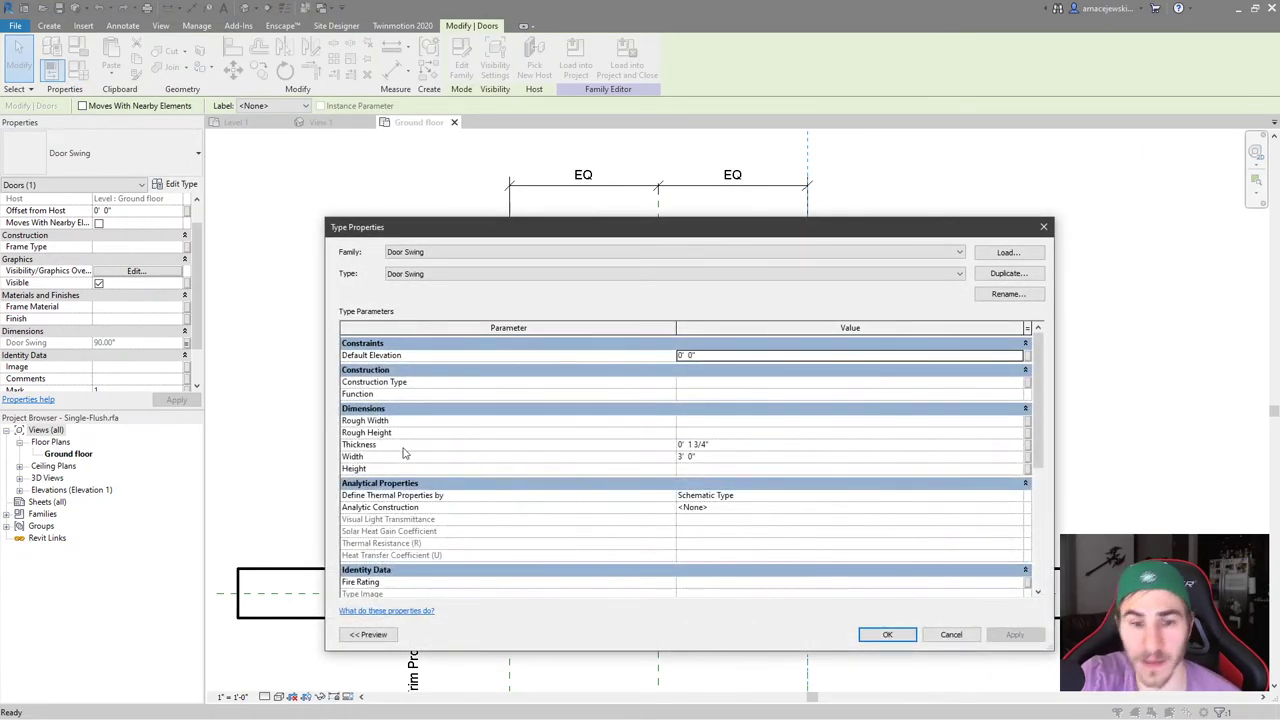
click(1027, 444)
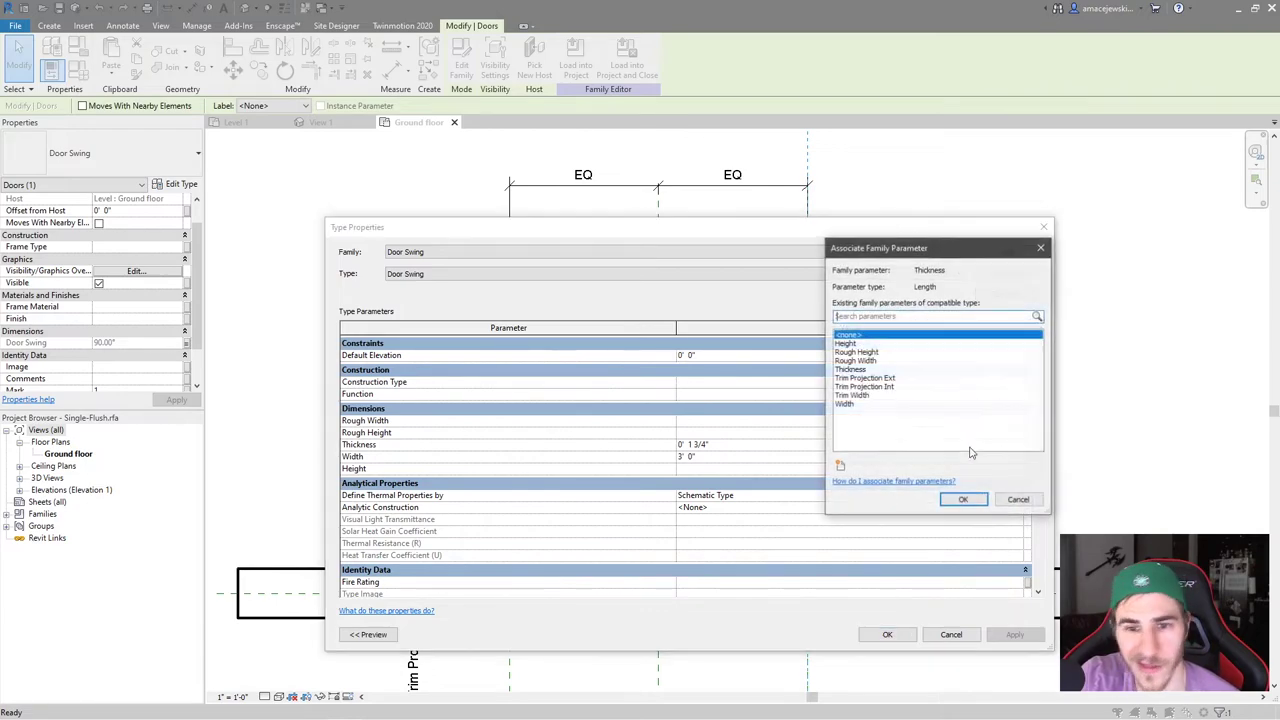
click(963, 499)
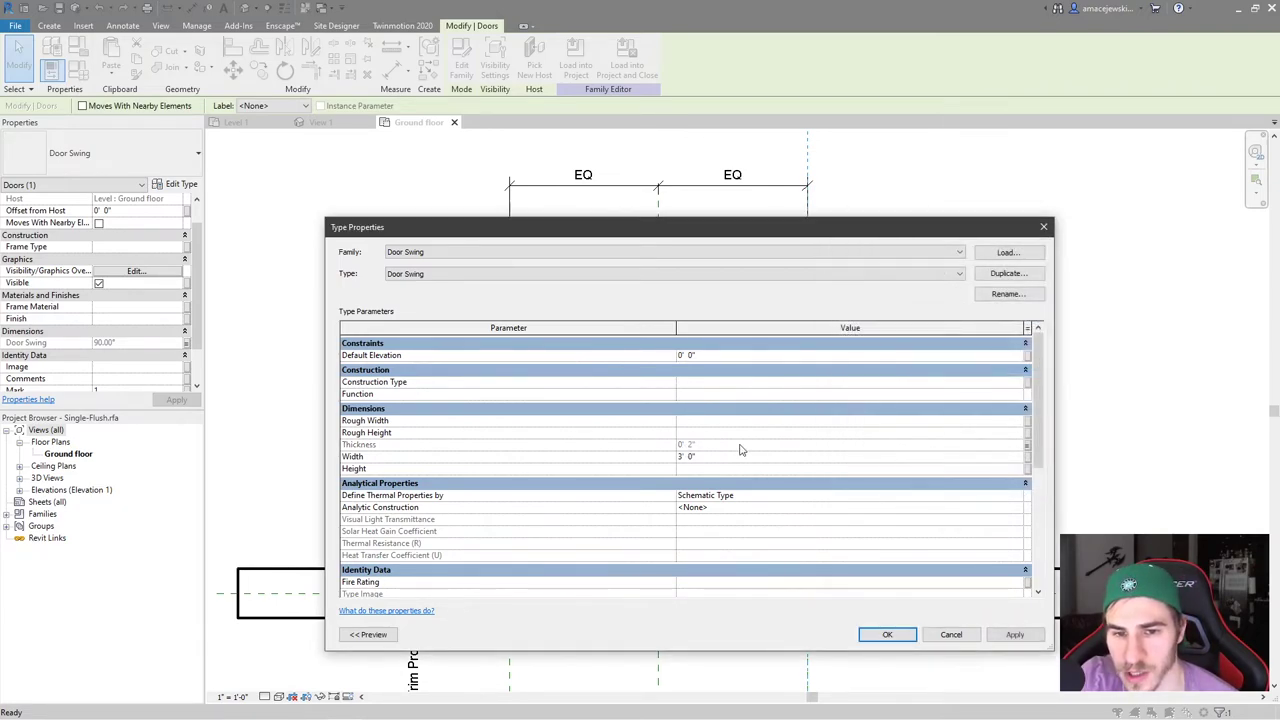
click(1029, 457)
click(846, 404)
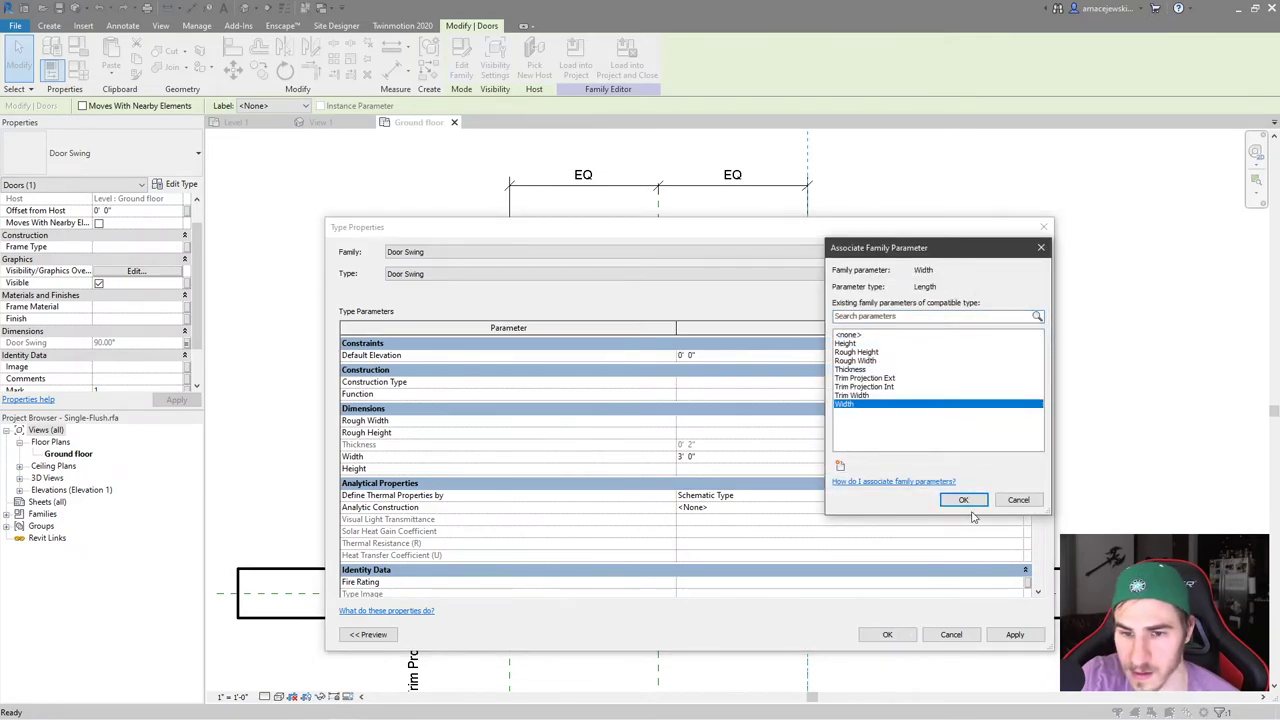
click(963, 500)
click(886, 634)
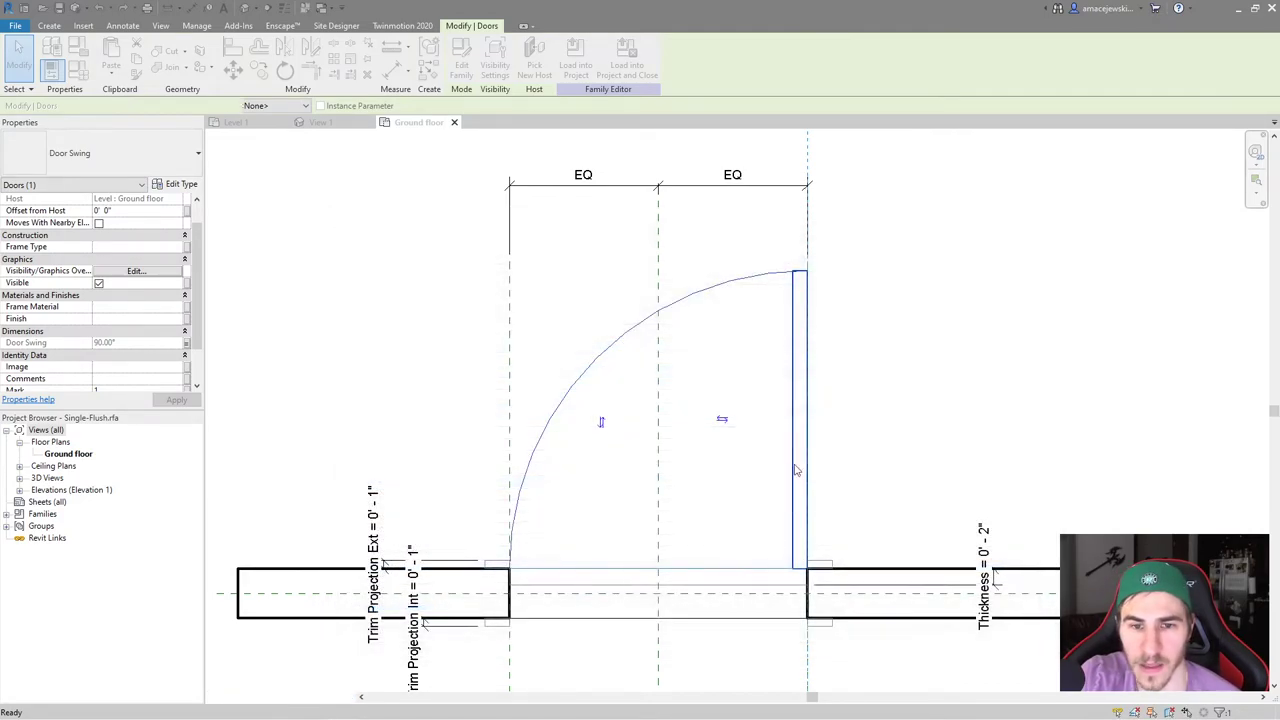
click(934, 429)
scroll(750, 399, down, 2)
Save the family as Doow With Swing, load it into the project while closing it, and dismiss the project save reminder
click(789, 405)
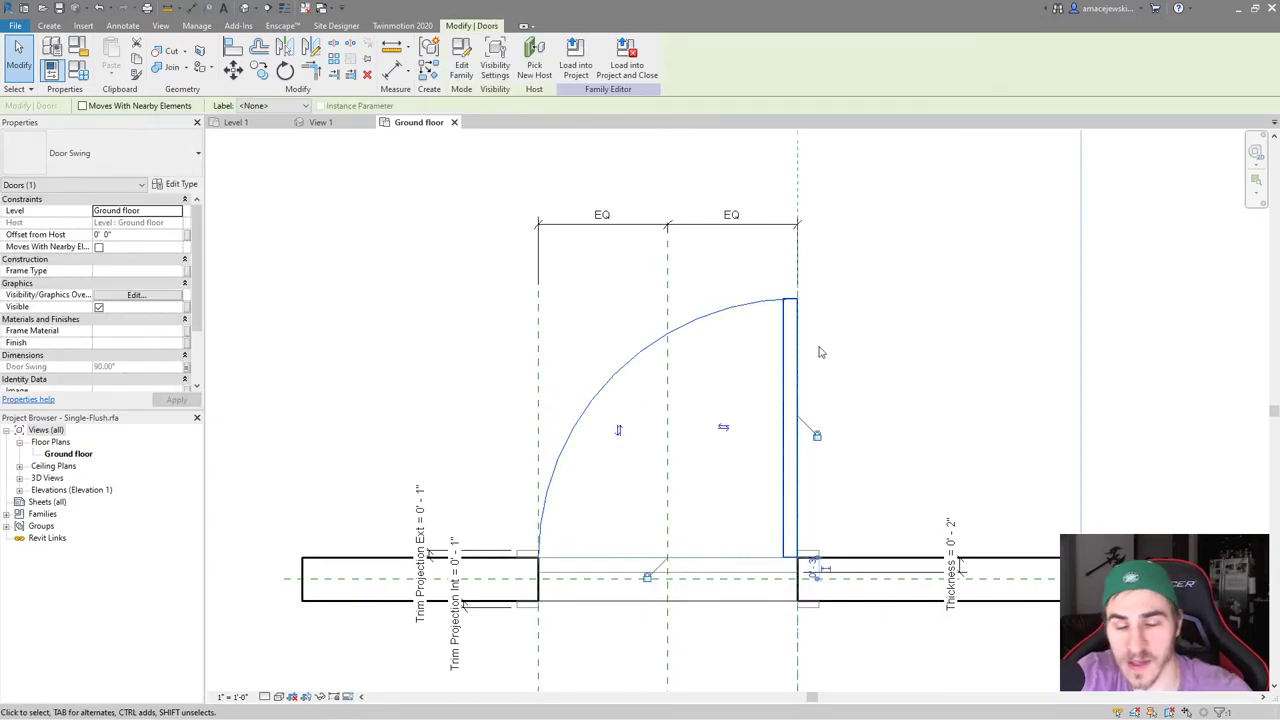
click(863, 352)
click(783, 333)
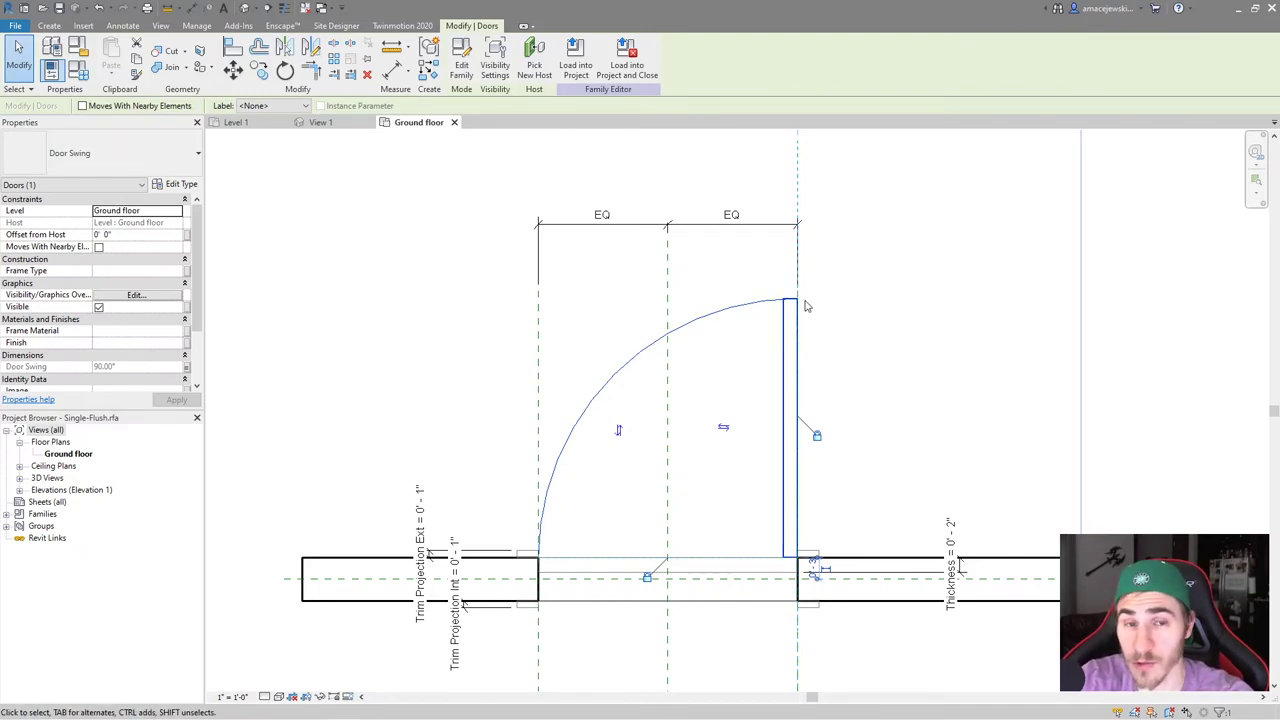
click(626, 62)
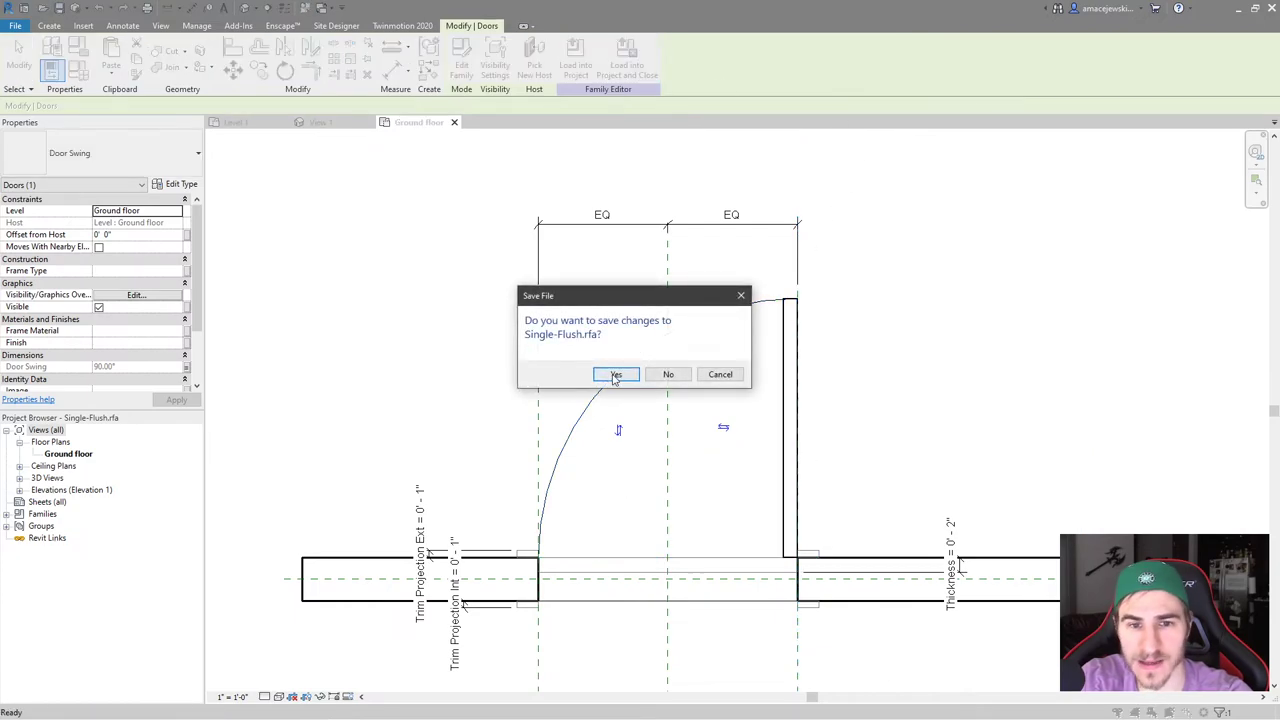
click(607, 386)
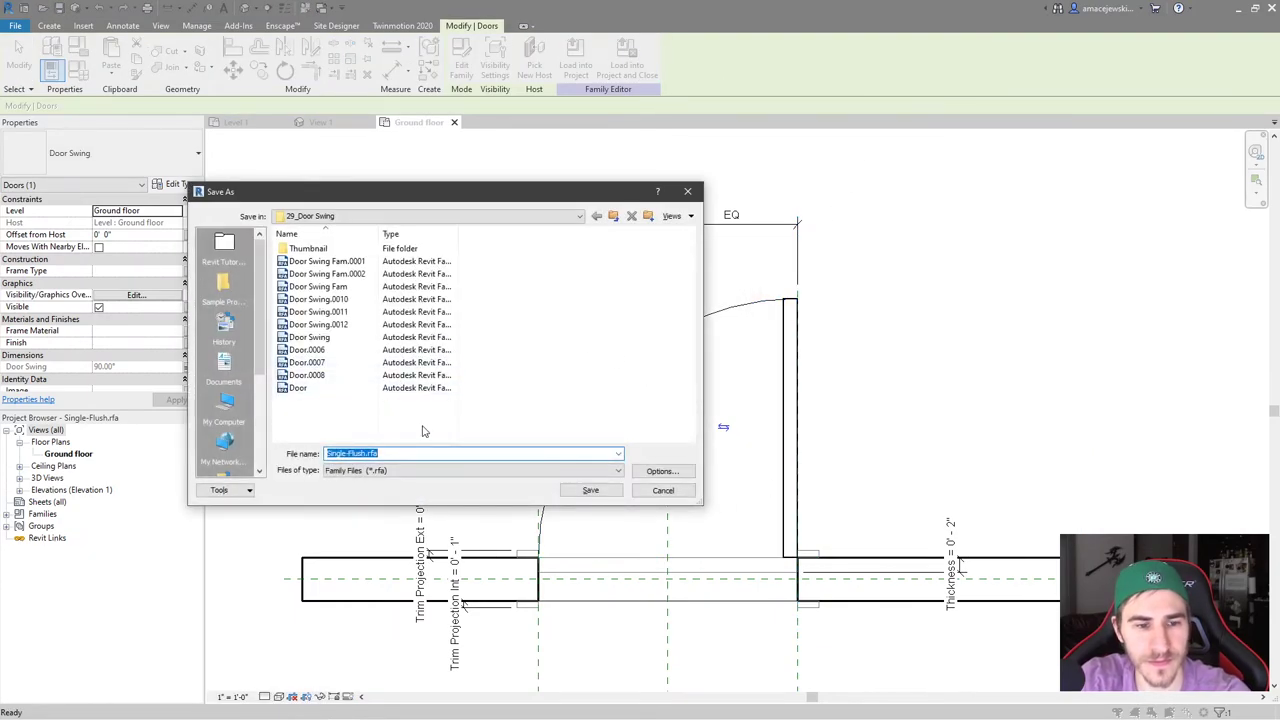
text(Door With Swing)
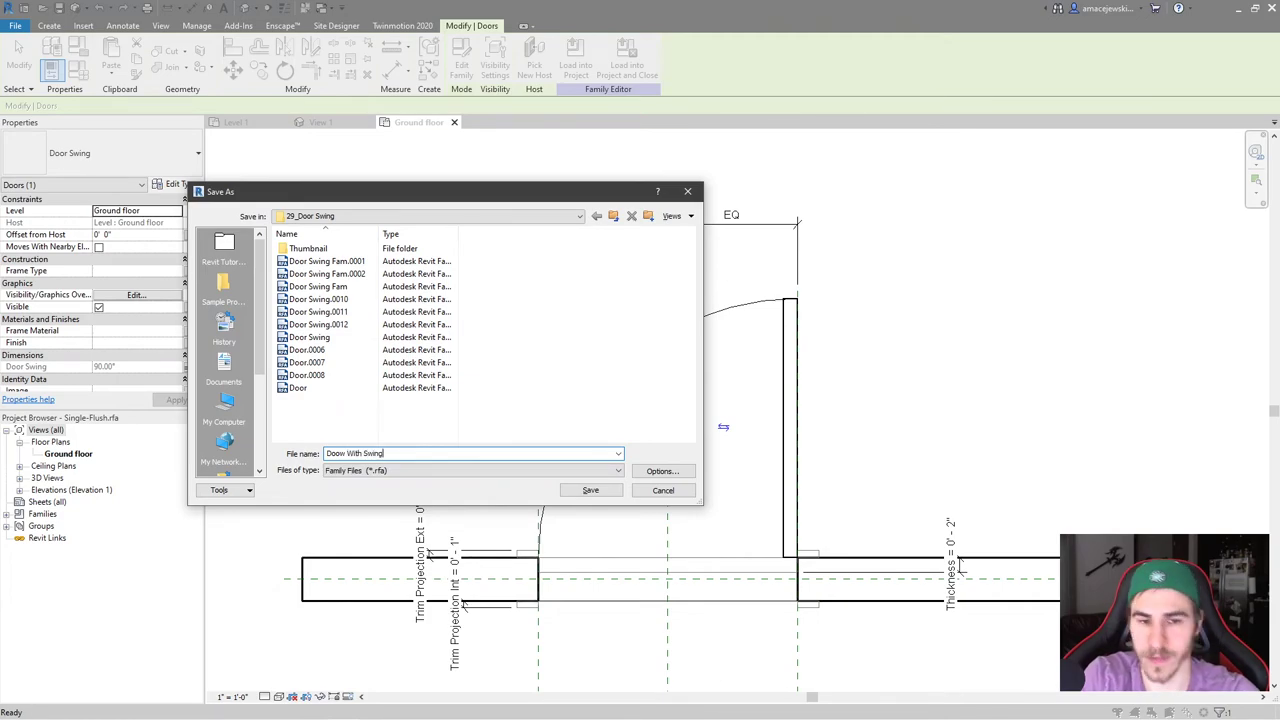
key(Return)
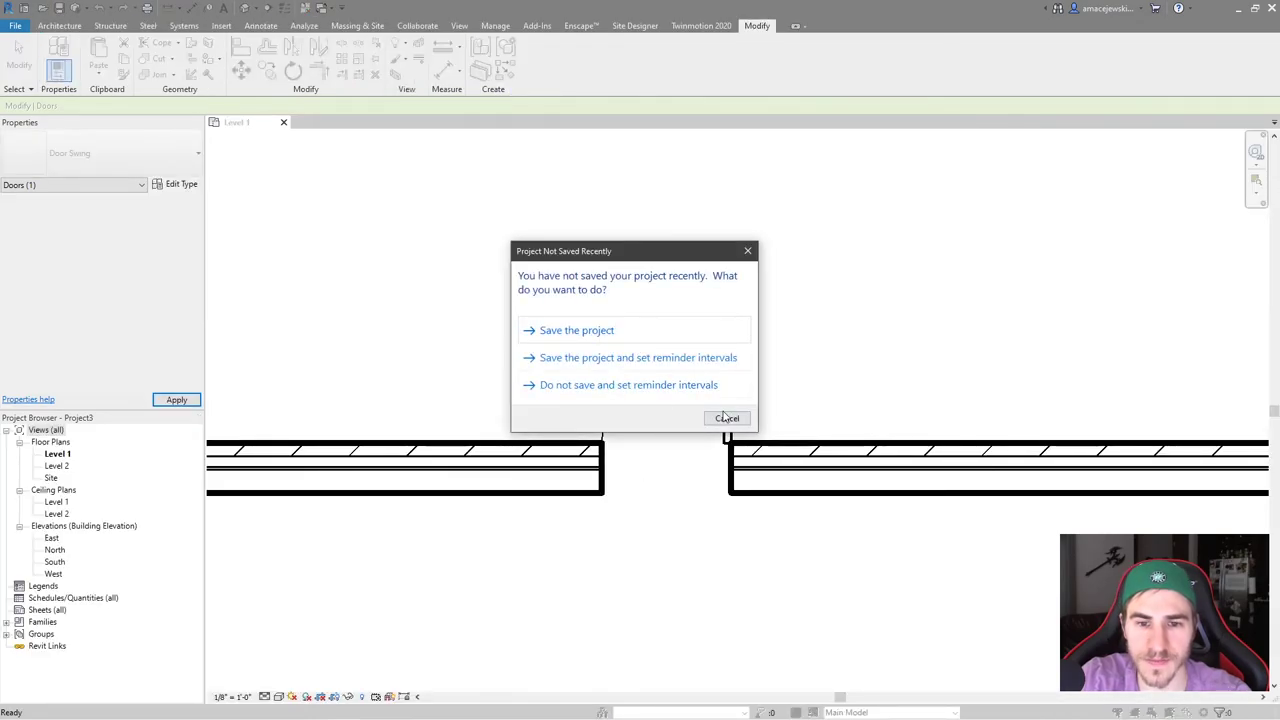
click(727, 418)
Place a 36" x 84" Doow With Swing door in the wall about 7' - 6" right of the existing door
scroll(766, 440, down, 2)
scroll(895, 448, up, 1)
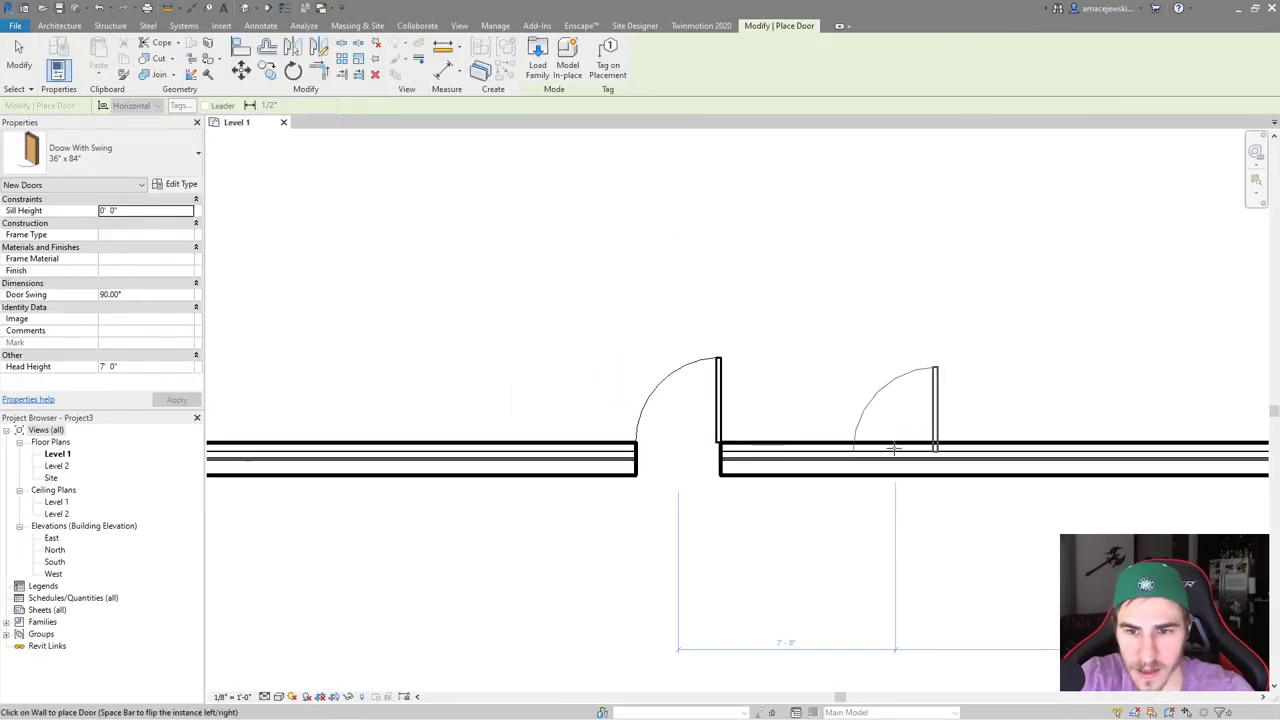
click(895, 448)
scroll(677, 423, down, 1)
key(Escape)
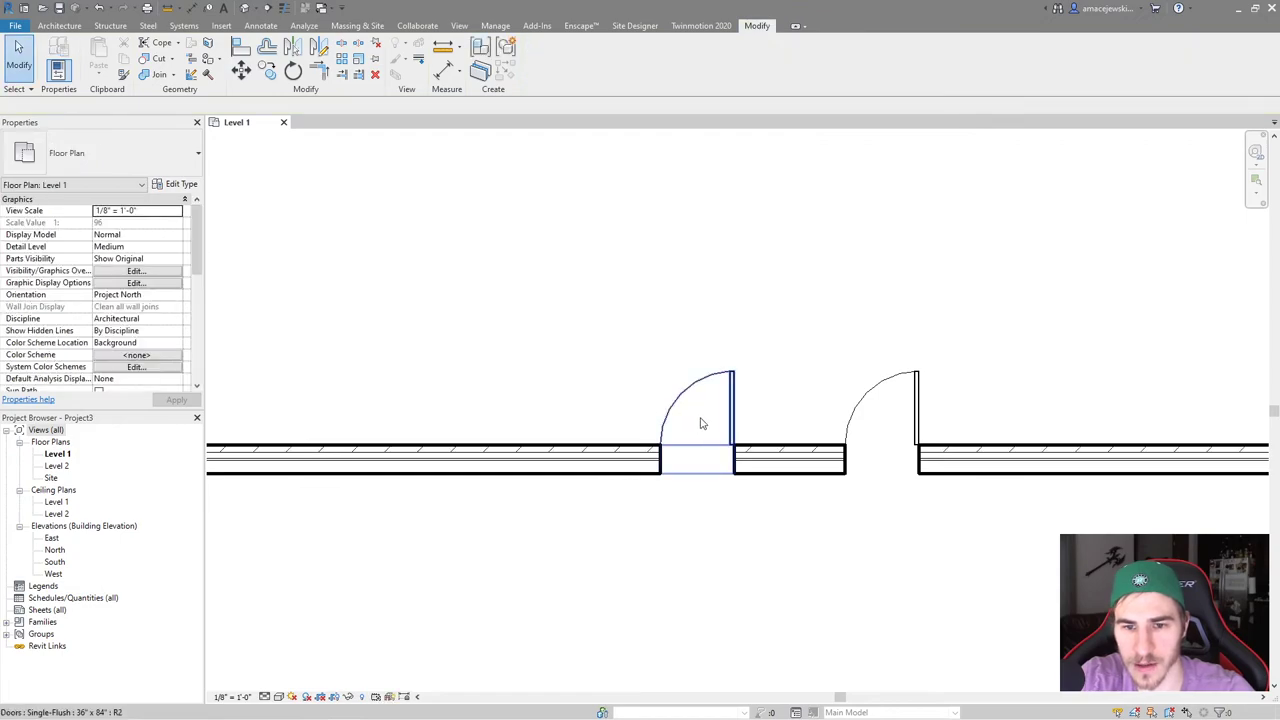
Delete the old Single-Flush door and move the Doow With Swing door left along the wall to about where it stood
scroll(607, 416, up, 2)
click(620, 418)
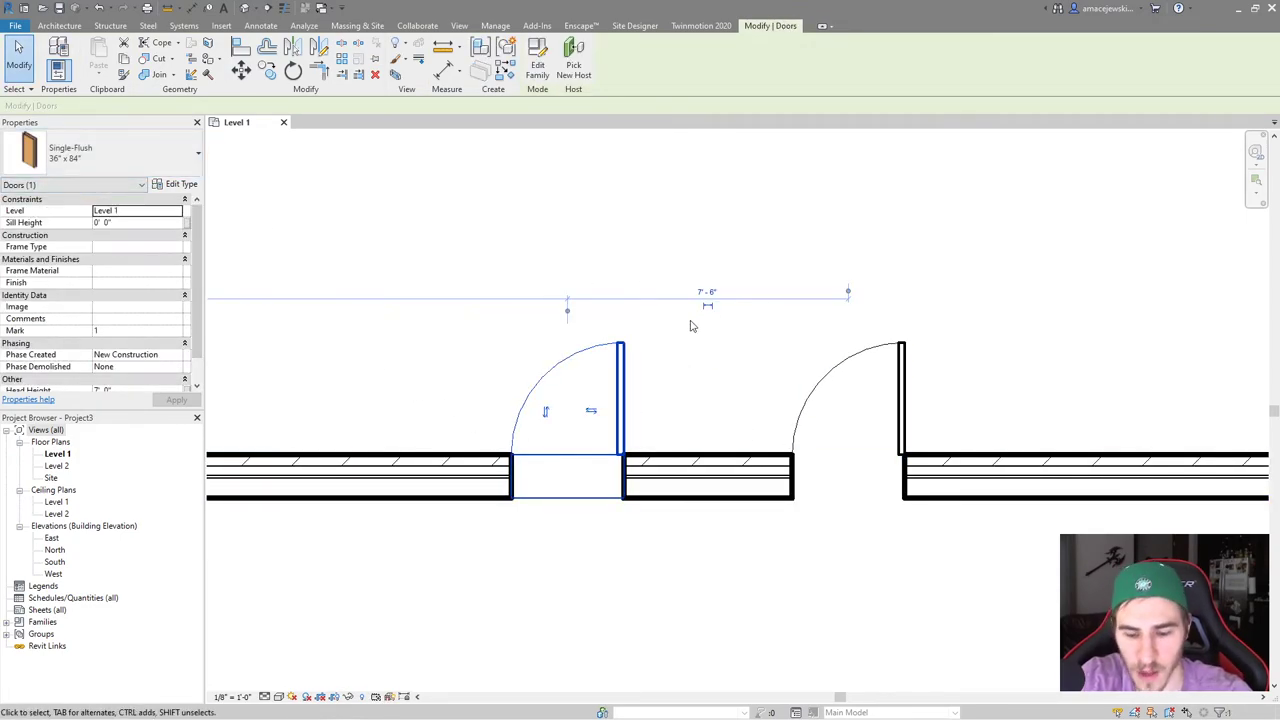
key(Delete)
drag(900, 385, 668, 385)
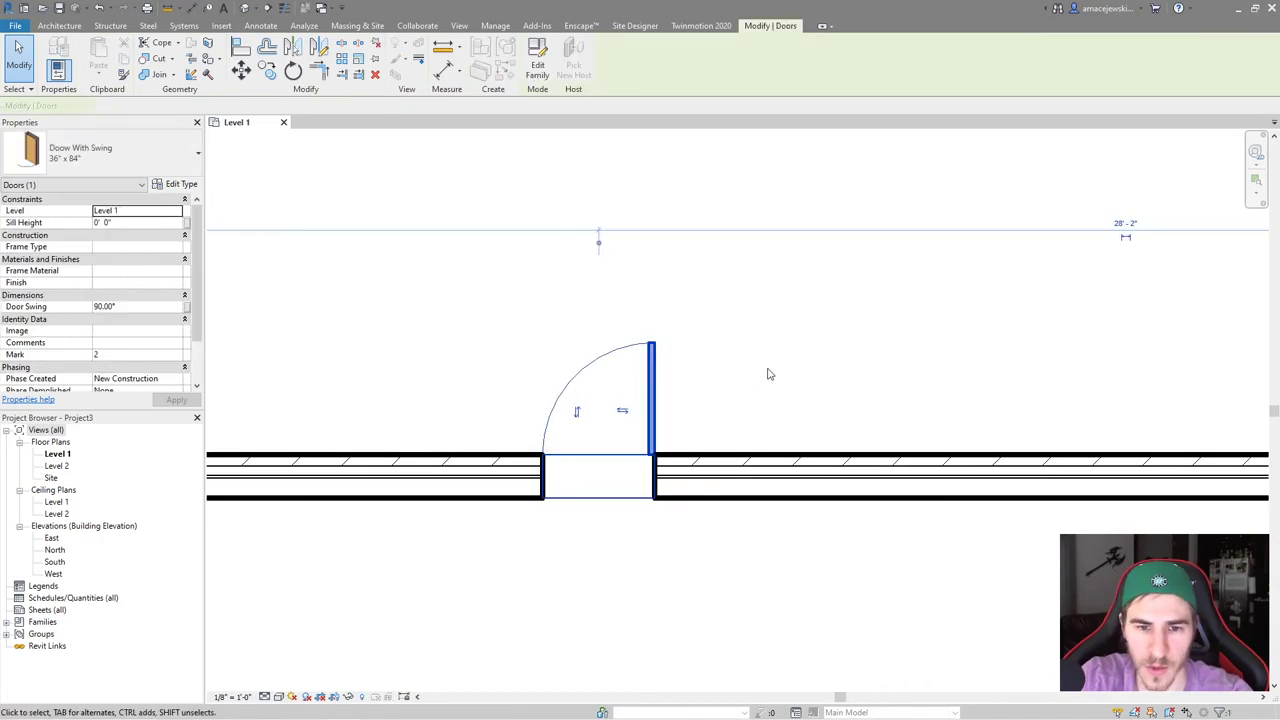
middle_drag(766, 371, 808, 409)
middle_drag(923, 400, 863, 409)
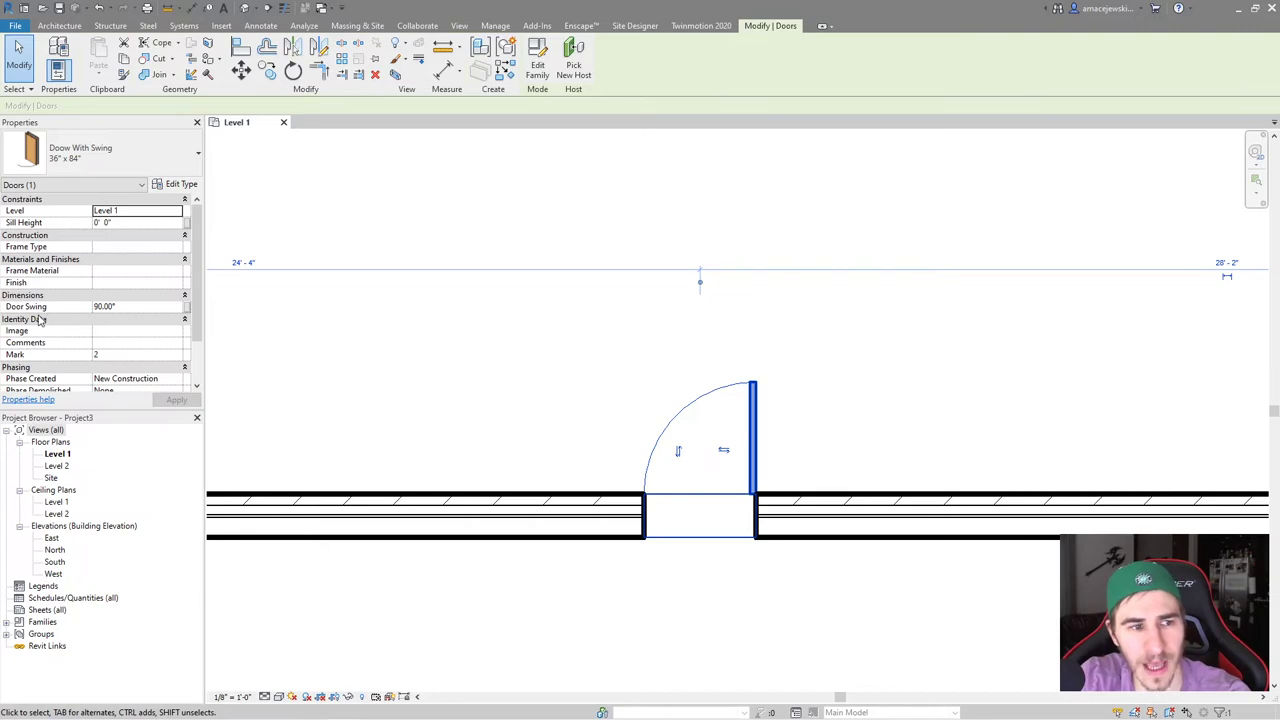
Set the placed door's Door Swing angle to 45°
click(136, 306)
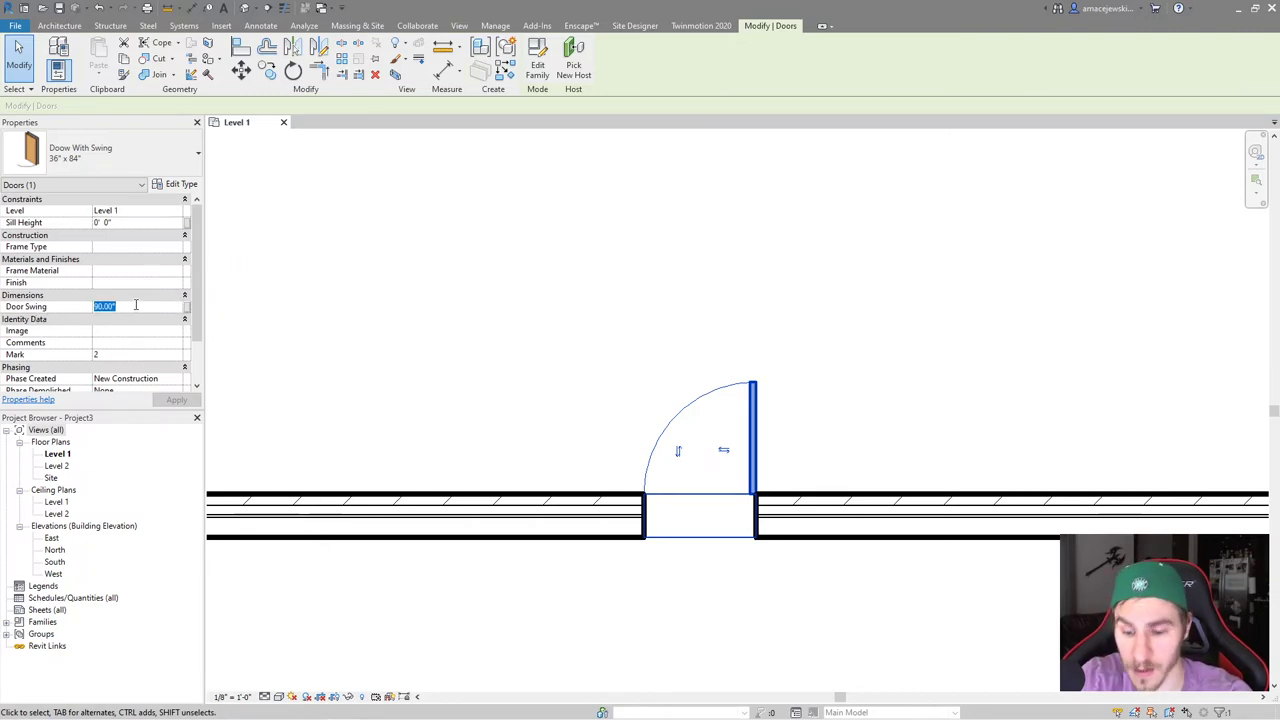
text(45)
key(Return)
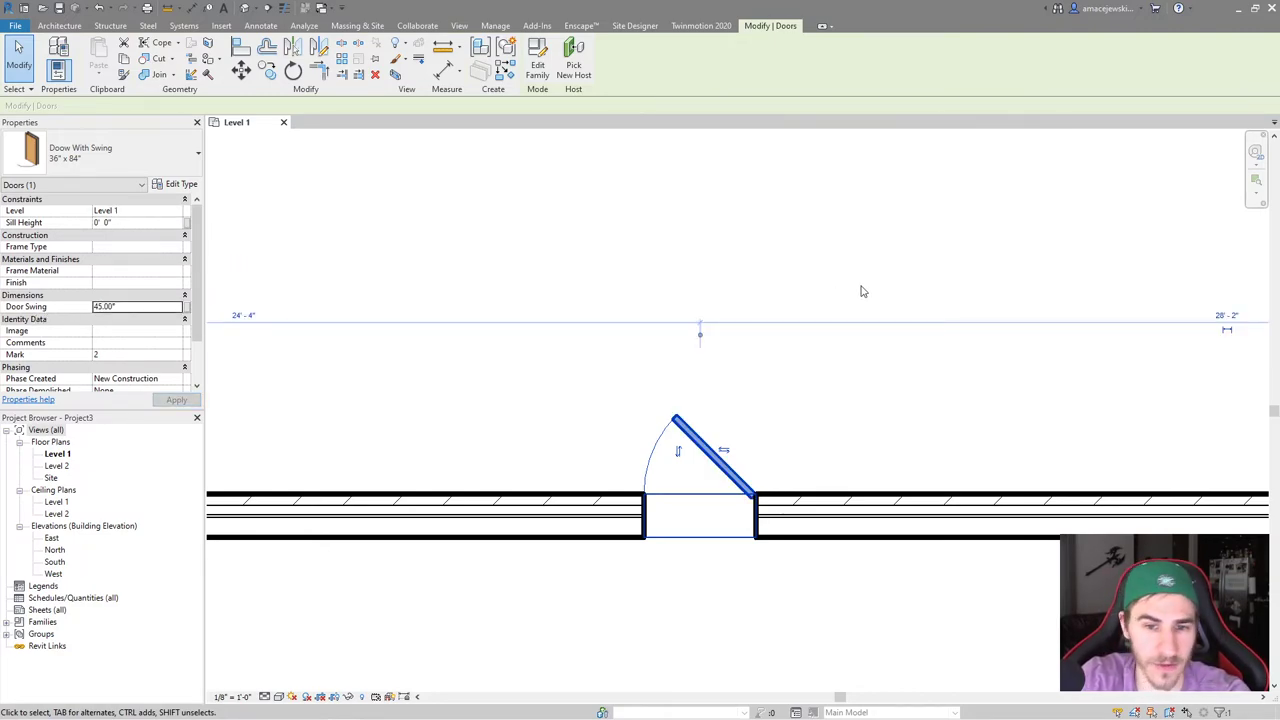
click(771, 414)
click(712, 455)
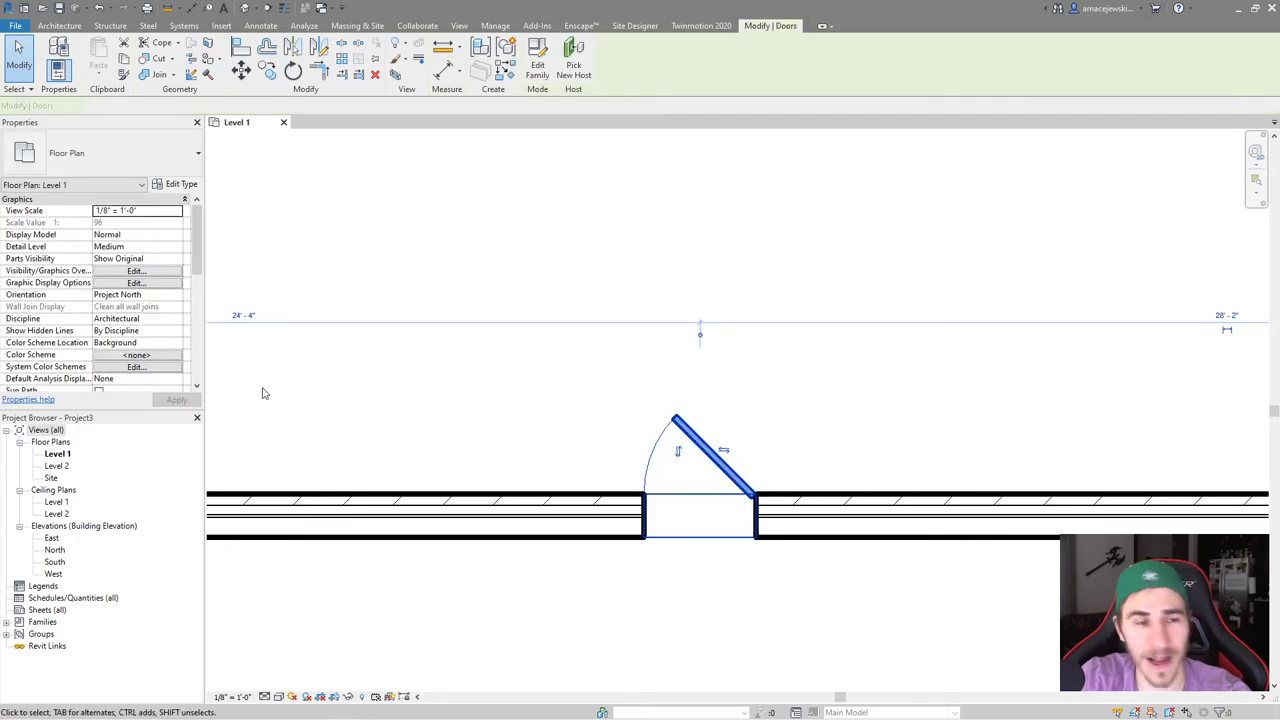
Test the door's Door Swing angle at 90° and at 135°
click(136, 306)
text(90)
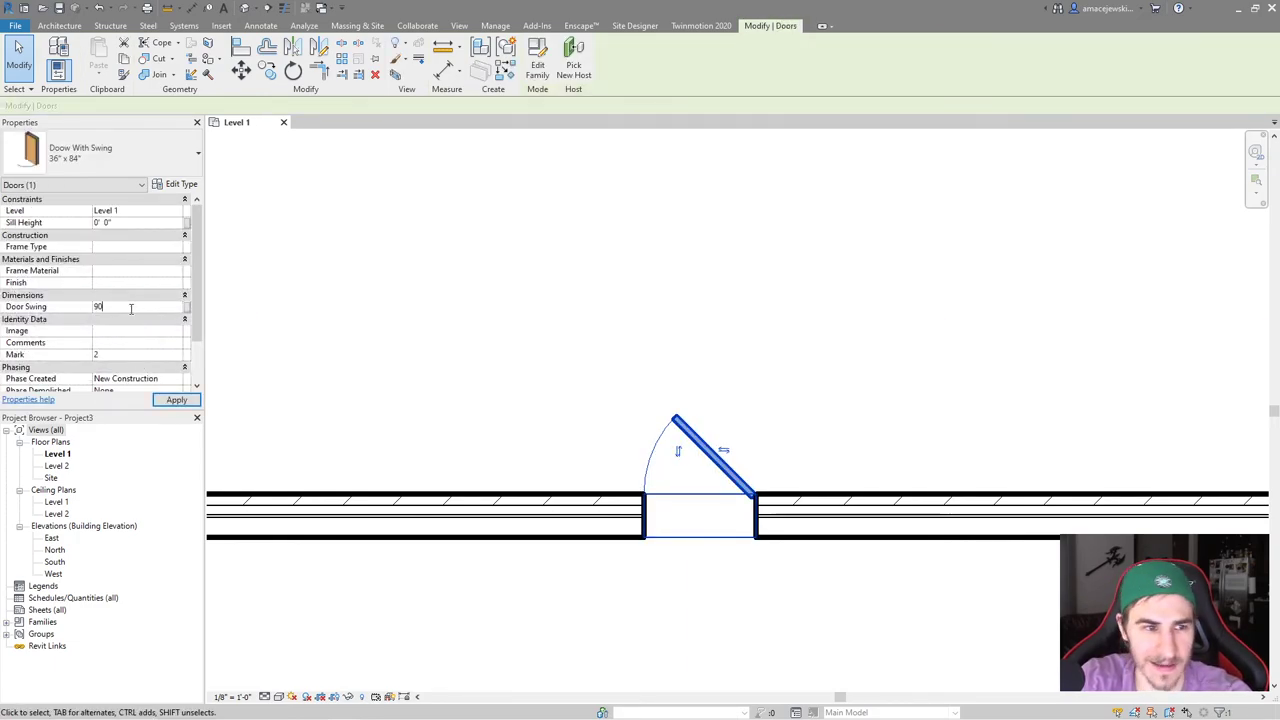
click(150, 305)
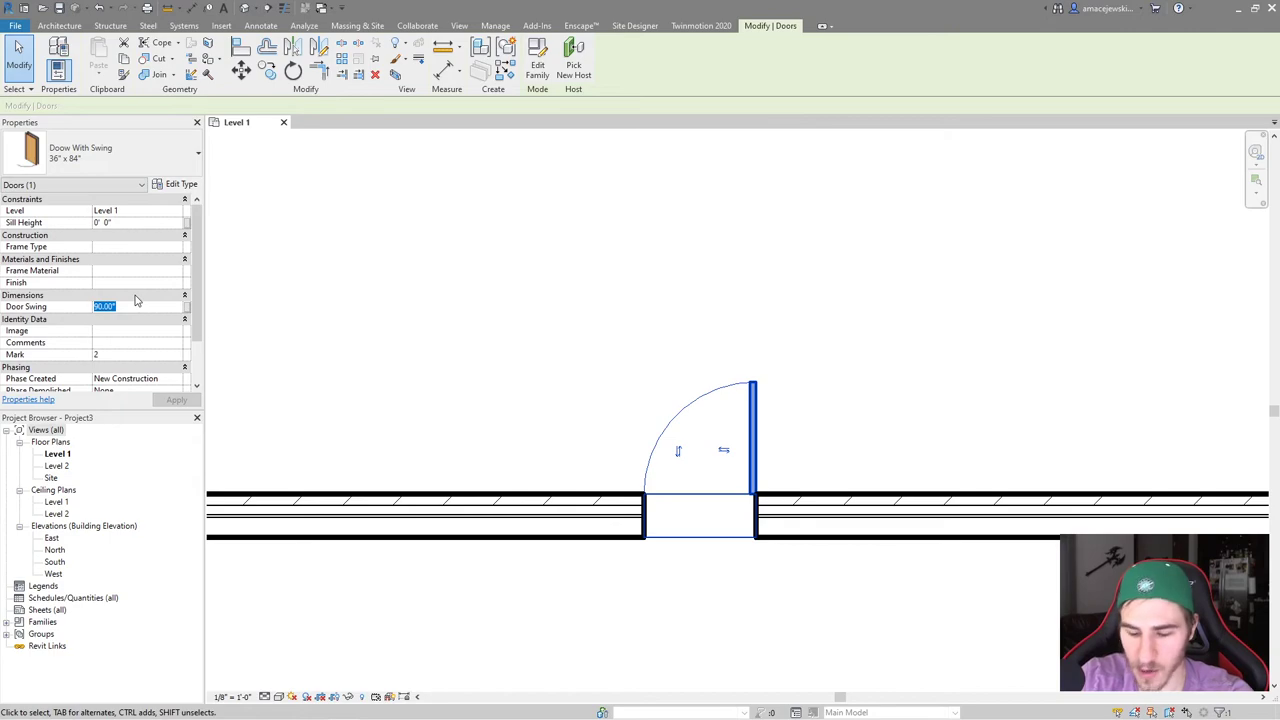
text(135)
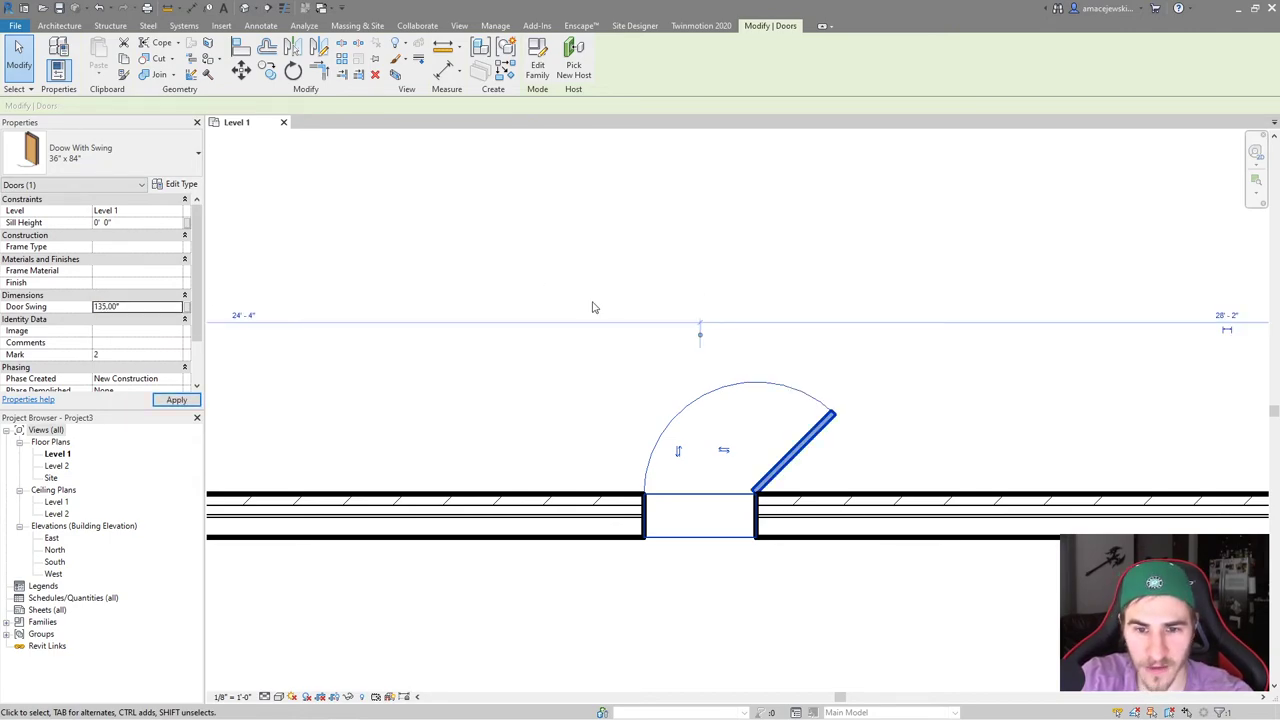
Try a Door Swing angle of 178° on the door and finally set it to 180°
click(145, 308)
text(178)
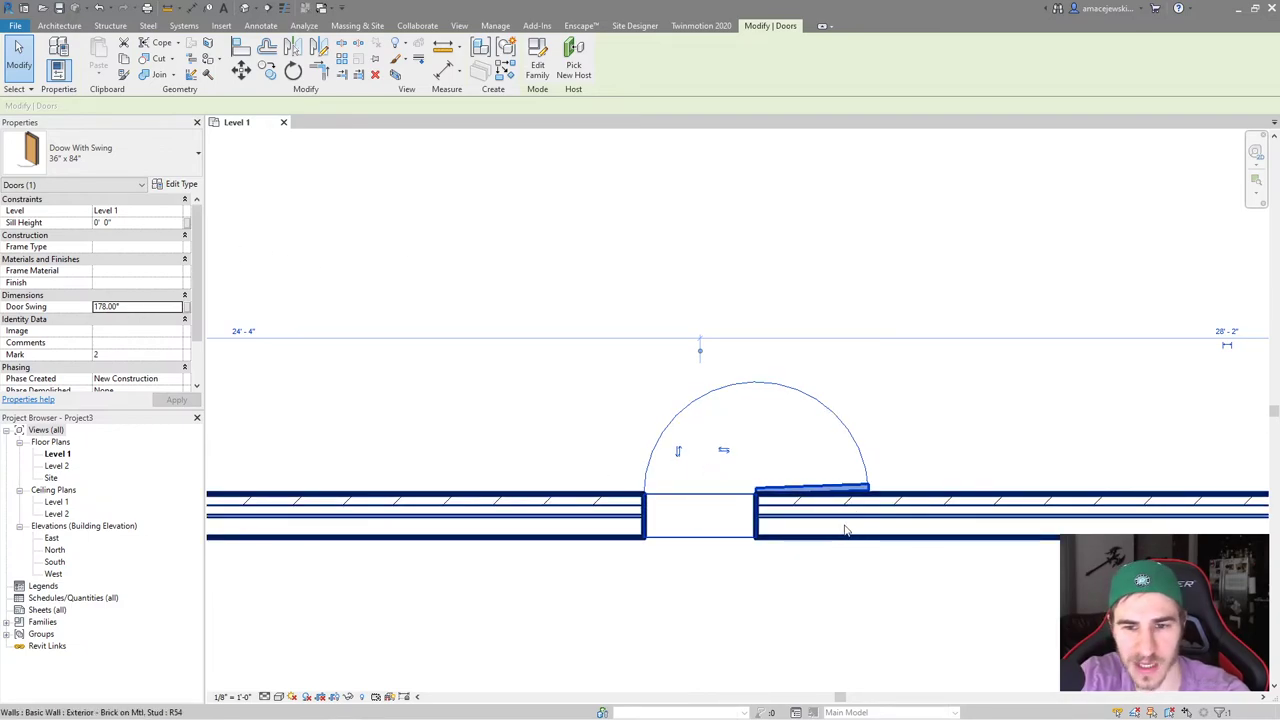
click(145, 307)
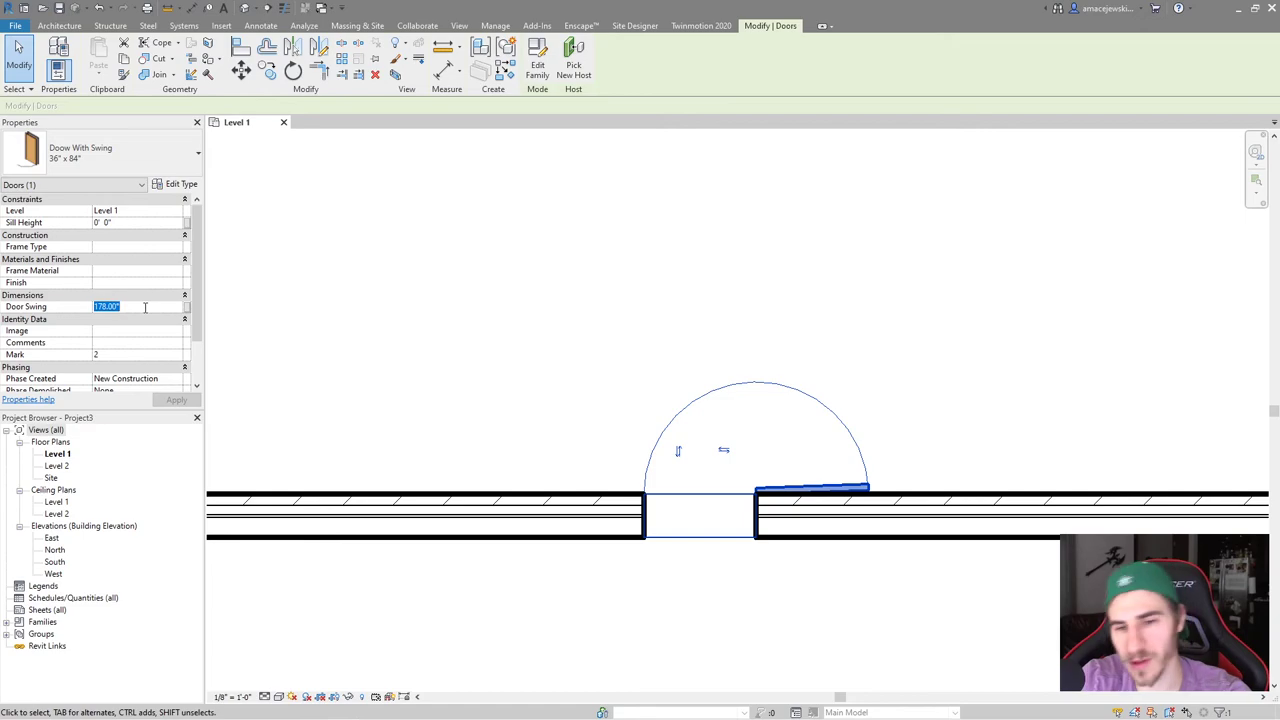
text(17)
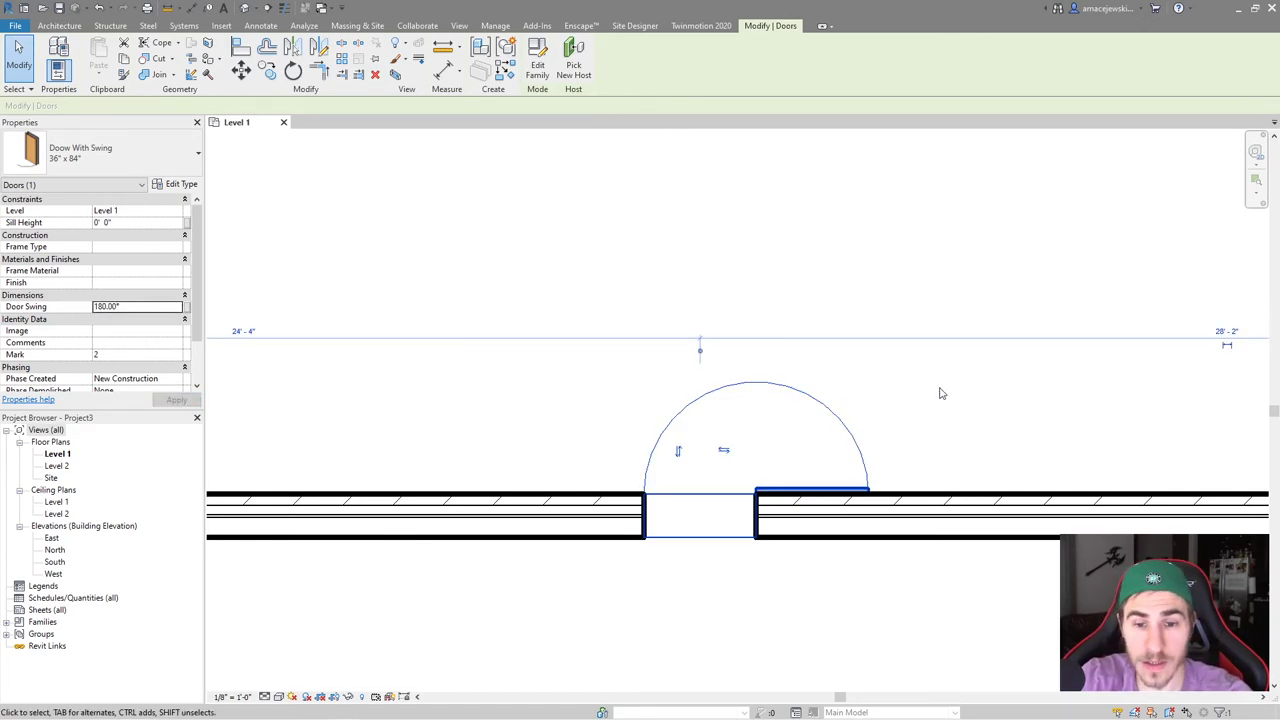
scroll(483, 453, down, 3)
click(722, 480)
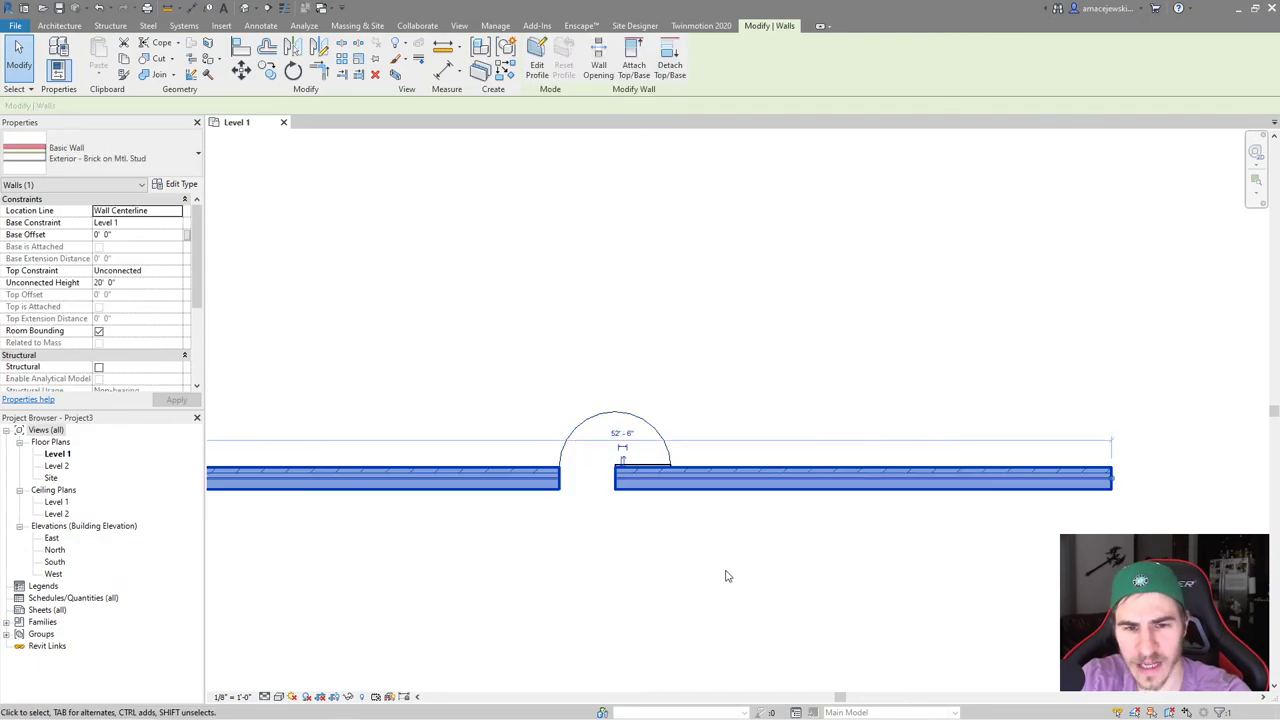
key(s)
key(l)
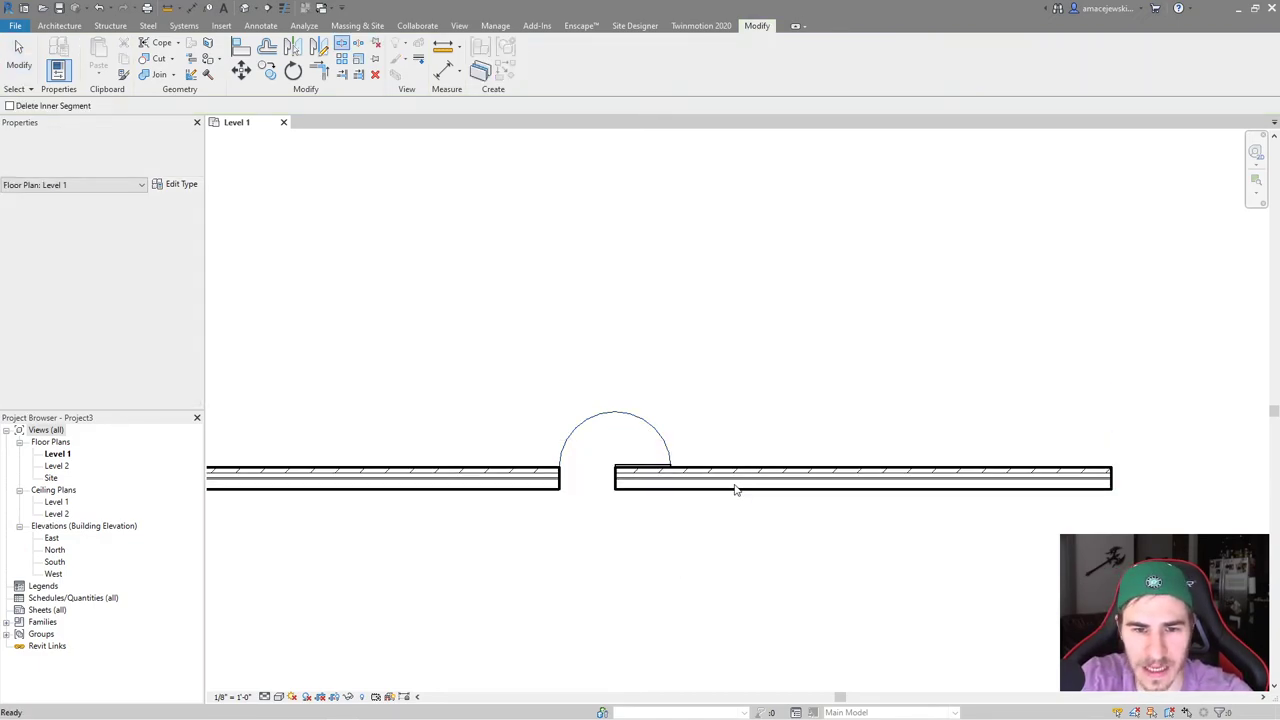
key(Escape)
Draw a wall about 7' - 9" long downward from the existing wall, perpendicular to it and just right of the door opening
click(686, 478)
click(638, 477)
scroll(660, 570, down, 2)
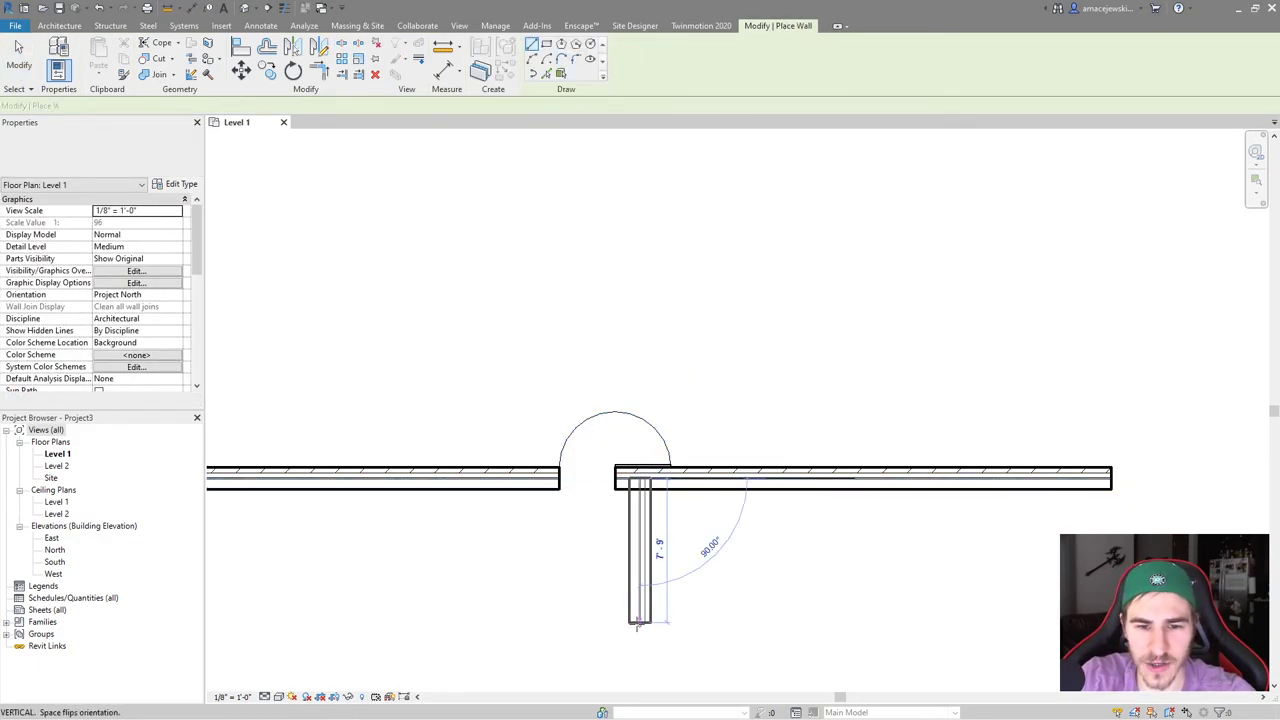
click(649, 605)
key(Escape)
key(Escape)
Trim the horizontal wall and the new perpendicular wall into a corner right beside the door opening
key(t)
key(r)
click(645, 590)
click(633, 512)
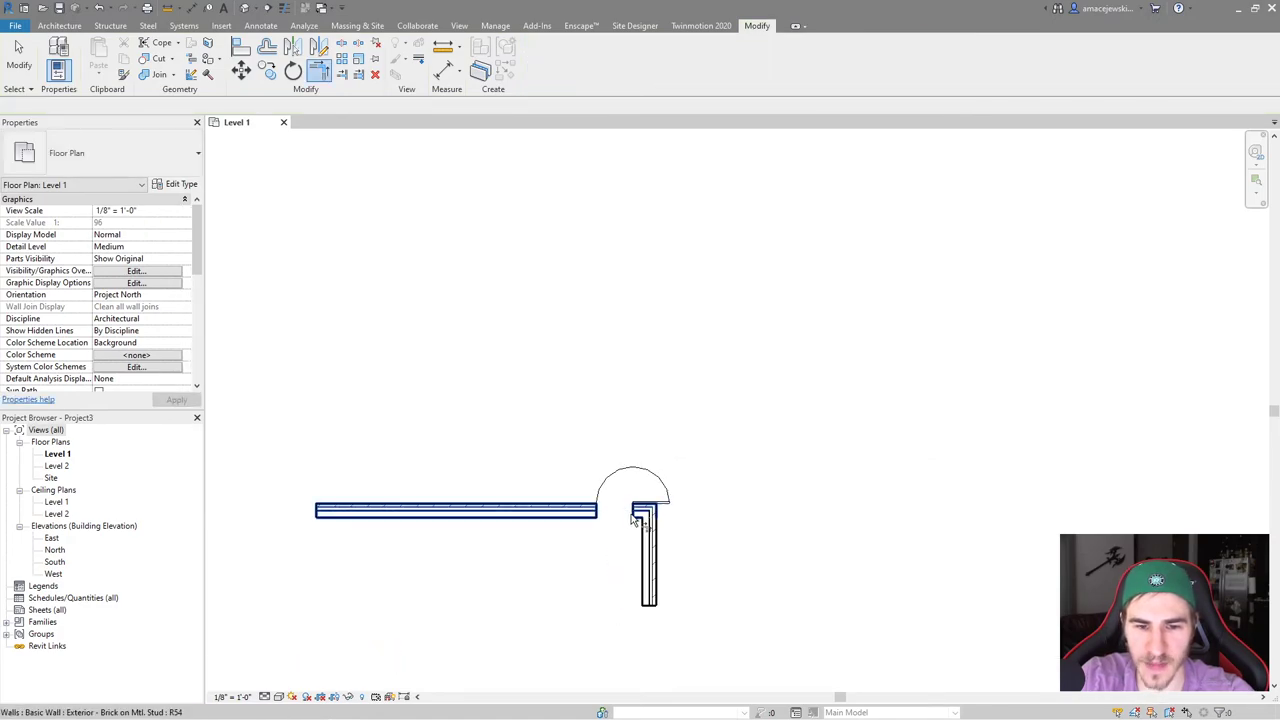
scroll(640, 517, up, 2)
key(Escape)
scroll(680, 566, up, 2)
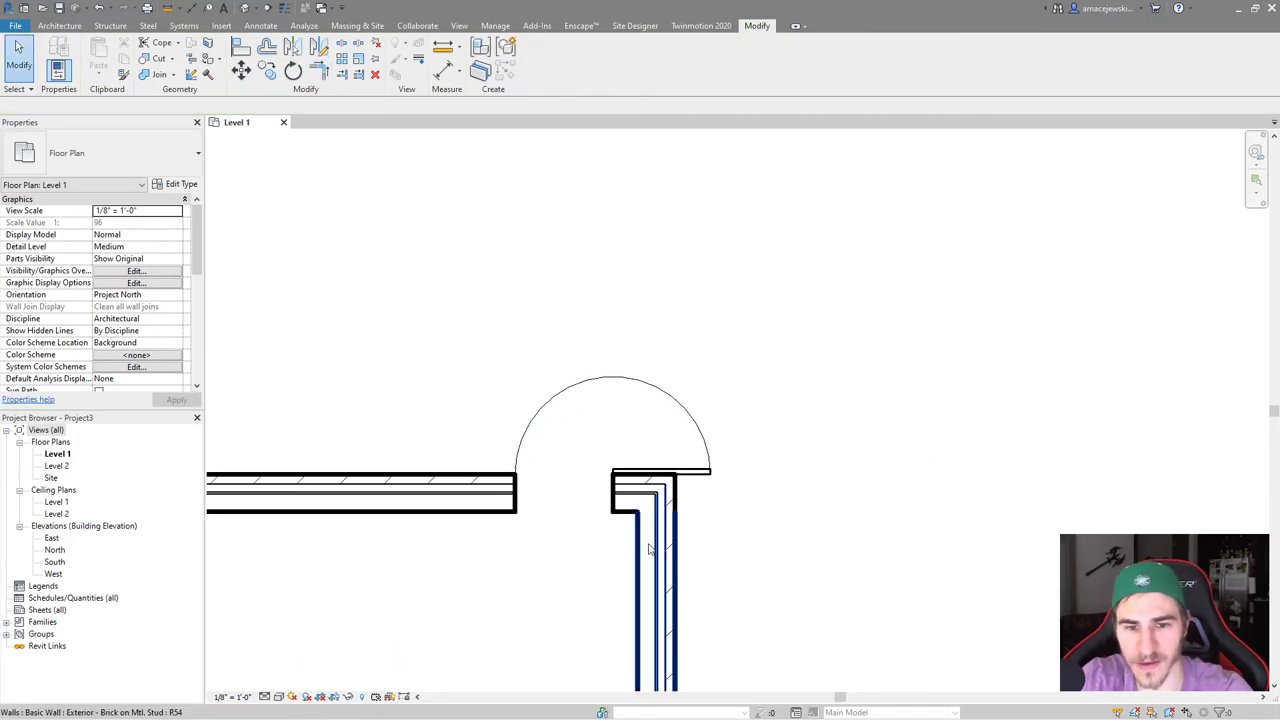
Select both corner walls and change their type to Generic - 5"
key(Tab)
click(676, 566)
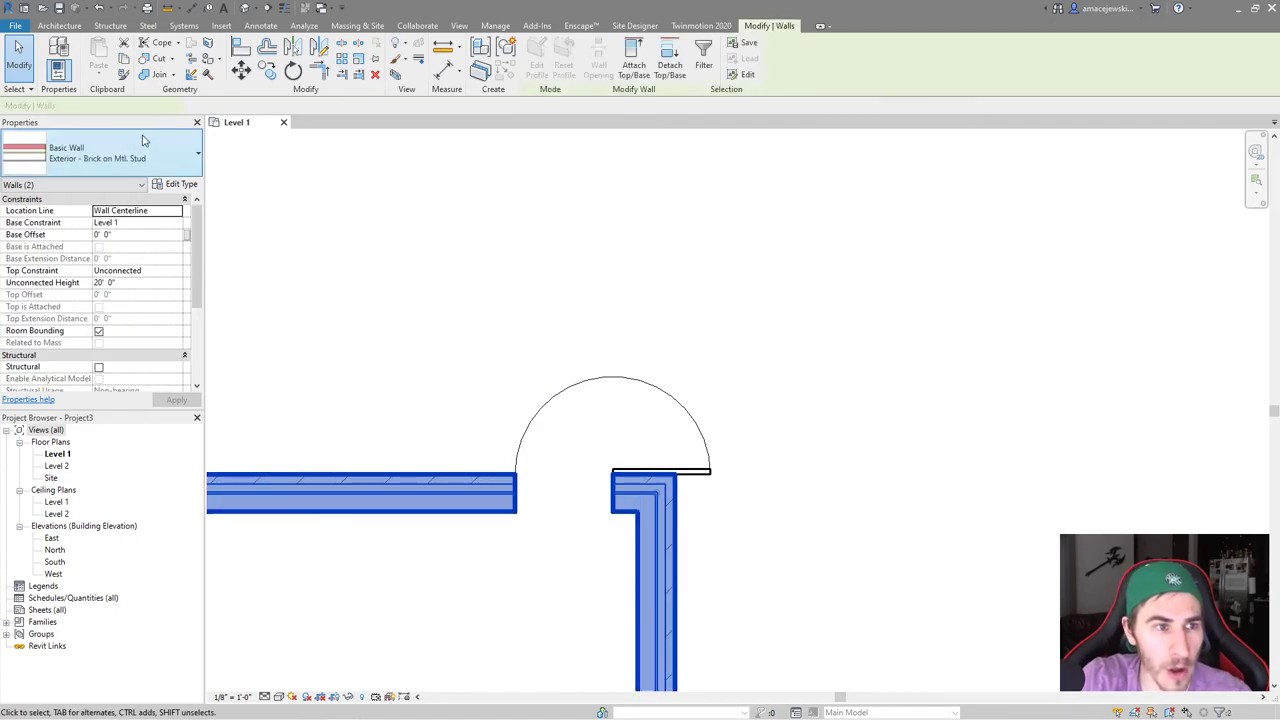
click(290, 360)
click(666, 565)
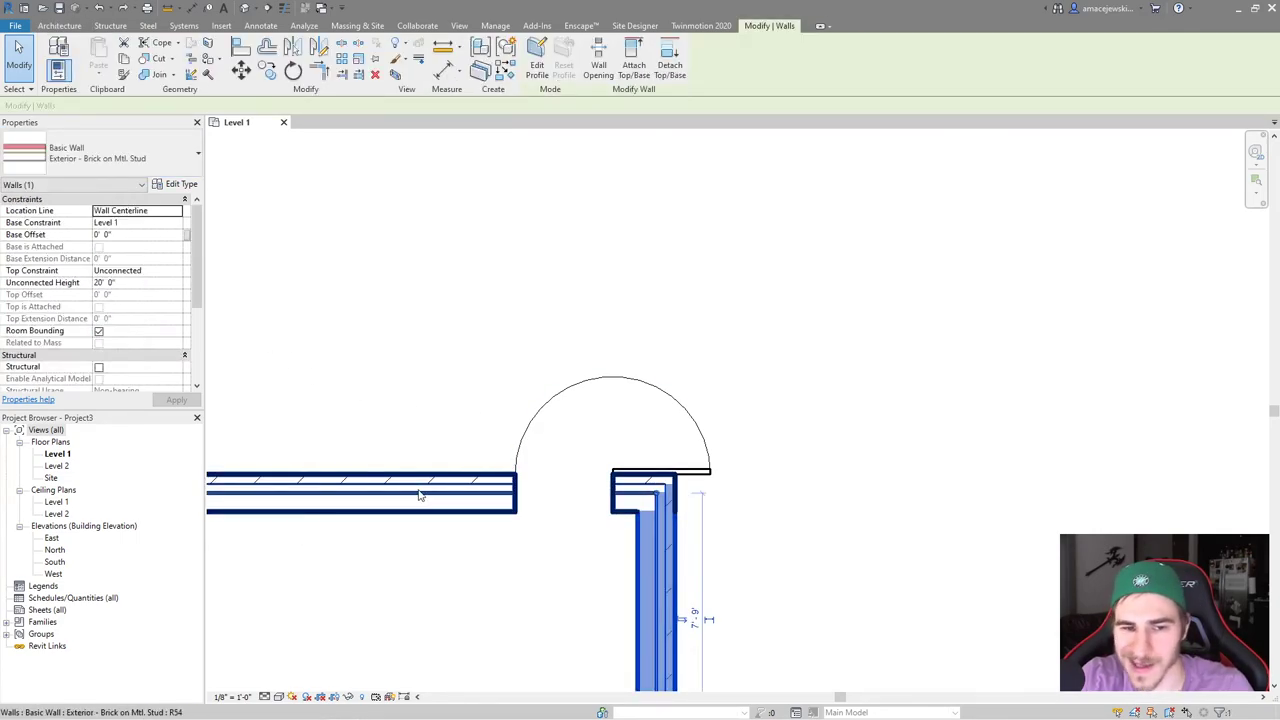
ctrl+click(423, 491)
click(148, 160)
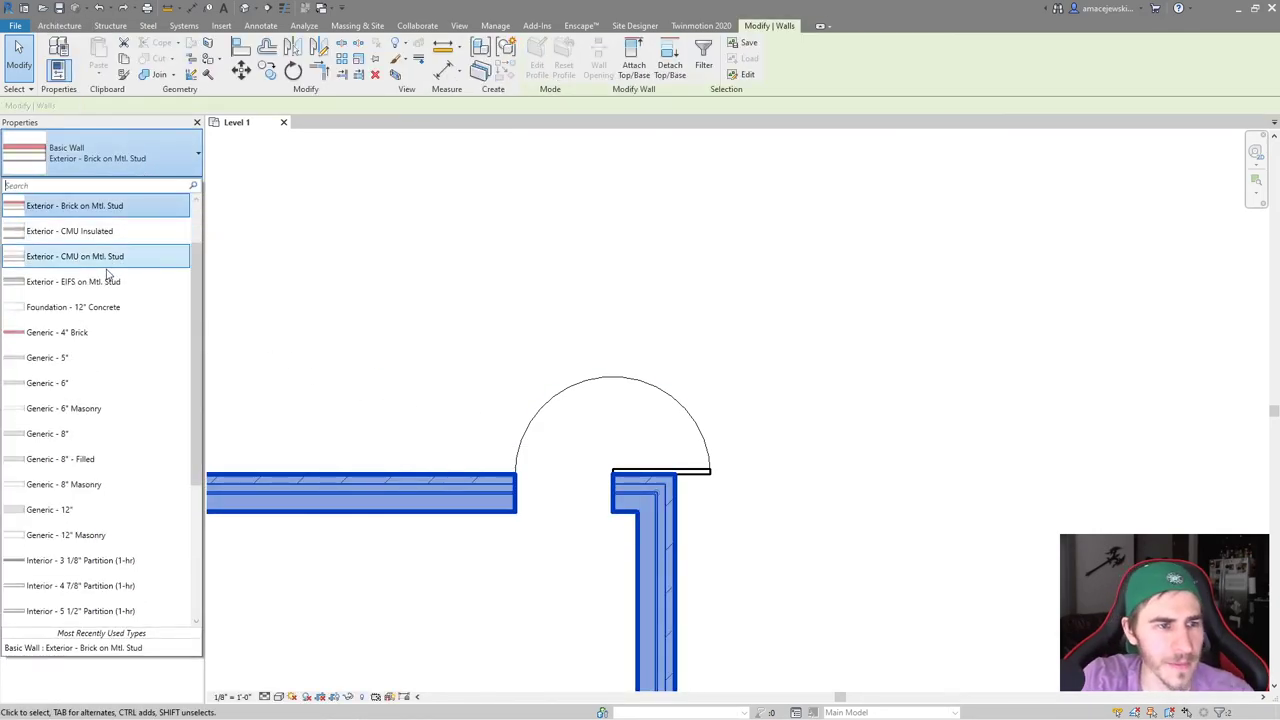
click(100, 383)
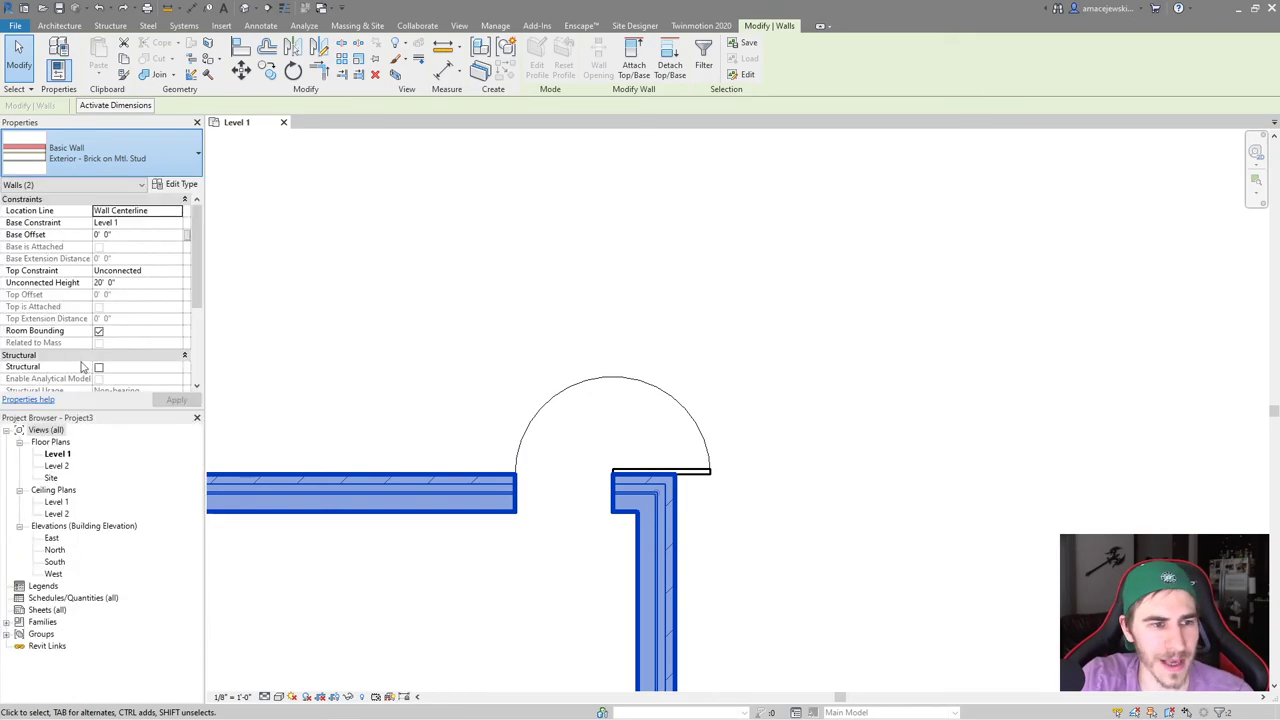
Duplicate the Generic - 5" type of the two selected corner walls under the name 4"
click(178, 184)
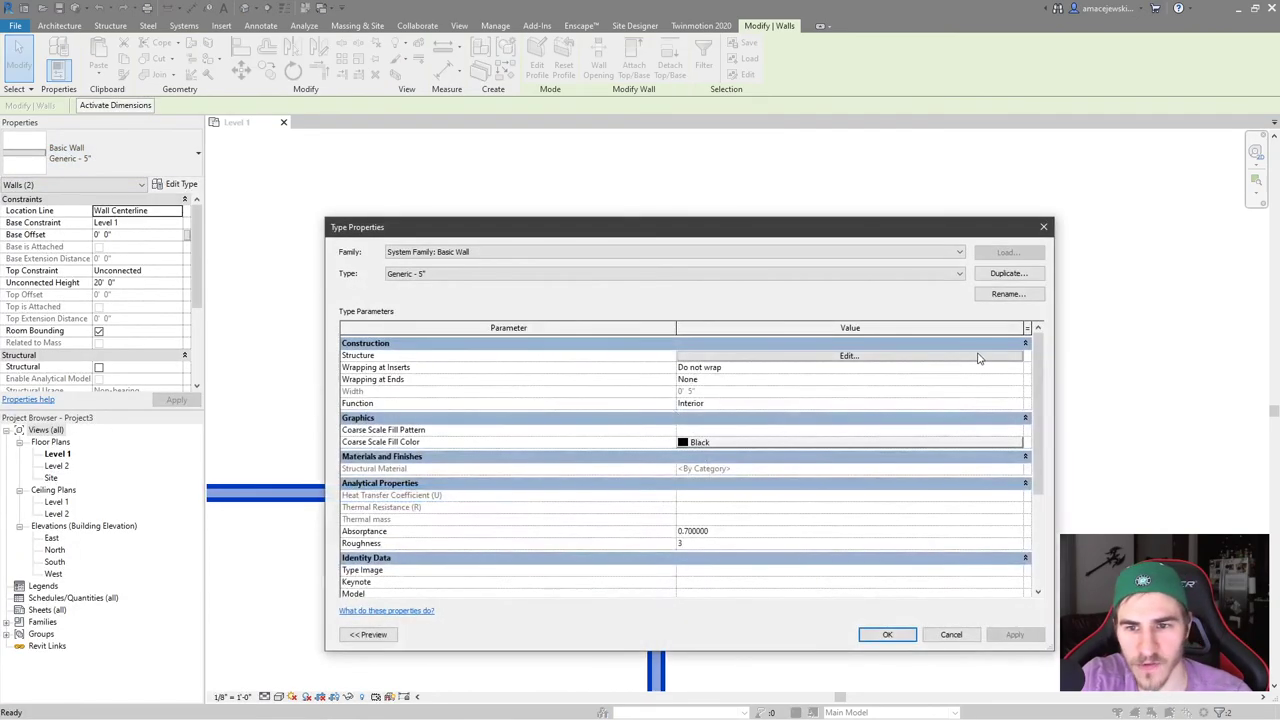
click(987, 275)
text(4")
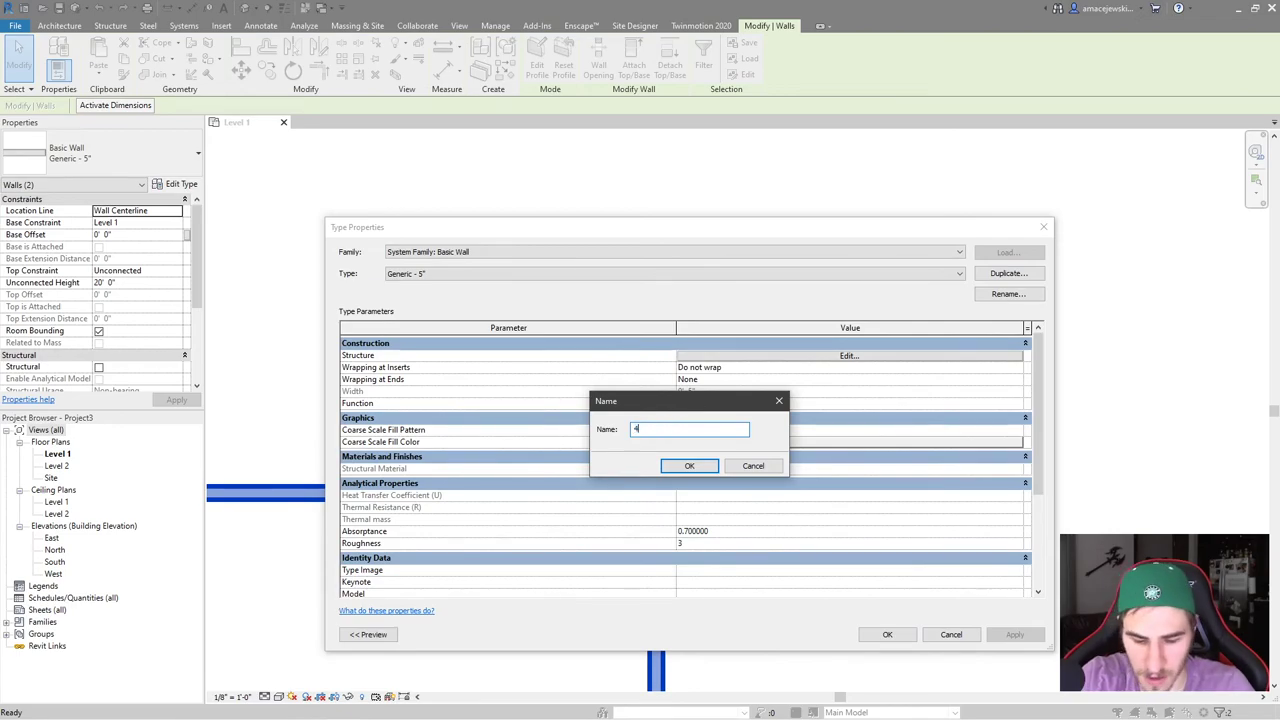
key(Return)
Set the structure layer of the new wall type to a thickness of 4" and accept the type changes
click(910, 356)
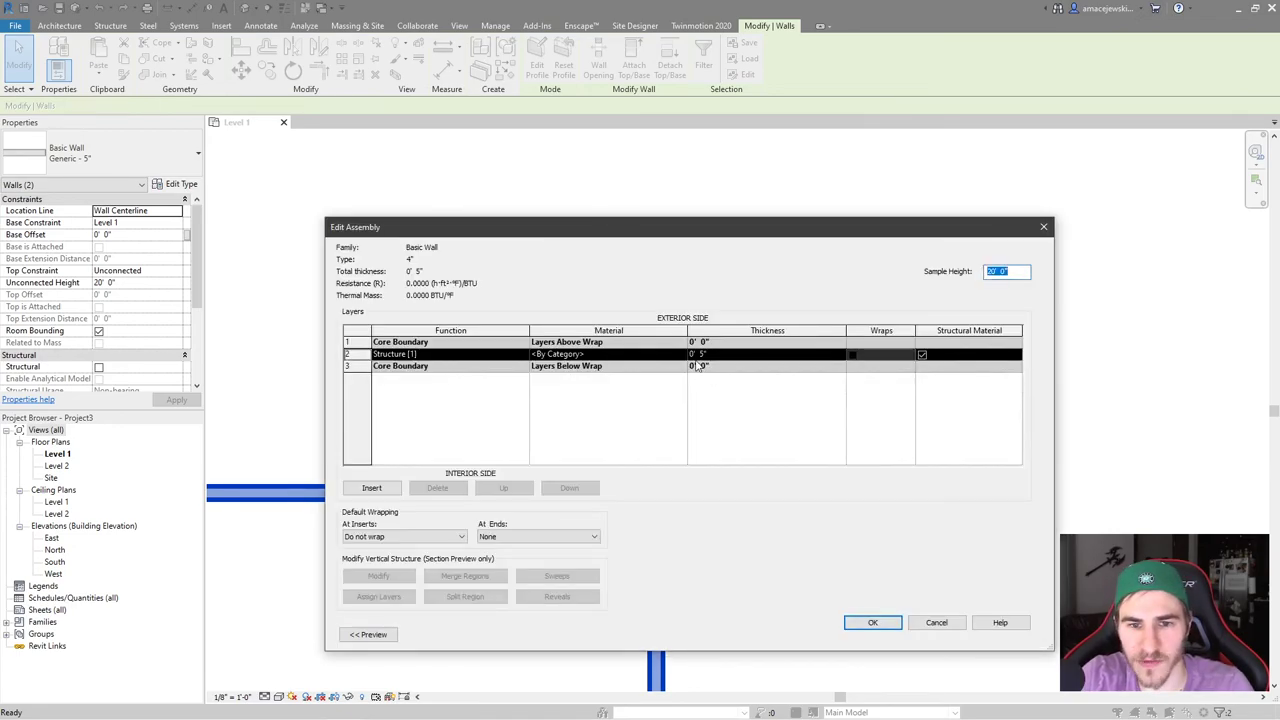
click(736, 354)
text(4)
key(Return)
key(Return)
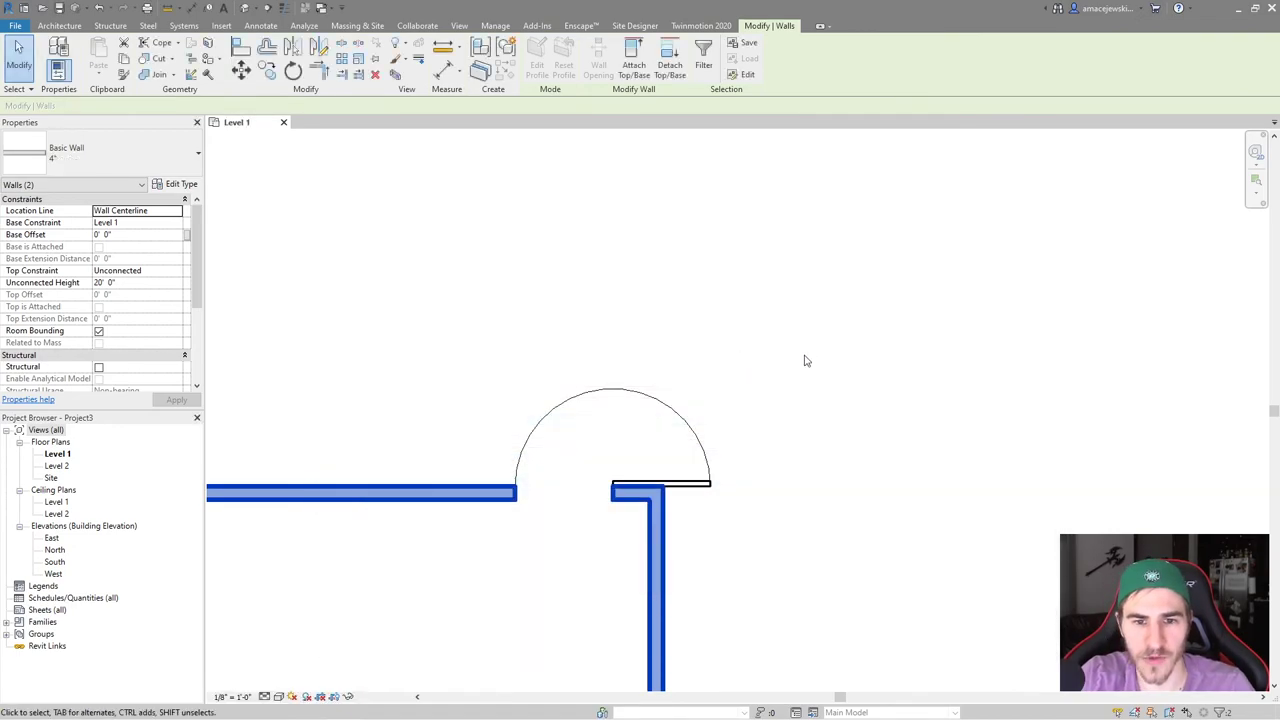
Move the door along the horizontal wall so its hinge side sits at the outer face of the perpendicular wall
click(812, 474)
click(749, 452)
scroll(750, 445, up, 3)
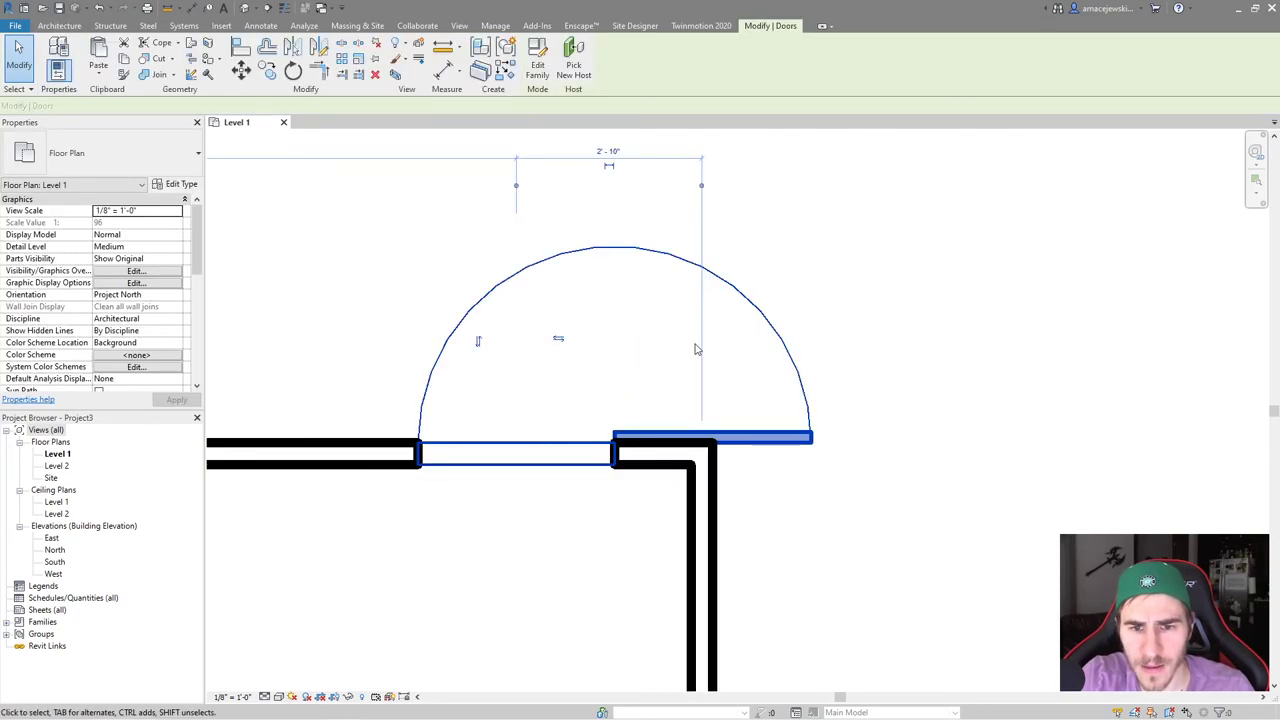
drag(754, 430, 814, 423)
click(797, 685)
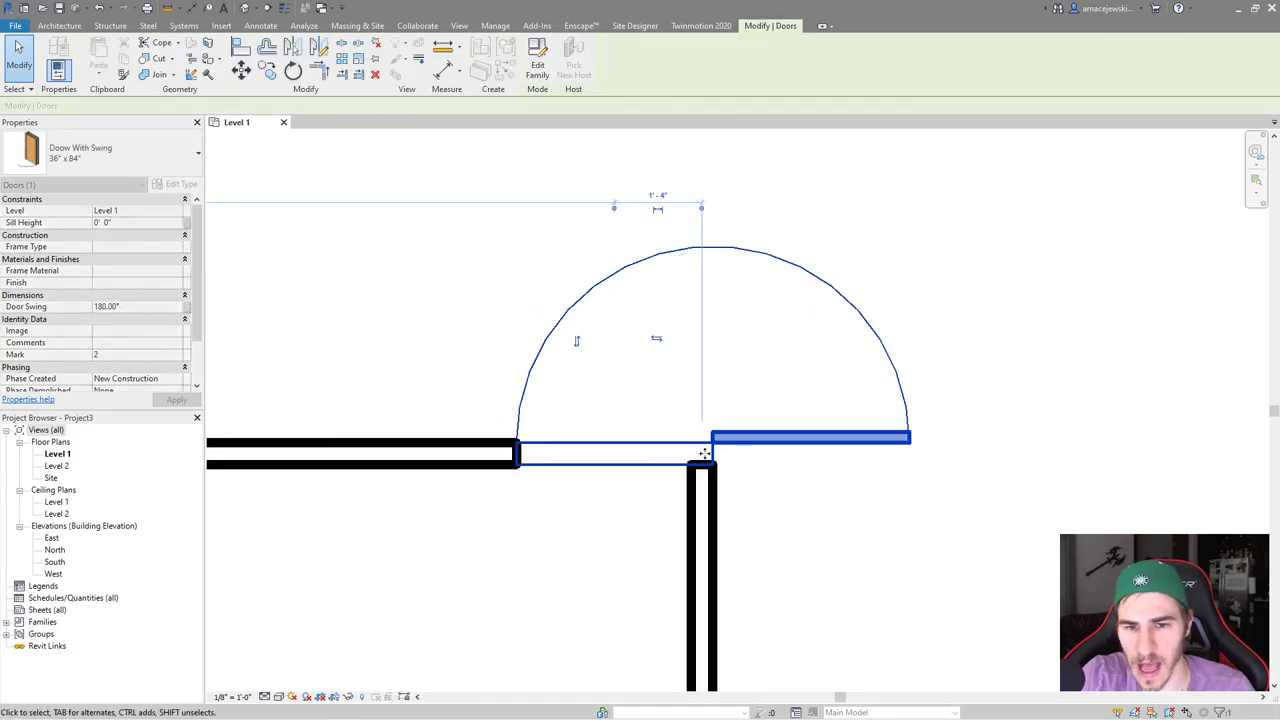
click(748, 497)
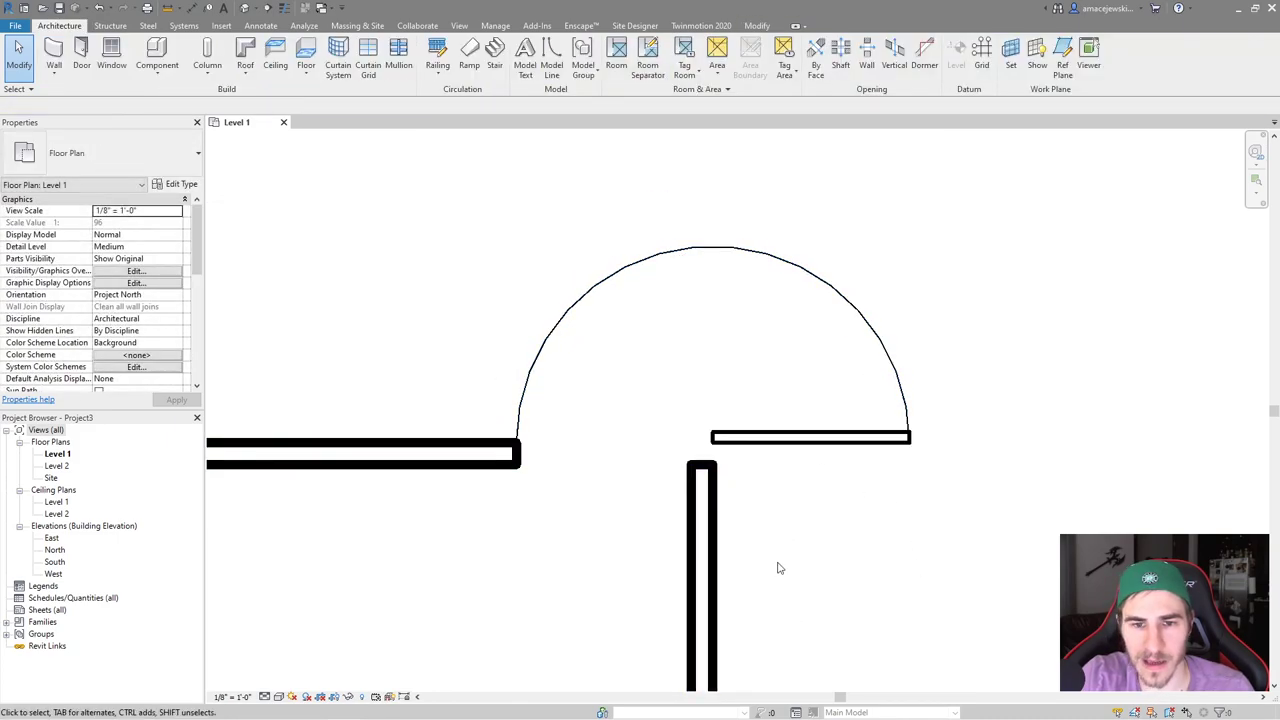
Try a Door Swing angle of 256° on the door at the wall corner
click(740, 441)
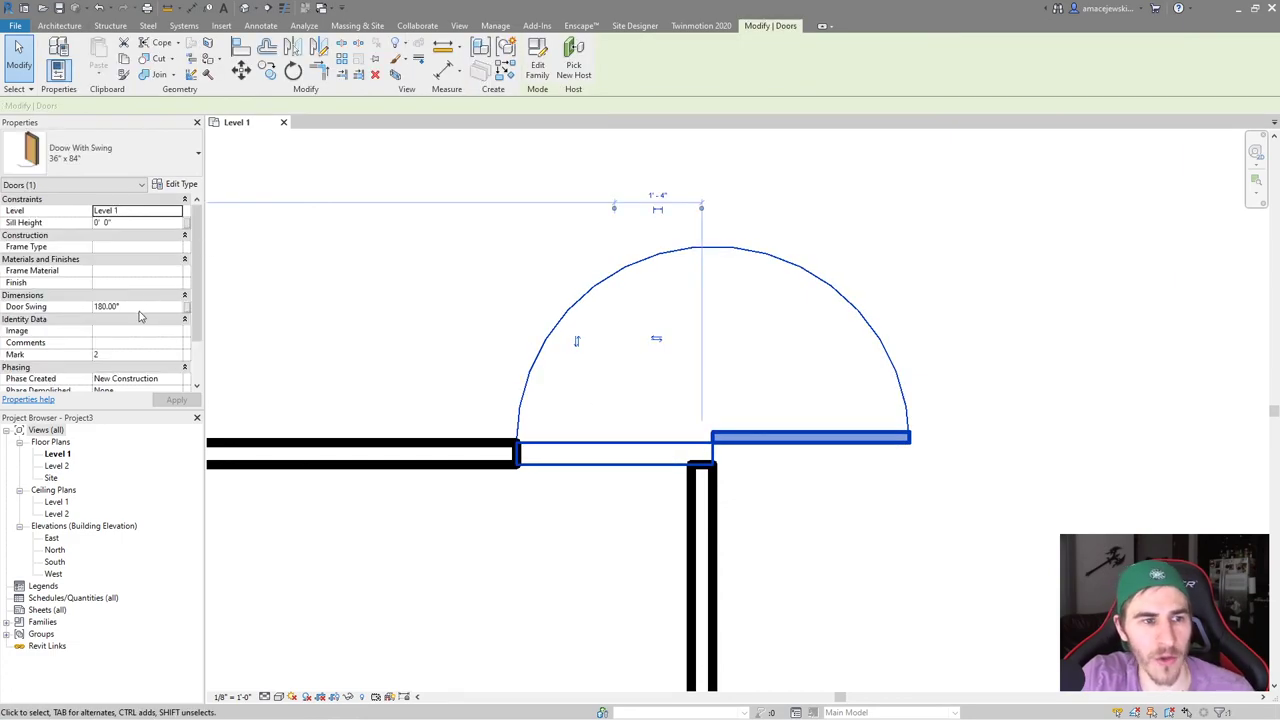
click(141, 305)
text(256)
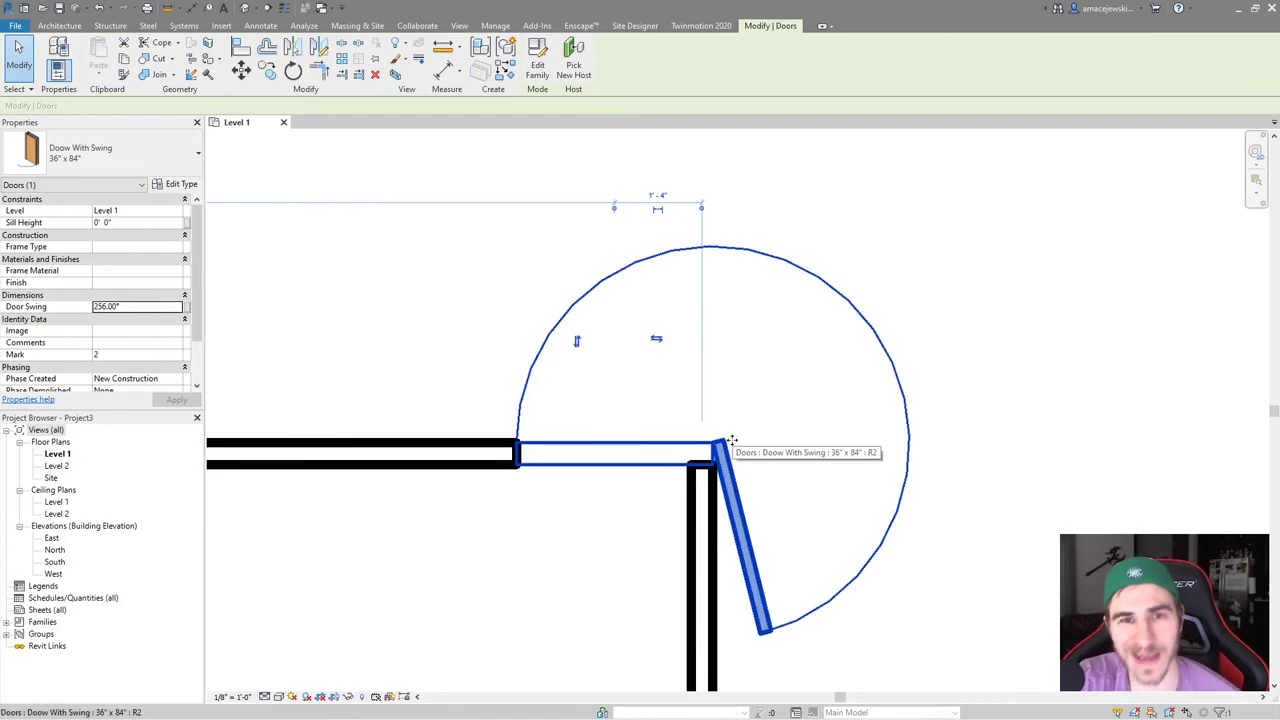
Try Door Swing angles of 360° and 725° on the corner door
scroll(731, 441, down, 2)
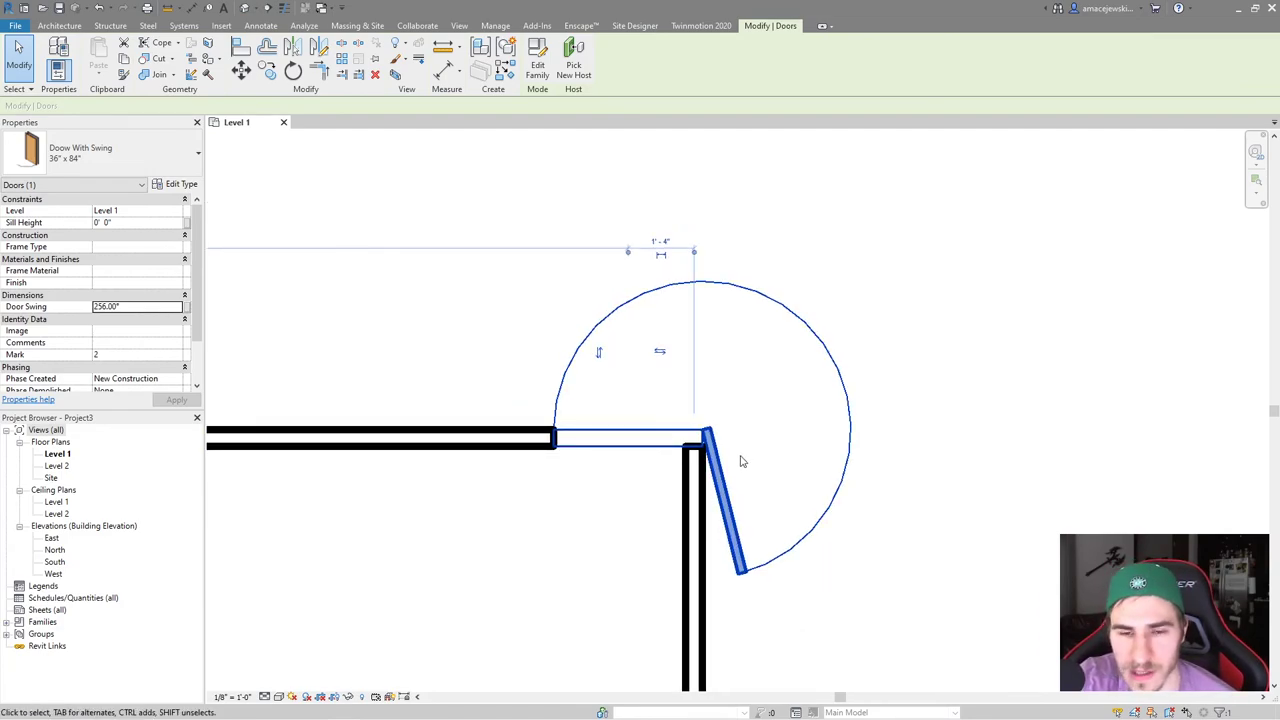
middle_drag(741, 461, 706, 471)
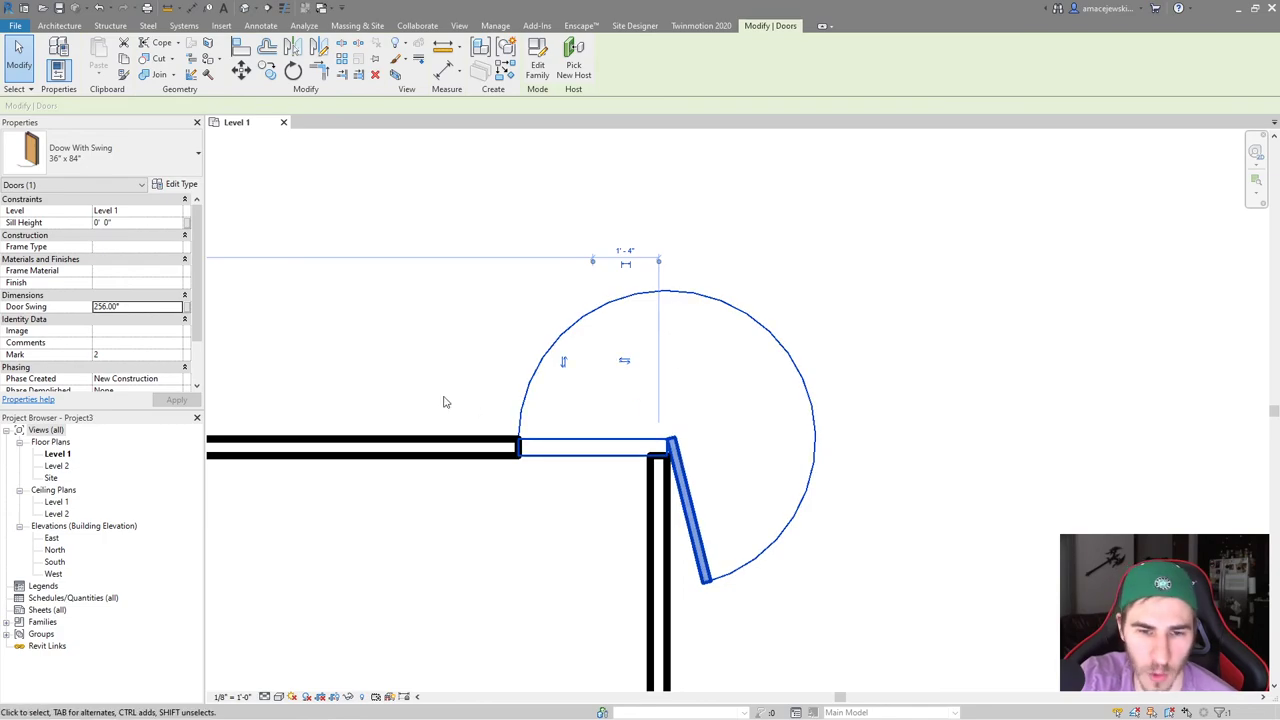
click(150, 306)
text(360)
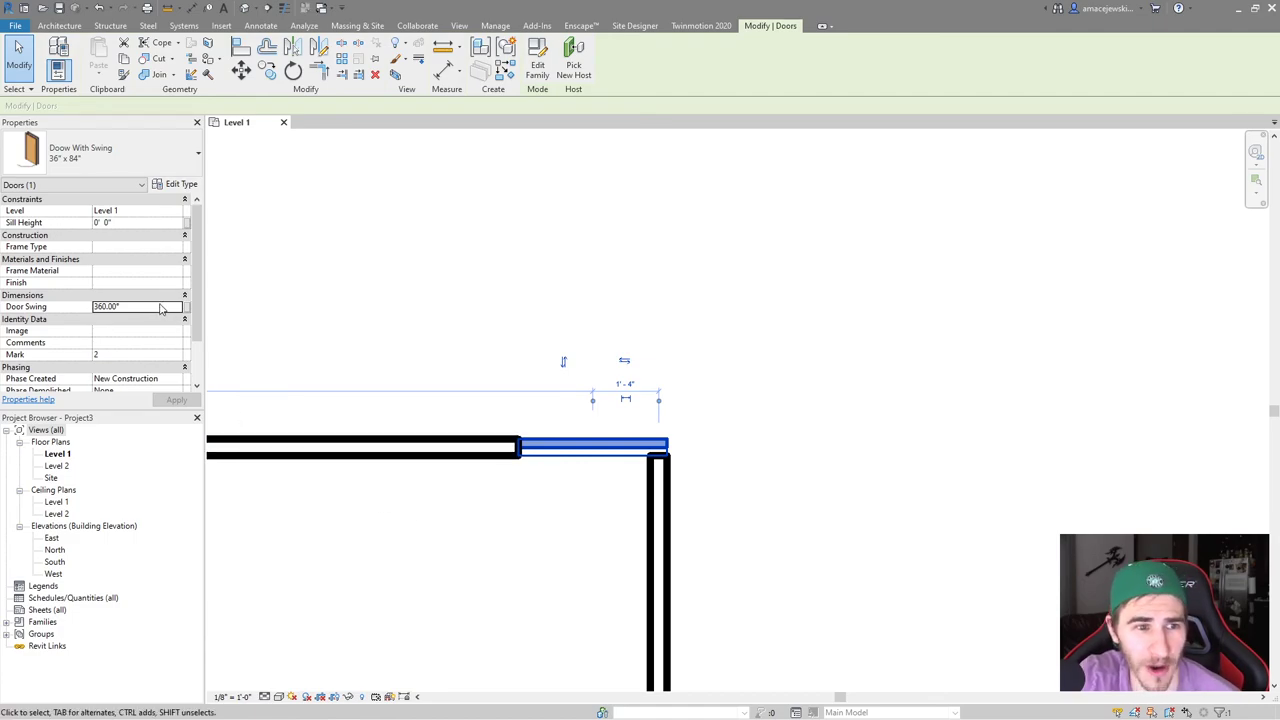
click(153, 304)
text(72)
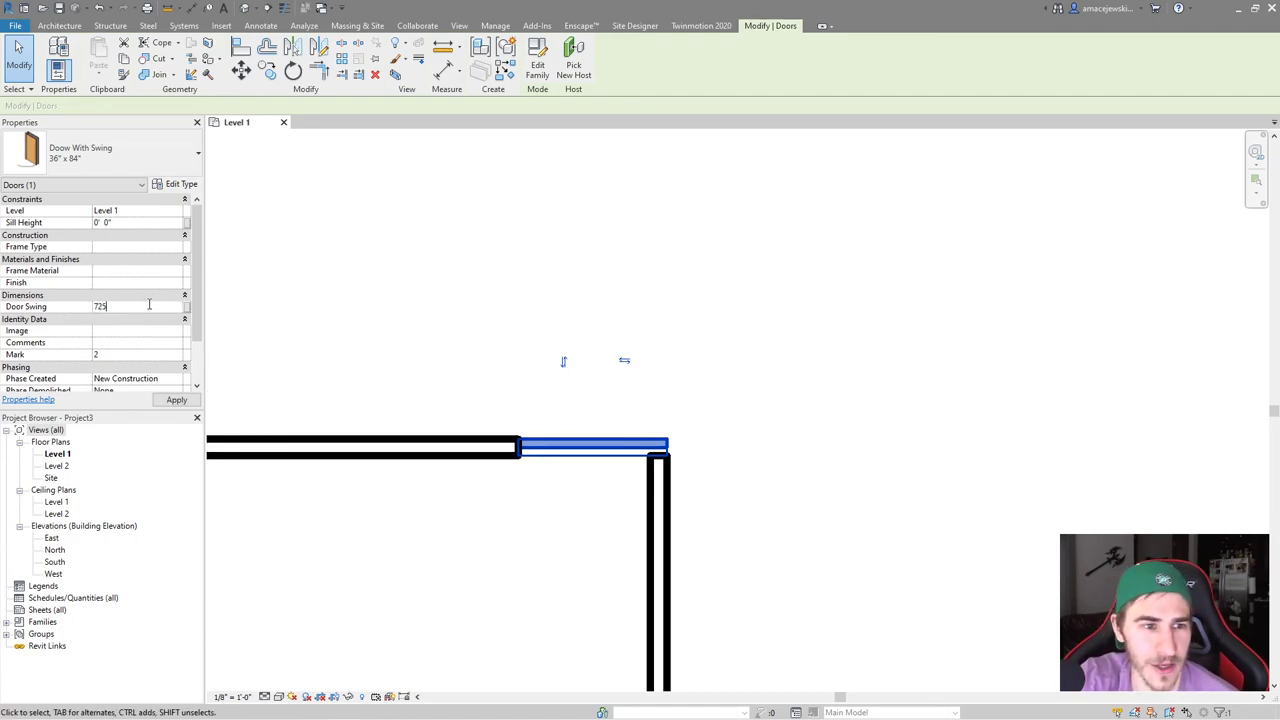
text(5)
key(Return)
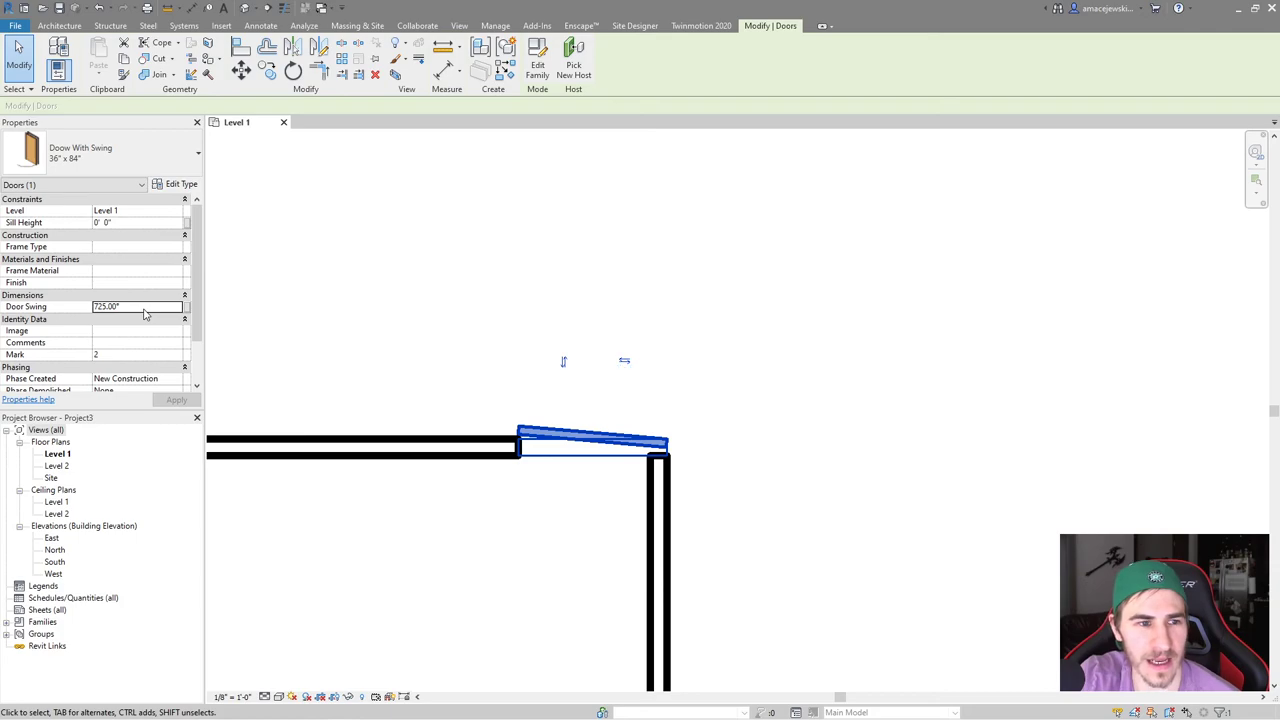
Set the corner door's Door Swing angle to 150°
click(143, 306)
text(1)
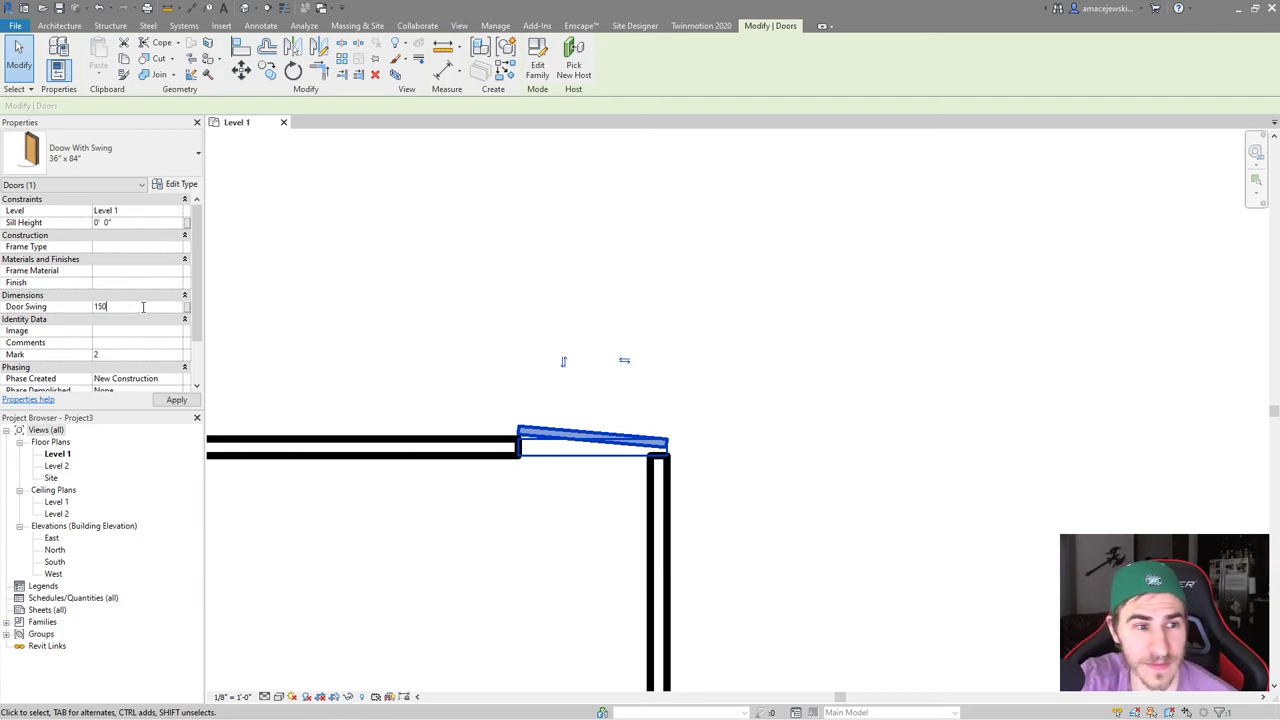
text(50)
key(Return)
scroll(883, 394, down, 2)
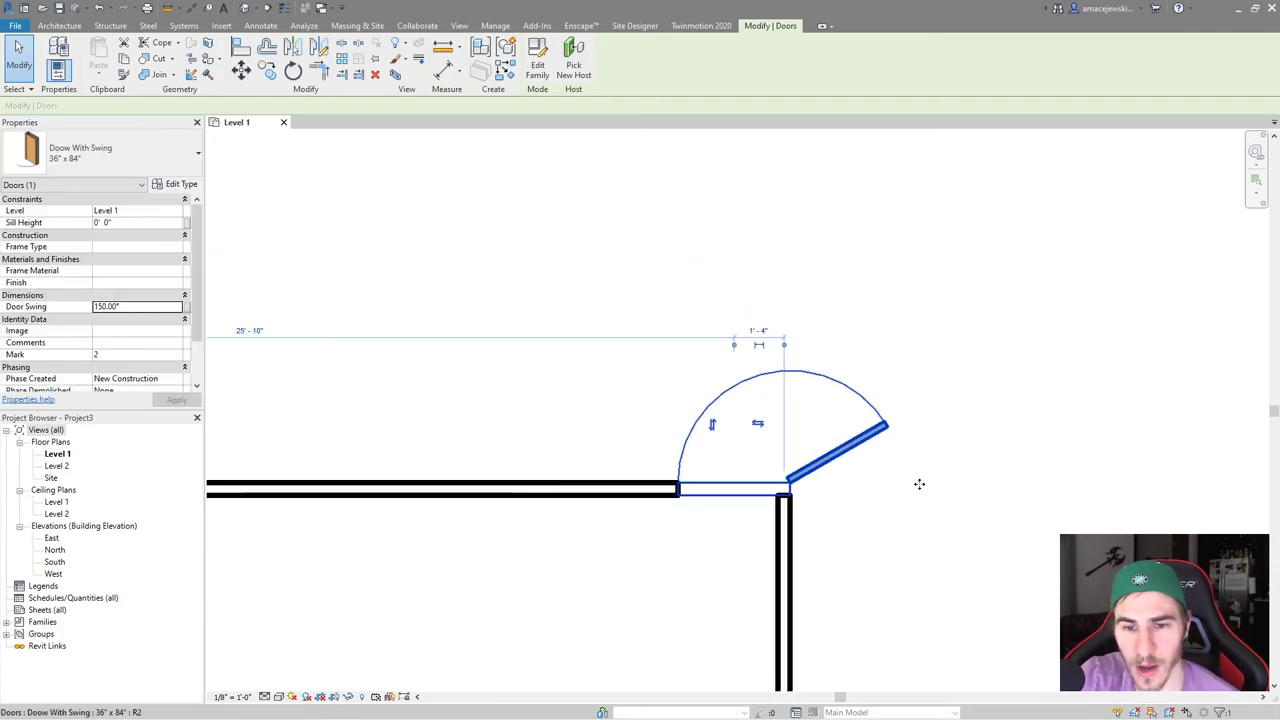